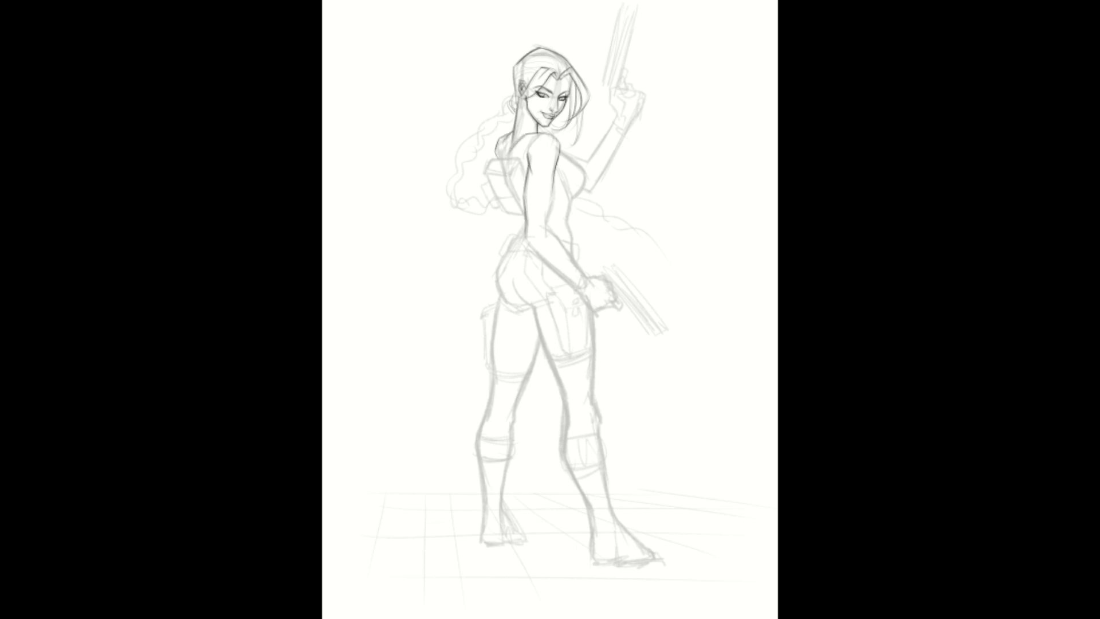
Darken the sketch contours of the lowered arm from elbow to wrist and of the raised arm with its upper edge at the chest.
{"action": "left_click_drag", "start_coordinate": [549, 204], "coordinate": [546, 234]}
{"action": "left_click_drag", "start_coordinate": [525, 239], "coordinate": [569, 283]}
{"action": "left_click_drag", "start_coordinate": [547, 230], "coordinate": [588, 279]}
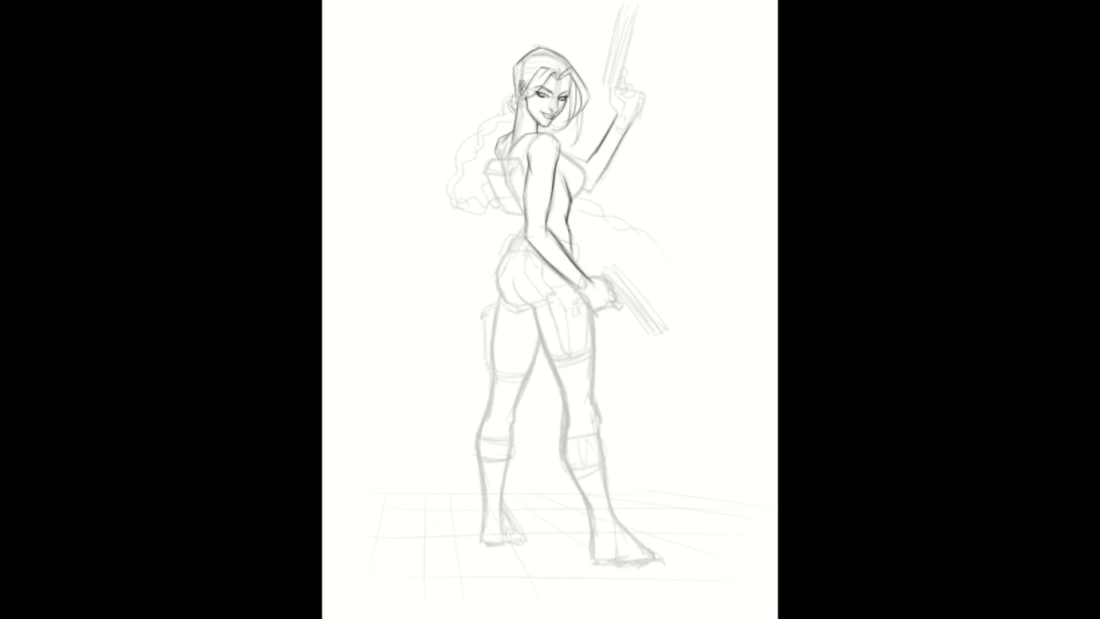
{"action": "left_click_drag", "start_coordinate": [611, 151], "coordinate": [591, 191]}
{"action": "left_click_drag", "start_coordinate": [563, 150], "coordinate": [584, 166]}
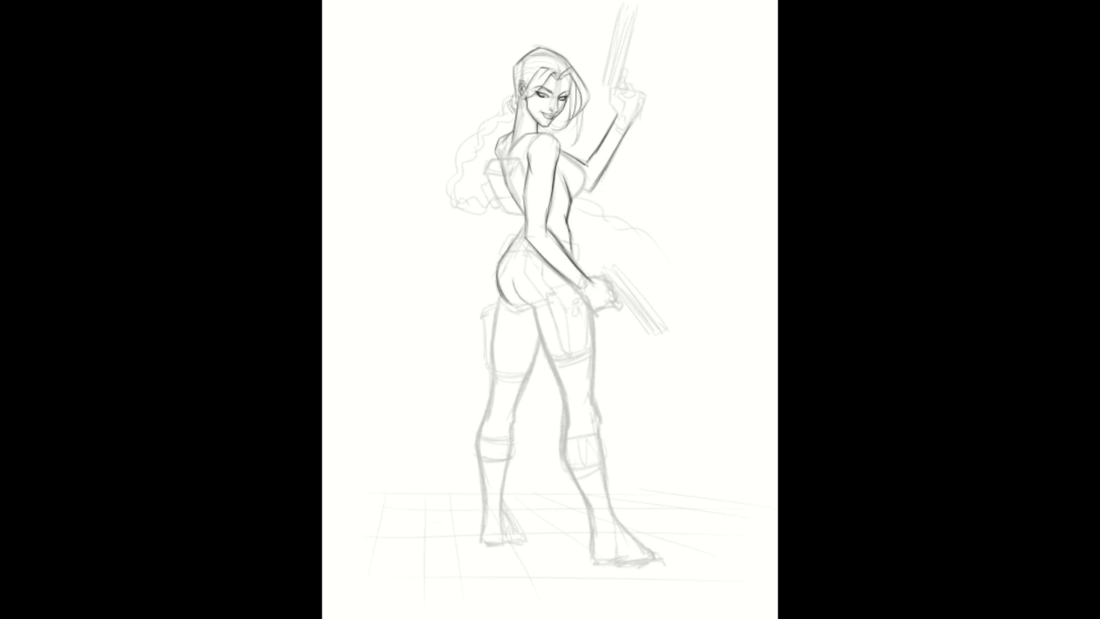
Darken the sketch contours of both thighs down to the knees.
{"action": "left_click_drag", "start_coordinate": [494, 354], "coordinate": [494, 396]}
{"action": "left_click_drag", "start_coordinate": [534, 307], "coordinate": [566, 401]}
{"action": "left_click_drag", "start_coordinate": [539, 342], "coordinate": [514, 407]}
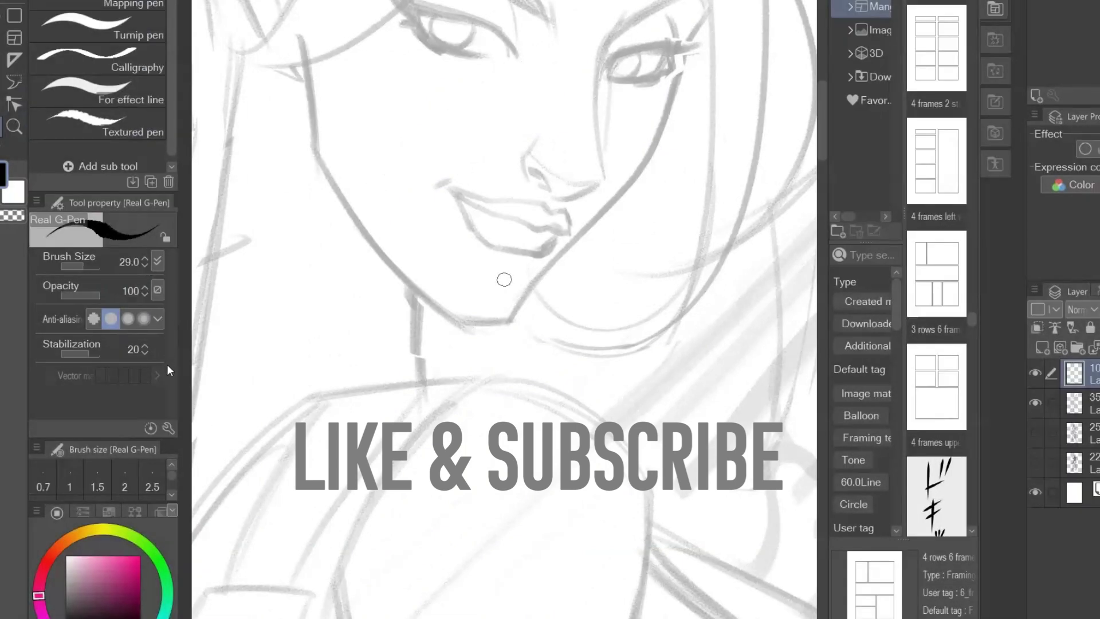
Ink the far eye's upper lid as a tapered black stroke with lash flicks at its outer end, using the Real G-Pen.
{"action": "left_click", "coordinate": [14, 126]}
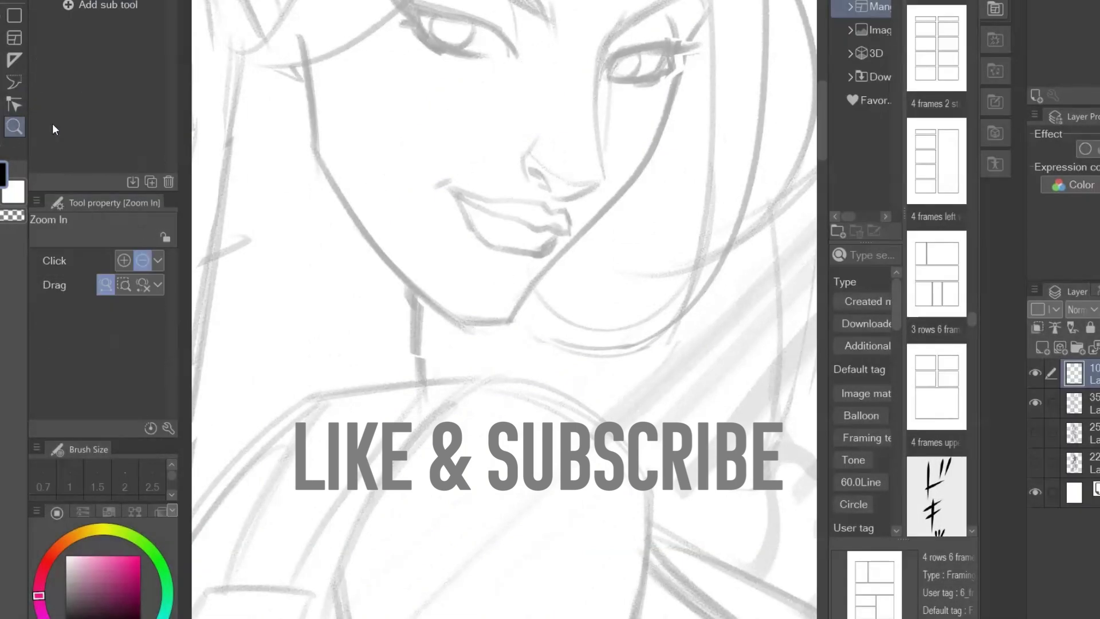
{"action": "left_click_drag", "start_coordinate": [658, 73], "coordinate": [684, 88]}
{"action": "left_click_drag", "start_coordinate": [684, 87], "coordinate": [579, 198]}
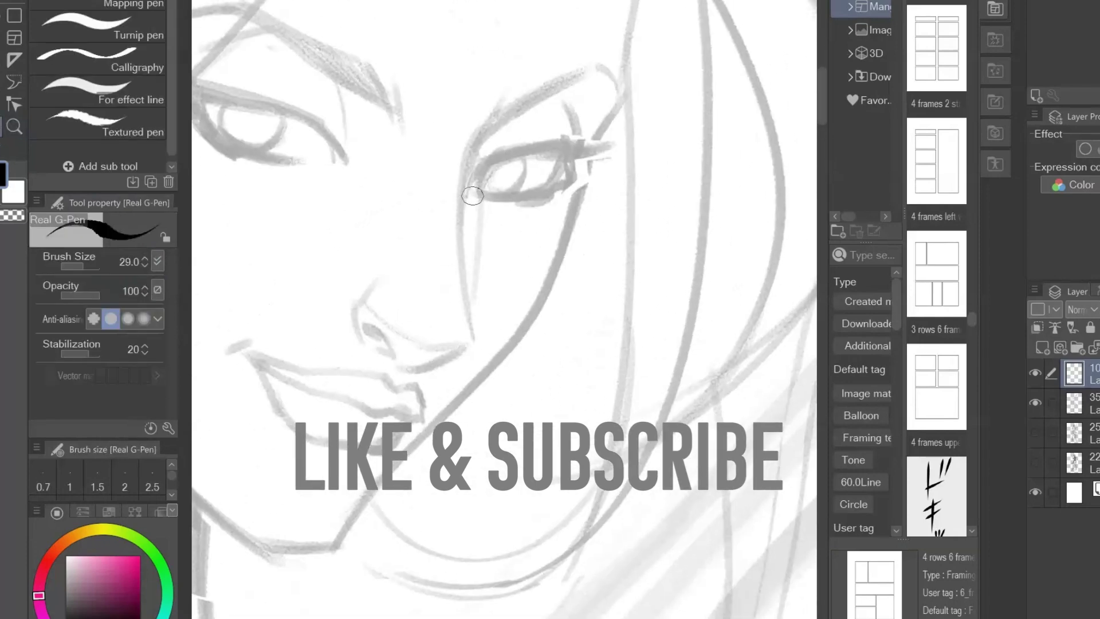
{"action": "mouse_move", "coordinate": [468, 190]}
{"action": "left_mouse_down"}
{"action": "mouse_move", "coordinate": [518, 146]}
{"action": "mouse_move", "coordinate": [627, 145]}
{"action": "left_mouse_up"}
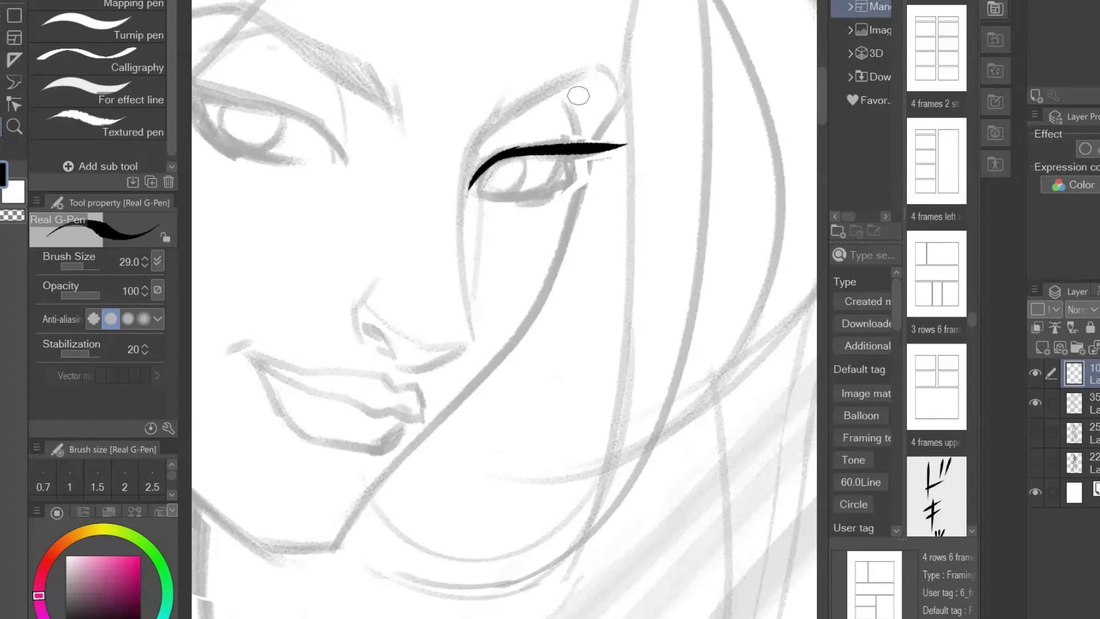
{"action": "mouse_move", "coordinate": [564, 98]}
{"action": "left_mouse_down"}
{"action": "mouse_move", "coordinate": [577, 148]}
{"action": "mouse_move", "coordinate": [624, 158]}
{"action": "left_mouse_up"}
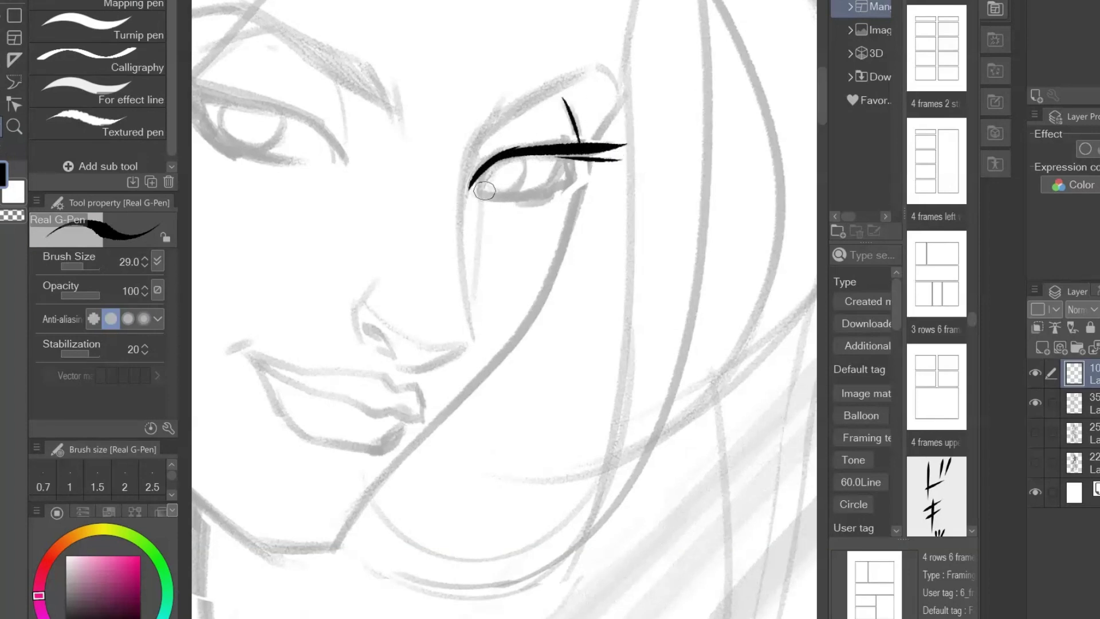
{"action": "left_click_drag", "start_coordinate": [490, 197], "coordinate": [608, 153]}
{"action": "key", "text": "ctrl+z"}
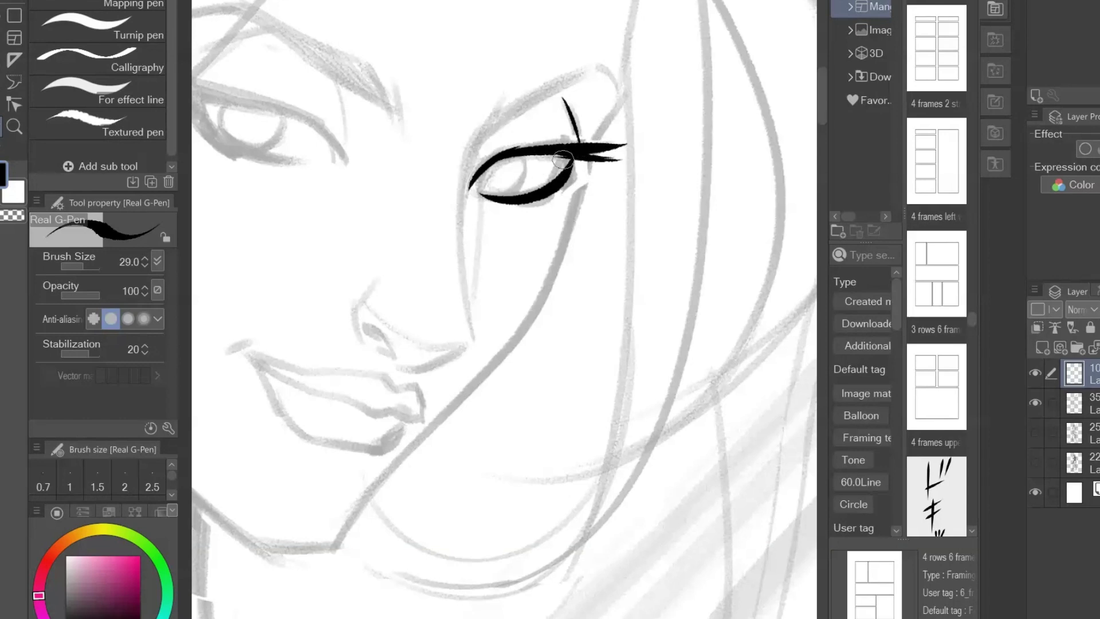
{"action": "left_click_drag", "start_coordinate": [541, 188], "coordinate": [569, 160]}
{"action": "left_click_drag", "start_coordinate": [475, 351], "coordinate": [563, 348]}
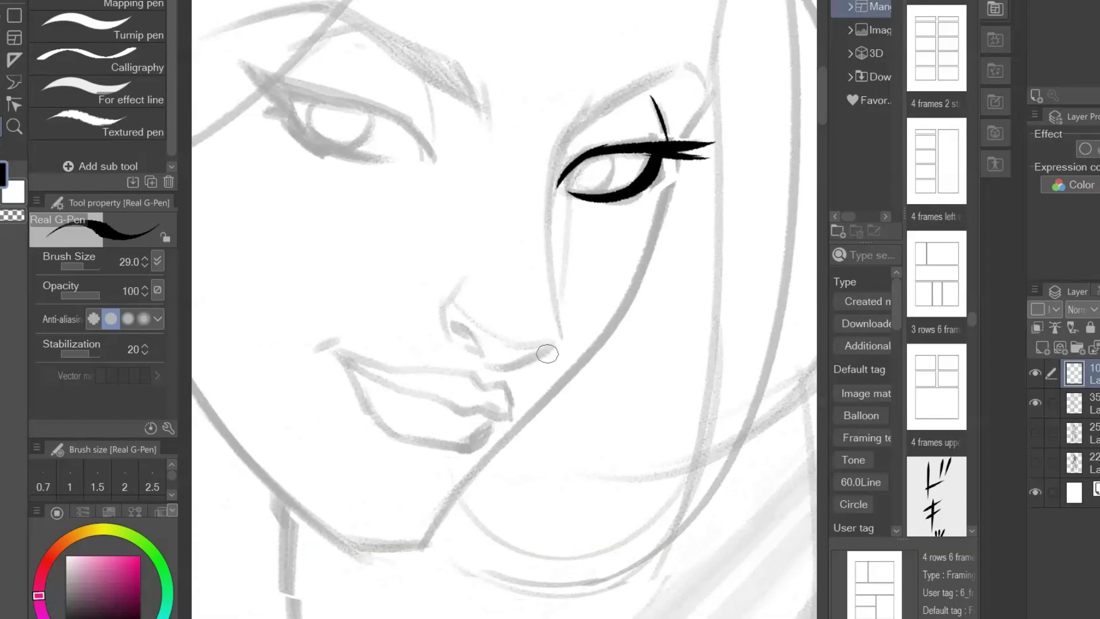
Set the pen's brush size to 18, undo the thick lower-lid strokes, and re-ink the far eye's lower lid with short lashes.
{"action": "left_click", "coordinate": [82, 267]}
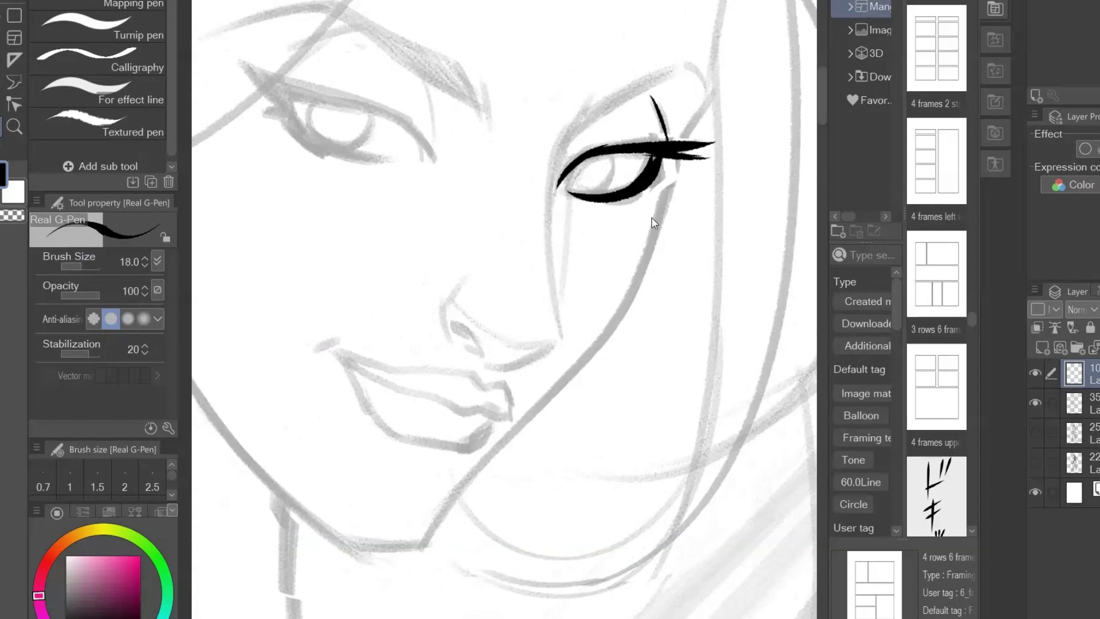
{"action": "key", "text": "ctrl+z"}
{"action": "key", "text": "ctrl+z"}
{"action": "key", "text": "ctrl+z"}
{"action": "key", "text": "ctrl+z"}
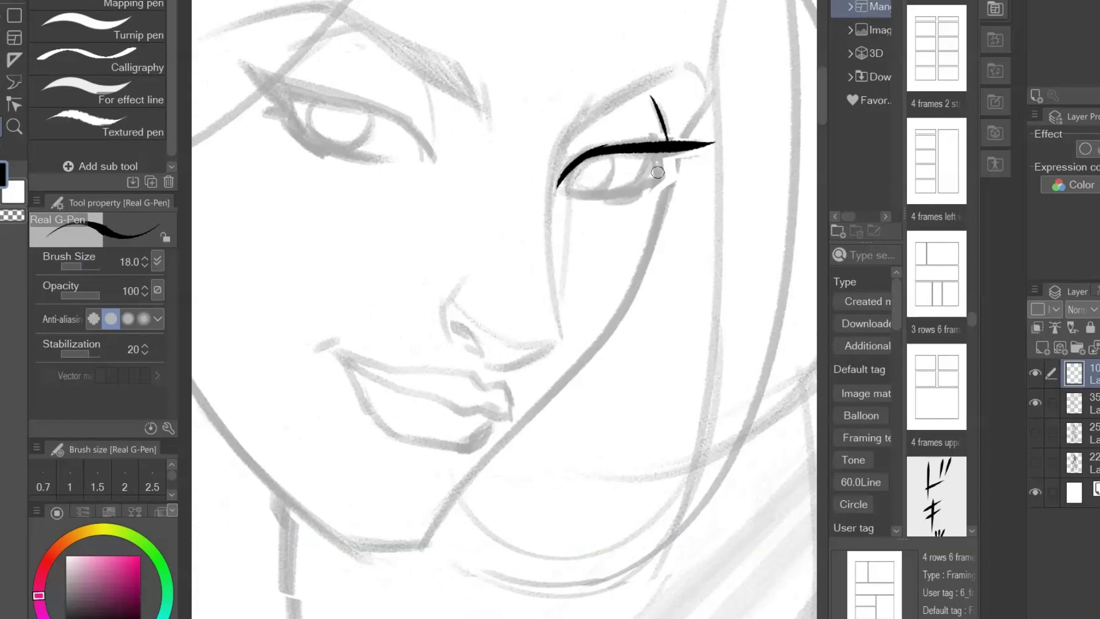
{"action": "mouse_move", "coordinate": [567, 193]}
{"action": "left_mouse_down"}
{"action": "mouse_move", "coordinate": [573, 173]}
{"action": "mouse_move", "coordinate": [653, 134]}
{"action": "mouse_move", "coordinate": [668, 165]}
{"action": "mouse_move", "coordinate": [635, 198]}
{"action": "mouse_move", "coordinate": [657, 175]}
{"action": "left_mouse_up"}
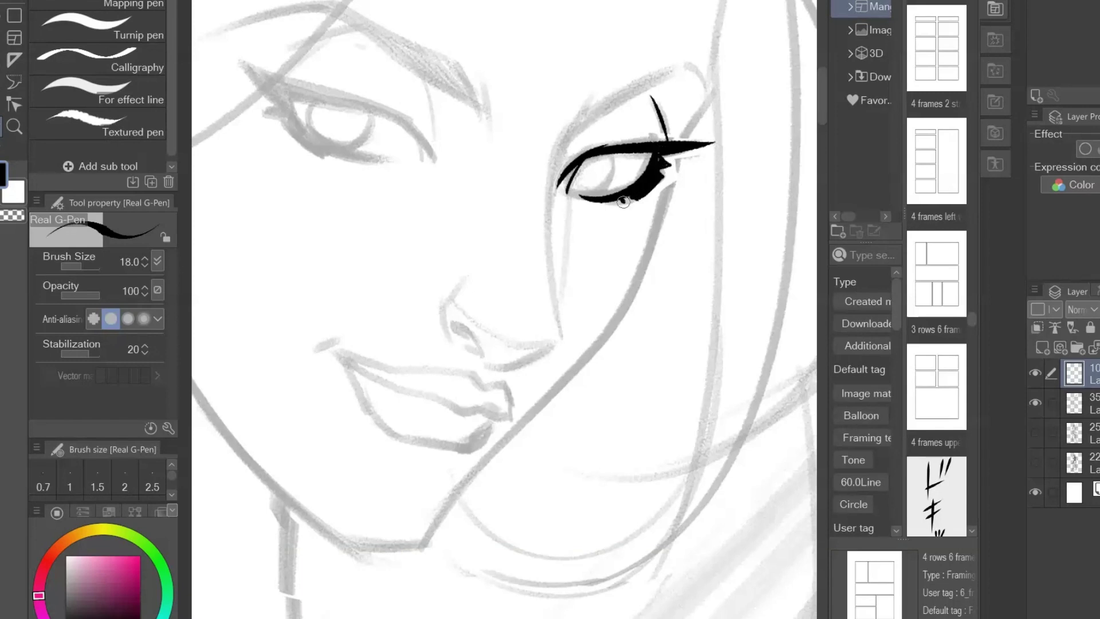
{"action": "left_click_drag", "start_coordinate": [588, 147], "coordinate": [679, 144]}
Ink the near eye's upper and lower lids with a winged corner and lashes, filling the lid shapes solid black.
{"action": "mouse_move", "coordinate": [239, 58]}
{"action": "left_mouse_down"}
{"action": "mouse_move", "coordinate": [407, 116]}
{"action": "mouse_move", "coordinate": [434, 161]}
{"action": "left_mouse_up"}
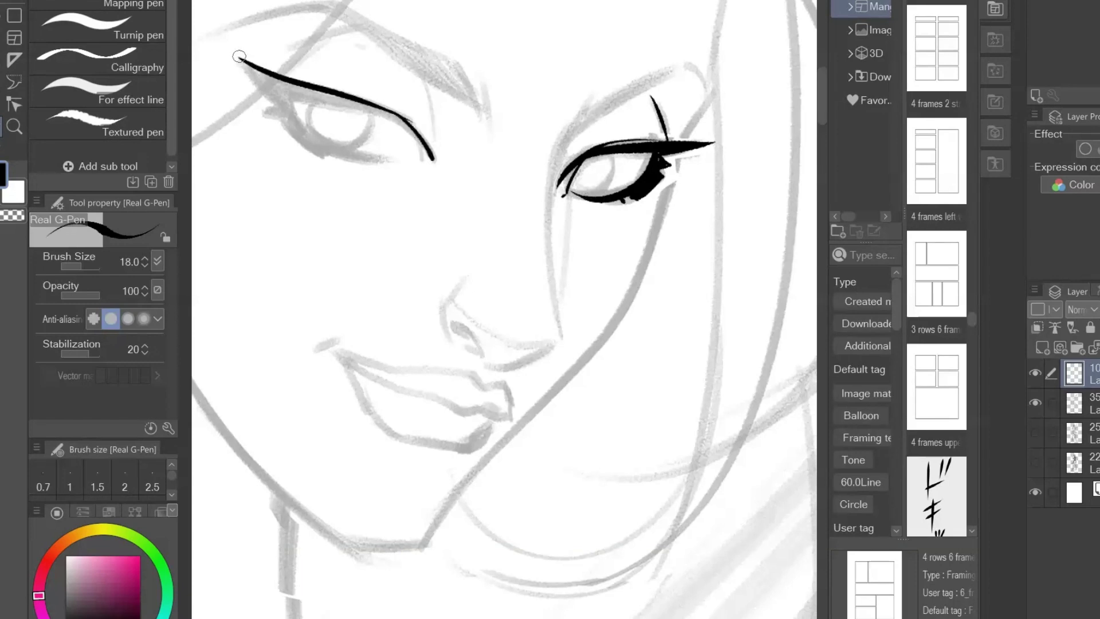
{"action": "mouse_move", "coordinate": [239, 56]}
{"action": "left_mouse_down"}
{"action": "mouse_move", "coordinate": [310, 105]}
{"action": "mouse_move", "coordinate": [404, 127]}
{"action": "left_mouse_up"}
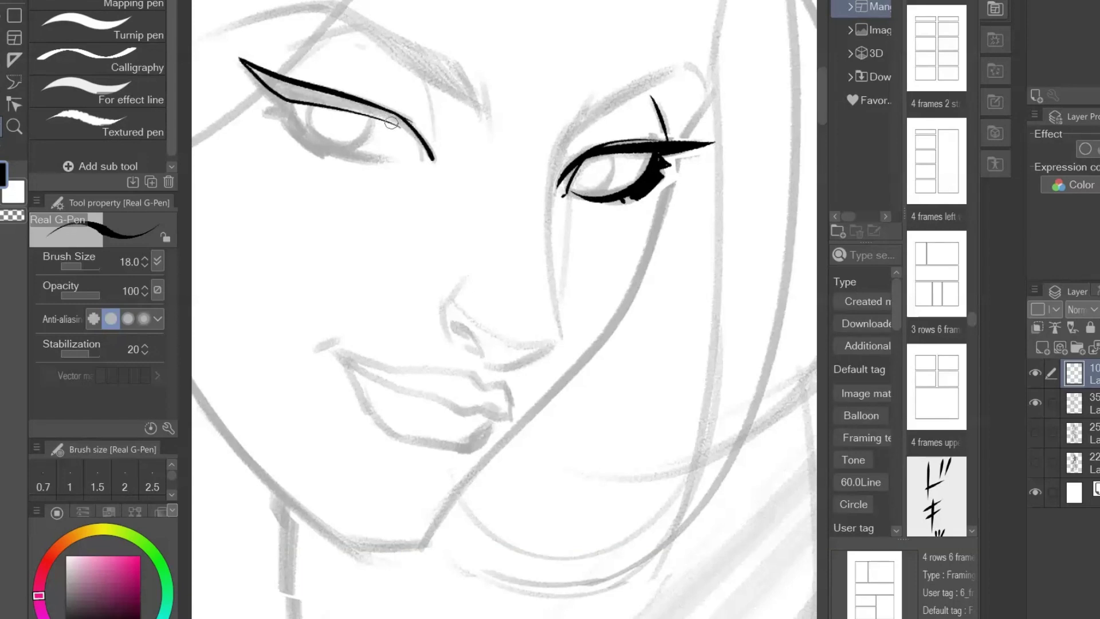
{"action": "mouse_move", "coordinate": [257, 88]}
{"action": "left_mouse_down"}
{"action": "mouse_move", "coordinate": [292, 100]}
{"action": "mouse_move", "coordinate": [289, 125]}
{"action": "mouse_move", "coordinate": [327, 158]}
{"action": "mouse_move", "coordinate": [417, 140]}
{"action": "left_mouse_up"}
{"action": "mouse_move", "coordinate": [253, 61]}
{"action": "left_mouse_down"}
{"action": "mouse_move", "coordinate": [339, 101]}
{"action": "mouse_move", "coordinate": [315, 104]}
{"action": "mouse_move", "coordinate": [379, 115]}
{"action": "mouse_move", "coordinate": [316, 92]}
{"action": "mouse_move", "coordinate": [372, 113]}
{"action": "left_mouse_up"}
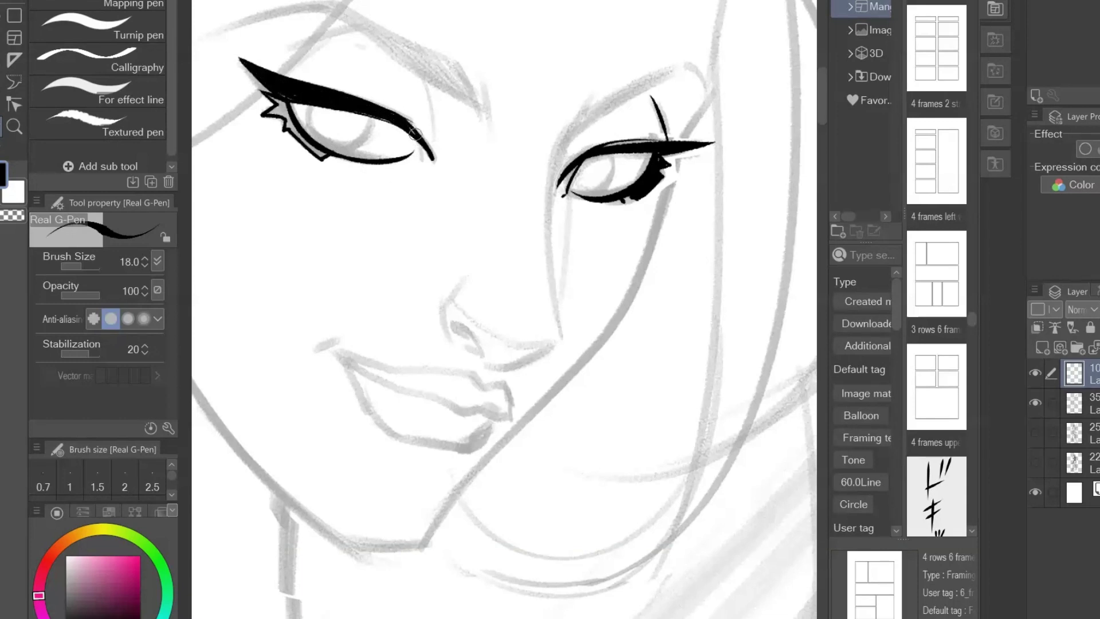
{"action": "mouse_move", "coordinate": [266, 96]}
{"action": "left_mouse_down"}
{"action": "mouse_move", "coordinate": [289, 113]}
{"action": "mouse_move", "coordinate": [278, 116]}
{"action": "mouse_move", "coordinate": [320, 153]}
{"action": "mouse_move", "coordinate": [299, 135]}
{"action": "mouse_move", "coordinate": [409, 148]}
{"action": "left_mouse_up"}
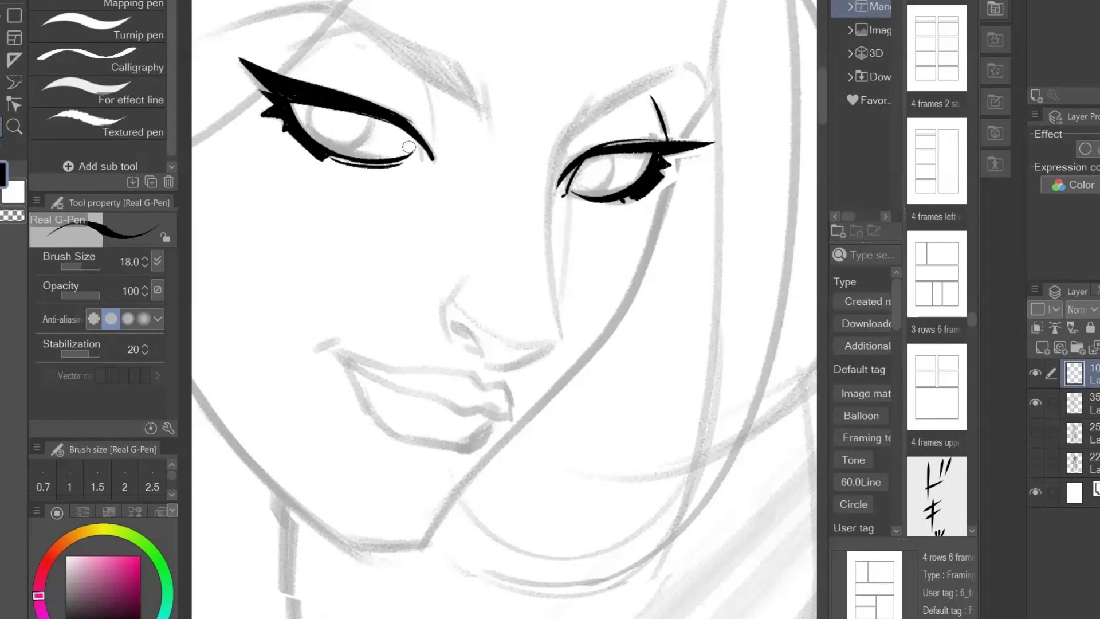
Ink the iris outlines of both eyes and fill in their black pupils.
{"action": "mouse_move", "coordinate": [374, 114]}
{"action": "left_mouse_down"}
{"action": "mouse_move", "coordinate": [305, 122]}
{"action": "mouse_move", "coordinate": [377, 128]}
{"action": "left_mouse_up"}
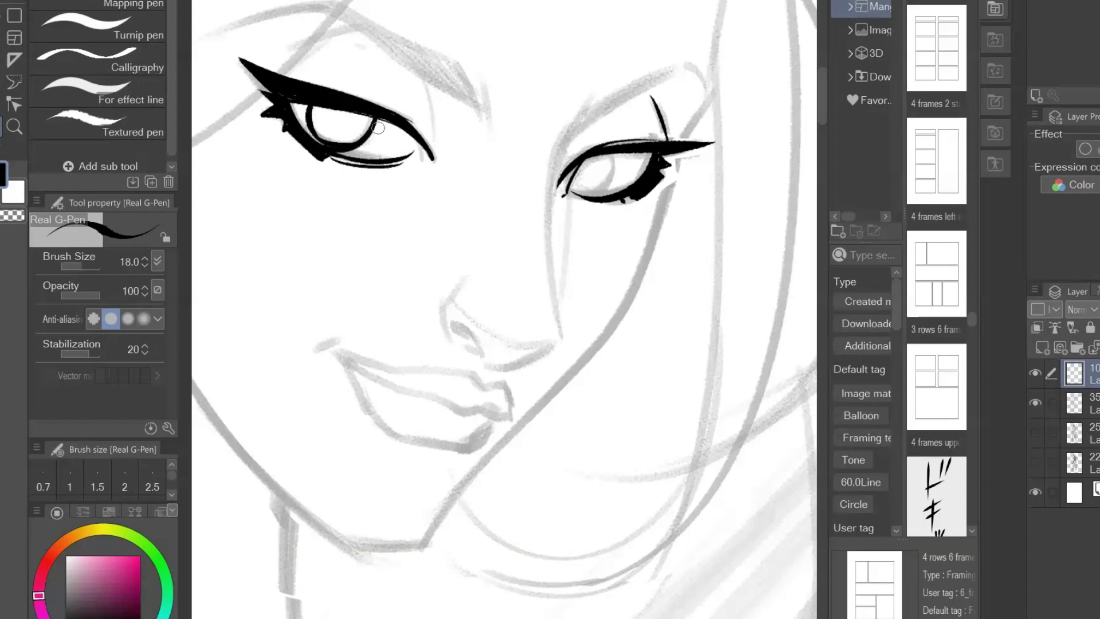
{"action": "mouse_move", "coordinate": [612, 154]}
{"action": "left_mouse_down"}
{"action": "mouse_move", "coordinate": [564, 172]}
{"action": "mouse_move", "coordinate": [580, 188]}
{"action": "mouse_move", "coordinate": [609, 187]}
{"action": "left_mouse_up"}
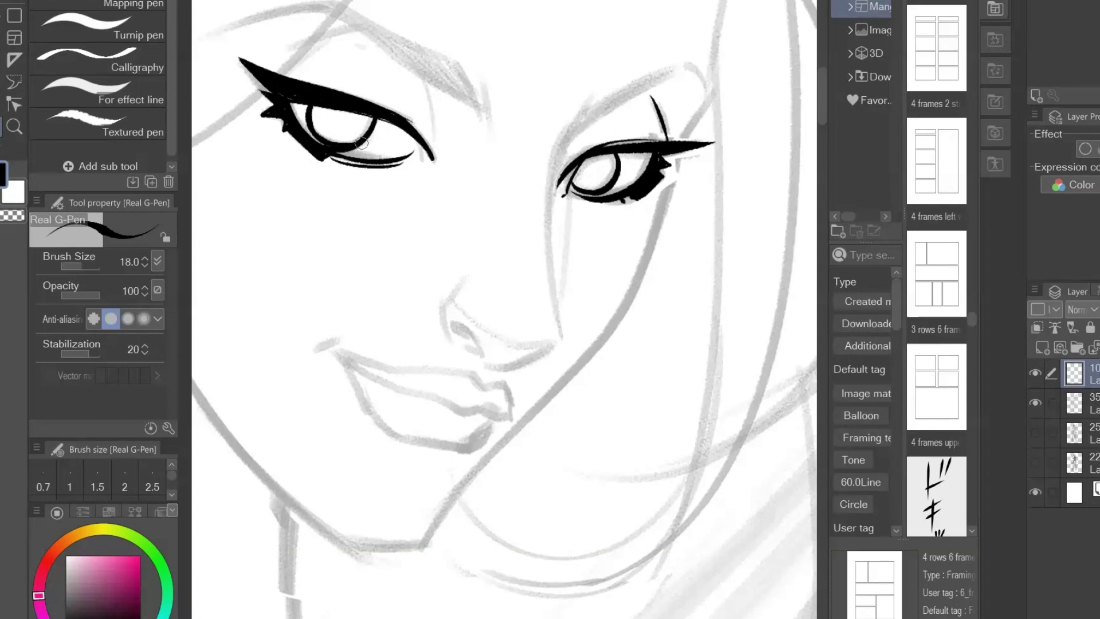
{"action": "left_click_drag", "start_coordinate": [339, 114], "coordinate": [344, 115]}
{"action": "left_click_drag", "start_coordinate": [594, 159], "coordinate": [592, 161]}
{"action": "left_click_drag", "start_coordinate": [271, 55], "coordinate": [355, 26]}
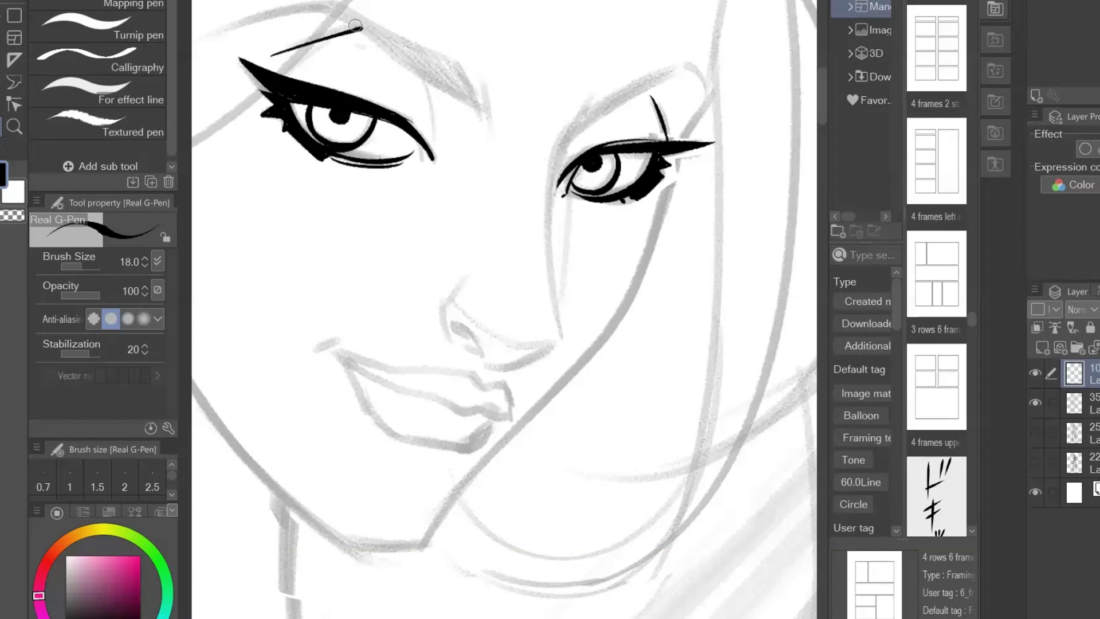
{"action": "left_click_drag", "start_coordinate": [278, 75], "coordinate": [338, 39]}
{"action": "key", "text": "ctrl+z"}
{"action": "key", "text": "ctrl+z"}
Ink the crease lines above the near eye and the fold lines at its inner corner.
{"action": "left_click_drag", "start_coordinate": [266, 53], "coordinate": [400, 31]}
{"action": "left_click_drag", "start_coordinate": [324, 43], "coordinate": [280, 74]}
{"action": "left_click_drag", "start_coordinate": [417, 68], "coordinate": [434, 173]}
{"action": "key", "text": "ctrl+z"}
{"action": "left_click_drag", "start_coordinate": [405, 57], "coordinate": [451, 137]}
{"action": "key", "text": "ctrl+z"}
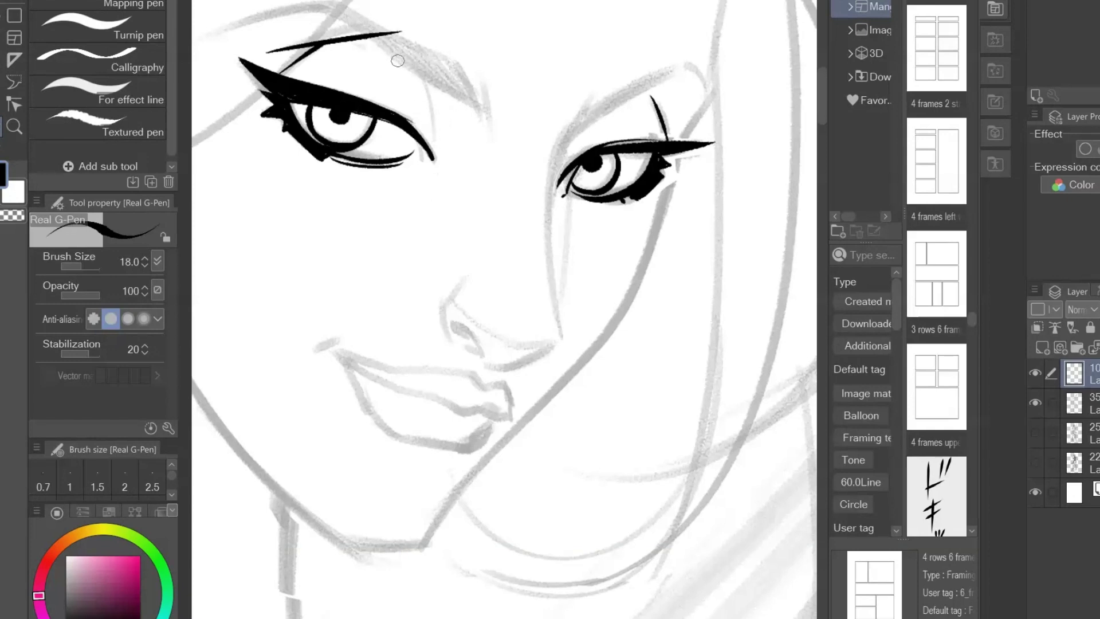
{"action": "left_click_drag", "start_coordinate": [398, 61], "coordinate": [449, 123]}
{"action": "left_click_drag", "start_coordinate": [427, 87], "coordinate": [430, 130]}
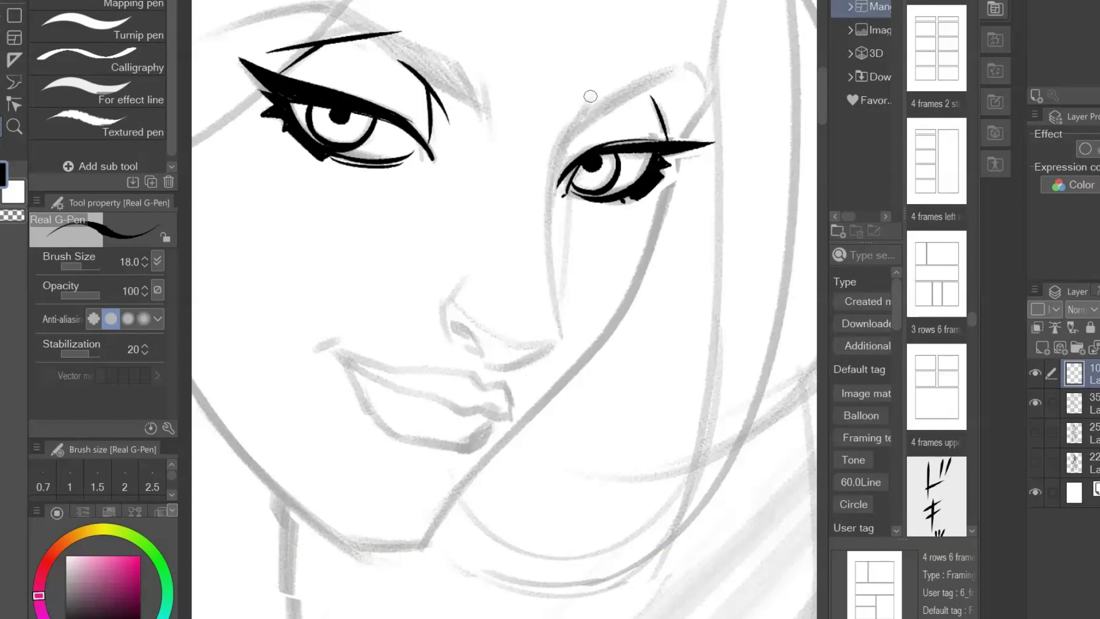
Ink the outline of the far eyebrow with hair strokes at its inner end and a curved outer end.
{"action": "left_click_drag", "start_coordinate": [592, 93], "coordinate": [553, 147]}
{"action": "key", "text": "ctrl+z"}
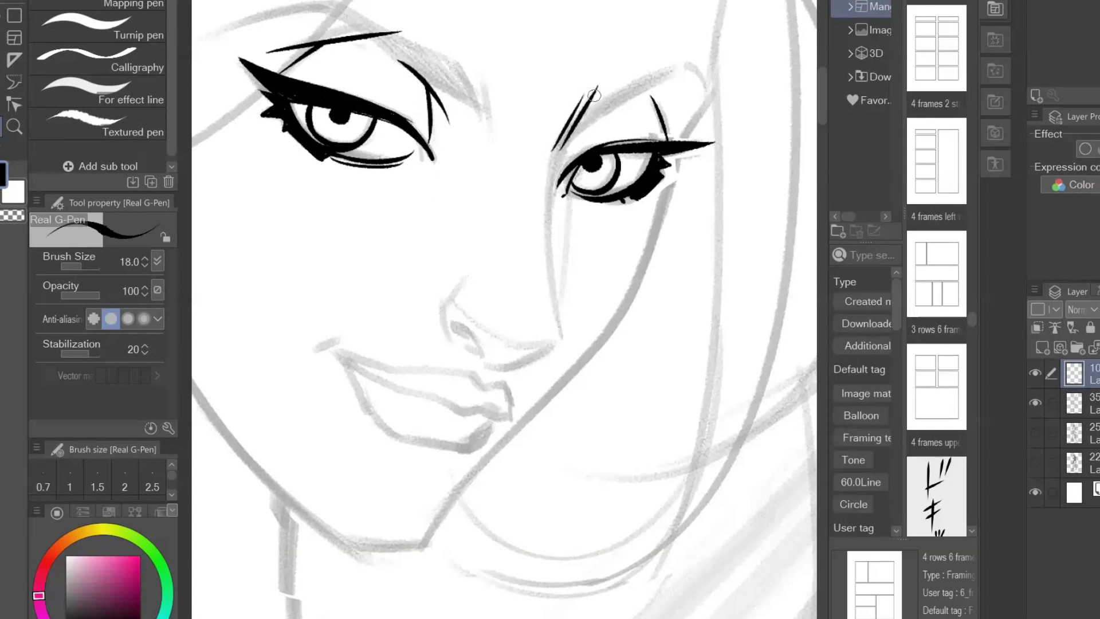
{"action": "left_click_drag", "start_coordinate": [596, 87], "coordinate": [569, 131]}
{"action": "mouse_move", "coordinate": [590, 109]}
{"action": "left_mouse_down"}
{"action": "mouse_move", "coordinate": [680, 52]}
{"action": "mouse_move", "coordinate": [706, 92]}
{"action": "left_mouse_up"}
{"action": "mouse_move", "coordinate": [573, 132]}
{"action": "left_mouse_down"}
{"action": "mouse_move", "coordinate": [674, 72]}
{"action": "mouse_move", "coordinate": [715, 85]}
{"action": "mouse_move", "coordinate": [701, 88]}
{"action": "mouse_move", "coordinate": [697, 125]}
{"action": "left_mouse_up"}
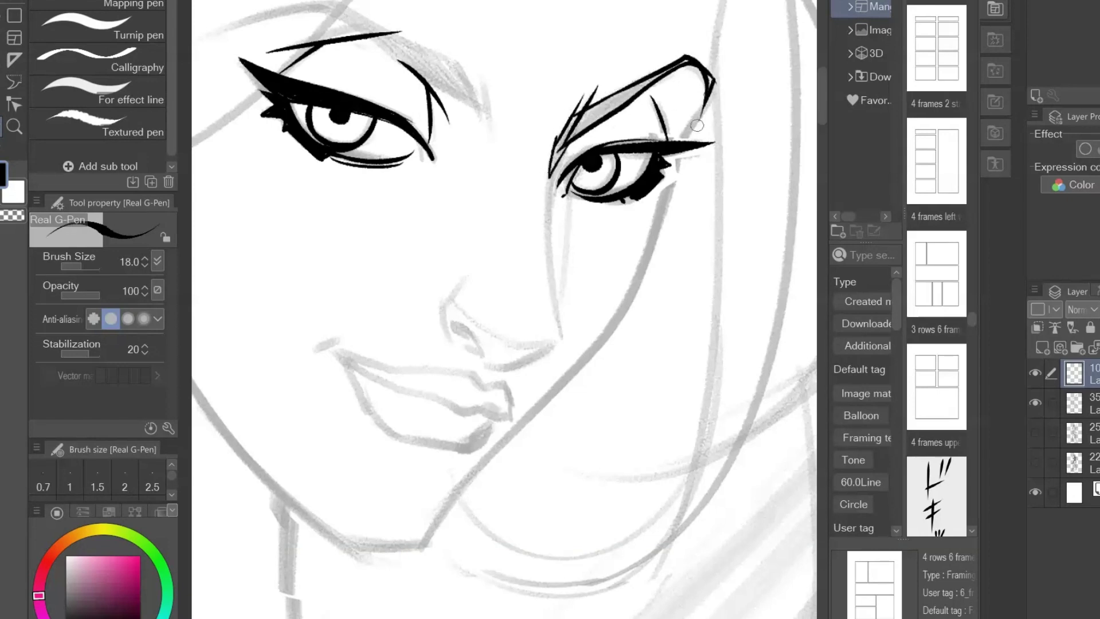
Ink the near eyebrow's upper and lower edges, with short hair strokes at the inner end and a tapered outer end.
{"action": "mouse_move", "coordinate": [331, 0]}
{"action": "left_mouse_down"}
{"action": "mouse_move", "coordinate": [454, 64]}
{"action": "mouse_move", "coordinate": [477, 80]}
{"action": "mouse_move", "coordinate": [480, 121]}
{"action": "left_mouse_up"}
{"action": "left_click_drag", "start_coordinate": [469, 67], "coordinate": [482, 131]}
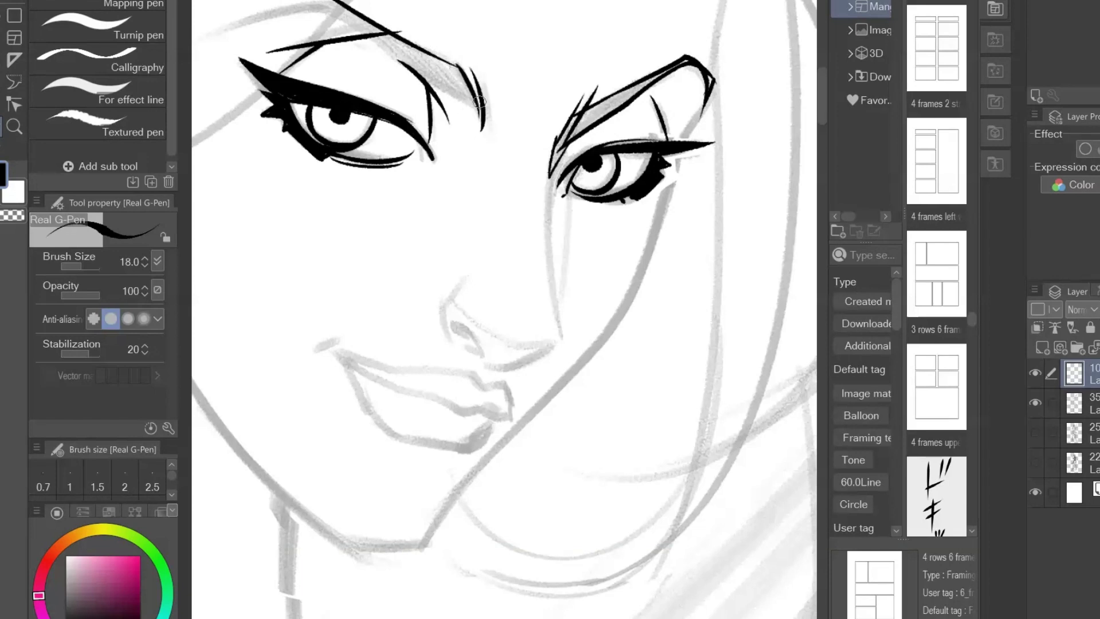
{"action": "left_click_drag", "start_coordinate": [484, 84], "coordinate": [488, 138]}
{"action": "left_click_drag", "start_coordinate": [478, 258], "coordinate": [627, 326]}
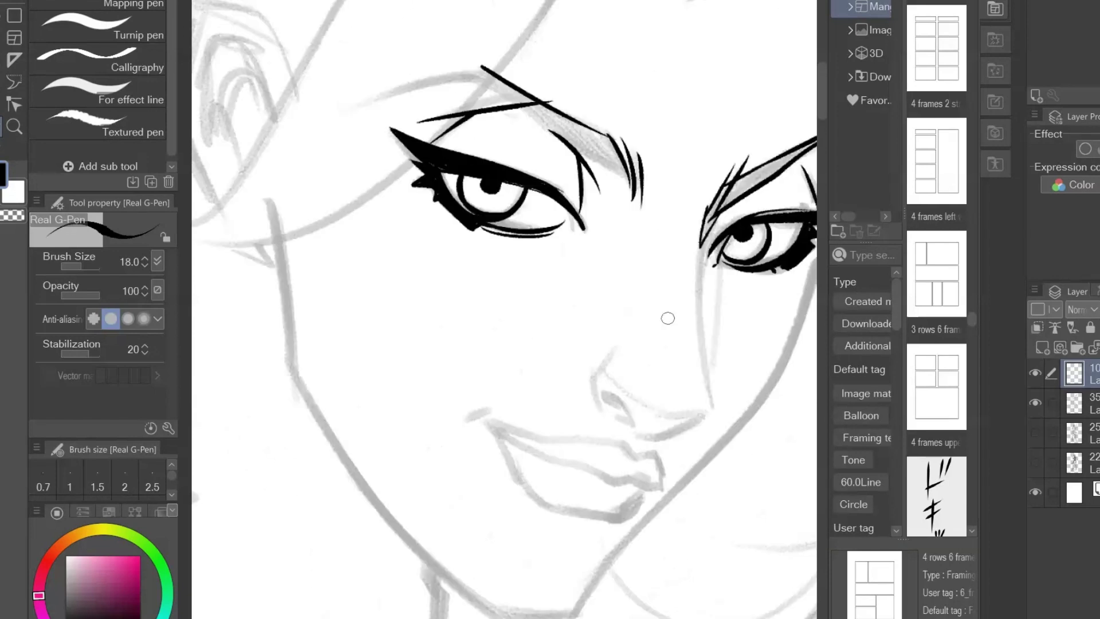
{"action": "mouse_move", "coordinate": [358, 101]}
{"action": "left_mouse_down"}
{"action": "mouse_move", "coordinate": [479, 63]}
{"action": "mouse_move", "coordinate": [488, 74]}
{"action": "left_mouse_up"}
{"action": "left_click_drag", "start_coordinate": [580, 345], "coordinate": [437, 345]}
{"action": "left_click_drag", "start_coordinate": [324, 71], "coordinate": [401, 126]}
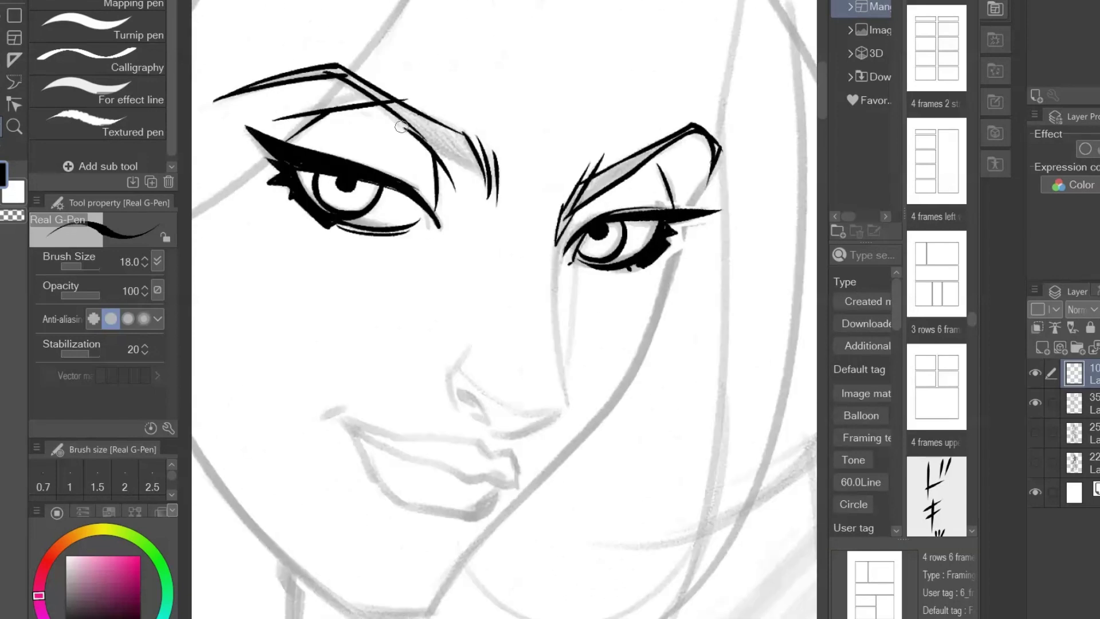
{"action": "left_click_drag", "start_coordinate": [339, 80], "coordinate": [483, 174]}
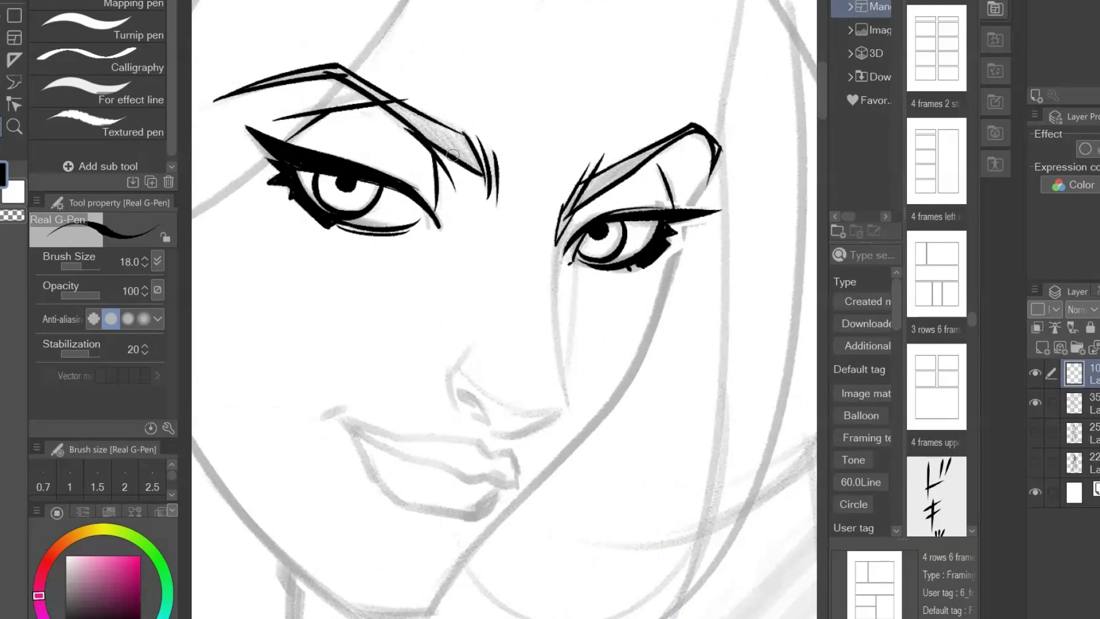
Ink the nose's profile line from the far eyebrow to the tip and the curved underside of the tip.
{"action": "mouse_move", "coordinate": [569, 198]}
{"action": "left_mouse_down"}
{"action": "mouse_move", "coordinate": [555, 249]}
{"action": "mouse_move", "coordinate": [568, 410]}
{"action": "left_mouse_up"}
{"action": "key", "text": "ctrl+z"}
{"action": "left_click_drag", "start_coordinate": [567, 186], "coordinate": [564, 401]}
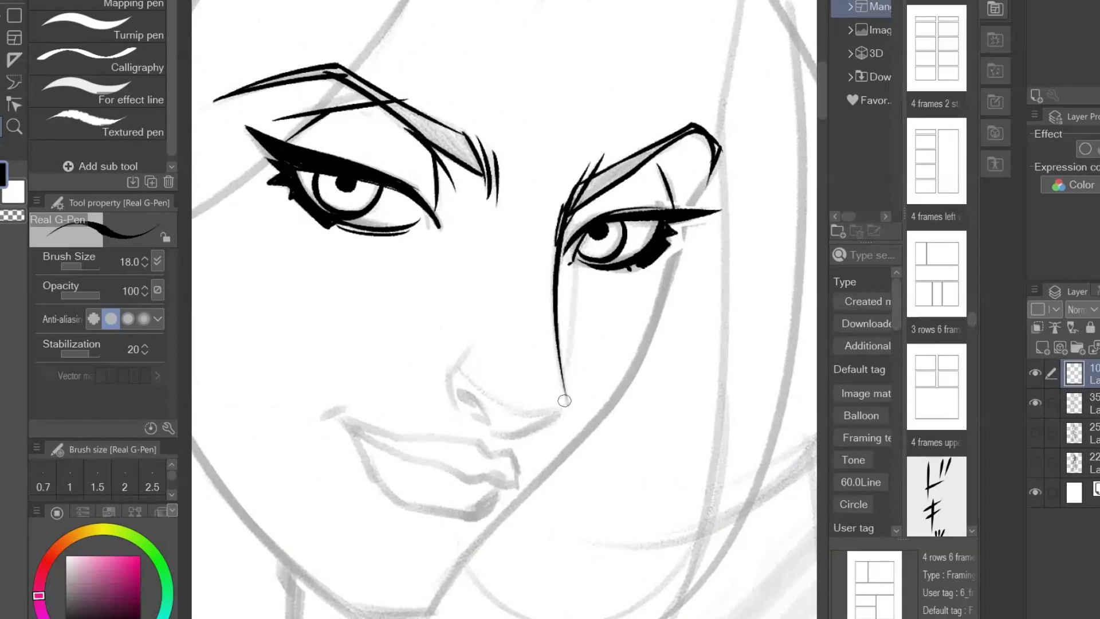
{"action": "left_click_drag", "start_coordinate": [702, 339], "coordinate": [798, 291]}
{"action": "mouse_move", "coordinate": [654, 301]}
{"action": "left_mouse_down"}
{"action": "mouse_move", "coordinate": [663, 358]}
{"action": "mouse_move", "coordinate": [579, 380]}
{"action": "left_mouse_up"}
{"action": "key", "text": "ctrl+z"}
{"action": "mouse_move", "coordinate": [663, 358]}
{"action": "left_mouse_down"}
{"action": "mouse_move", "coordinate": [631, 384]}
{"action": "mouse_move", "coordinate": [564, 387]}
{"action": "left_mouse_up"}
{"action": "key", "text": "ctrl+z"}
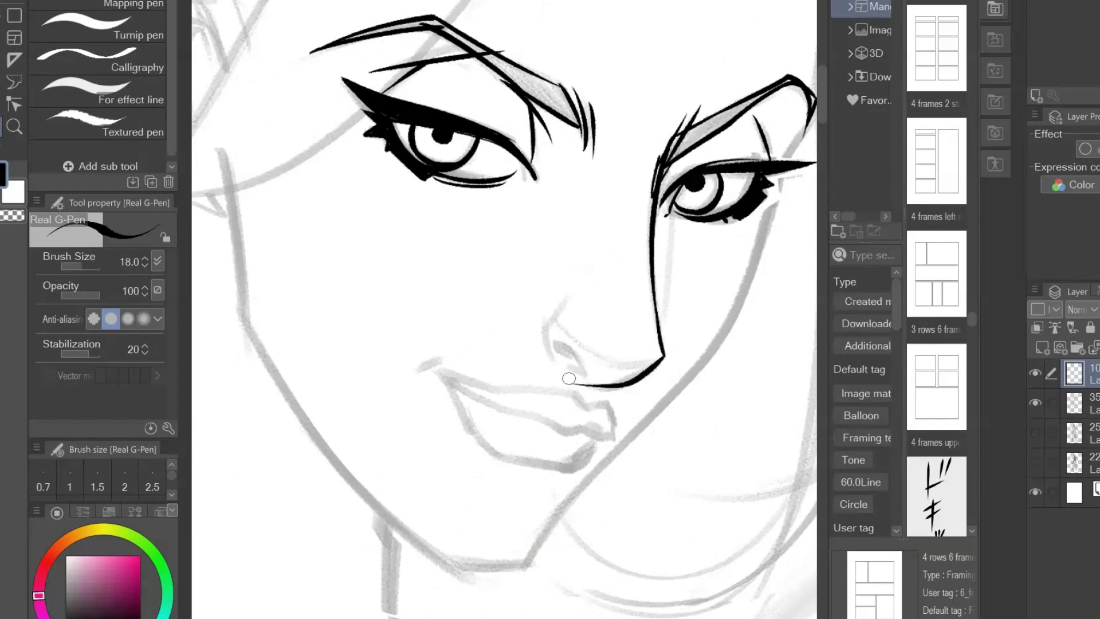
{"action": "key", "text": "ctrl+z"}
{"action": "left_click_drag", "start_coordinate": [663, 361], "coordinate": [587, 382]}
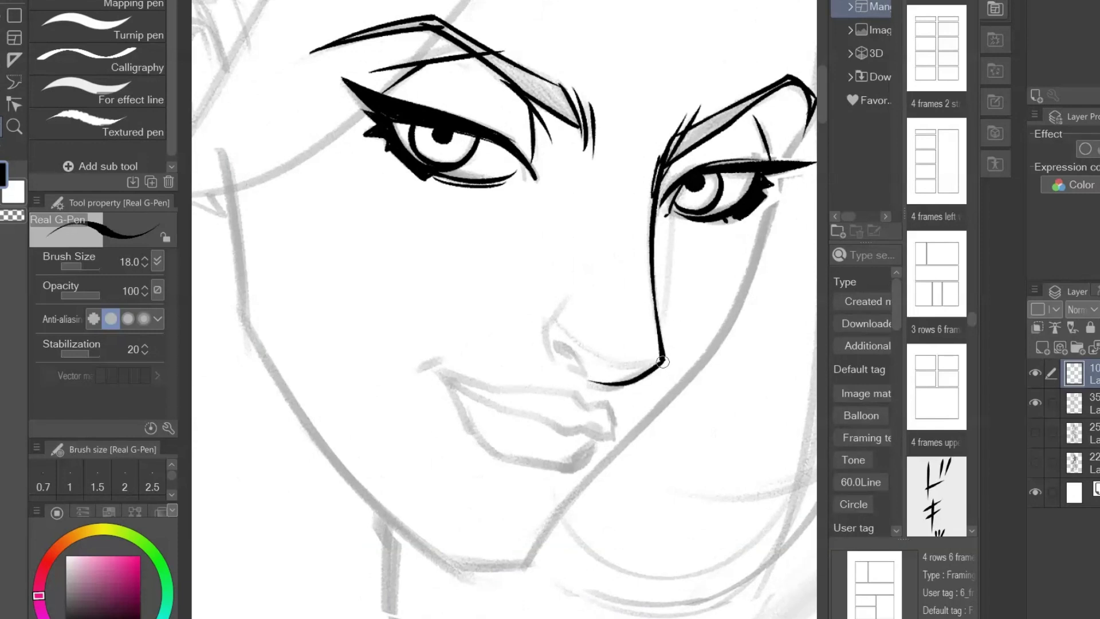
Ink the near nostril opening, the outer wing around it, and the small accent lines above the nose tip.
{"action": "left_click_drag", "start_coordinate": [557, 345], "coordinate": [590, 375]}
{"action": "left_click_drag", "start_coordinate": [559, 349], "coordinate": [590, 375]}
{"action": "key", "text": "ctrl+z"}
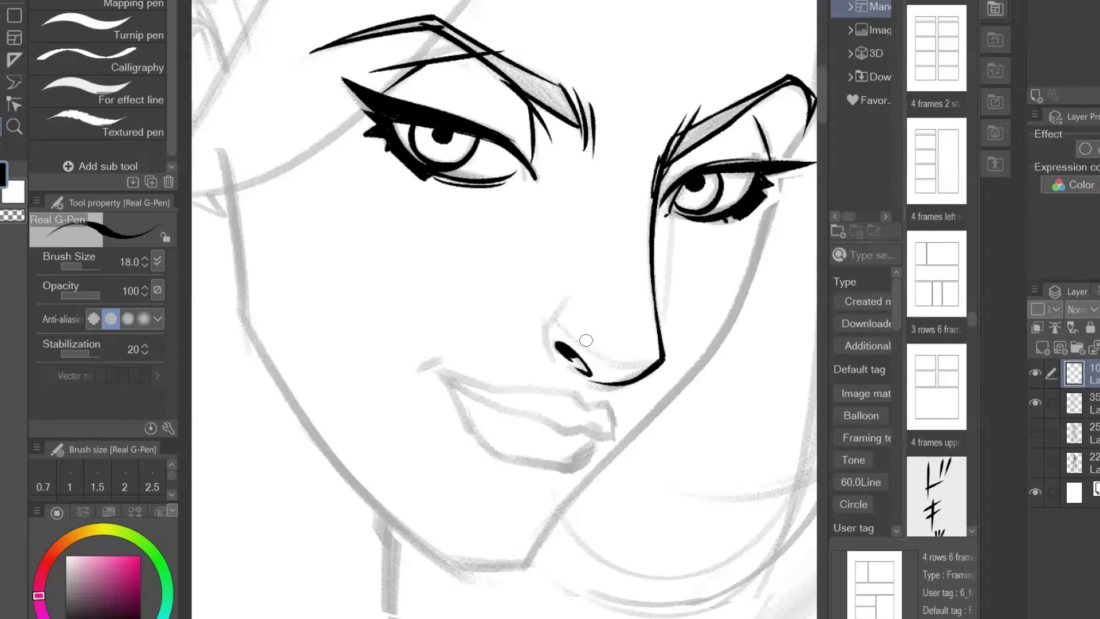
{"action": "left_click_drag", "start_coordinate": [544, 330], "coordinate": [566, 359]}
{"action": "mouse_move", "coordinate": [576, 291]}
{"action": "left_mouse_down"}
{"action": "mouse_move", "coordinate": [545, 320]}
{"action": "mouse_move", "coordinate": [622, 308]}
{"action": "mouse_move", "coordinate": [599, 333]}
{"action": "mouse_move", "coordinate": [648, 297]}
{"action": "left_mouse_up"}
{"action": "key", "text": "ctrl+z"}
{"action": "key", "text": "ctrl+z"}
{"action": "left_click_drag", "start_coordinate": [590, 336], "coordinate": [631, 317]}
{"action": "left_click_drag", "start_coordinate": [548, 325], "coordinate": [652, 368]}
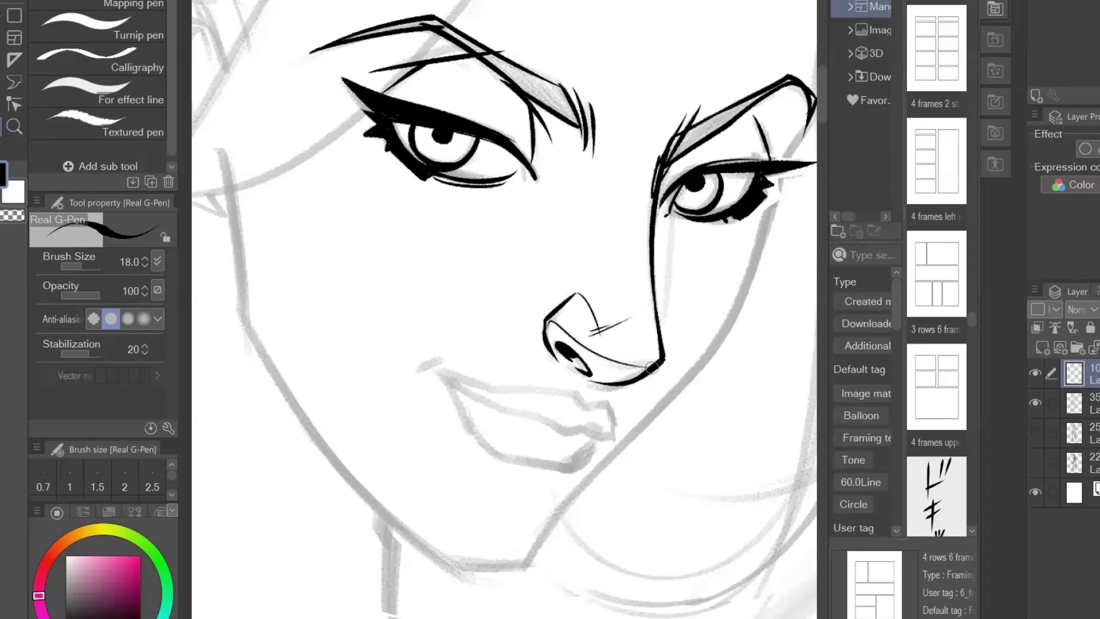
{"action": "key", "text": "ctrl+z"}
{"action": "mouse_move", "coordinate": [548, 323]}
{"action": "left_mouse_down"}
{"action": "mouse_move", "coordinate": [632, 370]}
{"action": "mouse_move", "coordinate": [582, 343]}
{"action": "mouse_move", "coordinate": [628, 372]}
{"action": "mouse_move", "coordinate": [591, 362]}
{"action": "left_mouse_up"}
{"action": "key", "text": "ctrl+z"}
{"action": "key", "text": "ctrl+z"}
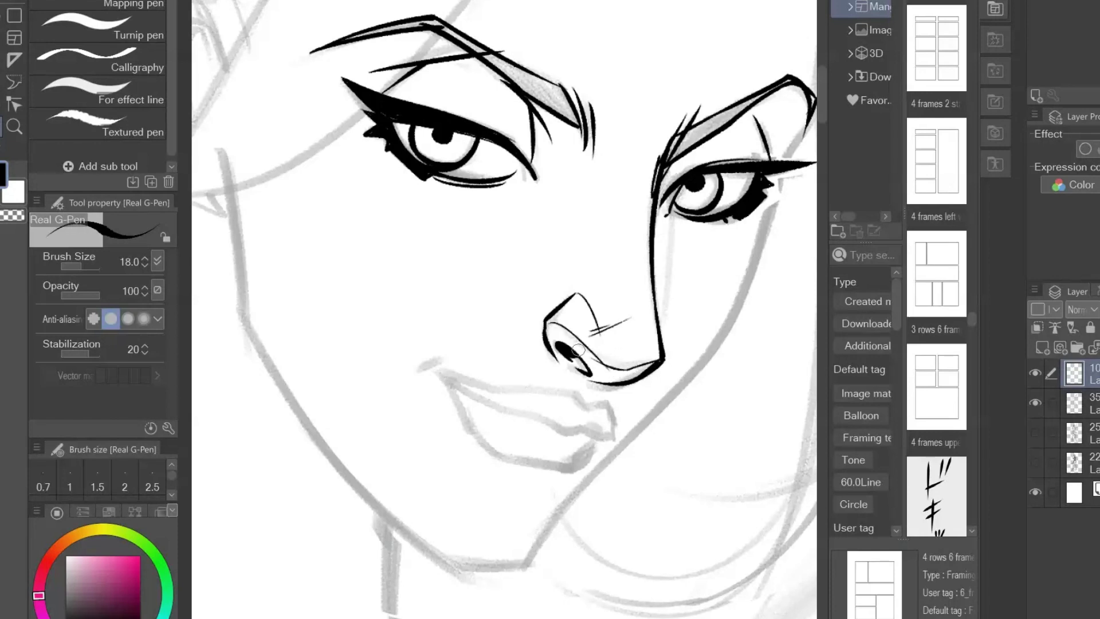
{"action": "key", "text": "ctrl+z"}
{"action": "key", "text": "ctrl+z"}
Ink the lower contour across the nose tip and a thin line along the far side of the nose bridge.
{"action": "left_click_drag", "start_coordinate": [661, 358], "coordinate": [619, 368]}
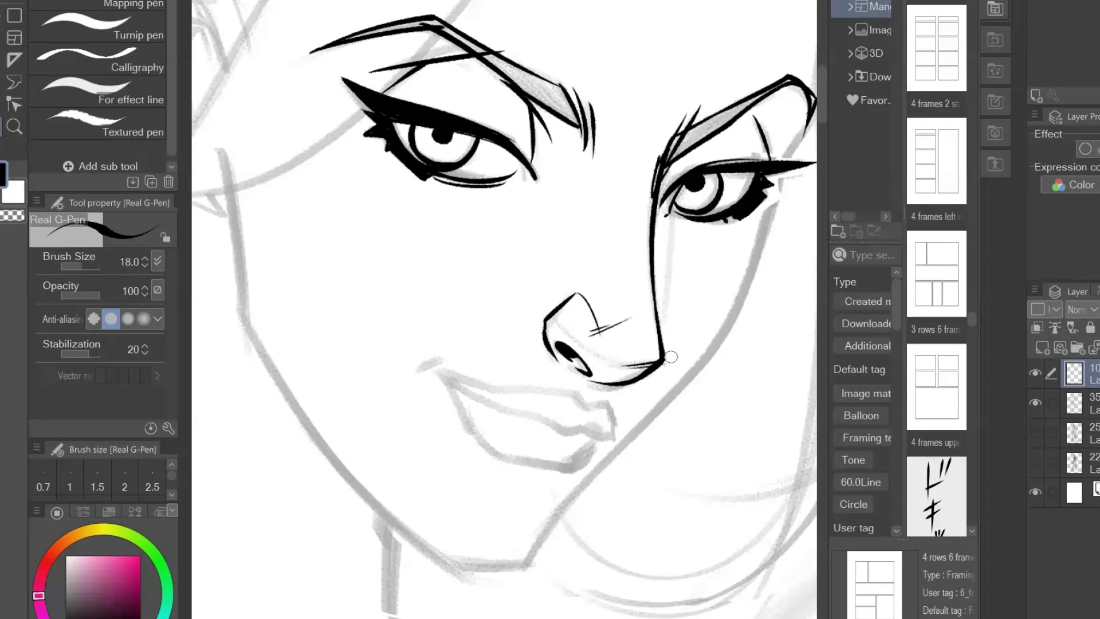
{"action": "left_click_drag", "start_coordinate": [548, 329], "coordinate": [642, 382]}
{"action": "left_click_drag", "start_coordinate": [673, 207], "coordinate": [661, 331]}
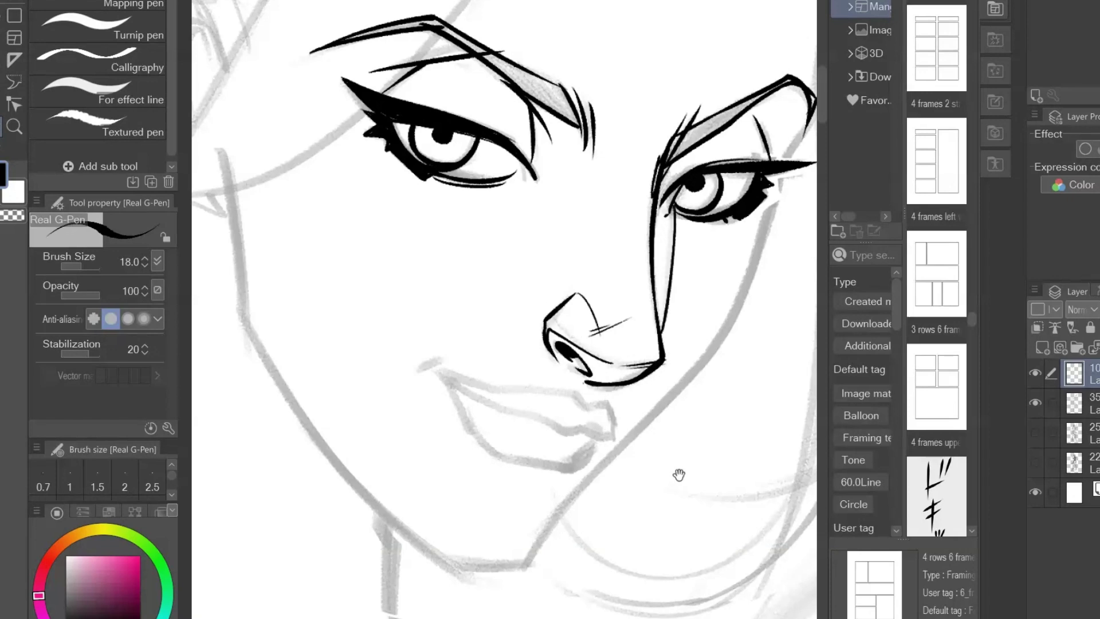
Ink the far cheek's contour from the outer end of the far eyebrow down to the chin.
{"action": "left_click_drag", "start_coordinate": [679, 475], "coordinate": [581, 481]}
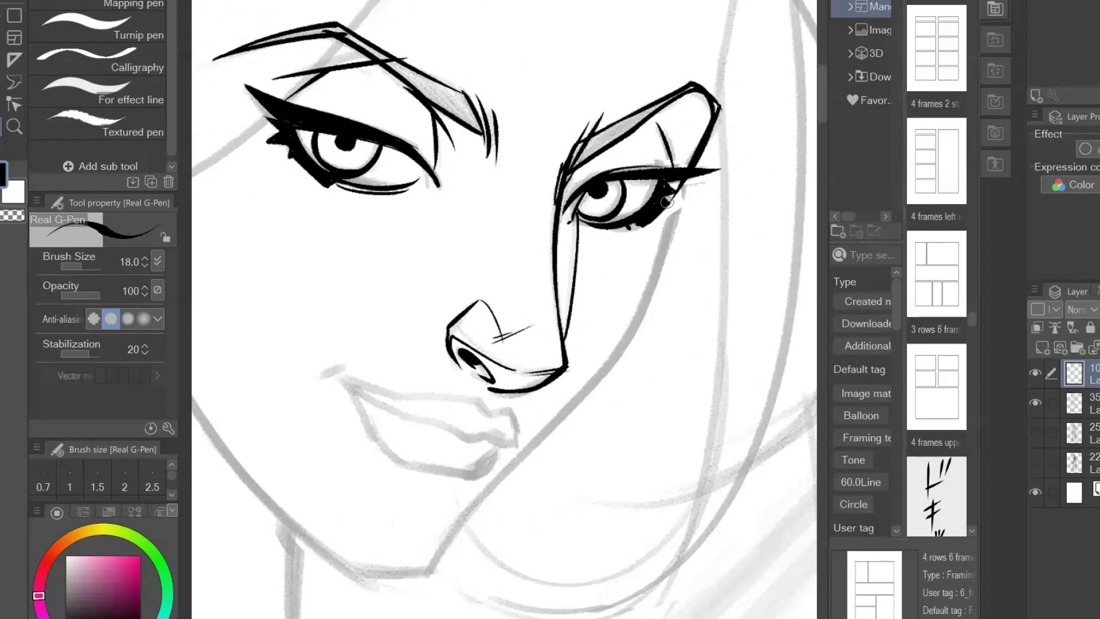
{"action": "key", "text": "ctrl+z"}
{"action": "mouse_move", "coordinate": [720, 107]}
{"action": "left_mouse_down"}
{"action": "mouse_move", "coordinate": [673, 193]}
{"action": "mouse_move", "coordinate": [630, 344]}
{"action": "left_mouse_up"}
{"action": "left_click_drag", "start_coordinate": [670, 379], "coordinate": [718, 255]}
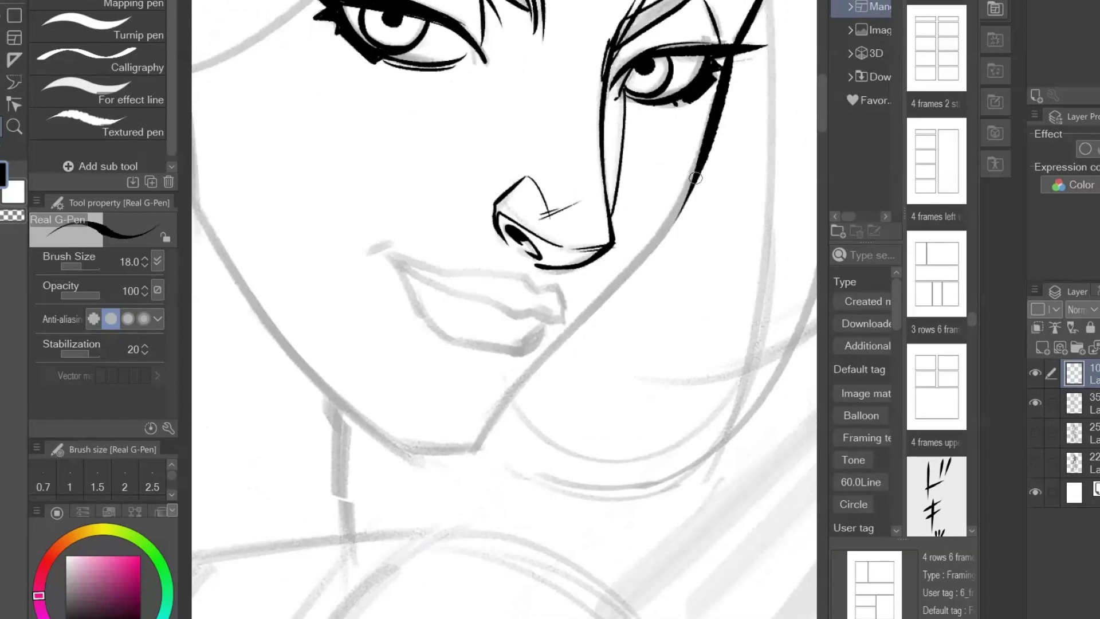
{"action": "left_click_drag", "start_coordinate": [696, 178], "coordinate": [579, 332]}
{"action": "left_click_drag", "start_coordinate": [659, 229], "coordinate": [481, 440]}
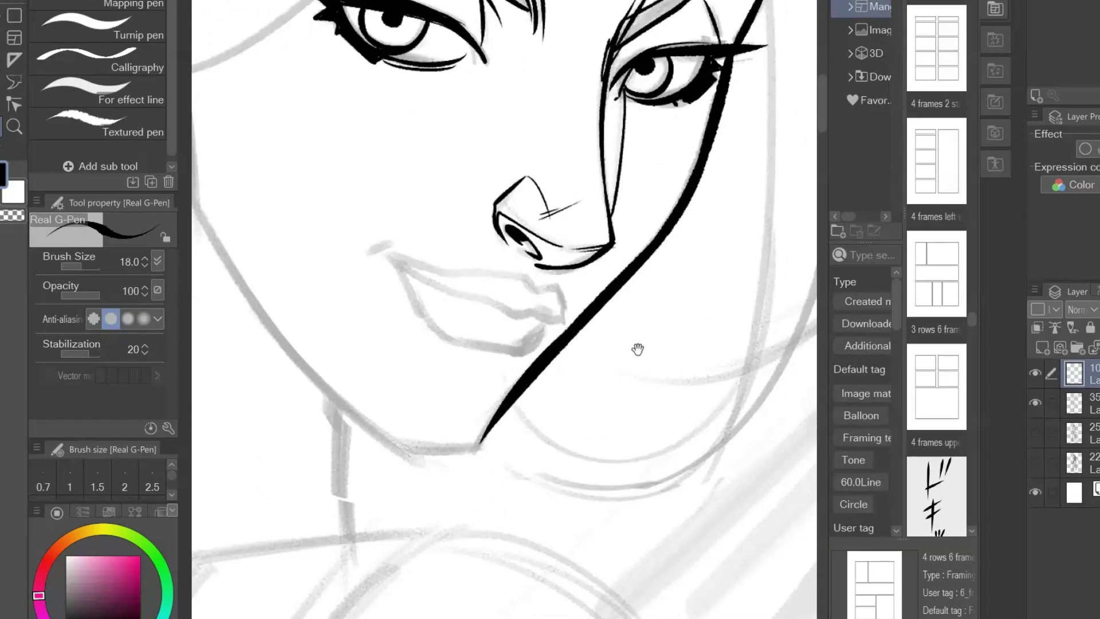
Ink the short, thick underside of the chin, joining the far cheek contour.
{"action": "left_click_drag", "start_coordinate": [639, 344], "coordinate": [682, 311]}
{"action": "left_click_drag", "start_coordinate": [440, 405], "coordinate": [517, 406]}
{"action": "key", "text": "ctrl+z"}
{"action": "key", "text": "ctrl+z"}
{"action": "mouse_move", "coordinate": [440, 398]}
{"action": "left_mouse_down"}
{"action": "mouse_move", "coordinate": [521, 404]}
{"action": "mouse_move", "coordinate": [596, 390]}
{"action": "left_mouse_up"}
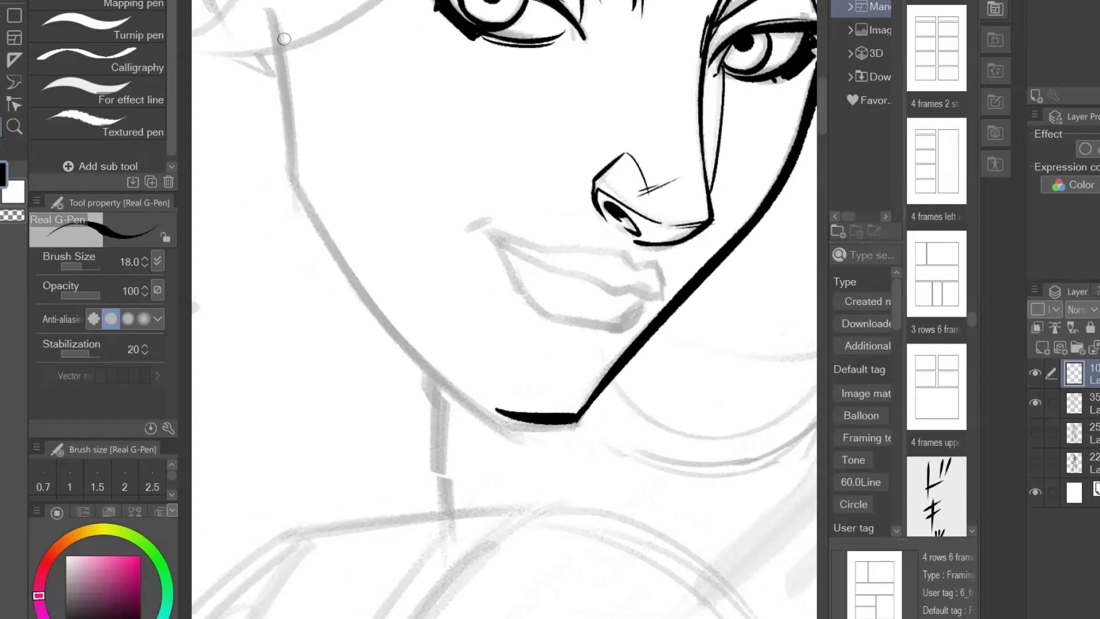
Ink the near jawline from beside the ear down around the jaw corner to the chin.
{"action": "left_click_drag", "start_coordinate": [274, 11], "coordinate": [298, 184]}
{"action": "key", "text": "ctrl+z"}
{"action": "mouse_move", "coordinate": [273, 13]}
{"action": "left_mouse_down"}
{"action": "mouse_move", "coordinate": [297, 186]}
{"action": "mouse_move", "coordinate": [293, 171]}
{"action": "left_mouse_up"}
{"action": "key", "text": "ctrl+z"}
{"action": "key", "text": "ctrl+z"}
{"action": "mouse_move", "coordinate": [279, 53]}
{"action": "left_mouse_down"}
{"action": "mouse_move", "coordinate": [316, 220]}
{"action": "mouse_move", "coordinate": [520, 425]}
{"action": "left_mouse_up"}
{"action": "left_click_drag", "start_coordinate": [398, 330], "coordinate": [507, 419]}
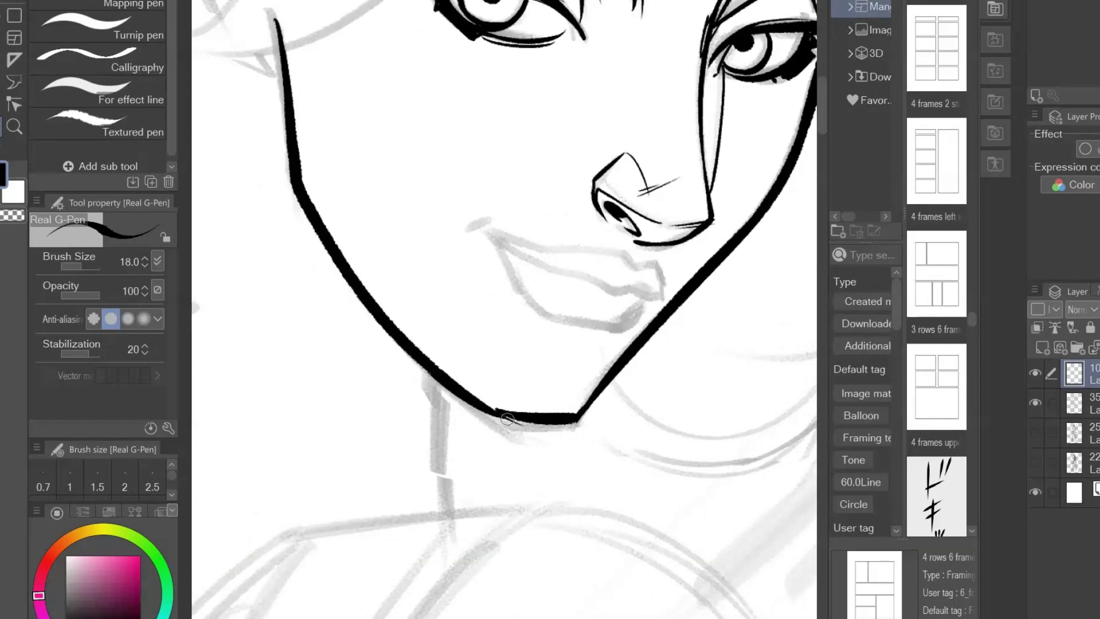
Ink the upper lip's contour and the parting line between the lips.
{"action": "mouse_move", "coordinate": [441, 386]}
{"action": "left_mouse_down"}
{"action": "mouse_move", "coordinate": [509, 428]}
{"action": "mouse_move", "coordinate": [552, 421]}
{"action": "mouse_move", "coordinate": [514, 530]}
{"action": "left_mouse_up"}
{"action": "key", "text": "space"}
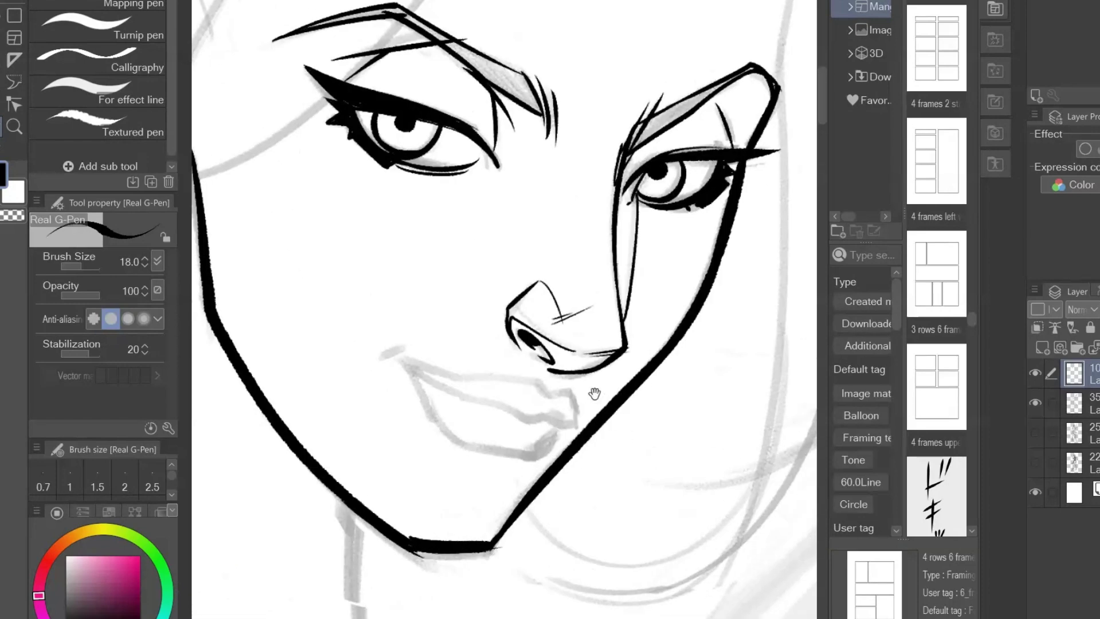
{"action": "mouse_move", "coordinate": [585, 460]}
{"action": "left_mouse_down"}
{"action": "mouse_move", "coordinate": [743, 394]}
{"action": "mouse_move", "coordinate": [674, 399]}
{"action": "left_mouse_up"}
{"action": "left_click_drag", "start_coordinate": [656, 331], "coordinate": [456, 301]}
{"action": "mouse_move", "coordinate": [654, 331]}
{"action": "left_mouse_down"}
{"action": "mouse_move", "coordinate": [653, 360]}
{"action": "mouse_move", "coordinate": [583, 341]}
{"action": "left_mouse_up"}
{"action": "key", "text": "ctrl+z"}
{"action": "left_click_drag", "start_coordinate": [616, 355], "coordinate": [504, 310]}
Ink the lower lip from its far corner along the bottom curve and up to the near mouth corner.
{"action": "left_click_drag", "start_coordinate": [642, 358], "coordinate": [631, 387]}
{"action": "left_click_drag", "start_coordinate": [535, 377], "coordinate": [629, 384]}
{"action": "left_click_drag", "start_coordinate": [539, 384], "coordinate": [617, 398]}
{"action": "left_click_drag", "start_coordinate": [489, 303], "coordinate": [525, 371]}
{"action": "key", "text": "ctrl+z"}
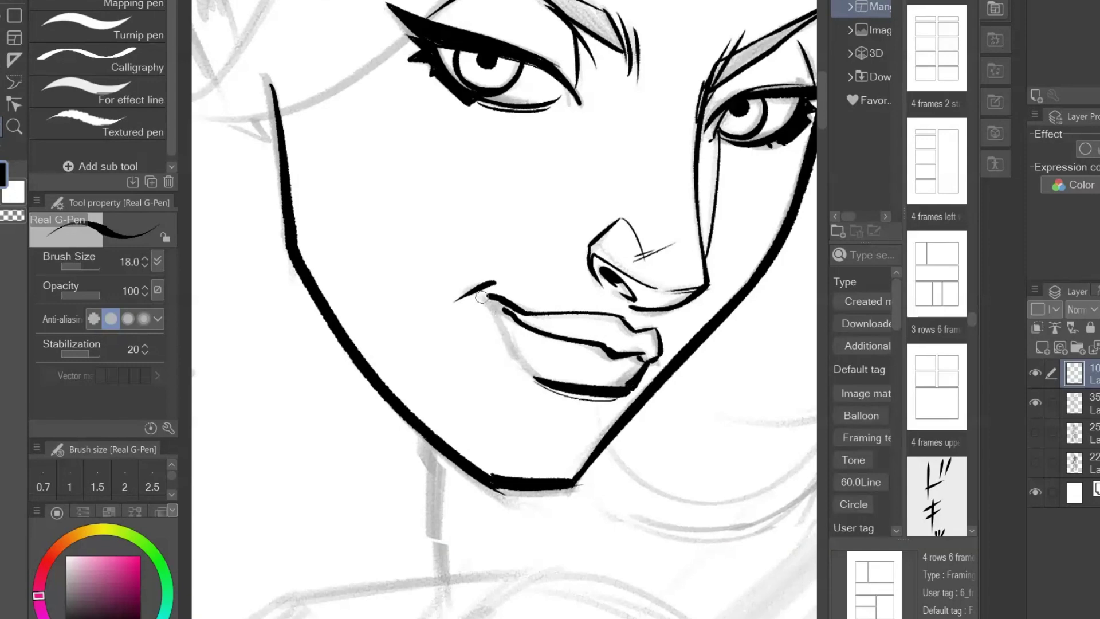
{"action": "mouse_move", "coordinate": [484, 298]}
{"action": "left_mouse_down"}
{"action": "mouse_move", "coordinate": [544, 381]}
{"action": "mouse_move", "coordinate": [561, 379]}
{"action": "left_mouse_up"}
Ink the far edge of the forehead from the hairline down to the far eyebrow.
{"action": "left_click_drag", "start_coordinate": [705, 297], "coordinate": [575, 474]}
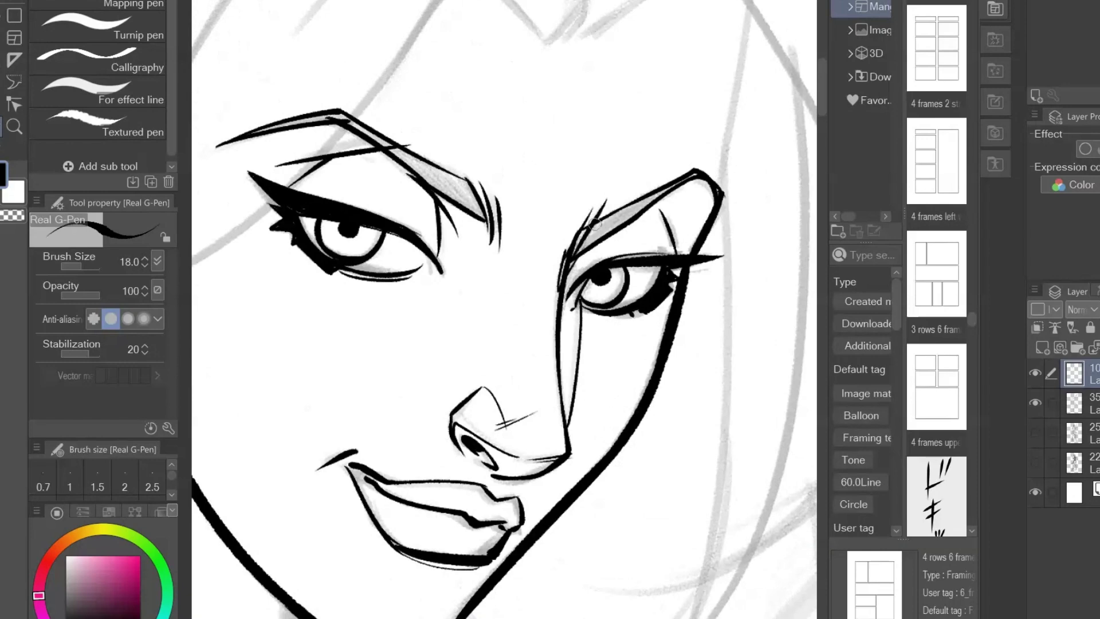
{"action": "left_click_drag", "start_coordinate": [596, 415], "coordinate": [556, 368]}
{"action": "left_click_drag", "start_coordinate": [705, 1], "coordinate": [669, 203]}
{"action": "left_click_drag", "start_coordinate": [477, 374], "coordinate": [676, 346]}
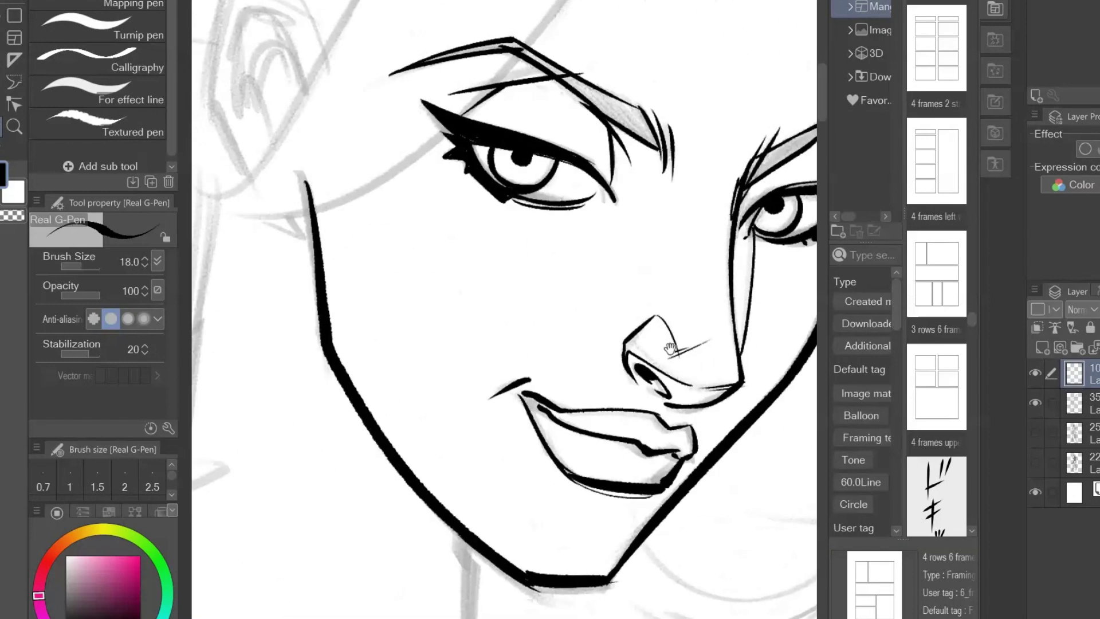
Ink the front hair strand's inner edge, sweeping from the hairline down across the near eyebrow to the cheek.
{"action": "left_click", "coordinate": [16, 127]}
{"action": "left_click_drag", "start_coordinate": [505, 310], "coordinate": [443, 383]}
{"action": "left_click_drag", "start_coordinate": [486, 224], "coordinate": [524, 216]}
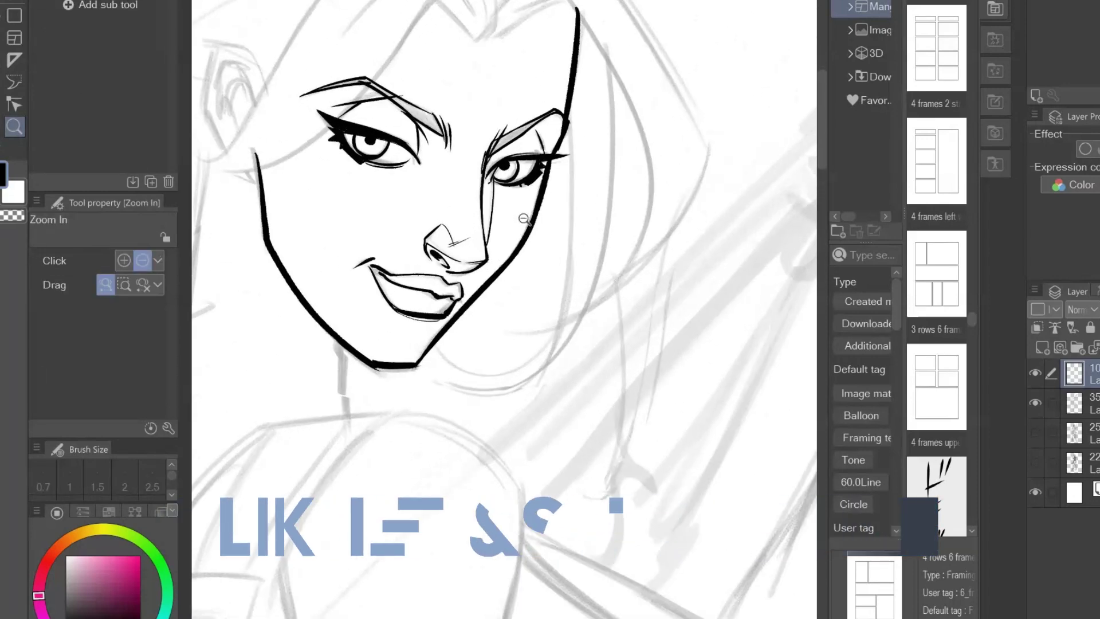
{"action": "left_click_drag", "start_coordinate": [511, 273], "coordinate": [540, 402]}
{"action": "key", "text": "p"}
{"action": "mouse_move", "coordinate": [505, 132]}
{"action": "left_mouse_down"}
{"action": "mouse_move", "coordinate": [487, 108]}
{"action": "mouse_move", "coordinate": [486, 124]}
{"action": "mouse_move", "coordinate": [407, 215]}
{"action": "mouse_move", "coordinate": [240, 308]}
{"action": "left_mouse_up"}
{"action": "key", "text": "ctrl+z"}
Ink the short pointed strands at the widow's peak and the hairline running toward the far temple.
{"action": "left_click_drag", "start_coordinate": [486, 120], "coordinate": [508, 175]}
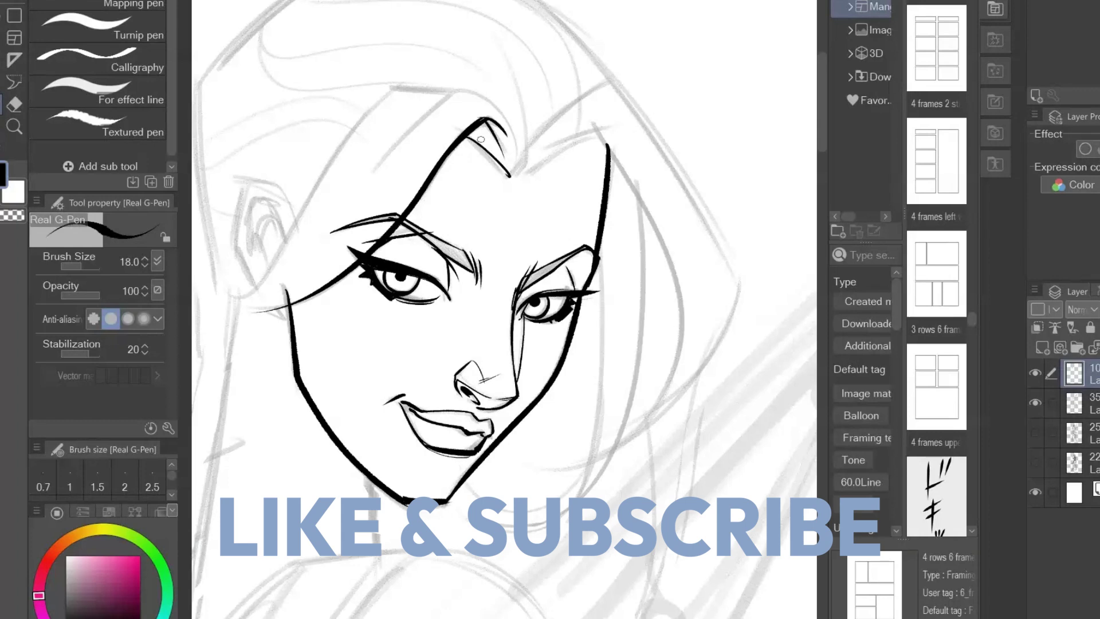
{"action": "key", "text": "ctrl+z"}
{"action": "left_click_drag", "start_coordinate": [463, 139], "coordinate": [506, 178]}
{"action": "left_click_drag", "start_coordinate": [494, 100], "coordinate": [515, 162]}
{"action": "mouse_move", "coordinate": [531, 127]}
{"action": "left_mouse_down"}
{"action": "mouse_move", "coordinate": [508, 171]}
{"action": "mouse_move", "coordinate": [613, 132]}
{"action": "left_mouse_up"}
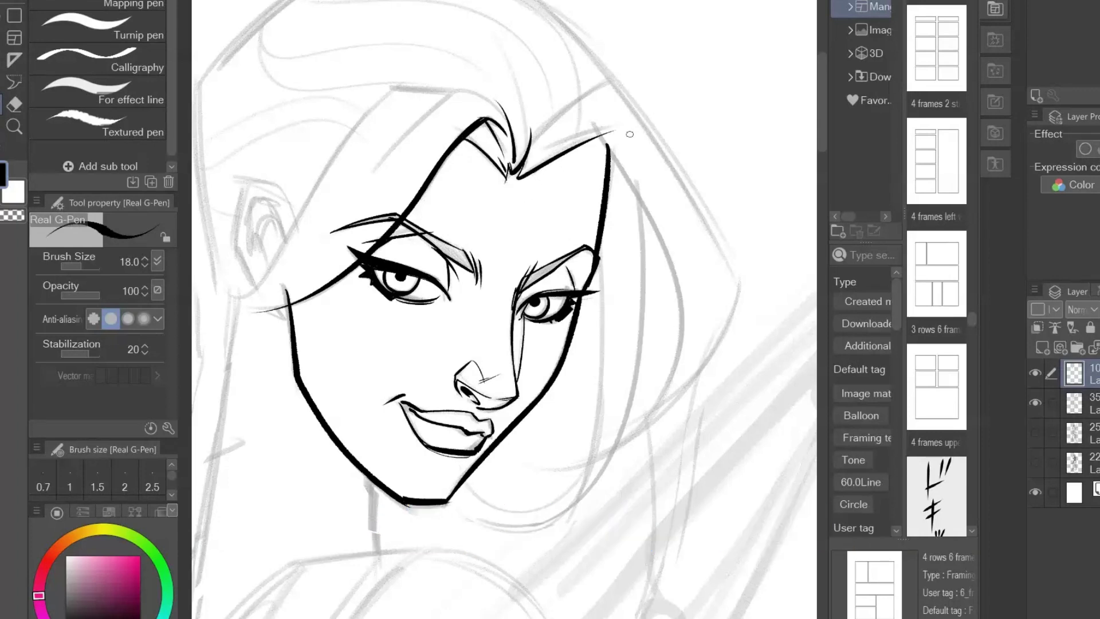
{"action": "key", "text": "ctrl+z"}
Ink the outer edge of the far front hair lock, curving from the hairline out and back in beside the cheek.
{"action": "mouse_move", "coordinate": [519, 172]}
{"action": "left_mouse_down"}
{"action": "mouse_move", "coordinate": [588, 142]}
{"action": "mouse_move", "coordinate": [599, 125]}
{"action": "mouse_move", "coordinate": [682, 342]}
{"action": "left_mouse_up"}
{"action": "key", "text": "ctrl+z"}
{"action": "left_click_drag", "start_coordinate": [712, 408], "coordinate": [700, 349]}
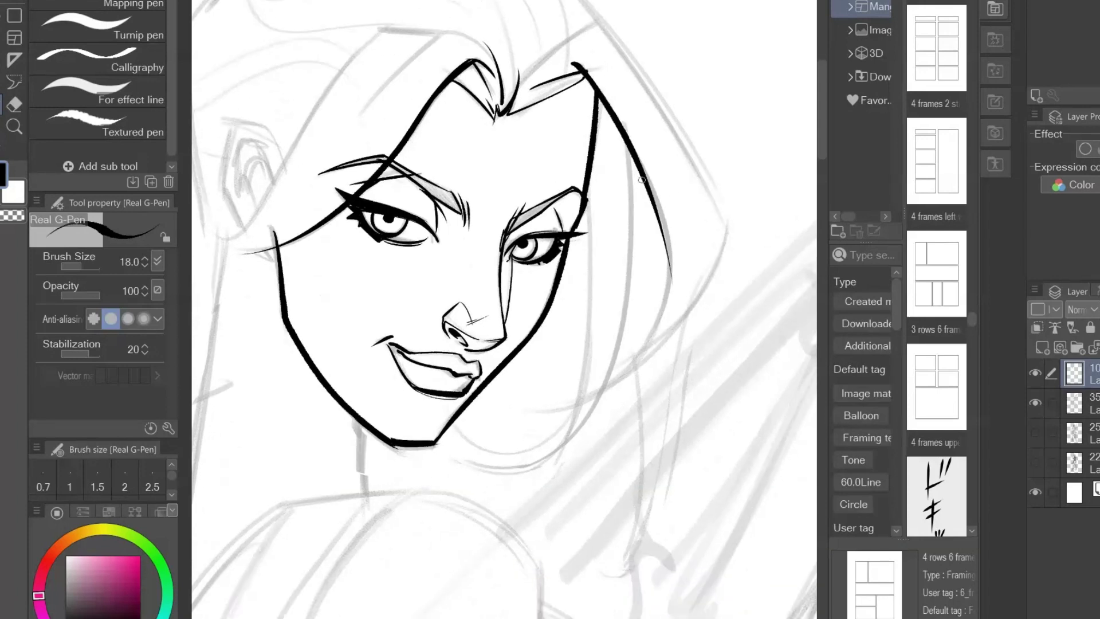
{"action": "left_click_drag", "start_coordinate": [640, 164], "coordinate": [608, 375]}
{"action": "key", "text": "ctrl+z"}
{"action": "left_click_drag", "start_coordinate": [664, 220], "coordinate": [586, 387]}
{"action": "key", "text": "ctrl+z"}
{"action": "left_click_drag", "start_coordinate": [651, 183], "coordinate": [608, 375]}
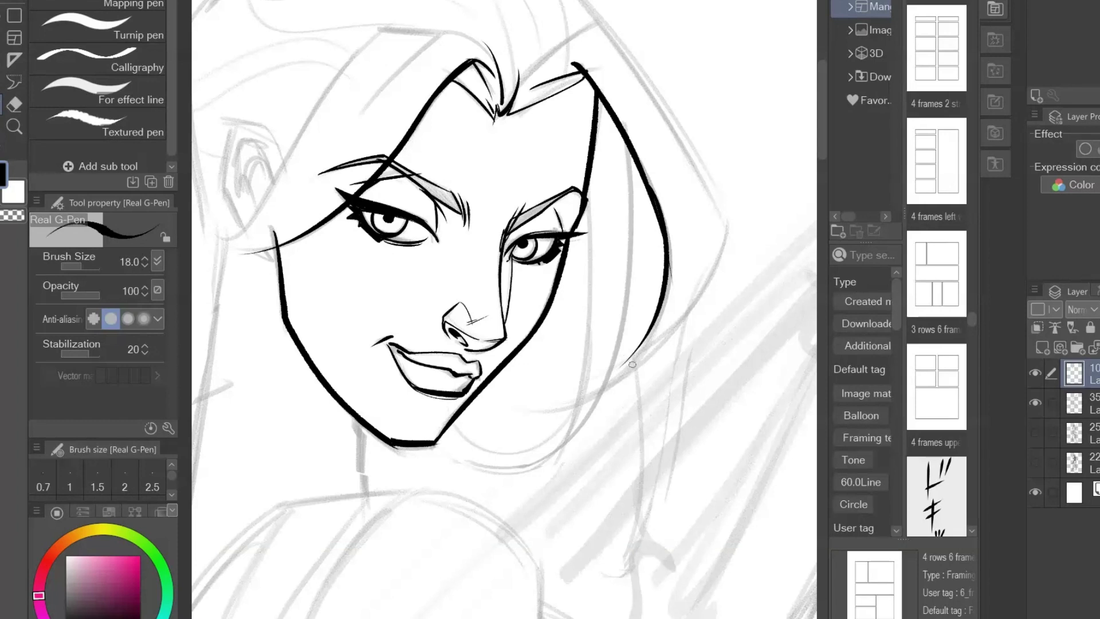
Ink the far lock's two long inner strands and the curved hair ends sweeping under the chin.
{"action": "left_click_drag", "start_coordinate": [623, 138], "coordinate": [553, 457]}
{"action": "left_click_drag", "start_coordinate": [583, 200], "coordinate": [556, 452]}
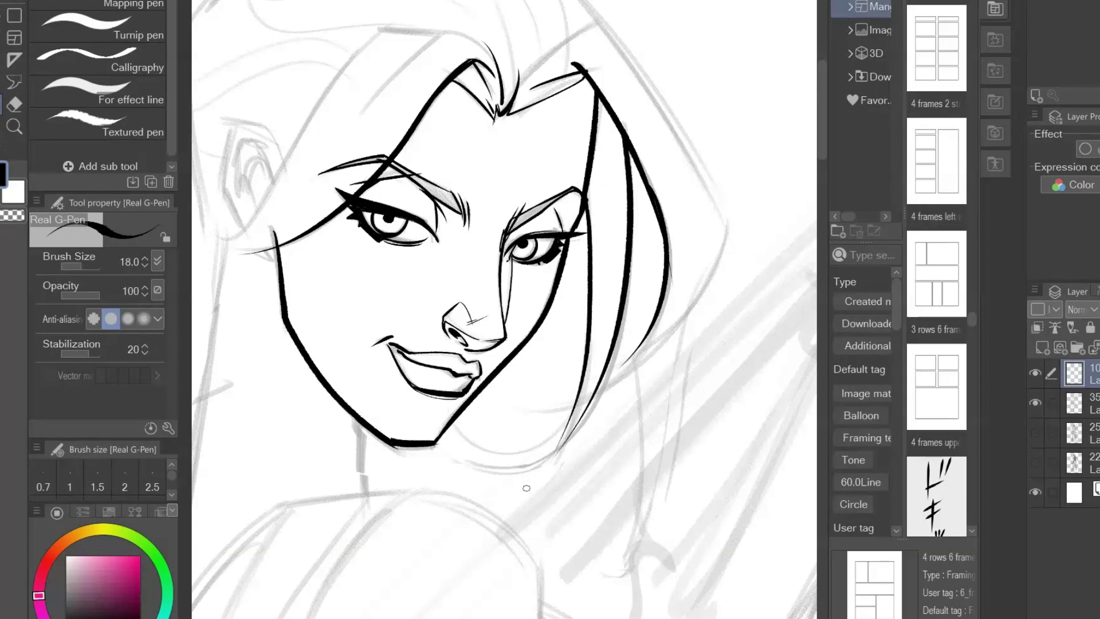
{"action": "mouse_move", "coordinate": [440, 442]}
{"action": "left_mouse_down"}
{"action": "mouse_move", "coordinate": [471, 466]}
{"action": "mouse_move", "coordinate": [588, 382]}
{"action": "left_mouse_up"}
{"action": "mouse_move", "coordinate": [453, 413]}
{"action": "left_mouse_down"}
{"action": "mouse_move", "coordinate": [607, 357]}
{"action": "mouse_move", "coordinate": [524, 454]}
{"action": "mouse_move", "coordinate": [572, 412]}
{"action": "left_mouse_up"}
{"action": "key", "text": "ctrl+z"}
{"action": "key", "text": "ctrl+z"}
{"action": "left_click_drag", "start_coordinate": [574, 401], "coordinate": [510, 461]}
{"action": "key", "text": "ctrl+z"}
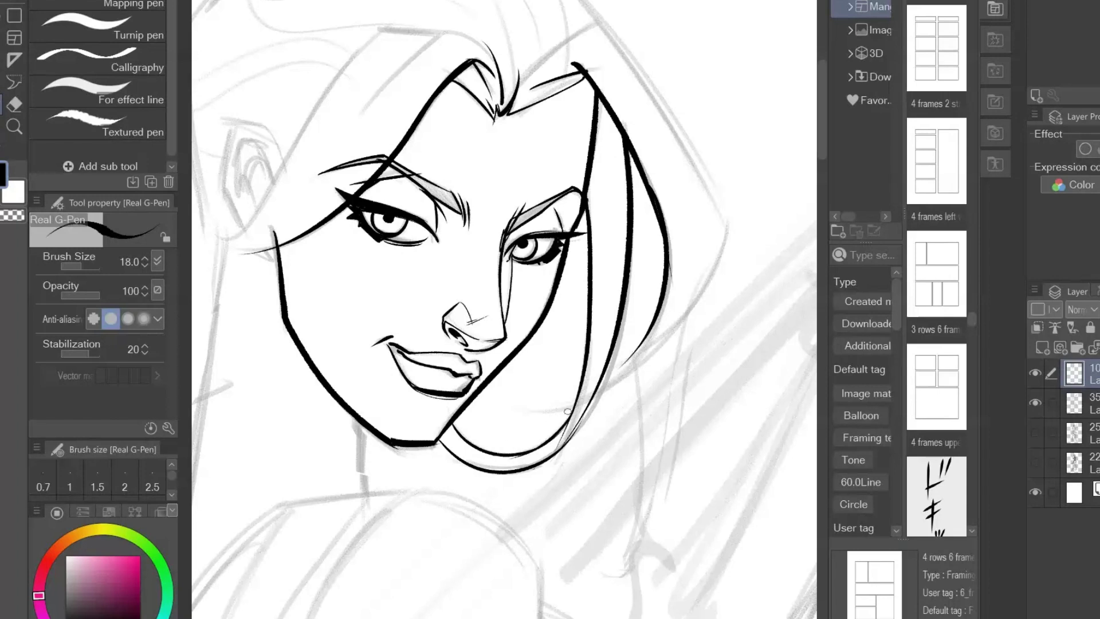
{"action": "left_click_drag", "start_coordinate": [567, 411], "coordinate": [528, 465]}
Ink a strand rising from the widow's peak and a thin curve at the lower end of the far hair lock.
{"action": "left_click_drag", "start_coordinate": [514, 90], "coordinate": [590, 26]}
{"action": "left_click_drag", "start_coordinate": [646, 457], "coordinate": [609, 420]}
{"action": "left_click_drag", "start_coordinate": [569, 321], "coordinate": [624, 267]}
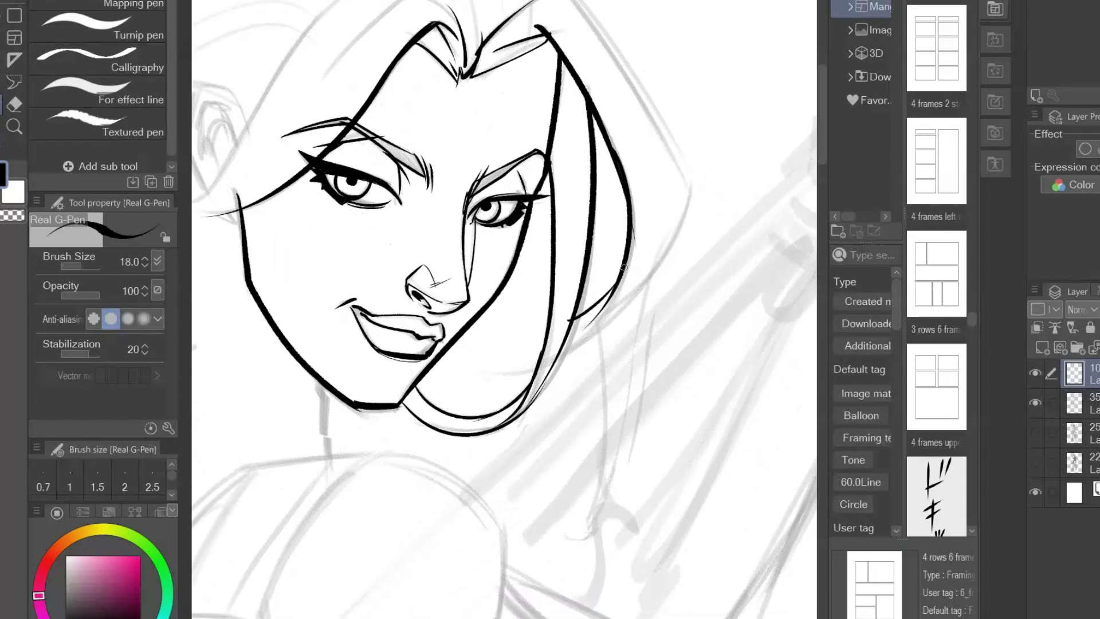
{"action": "key", "text": "ctrl+z"}
{"action": "left_click_drag", "start_coordinate": [571, 322], "coordinate": [626, 261]}
{"action": "key", "text": "ctrl+z"}
Ink the far side's outer hair contour from the crown down to its corner and back in under the lock.
{"action": "left_click_drag", "start_coordinate": [690, 194], "coordinate": [549, 349]}
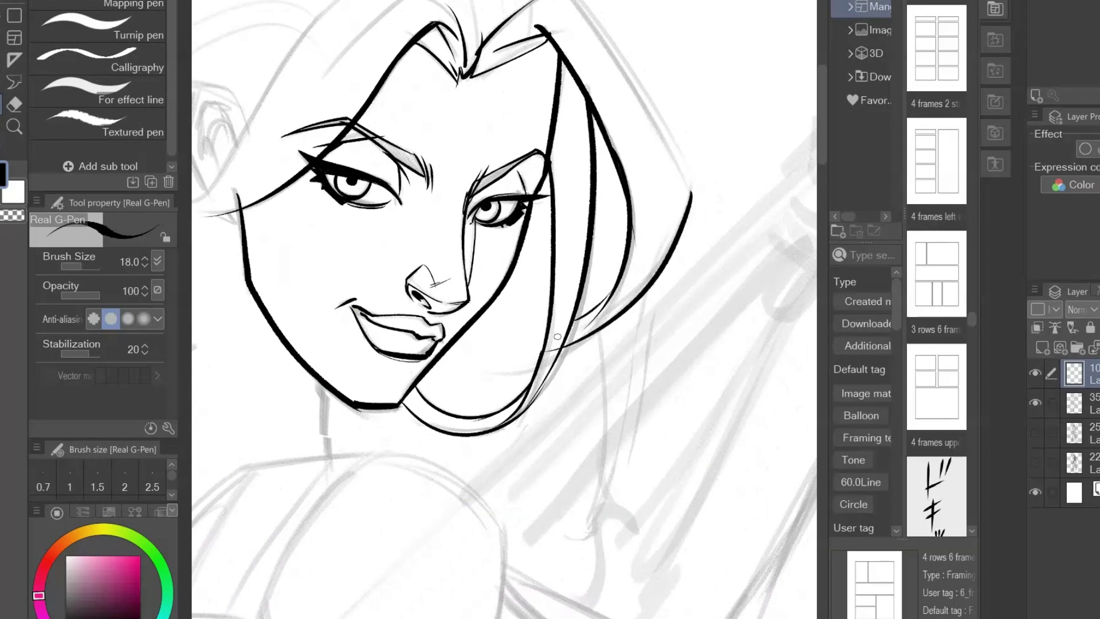
{"action": "left_click_drag", "start_coordinate": [652, 396], "coordinate": [590, 450]}
{"action": "left_click_drag", "start_coordinate": [470, 1], "coordinate": [640, 302]}
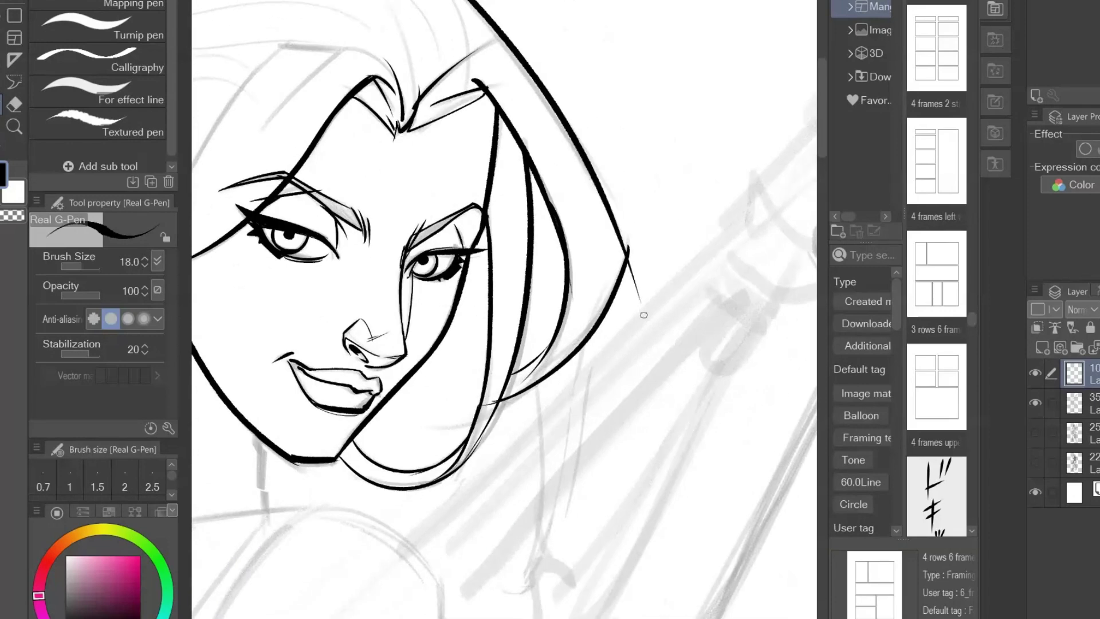
{"action": "left_click_drag", "start_coordinate": [569, 133], "coordinate": [611, 210]}
Ink the near side of the head's outer hair contour up to the crown.
{"action": "left_click_drag", "start_coordinate": [598, 140], "coordinate": [761, 229]}
{"action": "left_click_drag", "start_coordinate": [244, 131], "coordinate": [425, 0]}
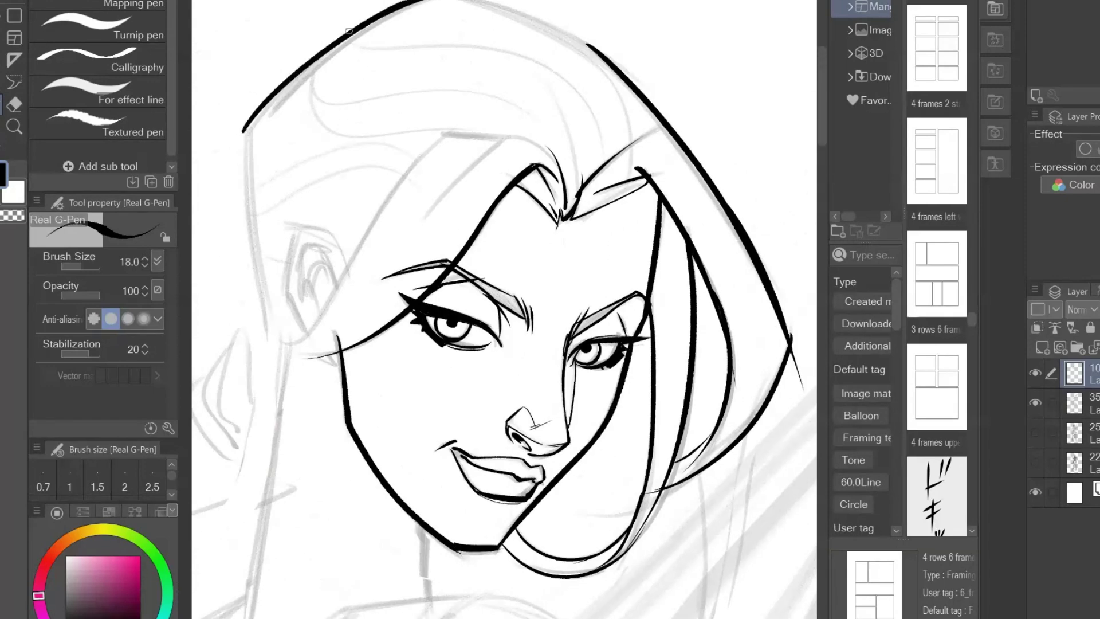
{"action": "mouse_move", "coordinate": [250, 128]}
{"action": "left_mouse_down"}
{"action": "mouse_move", "coordinate": [430, 2]}
{"action": "mouse_move", "coordinate": [369, 26]}
{"action": "mouse_move", "coordinate": [407, 3]}
{"action": "left_mouse_up"}
{"action": "key", "text": "ctrl+z"}
Ink the top of the hair, joining the near crown contour to the far outer contour.
{"action": "left_click_drag", "start_coordinate": [542, 352], "coordinate": [420, 405]}
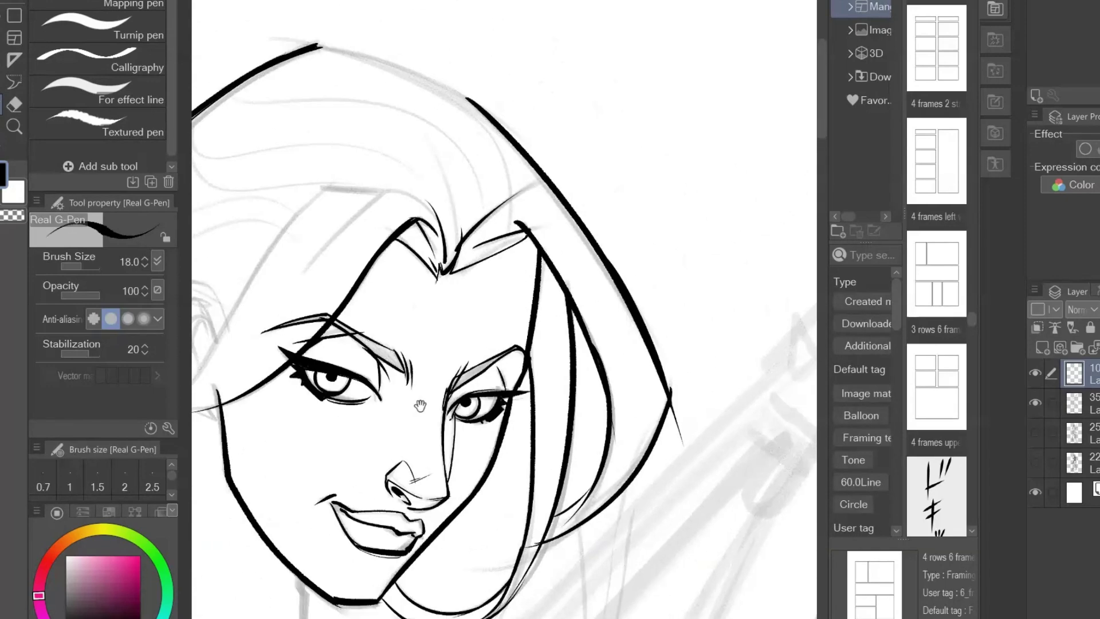
{"action": "mouse_move", "coordinate": [317, 46]}
{"action": "left_mouse_down"}
{"action": "mouse_move", "coordinate": [346, 53]}
{"action": "mouse_move", "coordinate": [539, 185]}
{"action": "mouse_move", "coordinate": [540, 156]}
{"action": "mouse_move", "coordinate": [505, 150]}
{"action": "mouse_move", "coordinate": [403, 69]}
{"action": "mouse_move", "coordinate": [513, 158]}
{"action": "mouse_move", "coordinate": [465, 98]}
{"action": "mouse_move", "coordinate": [501, 141]}
{"action": "left_mouse_up"}
{"action": "key", "text": "ctrl+z"}
{"action": "key", "text": "ctrl+z"}
{"action": "key", "text": "ctrl+z"}
{"action": "key", "text": "ctrl+z"}
{"action": "key", "text": "ctrl+z"}
{"action": "mouse_move", "coordinate": [392, 61]}
{"action": "left_mouse_down"}
{"action": "mouse_move", "coordinate": [479, 112]}
{"action": "mouse_move", "coordinate": [522, 158]}
{"action": "left_mouse_up"}
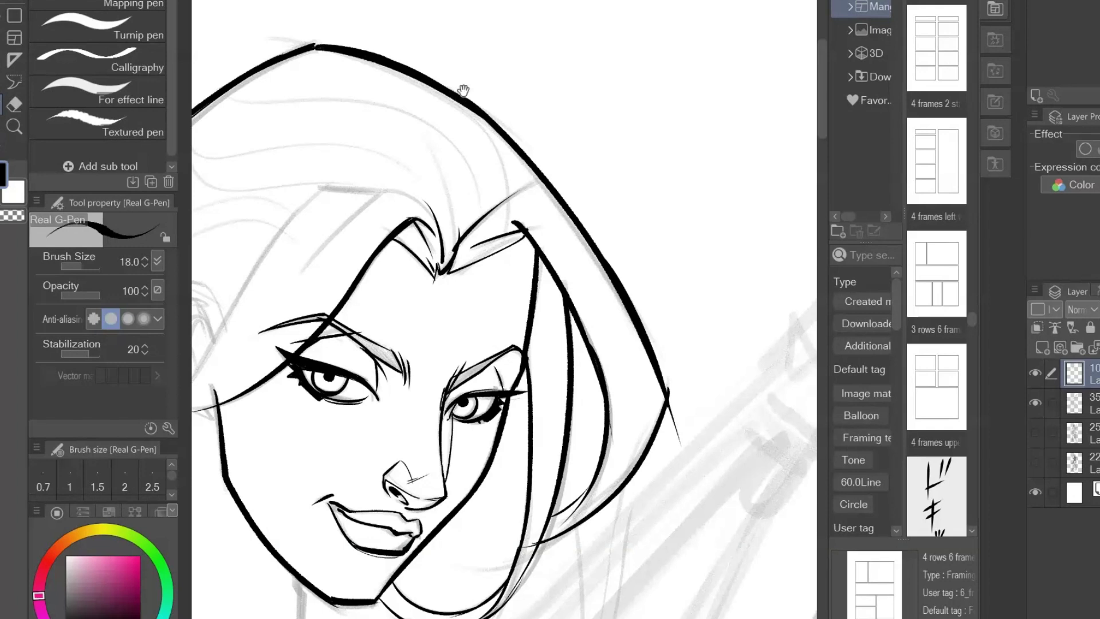
Ink the strand arching over the widow's peak and tapering down toward the near eyebrow.
{"action": "key", "text": "c"}
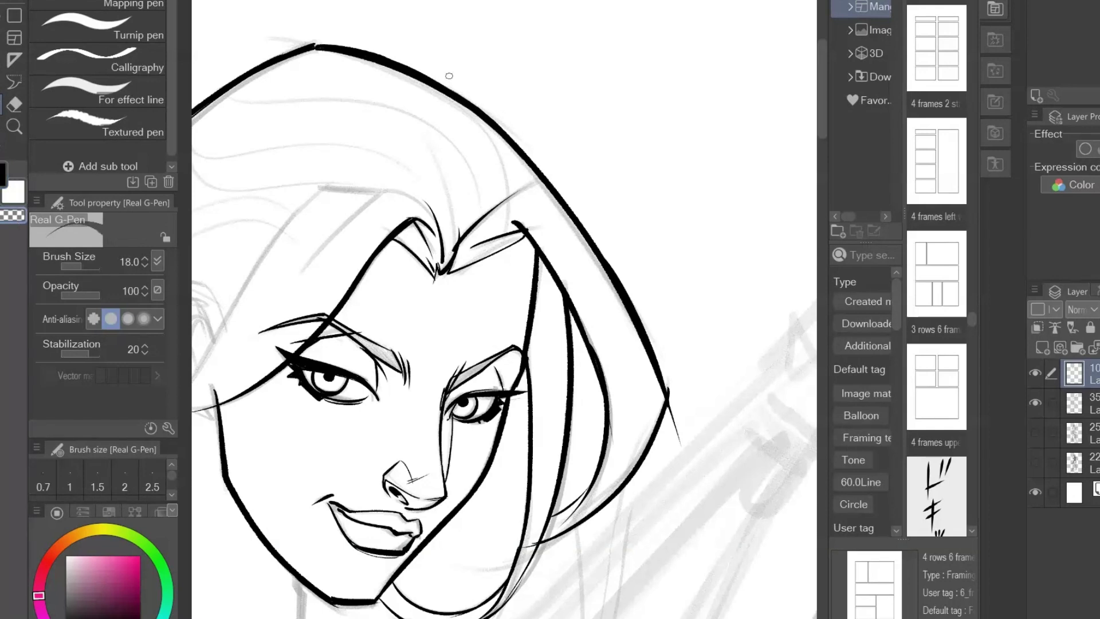
{"action": "left_click_drag", "start_coordinate": [457, 264], "coordinate": [709, 202]}
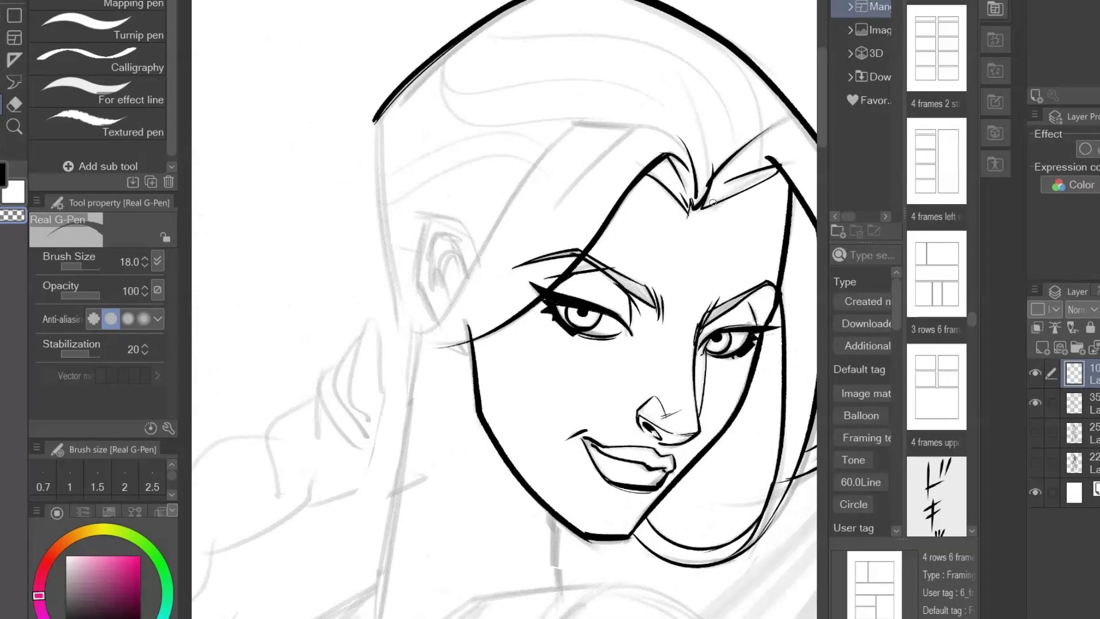
{"action": "key", "text": "c"}
{"action": "left_click_drag", "start_coordinate": [637, 121], "coordinate": [686, 159]}
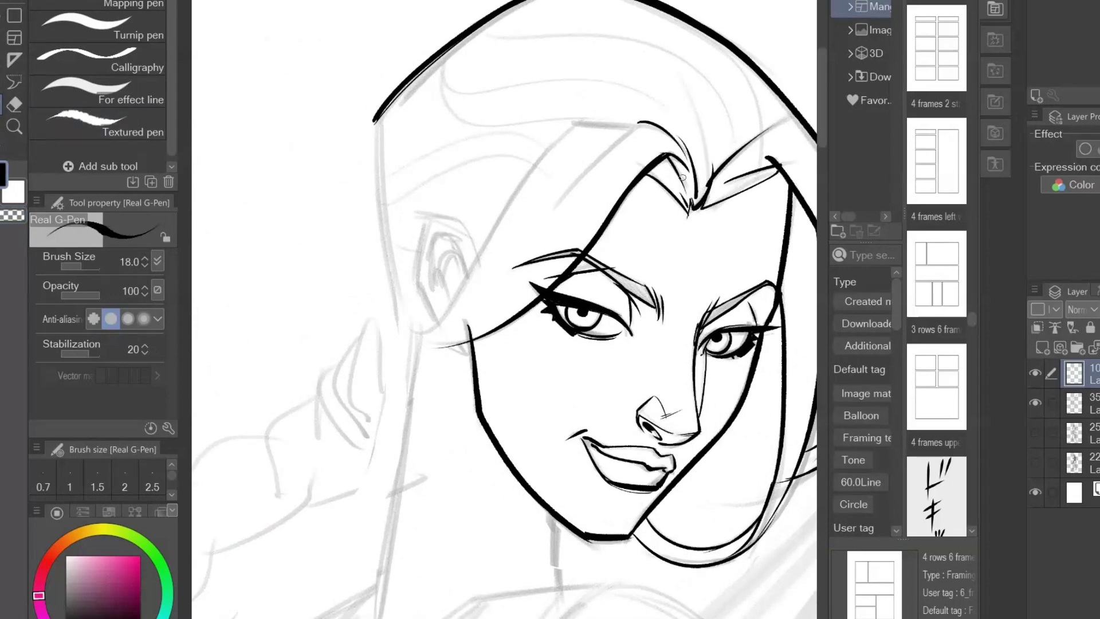
{"action": "key", "text": "ctrl+z"}
{"action": "mouse_move", "coordinate": [637, 121]}
{"action": "left_mouse_down"}
{"action": "mouse_move", "coordinate": [686, 167]}
{"action": "mouse_move", "coordinate": [538, 213]}
{"action": "left_mouse_up"}
{"action": "key", "text": "ctrl+z"}
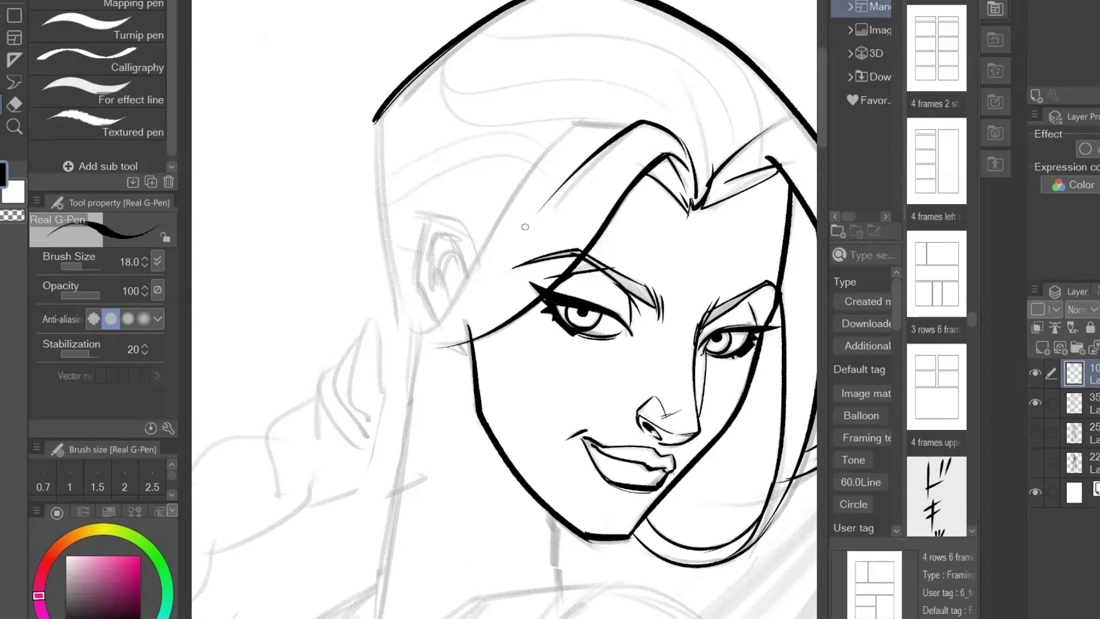
{"action": "key", "text": "ctrl+z"}
{"action": "left_click_drag", "start_coordinate": [643, 120], "coordinate": [527, 253]}
{"action": "left_click_drag", "start_coordinate": [575, 189], "coordinate": [505, 270]}
Ink the near front lock's short top edge and its outer edge sweeping down across the ear.
{"action": "left_click_drag", "start_coordinate": [618, 124], "coordinate": [656, 116]}
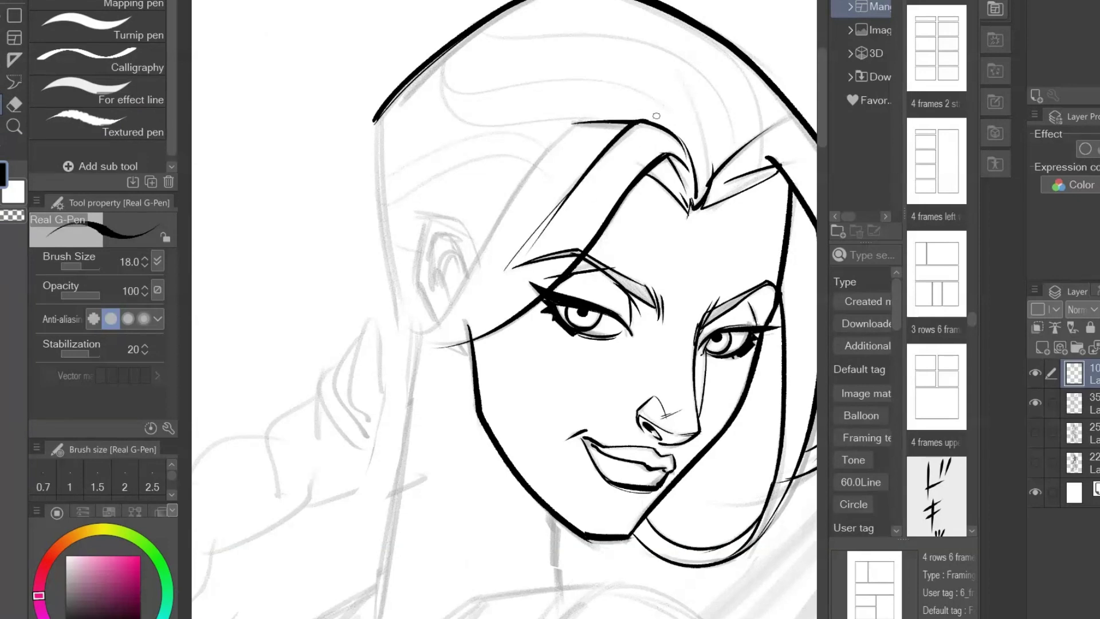
{"action": "mouse_move", "coordinate": [576, 124]}
{"action": "left_mouse_down"}
{"action": "mouse_move", "coordinate": [416, 340]}
{"action": "mouse_move", "coordinate": [430, 343]}
{"action": "left_mouse_up"}
{"action": "key", "text": "ctrl+z"}
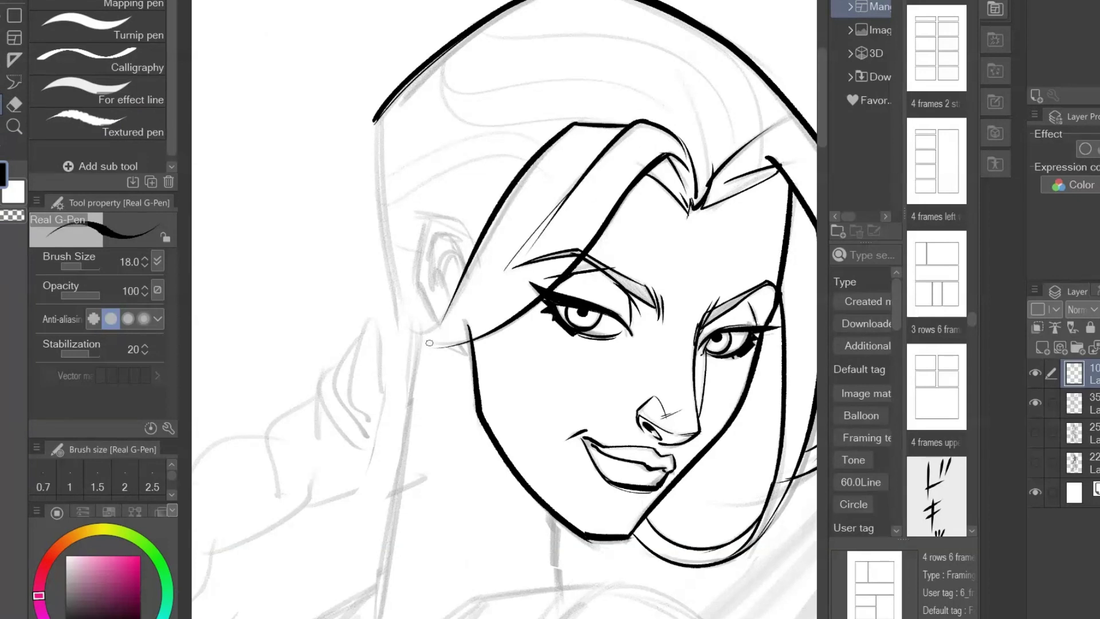
{"action": "mouse_move", "coordinate": [463, 273]}
{"action": "left_mouse_down"}
{"action": "mouse_move", "coordinate": [398, 331]}
{"action": "mouse_move", "coordinate": [477, 301]}
{"action": "left_mouse_up"}
Ink the near lock's curved lower end below the ear and the back hair edge down from the crown.
{"action": "left_click_drag", "start_coordinate": [401, 338], "coordinate": [506, 324]}
{"action": "left_click_drag", "start_coordinate": [376, 120], "coordinate": [405, 338]}
{"action": "key", "text": "ctrl+z"}
Ink the short front neck line under the jaw and the long back neck line down to the shoulder.
{"action": "mouse_move", "coordinate": [814, 403]}
{"action": "left_mouse_down"}
{"action": "mouse_move", "coordinate": [644, 307]}
{"action": "mouse_move", "coordinate": [747, 235]}
{"action": "left_mouse_up"}
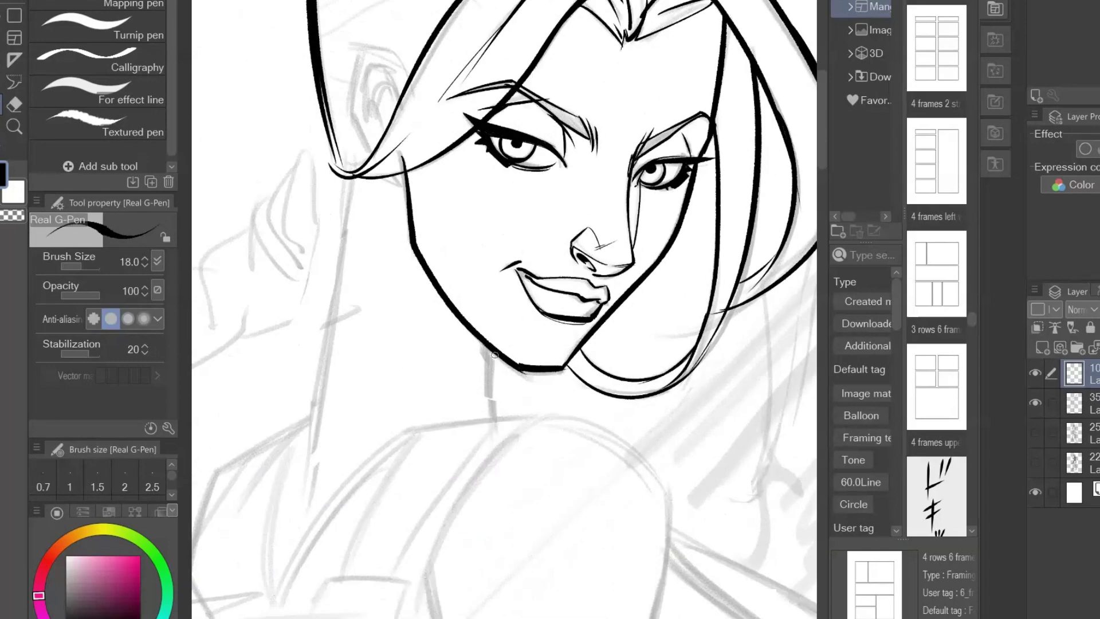
{"action": "left_click_drag", "start_coordinate": [483, 344], "coordinate": [485, 422]}
{"action": "key", "text": "ctrl+z"}
{"action": "left_click_drag", "start_coordinate": [349, 174], "coordinate": [305, 489]}
{"action": "left_click_drag", "start_coordinate": [309, 403], "coordinate": [413, 440]}
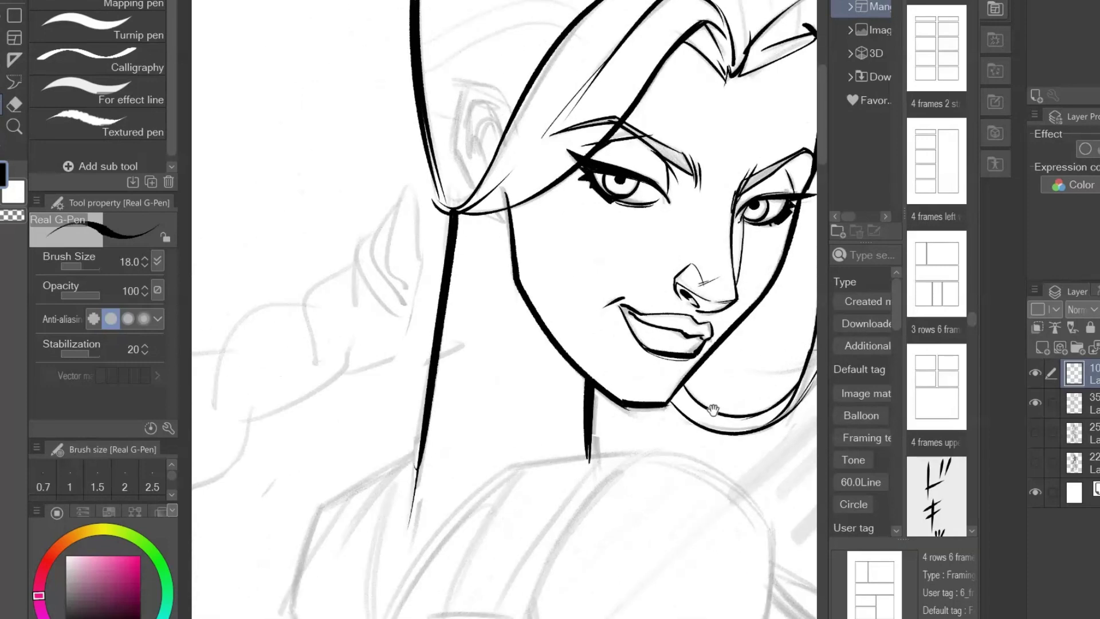
Ink the inner loop of the low hair bun behind the neck.
{"action": "left_click_drag", "start_coordinate": [431, 179], "coordinate": [434, 285]}
{"action": "key", "text": "ctrl+z"}
{"action": "left_click_drag", "start_coordinate": [431, 179], "coordinate": [434, 285]}
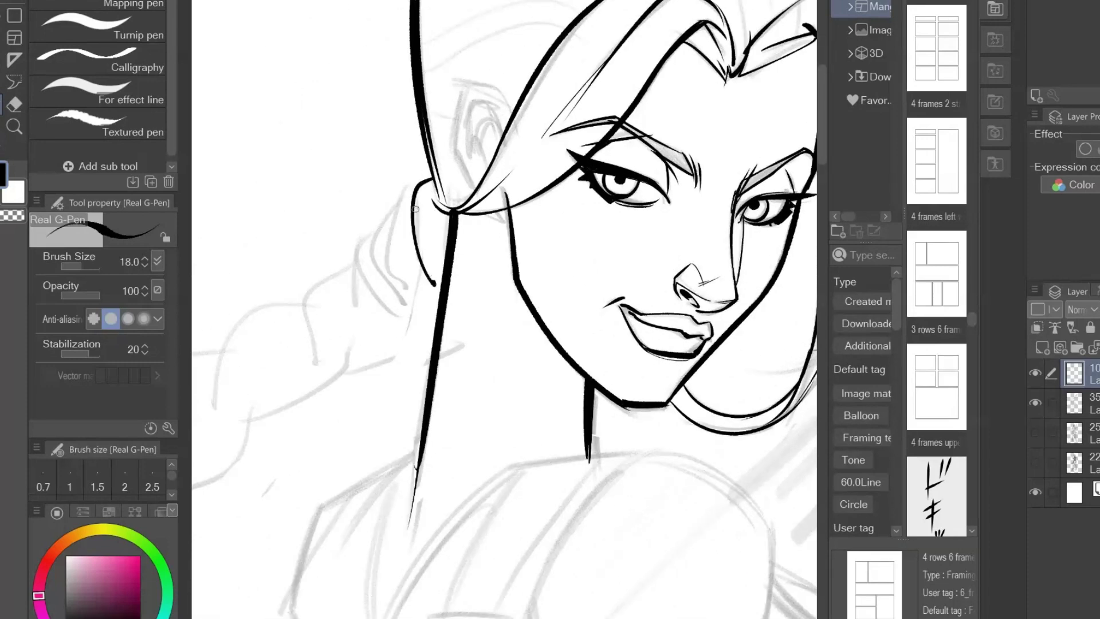
{"action": "left_click_drag", "start_coordinate": [442, 210], "coordinate": [440, 292]}
Ink the bun's angular outer outline, its inner fold strands and the lower loop meeting the neck.
{"action": "left_click_drag", "start_coordinate": [413, 192], "coordinate": [382, 266]}
{"action": "left_click_drag", "start_coordinate": [382, 265], "coordinate": [435, 302]}
{"action": "left_click_drag", "start_coordinate": [388, 255], "coordinate": [404, 199]}
{"action": "left_click_drag", "start_coordinate": [408, 197], "coordinate": [420, 302]}
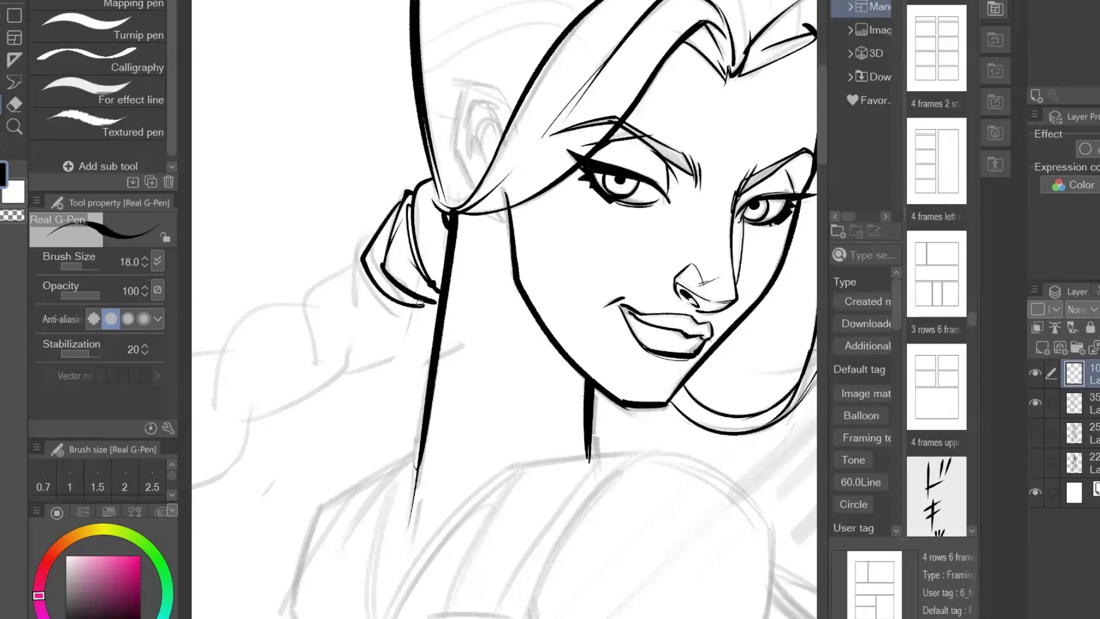
{"action": "key", "text": "ctrl+z"}
{"action": "left_click_drag", "start_coordinate": [365, 267], "coordinate": [438, 326]}
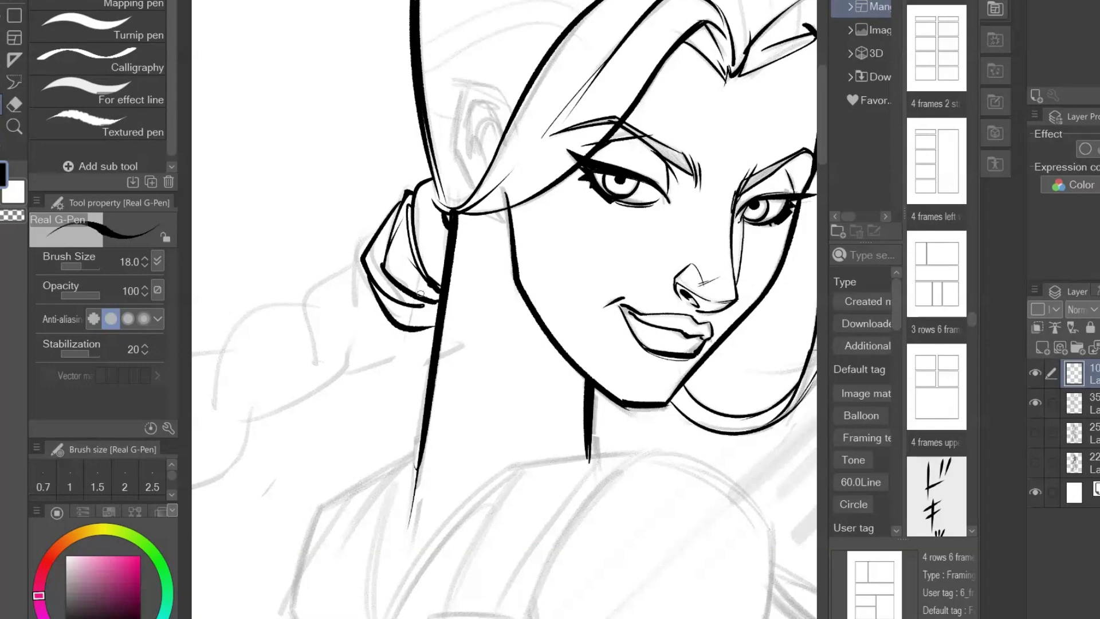
Add a thin accent line along the outside of the near jaw toward the neck.
{"action": "left_click_drag", "start_coordinate": [421, 293], "coordinate": [383, 113]}
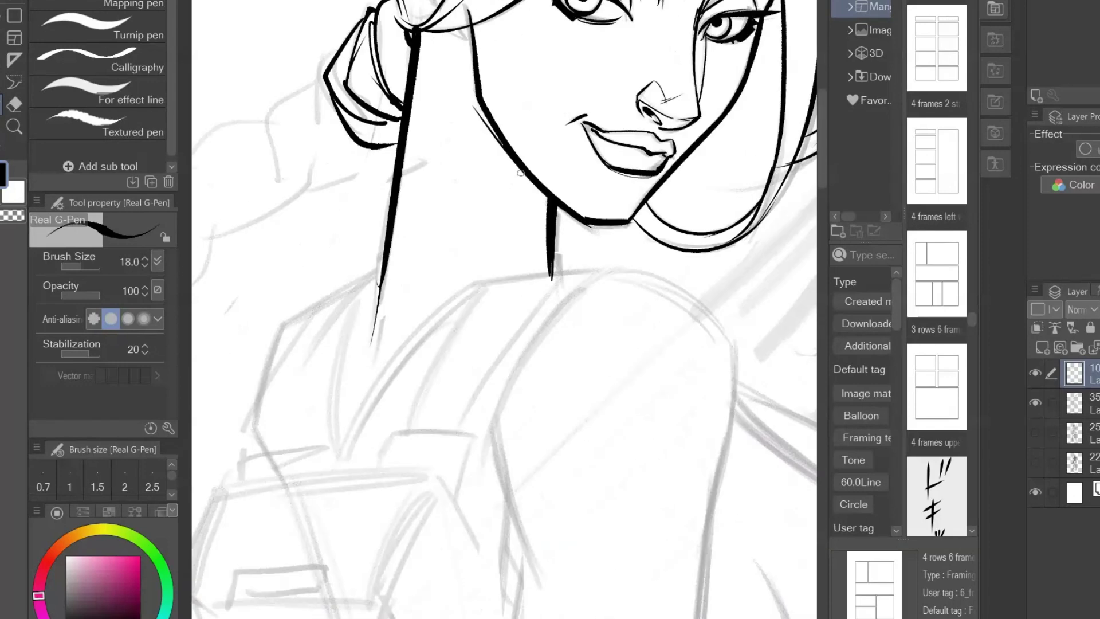
{"action": "left_click_drag", "start_coordinate": [470, 117], "coordinate": [545, 212]}
{"action": "left_click_drag", "start_coordinate": [536, 503], "coordinate": [511, 575]}
{"action": "mouse_move", "coordinate": [530, 413]}
{"action": "left_mouse_down"}
{"action": "mouse_move", "coordinate": [776, 329]}
{"action": "mouse_move", "coordinate": [540, 154]}
{"action": "left_mouse_up"}
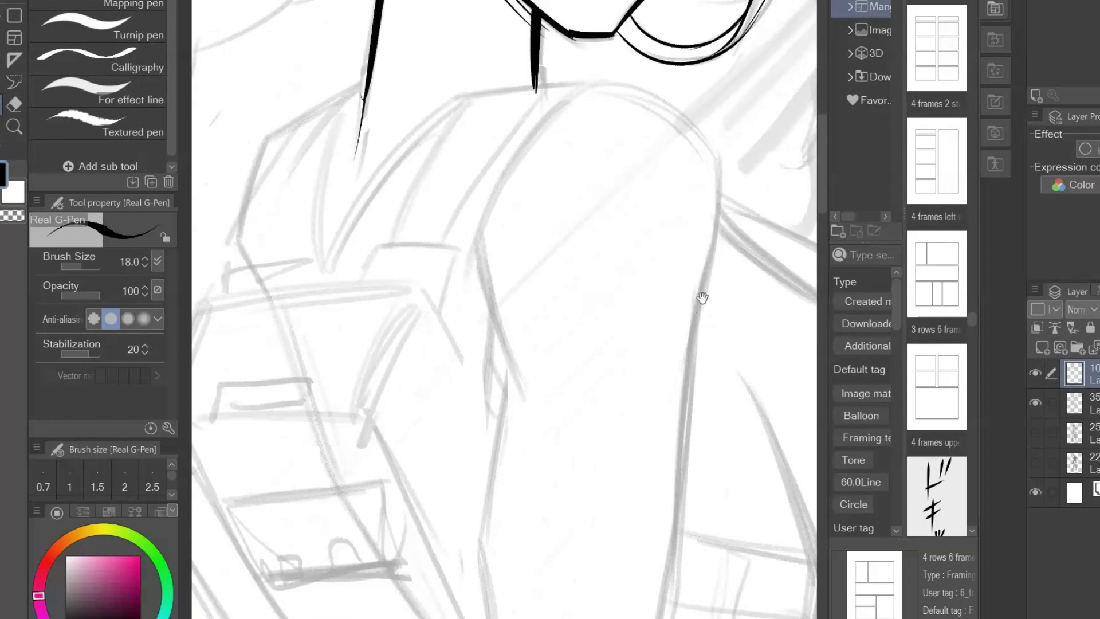
Ink the back contour of the near shoulder, curving from its peak down into the tapering armpit fold.
{"action": "mouse_move", "coordinate": [594, 83]}
{"action": "left_mouse_down"}
{"action": "mouse_move", "coordinate": [461, 274]}
{"action": "mouse_move", "coordinate": [466, 257]}
{"action": "left_mouse_up"}
{"action": "key", "text": "ctrl+z"}
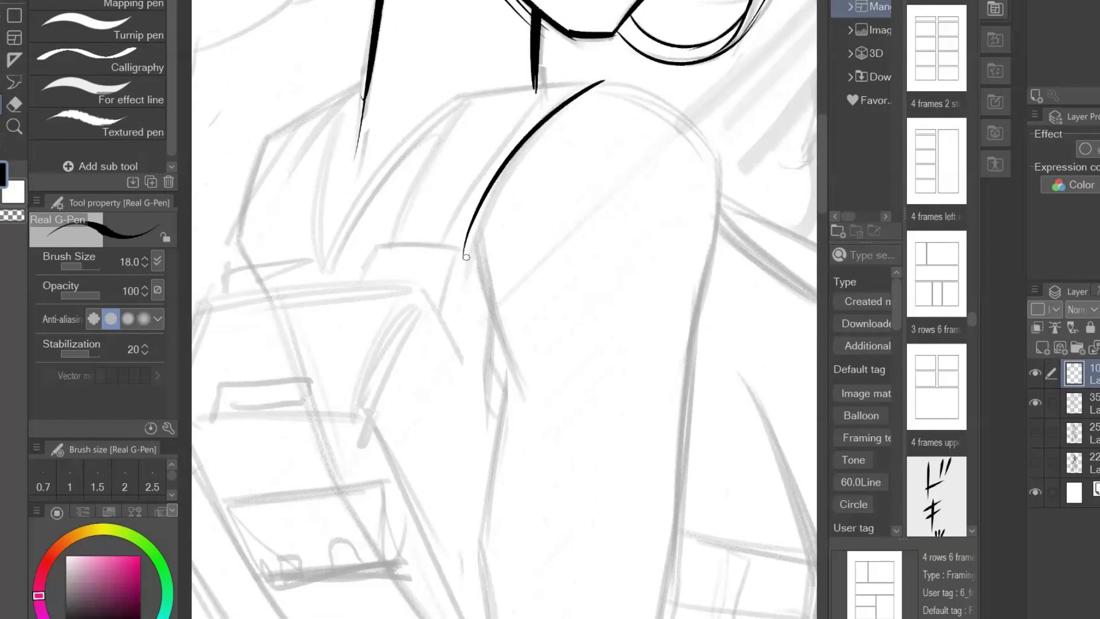
{"action": "key", "text": "ctrl+z"}
{"action": "mouse_move", "coordinate": [595, 86]}
{"action": "left_mouse_down"}
{"action": "mouse_move", "coordinate": [471, 258]}
{"action": "mouse_move", "coordinate": [548, 418]}
{"action": "left_mouse_up"}
{"action": "left_click_drag", "start_coordinate": [485, 271], "coordinate": [554, 416]}
{"action": "scroll", "coordinate": [551, 410], "scroll_direction": "right", "scroll_amount": 3}
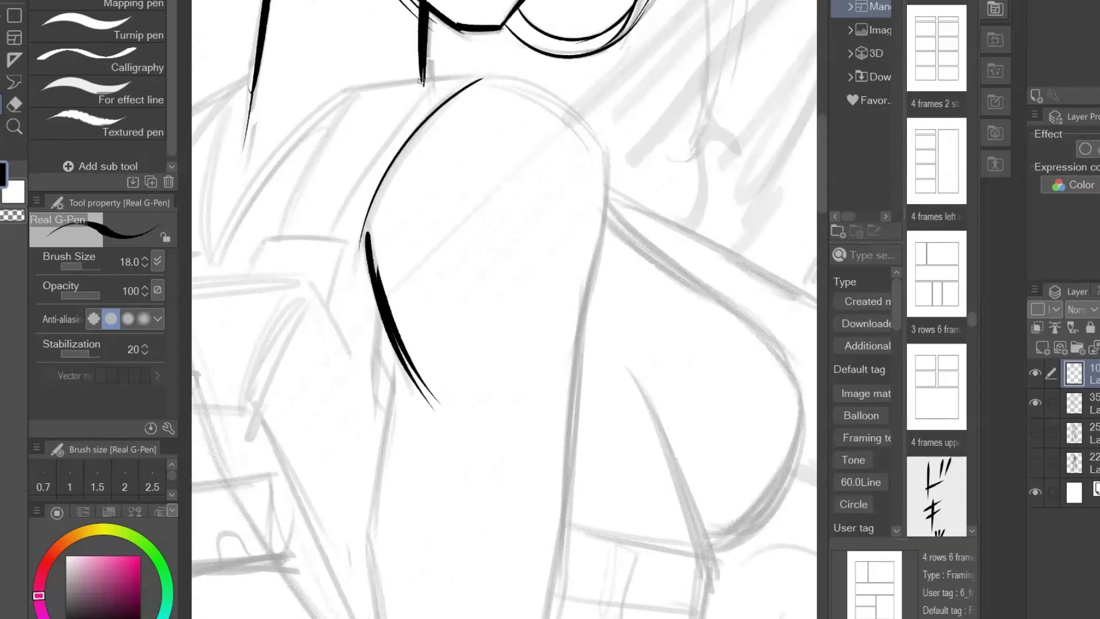
Ink the top line of the near shoulder from the neck base over to the front of the arm.
{"action": "mouse_move", "coordinate": [341, 50]}
{"action": "left_mouse_down"}
{"action": "mouse_move", "coordinate": [358, 81]}
{"action": "mouse_move", "coordinate": [523, 76]}
{"action": "left_mouse_up"}
{"action": "key", "text": "ctrl+z"}
{"action": "mouse_move", "coordinate": [360, 84]}
{"action": "left_mouse_down"}
{"action": "mouse_move", "coordinate": [522, 76]}
{"action": "mouse_move", "coordinate": [601, 172]}
{"action": "left_mouse_up"}
{"action": "scroll", "coordinate": [601, 172], "scroll_direction": "down", "scroll_amount": 3}
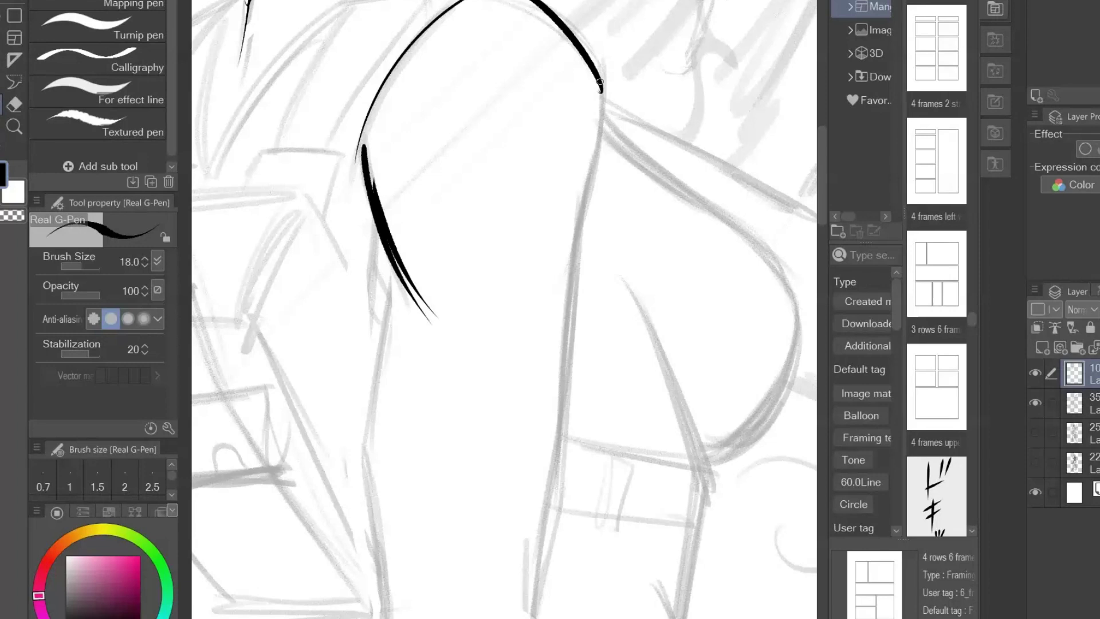
Ink the front edge of the near shoulder muscle and a small curved accent at its lower tip.
{"action": "mouse_move", "coordinate": [600, 82]}
{"action": "left_mouse_down"}
{"action": "mouse_move", "coordinate": [545, 291]}
{"action": "mouse_move", "coordinate": [557, 282]}
{"action": "left_mouse_up"}
{"action": "mouse_move", "coordinate": [463, 300]}
{"action": "left_mouse_down"}
{"action": "mouse_move", "coordinate": [567, 262]}
{"action": "mouse_move", "coordinate": [547, 294]}
{"action": "left_mouse_up"}
{"action": "key", "text": "ctrl+z"}
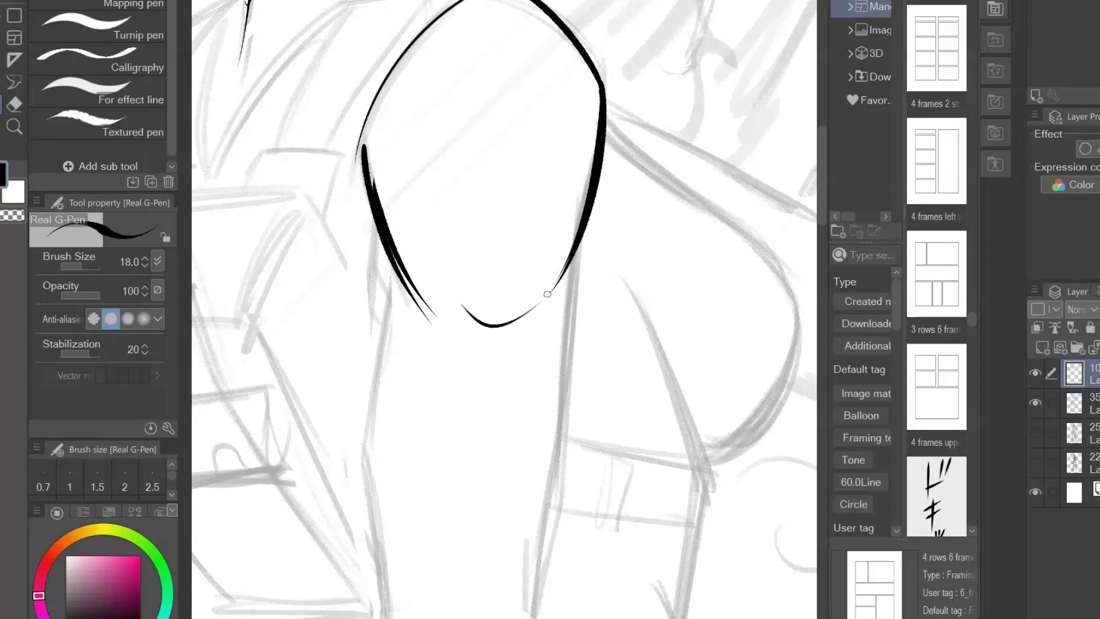
Ink the front edge of the near upper arm as a thick line down to the elbow crease.
{"action": "scroll", "coordinate": [640, 153], "scroll_direction": "down", "scroll_amount": 5}
{"action": "left_click_drag", "start_coordinate": [596, 17], "coordinate": [547, 412]}
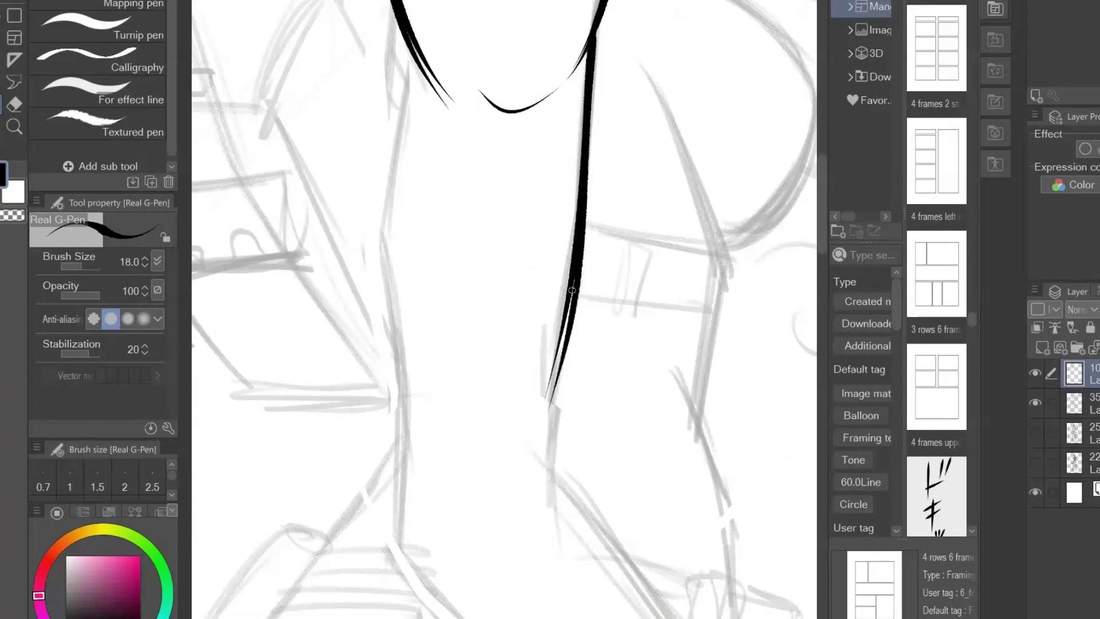
{"action": "left_click_drag", "start_coordinate": [572, 290], "coordinate": [547, 421]}
{"action": "key", "text": "ctrl+z"}
{"action": "left_click_drag", "start_coordinate": [563, 322], "coordinate": [549, 445]}
{"action": "left_click_drag", "start_coordinate": [558, 368], "coordinate": [550, 475]}
{"action": "left_click_drag", "start_coordinate": [548, 406], "coordinate": [550, 481]}
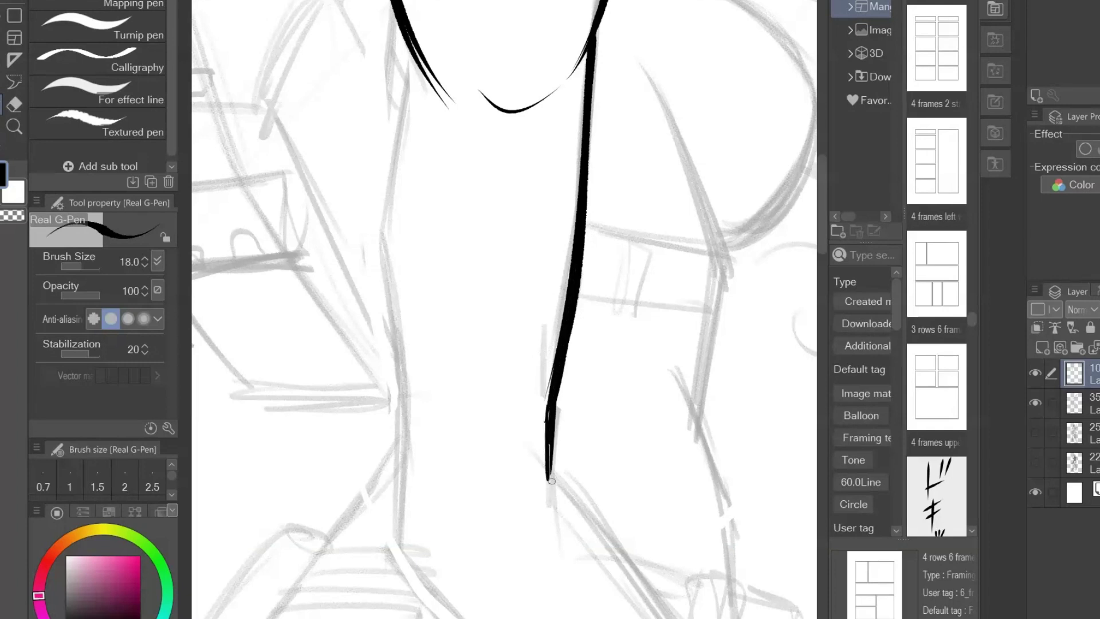
Ink the back edge of the near upper arm from the armpit down to the elbow.
{"action": "mouse_move", "coordinate": [393, 43]}
{"action": "left_mouse_down"}
{"action": "mouse_move", "coordinate": [408, 86]}
{"action": "mouse_move", "coordinate": [393, 258]}
{"action": "left_mouse_up"}
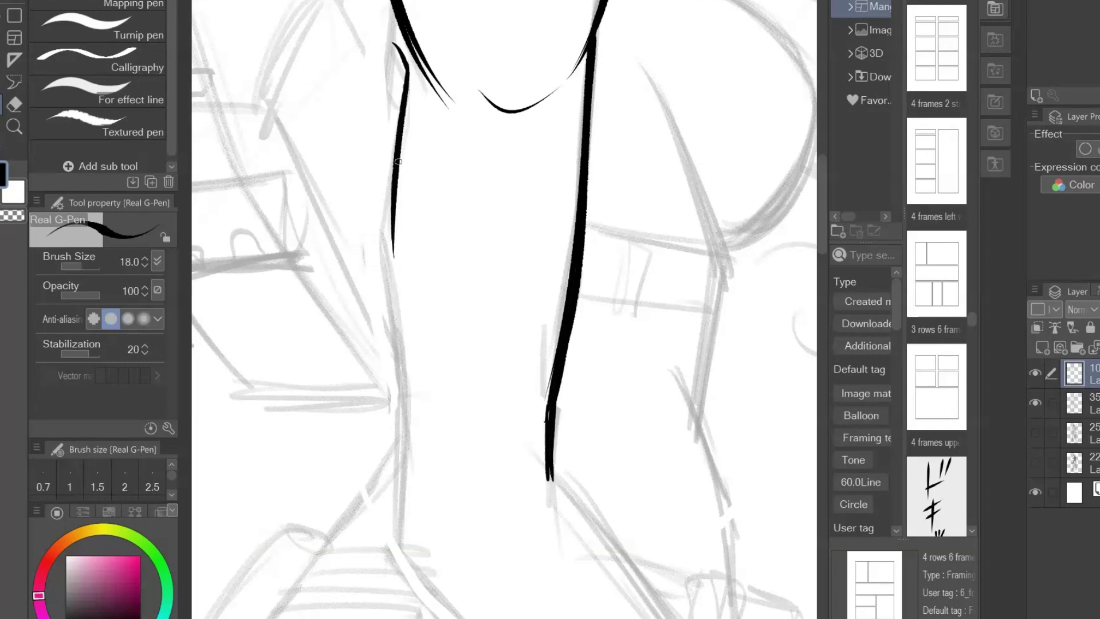
{"action": "key", "text": "ctrl+z"}
{"action": "left_click_drag", "start_coordinate": [408, 66], "coordinate": [385, 279]}
{"action": "left_click_drag", "start_coordinate": [394, 139], "coordinate": [400, 356]}
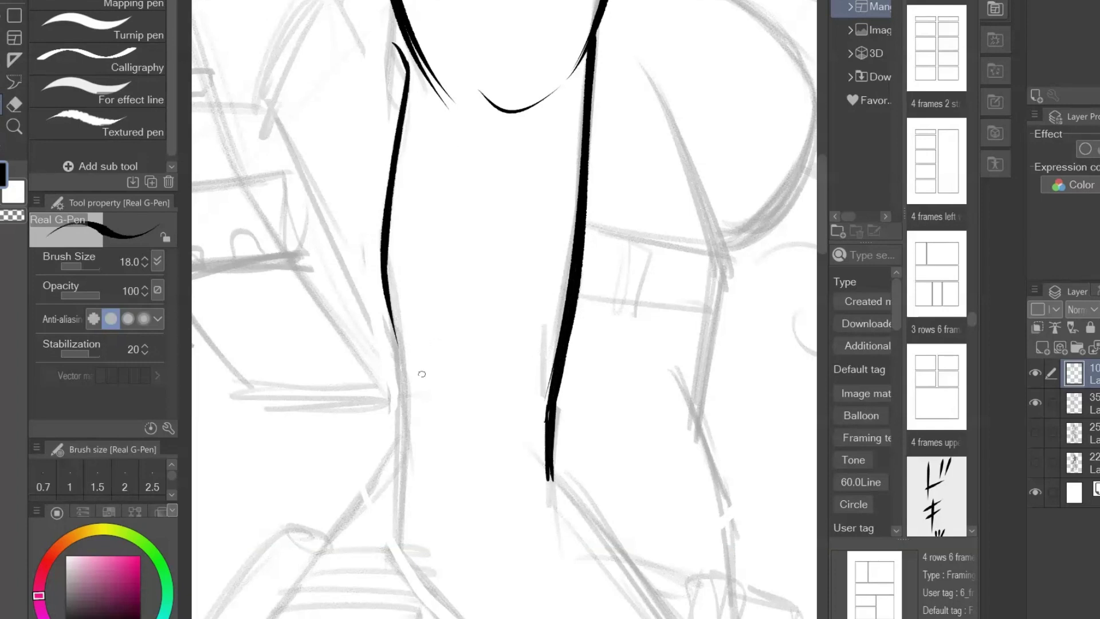
{"action": "left_click_drag", "start_coordinate": [402, 294], "coordinate": [438, 434]}
{"action": "left_click_drag", "start_coordinate": [434, 540], "coordinate": [406, 442]}
Add thin accent lines for the elbow bone and the muscle running along the inside of the near forearm.
{"action": "mouse_move", "coordinate": [360, 198]}
{"action": "left_mouse_down"}
{"action": "mouse_move", "coordinate": [364, 479]}
{"action": "mouse_move", "coordinate": [372, 468]}
{"action": "left_mouse_up"}
{"action": "key", "text": "ctrl+z"}
{"action": "mouse_move", "coordinate": [395, 372]}
{"action": "left_mouse_down"}
{"action": "mouse_move", "coordinate": [443, 484]}
{"action": "mouse_move", "coordinate": [463, 475]}
{"action": "mouse_move", "coordinate": [428, 455]}
{"action": "mouse_move", "coordinate": [414, 244]}
{"action": "left_mouse_up"}
{"action": "key", "text": "ctrl+z"}
{"action": "key", "text": "ctrl+z"}
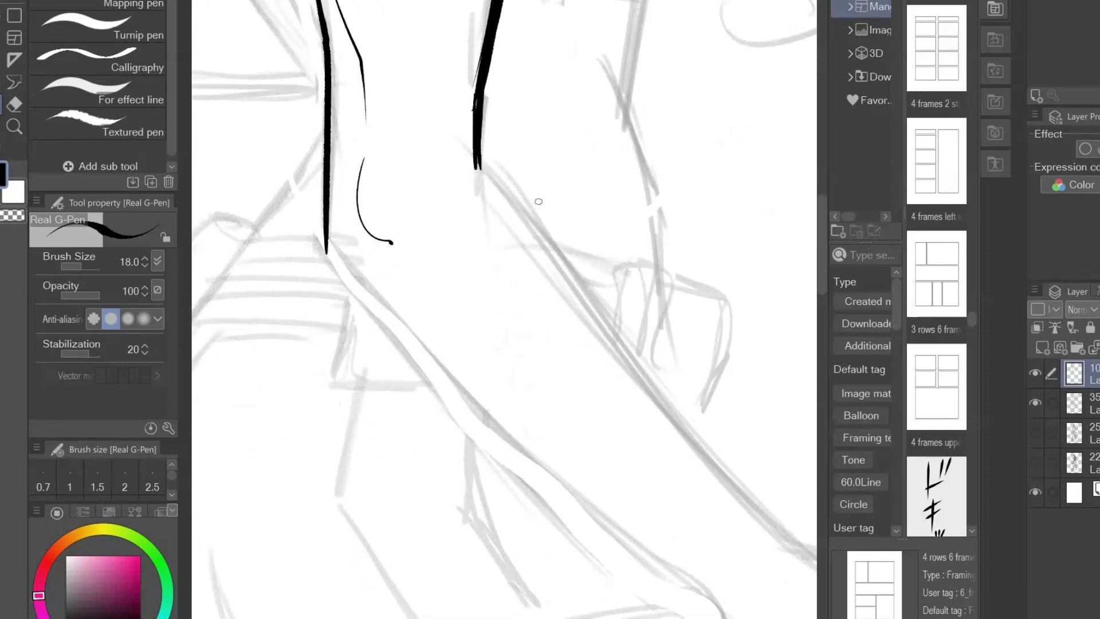
{"action": "key", "text": "ctrl+z"}
{"action": "mouse_move", "coordinate": [358, 157]}
{"action": "left_mouse_down"}
{"action": "mouse_move", "coordinate": [384, 253]}
{"action": "mouse_move", "coordinate": [496, 376]}
{"action": "left_mouse_up"}
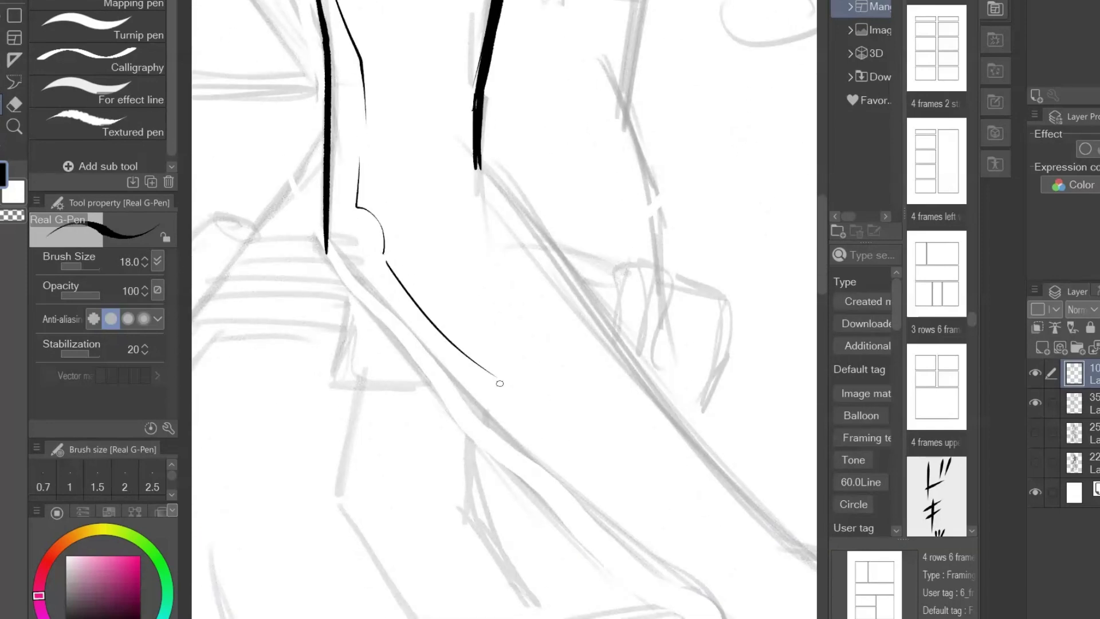
Ink the upper edge of the near forearm from the elbow crease to the wrist, thickening its middle.
{"action": "left_click_drag", "start_coordinate": [547, 409], "coordinate": [413, 243]}
{"action": "left_click_drag", "start_coordinate": [346, 3], "coordinate": [560, 305]}
{"action": "left_click_drag", "start_coordinate": [362, 39], "coordinate": [559, 312]}
{"action": "left_click_drag", "start_coordinate": [453, 135], "coordinate": [371, 35]}
{"action": "left_click_drag", "start_coordinate": [410, 91], "coordinate": [577, 308]}
{"action": "left_click_drag", "start_coordinate": [422, 115], "coordinate": [615, 345]}
{"action": "key", "text": "ctrl+z"}
{"action": "left_click_drag", "start_coordinate": [415, 95], "coordinate": [603, 325]}
{"action": "left_click_drag", "start_coordinate": [458, 125], "coordinate": [626, 179]}
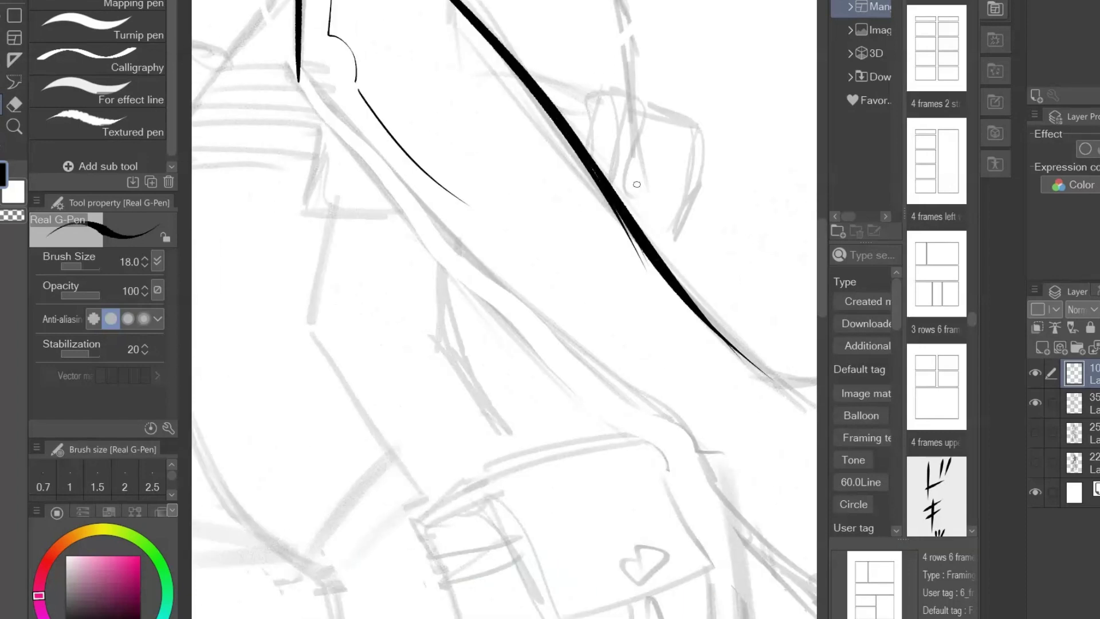
Ink the lower edge of the near forearm from the elbow point to the small bump at the wrist.
{"action": "left_click_drag", "start_coordinate": [298, 10], "coordinate": [304, 98]}
{"action": "mouse_move", "coordinate": [301, 37]}
{"action": "left_mouse_down"}
{"action": "mouse_move", "coordinate": [298, 89]}
{"action": "mouse_move", "coordinate": [362, 169]}
{"action": "left_mouse_up"}
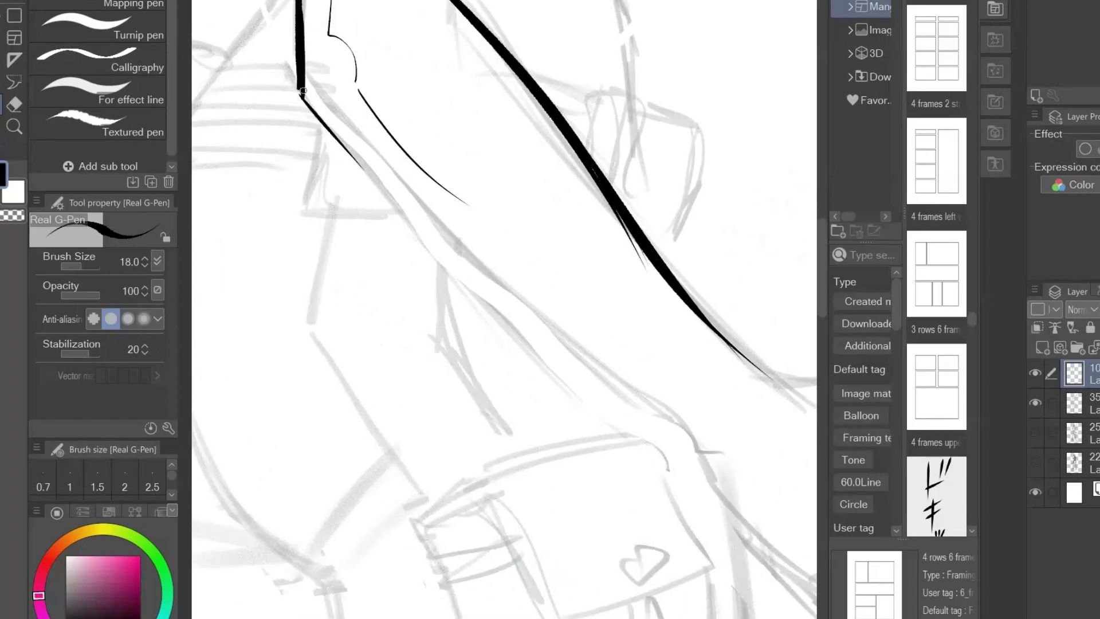
{"action": "left_click_drag", "start_coordinate": [302, 91], "coordinate": [494, 298]}
{"action": "left_click_drag", "start_coordinate": [322, 114], "coordinate": [578, 345]}
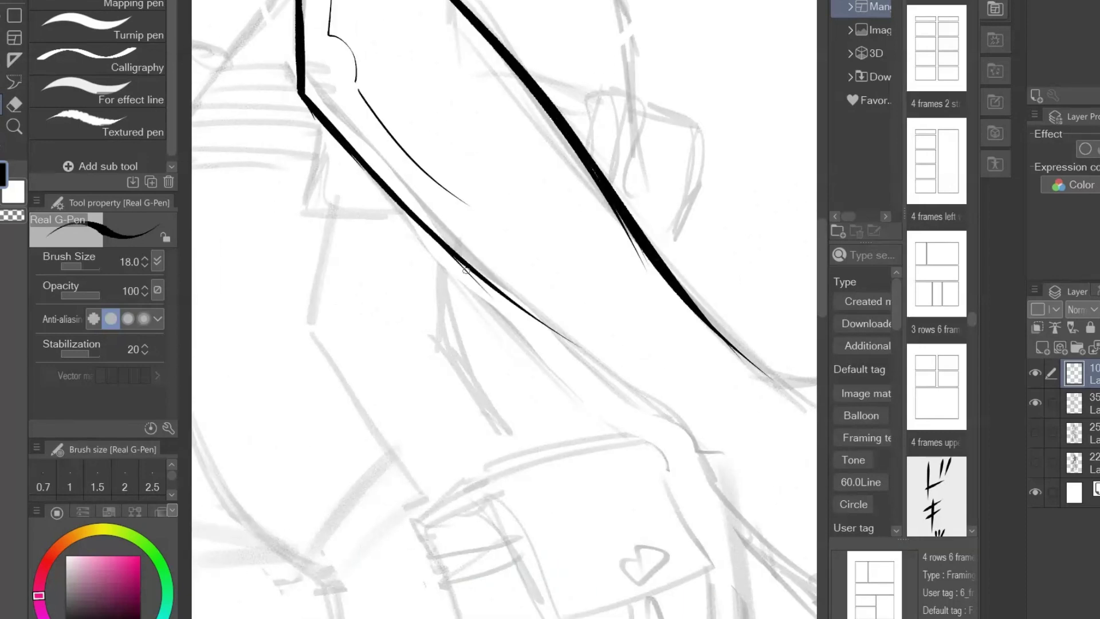
{"action": "key", "text": "ctrl+z"}
{"action": "left_click_drag", "start_coordinate": [396, 207], "coordinate": [684, 435]}
{"action": "left_click_drag", "start_coordinate": [664, 484], "coordinate": [564, 377]}
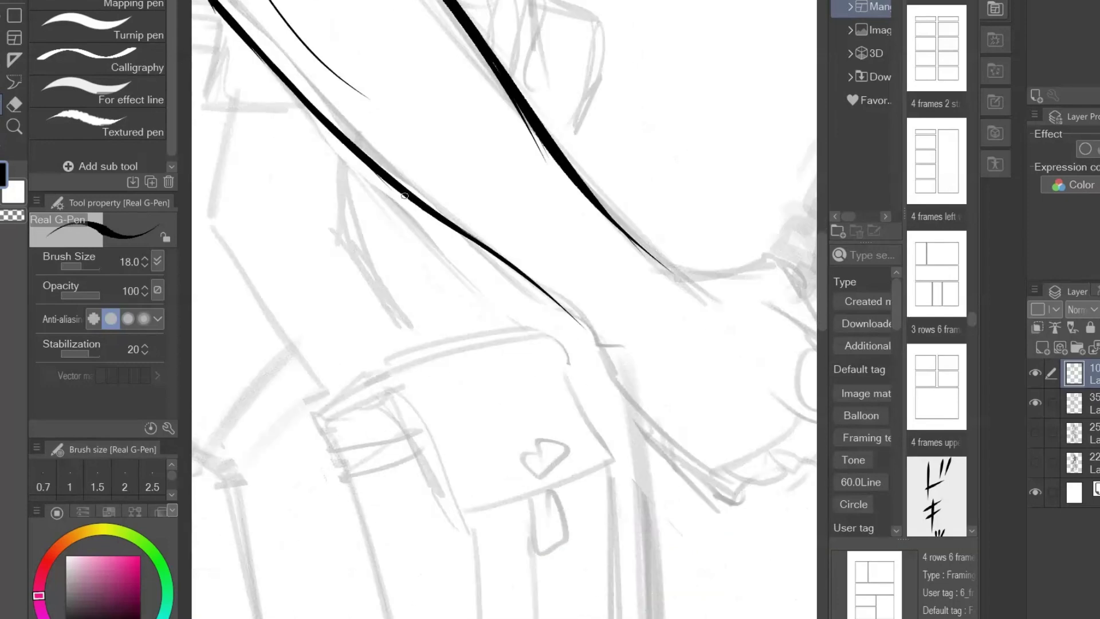
{"action": "mouse_move", "coordinate": [405, 196]}
{"action": "left_mouse_down"}
{"action": "mouse_move", "coordinate": [601, 344]}
{"action": "mouse_move", "coordinate": [658, 342]}
{"action": "left_mouse_up"}
{"action": "left_click_drag", "start_coordinate": [521, 333], "coordinate": [712, 437]}
Ink the upper contour of the chest from the near shoulder outward, using brush size 20.
{"action": "mouse_move", "coordinate": [612, 70]}
{"action": "left_mouse_down"}
{"action": "mouse_move", "coordinate": [566, 509]}
{"action": "mouse_move", "coordinate": [691, 249]}
{"action": "left_mouse_up"}
{"action": "left_click_drag", "start_coordinate": [386, 314], "coordinate": [145, 617]}
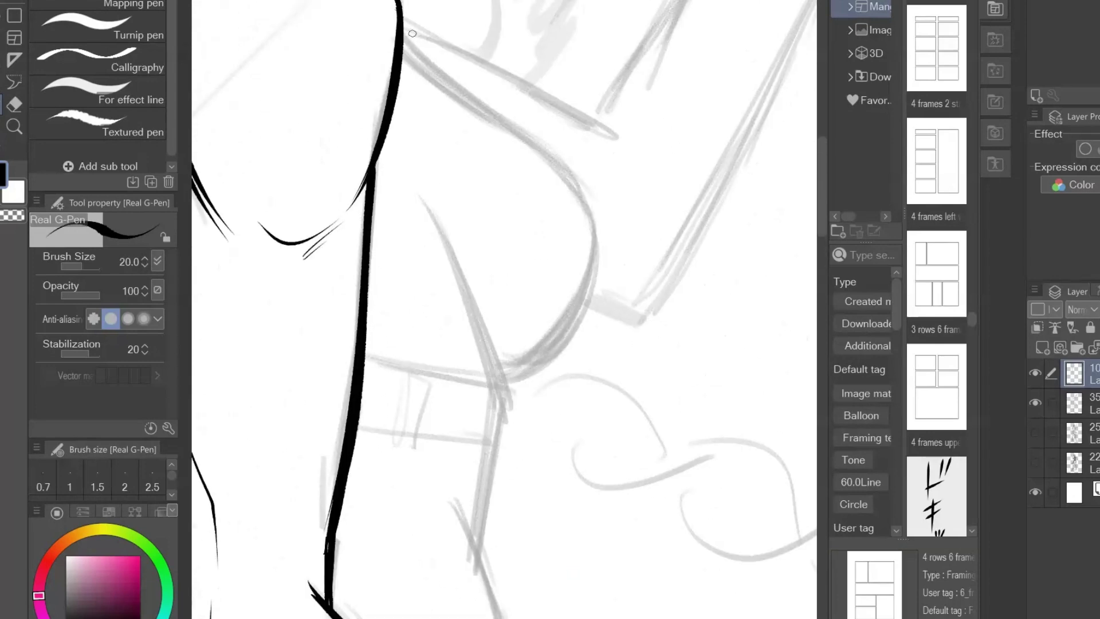
{"action": "mouse_move", "coordinate": [404, 27]}
{"action": "left_mouse_down"}
{"action": "mouse_move", "coordinate": [593, 221]}
{"action": "mouse_move", "coordinate": [420, 56]}
{"action": "mouse_move", "coordinate": [589, 213]}
{"action": "mouse_move", "coordinate": [508, 121]}
{"action": "mouse_move", "coordinate": [593, 216]}
{"action": "mouse_move", "coordinate": [522, 372]}
{"action": "left_mouse_up"}
{"action": "key", "text": "ctrl+z"}
{"action": "key", "text": "ctrl+z"}
{"action": "key", "text": "ctrl+z"}
Ink the rounded front and thick underside of the chest, joining it cleanly to the upper contour.
{"action": "mouse_move", "coordinate": [593, 220]}
{"action": "left_mouse_down"}
{"action": "mouse_move", "coordinate": [593, 288]}
{"action": "mouse_move", "coordinate": [504, 383]}
{"action": "left_mouse_up"}
{"action": "key", "text": "ctrl+z"}
{"action": "key", "text": "ctrl+z"}
{"action": "mouse_move", "coordinate": [594, 224]}
{"action": "left_mouse_down"}
{"action": "mouse_move", "coordinate": [503, 384]}
{"action": "mouse_move", "coordinate": [597, 262]}
{"action": "mouse_move", "coordinate": [483, 392]}
{"action": "left_mouse_up"}
{"action": "key", "text": "ctrl+z"}
{"action": "left_click_drag", "start_coordinate": [588, 284], "coordinate": [492, 383]}
{"action": "left_click_drag", "start_coordinate": [559, 351], "coordinate": [503, 384]}
{"action": "left_click_drag", "start_coordinate": [562, 345], "coordinate": [502, 381]}
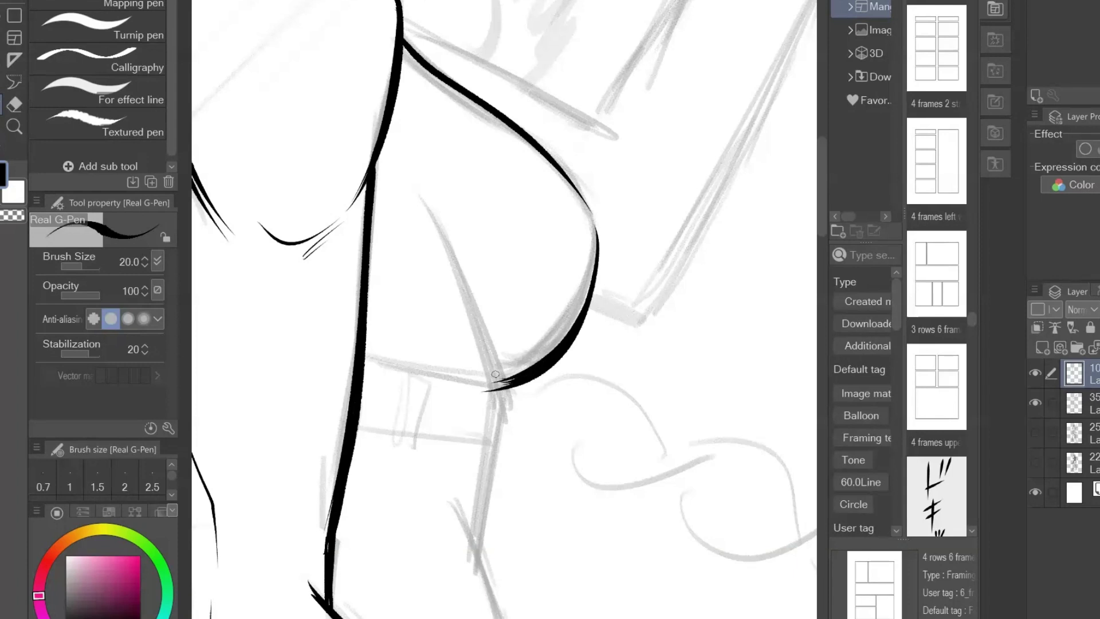
{"action": "left_click_drag", "start_coordinate": [526, 138], "coordinate": [593, 217]}
Ink the curved side line inside the chest and the torso's front edge running down from the underbust.
{"action": "left_click_drag", "start_coordinate": [418, 193], "coordinate": [510, 448]}
{"action": "key", "text": "ctrl+z"}
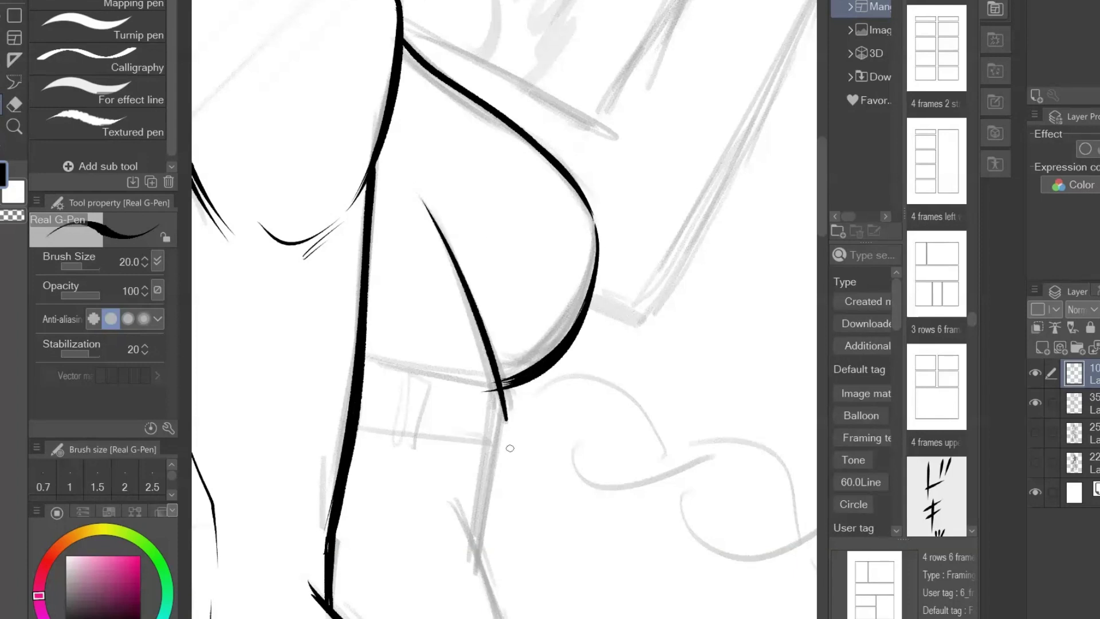
{"action": "left_click_drag", "start_coordinate": [492, 359], "coordinate": [479, 307]}
{"action": "key", "text": "ctrl+z"}
{"action": "left_click_drag", "start_coordinate": [411, 147], "coordinate": [489, 390]}
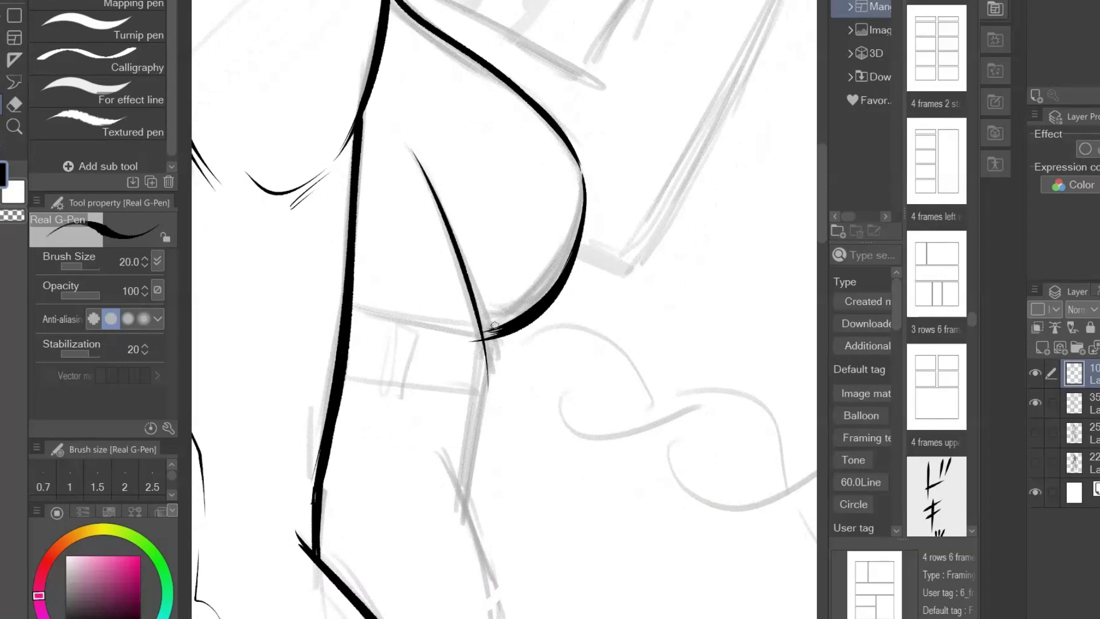
{"action": "left_click_drag", "start_coordinate": [486, 339], "coordinate": [455, 551]}
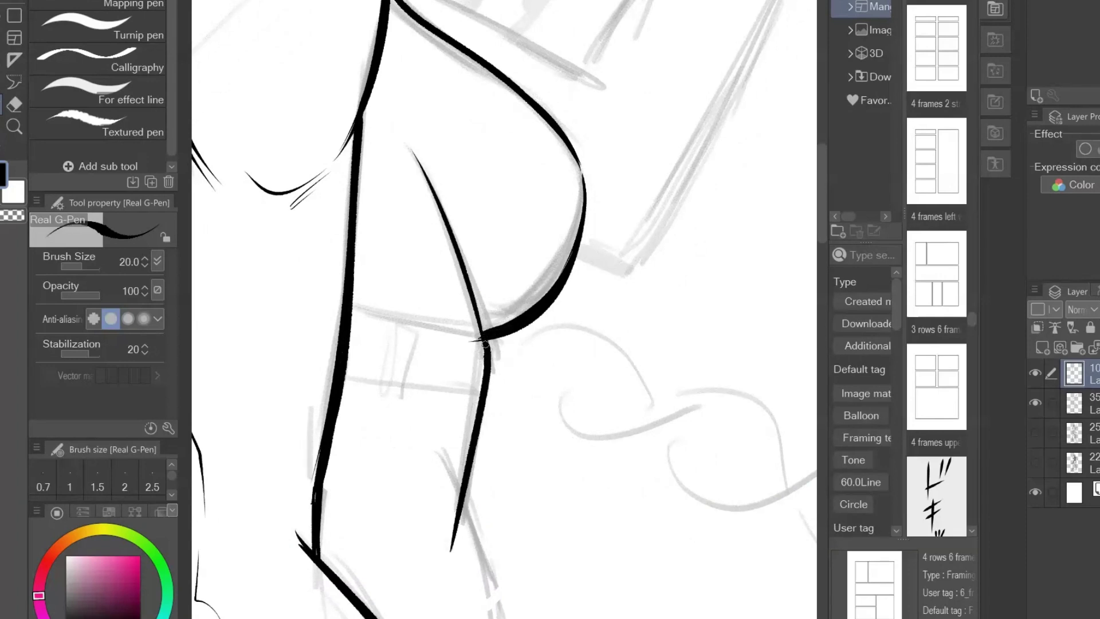
Erase the overshooting end of the torso line and ink the belly contour from the waist down to the belt.
{"action": "left_click_drag", "start_coordinate": [551, 475], "coordinate": [595, 160]}
{"action": "key", "text": "c"}
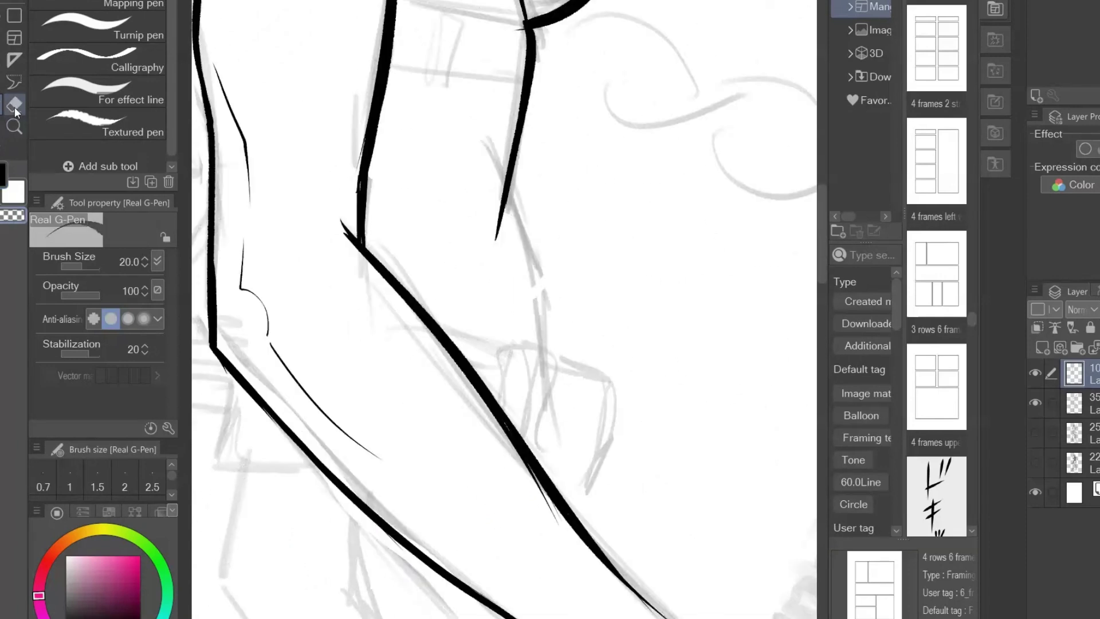
{"action": "left_click_drag", "start_coordinate": [494, 232], "coordinate": [514, 245]}
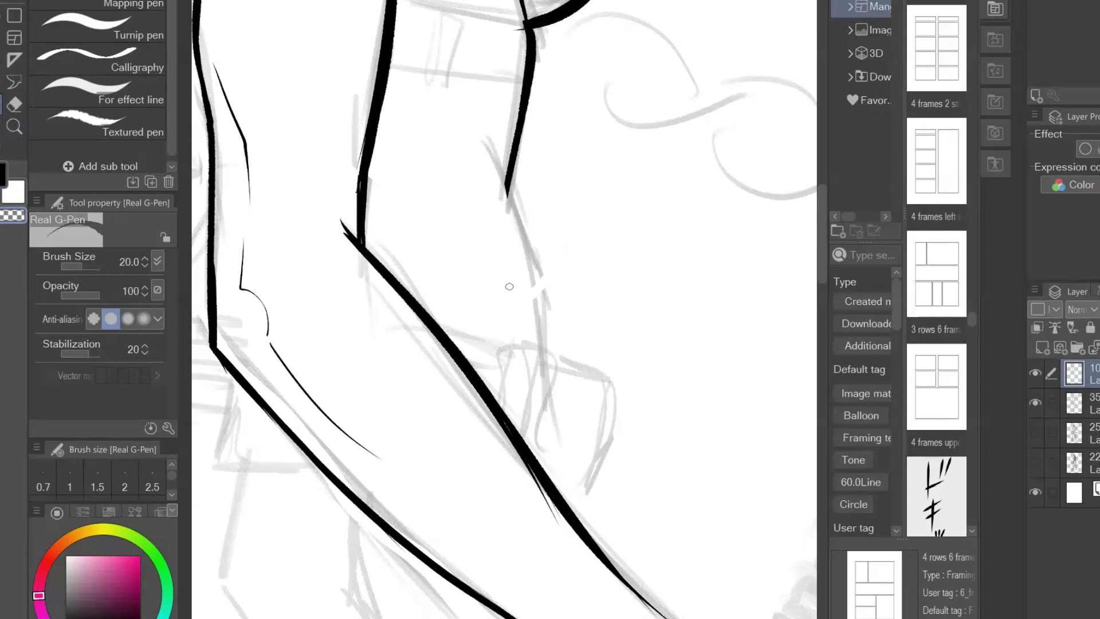
{"action": "key", "text": "c"}
{"action": "mouse_move", "coordinate": [475, 108]}
{"action": "left_mouse_down"}
{"action": "mouse_move", "coordinate": [506, 184]}
{"action": "mouse_move", "coordinate": [544, 355]}
{"action": "left_mouse_up"}
{"action": "left_click_drag", "start_coordinate": [535, 268], "coordinate": [545, 355]}
Ink the top's deep back neckline and the double lines of the near backpack strap over the shoulder.
{"action": "mouse_move", "coordinate": [600, 129]}
{"action": "left_mouse_down"}
{"action": "mouse_move", "coordinate": [577, 457]}
{"action": "mouse_move", "coordinate": [501, 545]}
{"action": "left_mouse_up"}
{"action": "mouse_move", "coordinate": [451, 356]}
{"action": "left_mouse_down"}
{"action": "mouse_move", "coordinate": [691, 410]}
{"action": "mouse_move", "coordinate": [739, 374]}
{"action": "left_mouse_up"}
{"action": "left_click_drag", "start_coordinate": [437, 385], "coordinate": [471, 459]}
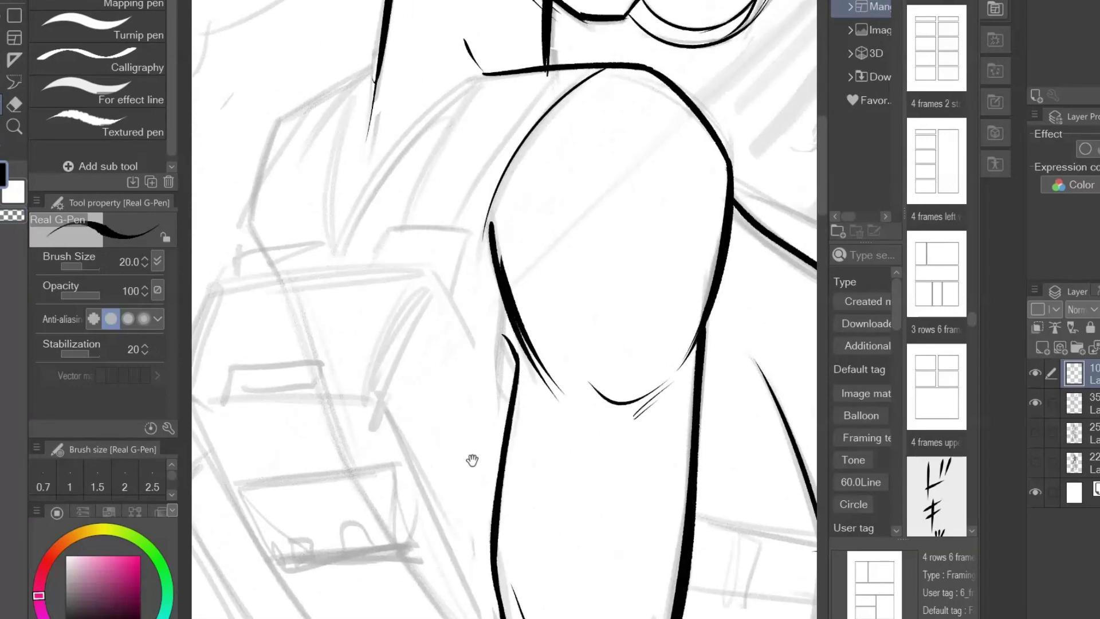
{"action": "mouse_move", "coordinate": [376, 58]}
{"action": "left_mouse_down"}
{"action": "mouse_move", "coordinate": [342, 234]}
{"action": "mouse_move", "coordinate": [325, 253]}
{"action": "mouse_move", "coordinate": [406, 148]}
{"action": "left_mouse_up"}
{"action": "key", "text": "ctrl+z"}
{"action": "mouse_move", "coordinate": [356, 218]}
{"action": "left_mouse_down"}
{"action": "mouse_move", "coordinate": [472, 85]}
{"action": "mouse_move", "coordinate": [393, 240]}
{"action": "left_mouse_up"}
{"action": "left_click_drag", "start_coordinate": [575, 65], "coordinate": [456, 228]}
Ink the rectangular tab at the lower end of the near strap and clean up its inner detail.
{"action": "left_click_drag", "start_coordinate": [379, 232], "coordinate": [468, 234]}
{"action": "left_click_drag", "start_coordinate": [380, 233], "coordinate": [371, 274]}
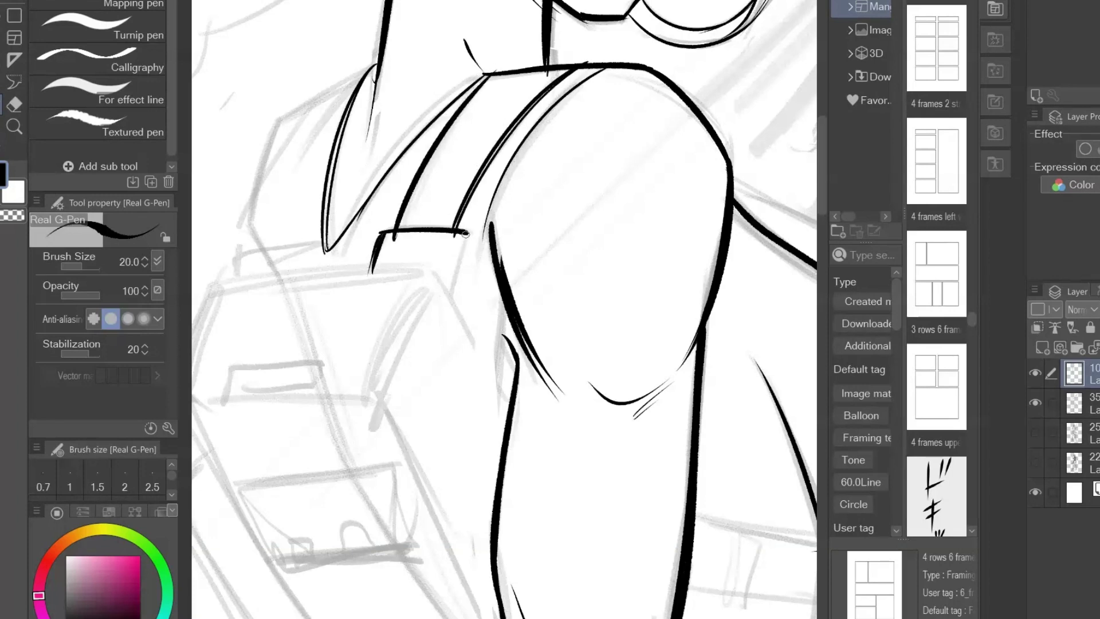
{"action": "mouse_move", "coordinate": [468, 235]}
{"action": "left_mouse_down"}
{"action": "mouse_move", "coordinate": [450, 301]}
{"action": "mouse_move", "coordinate": [442, 279]}
{"action": "left_mouse_up"}
{"action": "left_click", "coordinate": [5, 217]}
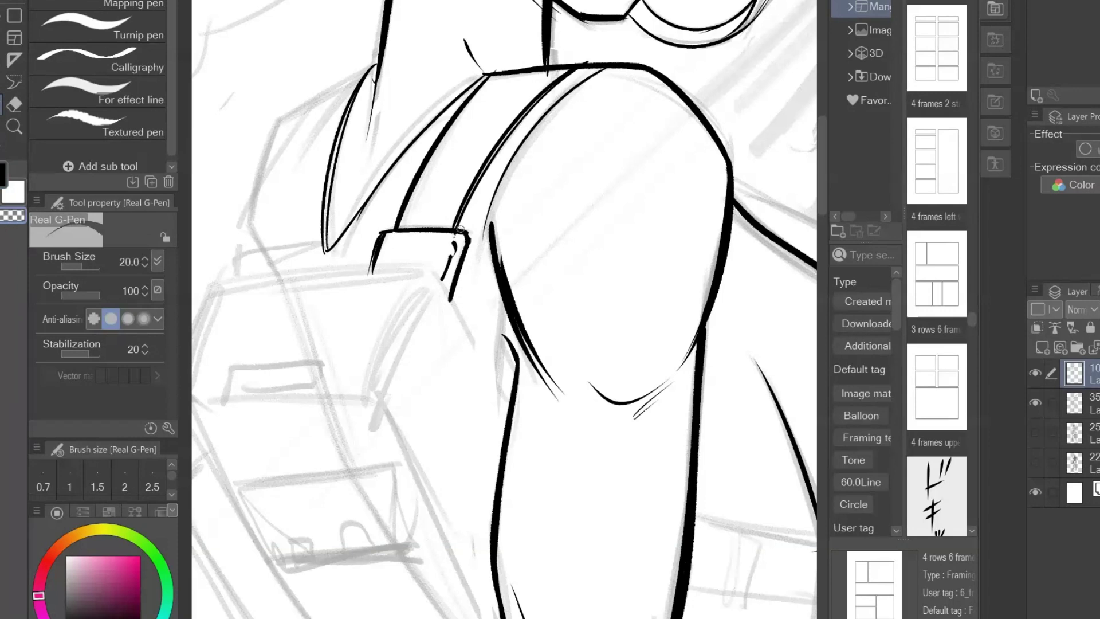
{"action": "left_click_drag", "start_coordinate": [595, 436], "coordinate": [614, 357]}
{"action": "left_click", "coordinate": [3, 171]}
Ink the short curved line of the back just behind the near armpit.
{"action": "left_click_drag", "start_coordinate": [498, 171], "coordinate": [530, 311]}
{"action": "key", "text": "ctrl+z"}
{"action": "left_click_drag", "start_coordinate": [518, 385], "coordinate": [631, 409]}
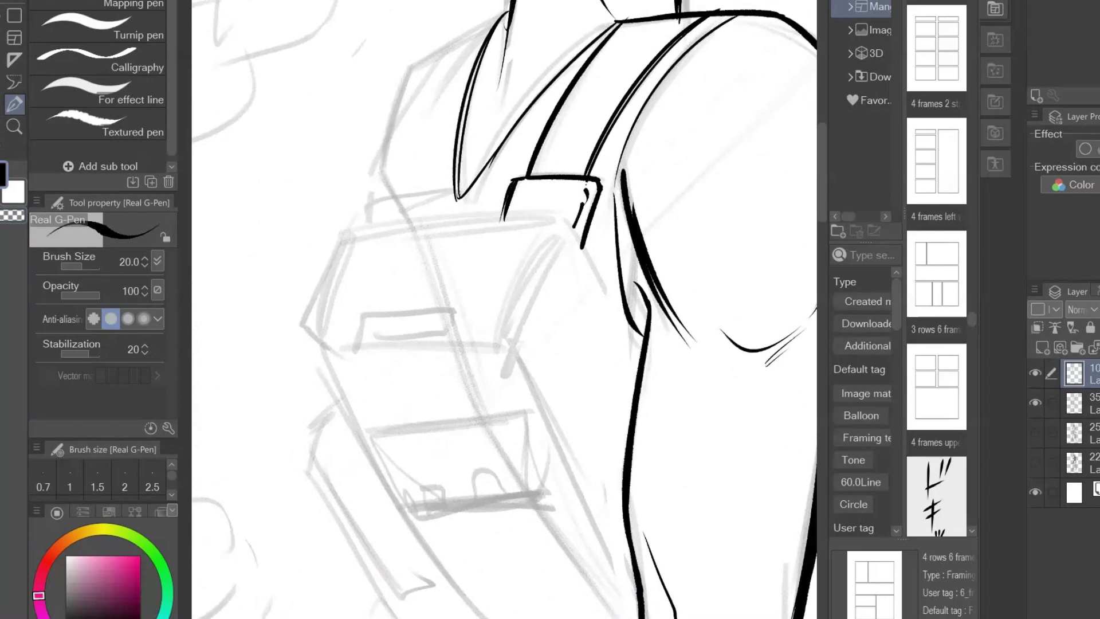
Ink the slope of the far shoulder and the inner lines of the far backpack strap.
{"action": "left_click_drag", "start_coordinate": [509, 8], "coordinate": [397, 74]}
{"action": "mouse_move", "coordinate": [486, 26]}
{"action": "left_mouse_down"}
{"action": "mouse_move", "coordinate": [419, 153]}
{"action": "mouse_move", "coordinate": [423, 205]}
{"action": "left_mouse_up"}
{"action": "mouse_move", "coordinate": [447, 42]}
{"action": "left_mouse_down"}
{"action": "mouse_move", "coordinate": [385, 144]}
{"action": "mouse_move", "coordinate": [382, 172]}
{"action": "mouse_move", "coordinate": [433, 195]}
{"action": "left_mouse_up"}
{"action": "key", "text": "ctrl+z"}
Ink the small tab at the end of the far strap and the strap's outer edge.
{"action": "mouse_move", "coordinate": [365, 206]}
{"action": "left_mouse_down"}
{"action": "mouse_move", "coordinate": [429, 189]}
{"action": "mouse_move", "coordinate": [436, 221]}
{"action": "left_mouse_up"}
{"action": "left_click_drag", "start_coordinate": [424, 200], "coordinate": [424, 212]}
{"action": "left_click_drag", "start_coordinate": [383, 138], "coordinate": [370, 225]}
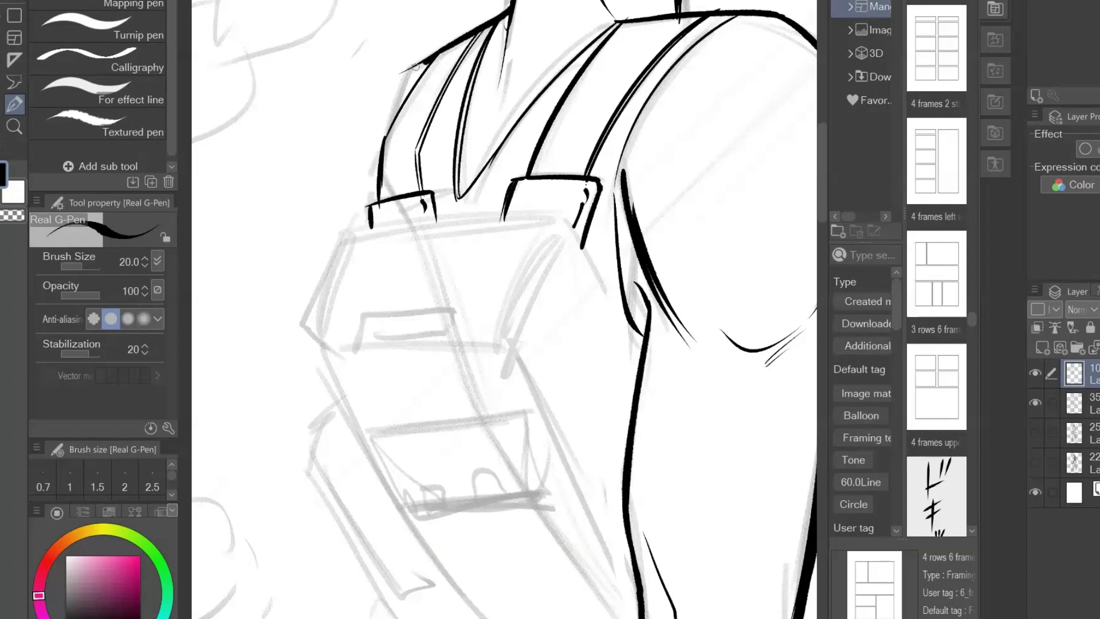
Ink the outer edge of the far shoulder down to the strap tab and a thin accent line across its top.
{"action": "left_click_drag", "start_coordinate": [416, 67], "coordinate": [356, 210]}
{"action": "mouse_move", "coordinate": [763, 273]}
{"action": "left_mouse_down"}
{"action": "mouse_move", "coordinate": [713, 341]}
{"action": "mouse_move", "coordinate": [750, 308]}
{"action": "left_mouse_up"}
{"action": "key", "text": "ctrl+z"}
{"action": "left_click_drag", "start_coordinate": [425, 90], "coordinate": [351, 235]}
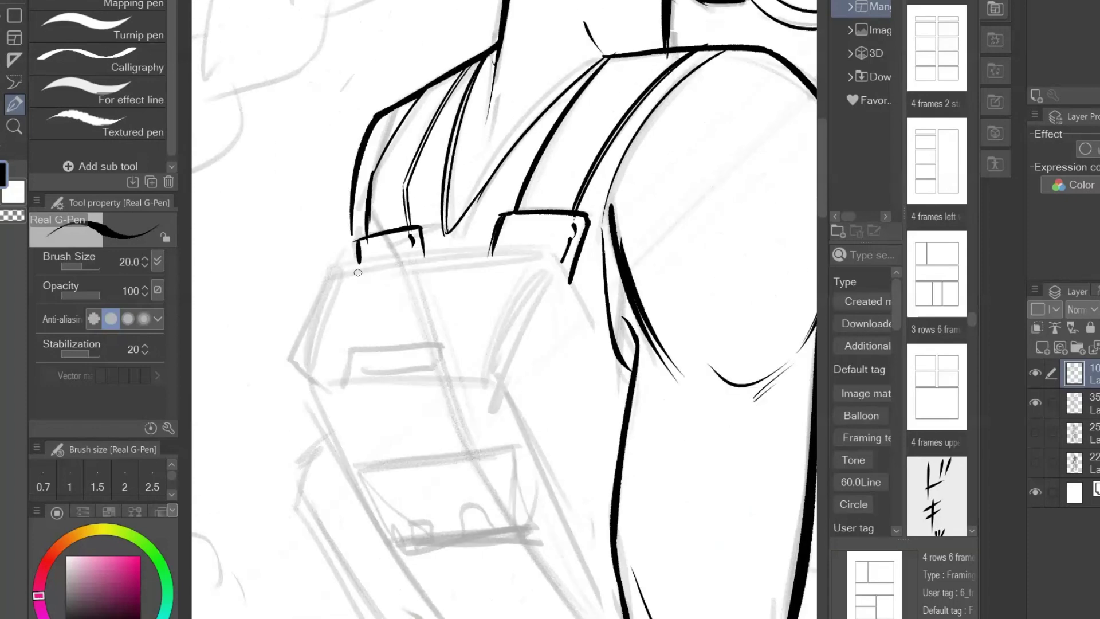
{"action": "left_click_drag", "start_coordinate": [622, 452], "coordinate": [696, 252]}
{"action": "left_click_drag", "start_coordinate": [696, 213], "coordinate": [630, 346]}
{"action": "left_click_drag", "start_coordinate": [380, 46], "coordinate": [459, 32]}
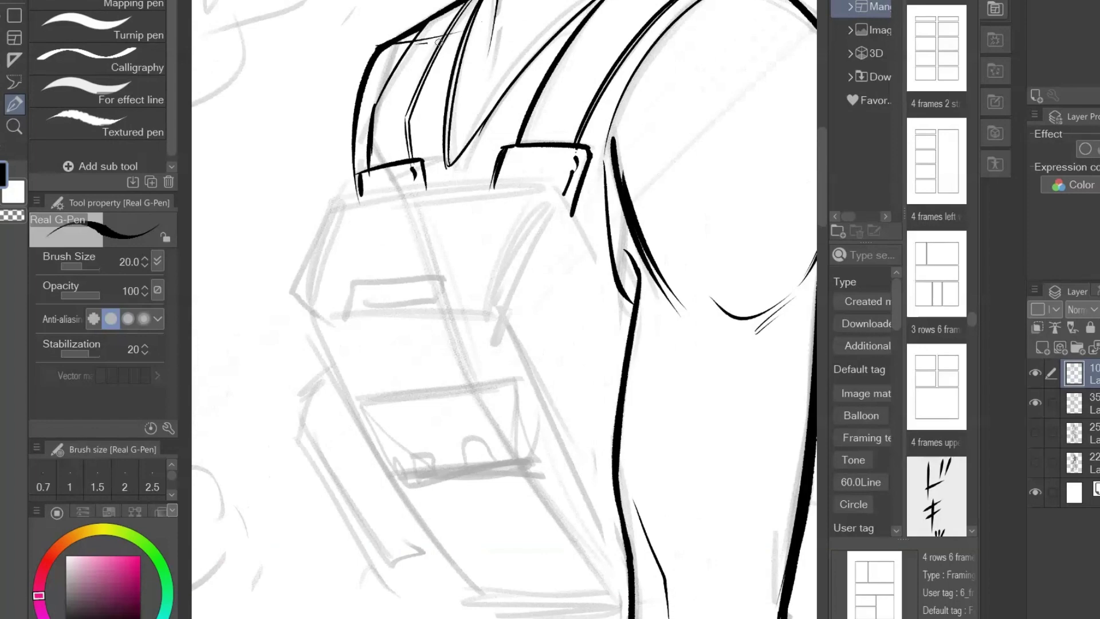
Ink the narrow rectangular buckle on the band below the chest.
{"action": "left_click_drag", "start_coordinate": [566, 296], "coordinate": [624, 194]}
{"action": "left_click_drag", "start_coordinate": [588, 381], "coordinate": [354, 503]}
{"action": "left_click_drag", "start_coordinate": [602, 407], "coordinate": [639, 57]}
{"action": "left_click_drag", "start_coordinate": [644, 405], "coordinate": [377, 446]}
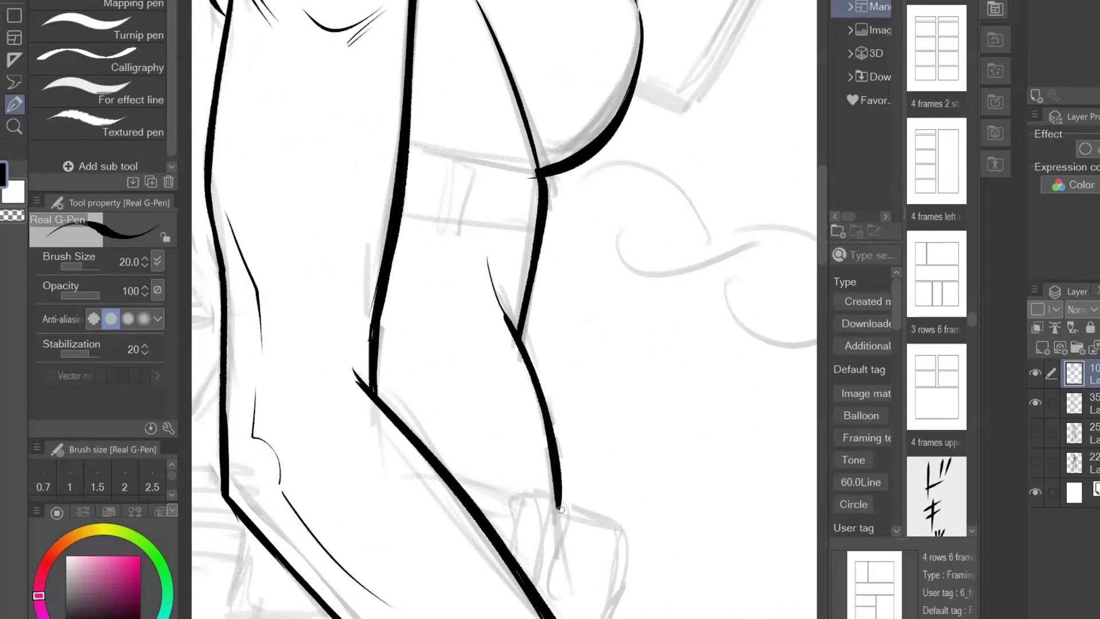
{"action": "left_click_drag", "start_coordinate": [455, 154], "coordinate": [445, 227]}
{"action": "key", "text": "ctrl+z"}
{"action": "left_click_drag", "start_coordinate": [459, 155], "coordinate": [442, 235]}
{"action": "key", "text": "ctrl+z"}
{"action": "key", "text": "ctrl+z"}
Ink the upper and lower edges of the underbust band between the buckle and the front of the torso.
{"action": "mouse_move", "coordinate": [459, 158]}
{"action": "left_mouse_down"}
{"action": "mouse_move", "coordinate": [445, 234]}
{"action": "mouse_move", "coordinate": [469, 154]}
{"action": "mouse_move", "coordinate": [481, 156]}
{"action": "mouse_move", "coordinate": [470, 233]}
{"action": "mouse_move", "coordinate": [534, 170]}
{"action": "left_mouse_up"}
{"action": "key", "text": "ctrl+z"}
{"action": "left_click_drag", "start_coordinate": [484, 161], "coordinate": [534, 170]}
{"action": "key", "text": "ctrl+z"}
{"action": "left_click_drag", "start_coordinate": [477, 227], "coordinate": [535, 226]}
{"action": "key", "text": "ctrl+z"}
{"action": "key", "text": "ctrl+z"}
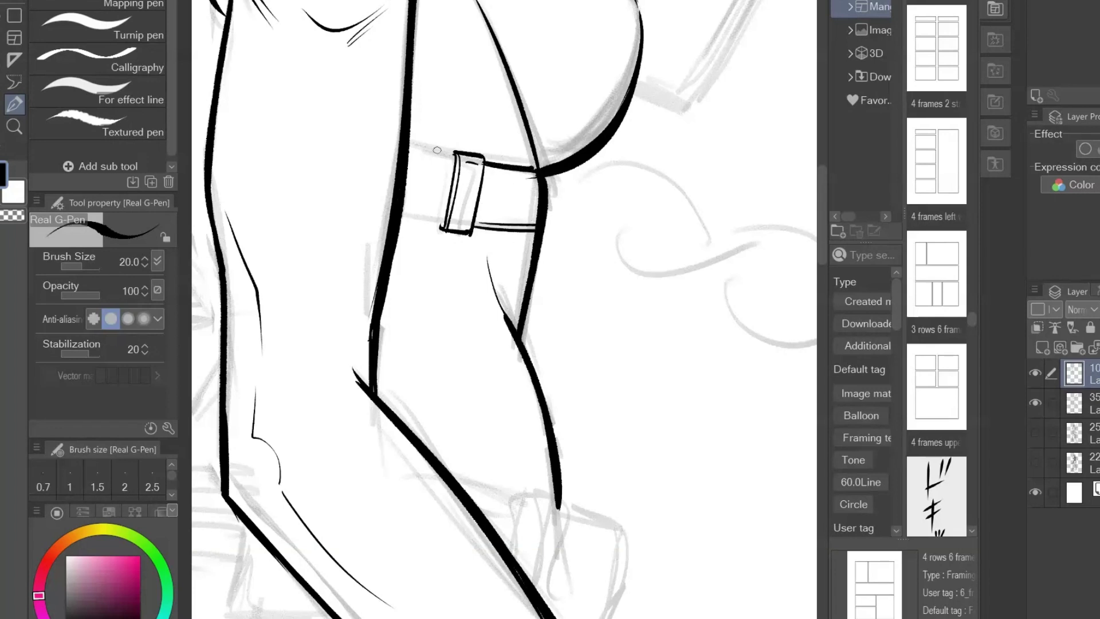
Ink the underbust band's upper and lower edges between the buckle and the near arm.
{"action": "left_click_drag", "start_coordinate": [410, 142], "coordinate": [454, 155]}
{"action": "key", "text": "ctrl+z"}
{"action": "key", "text": "ctrl+z"}
{"action": "left_click_drag", "start_coordinate": [412, 145], "coordinate": [452, 158]}
{"action": "left_click_drag", "start_coordinate": [405, 214], "coordinate": [441, 219]}
View the whole figure and briefly hide the sketch layer to check the inked lines, restoring its visibility.
{"action": "left_click_drag", "start_coordinate": [527, 274], "coordinate": [727, 363]}
{"action": "left_click_drag", "start_coordinate": [601, 437], "coordinate": [734, 198]}
{"action": "left_click_drag", "start_coordinate": [668, 593], "coordinate": [471, 366]}
{"action": "key", "text": "alt+space"}
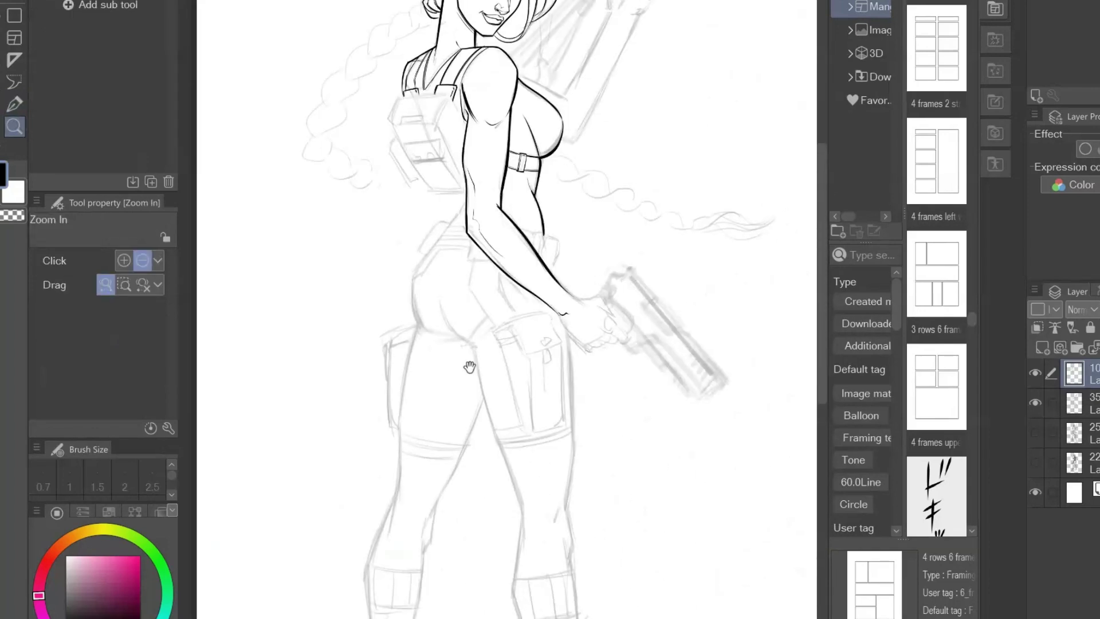
{"action": "left_click", "coordinate": [1031, 407]}
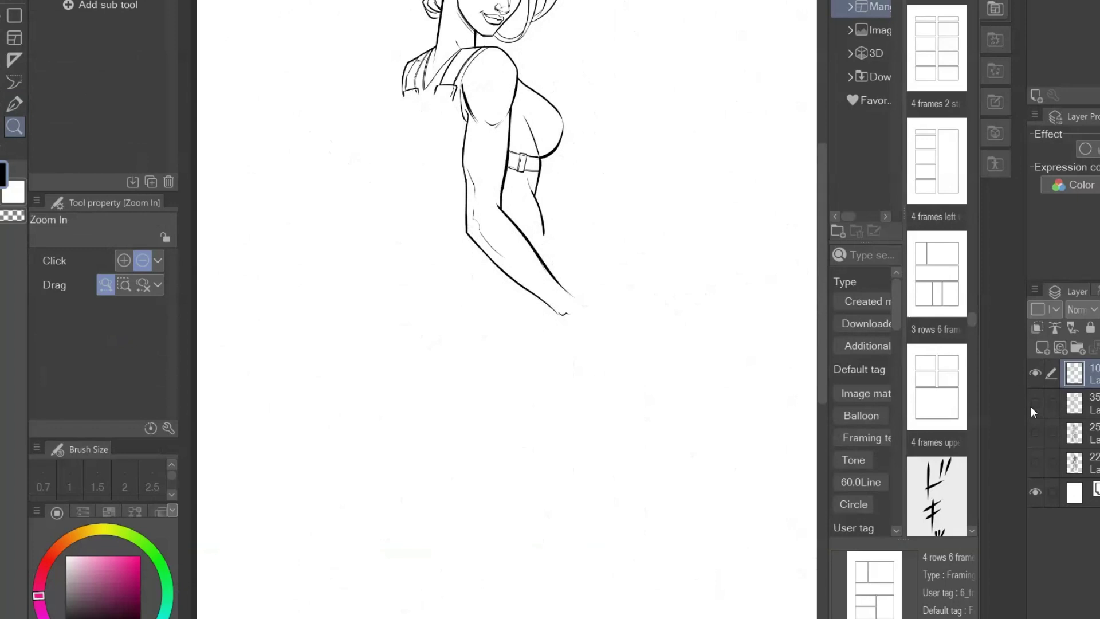
{"action": "left_click", "coordinate": [1034, 404]}
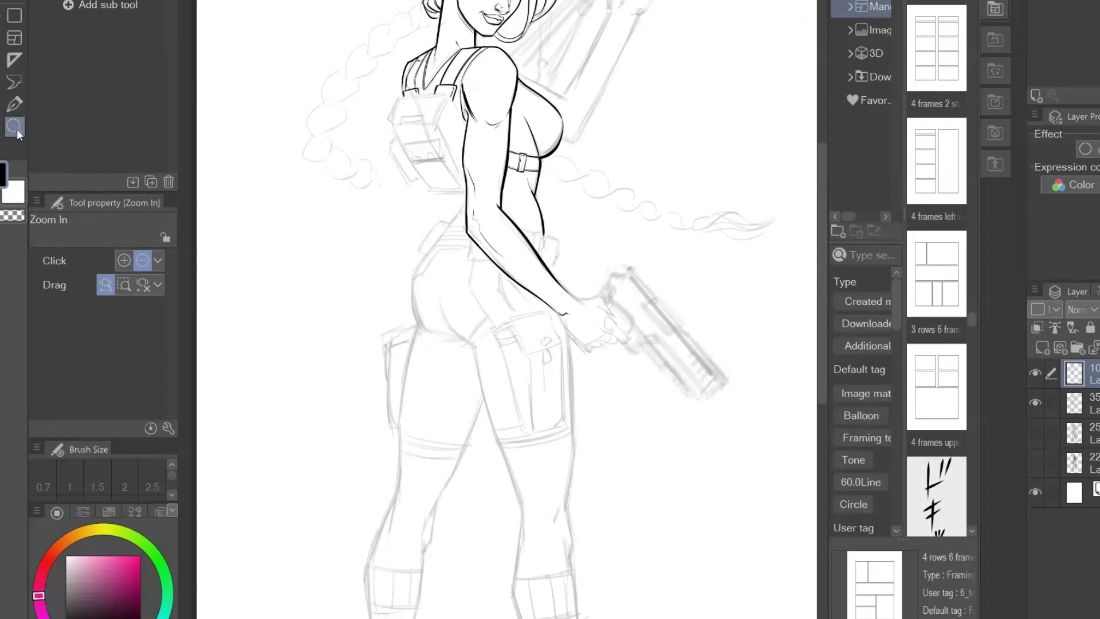
Ink the small belt pouch at the front of the waist, including its flap, fastening details and tapering lower edge.
{"action": "left_click_drag", "start_coordinate": [537, 269], "coordinate": [623, 155]}
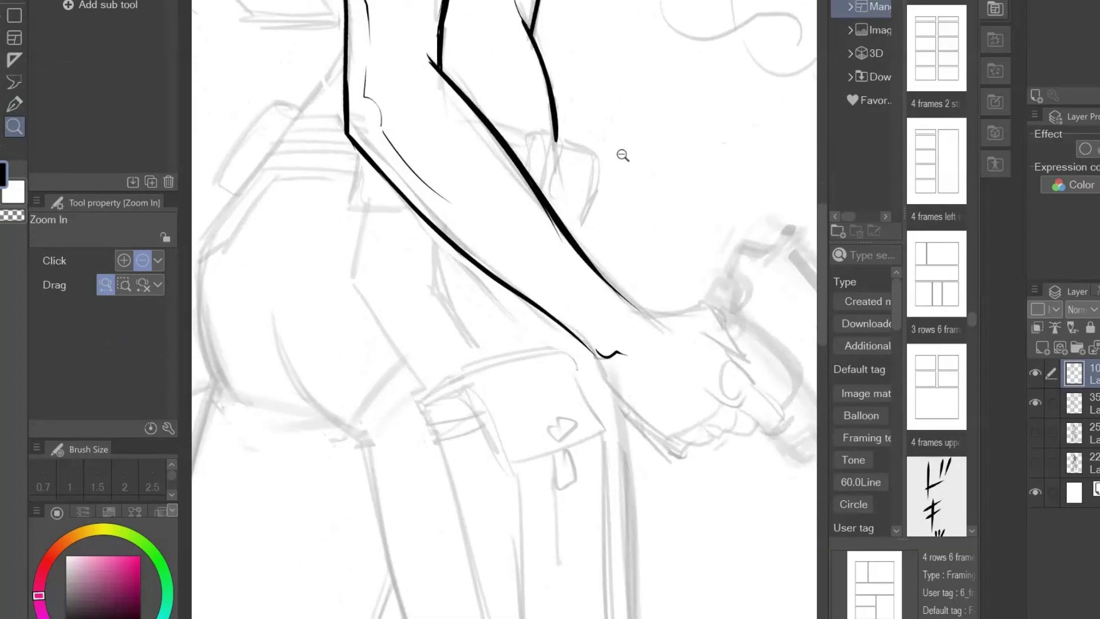
{"action": "left_click", "coordinate": [15, 104]}
{"action": "mouse_move", "coordinate": [529, 144]}
{"action": "left_mouse_down"}
{"action": "mouse_move", "coordinate": [555, 144]}
{"action": "mouse_move", "coordinate": [548, 178]}
{"action": "mouse_move", "coordinate": [558, 143]}
{"action": "left_mouse_up"}
{"action": "left_click_drag", "start_coordinate": [550, 184], "coordinate": [595, 198]}
{"action": "mouse_move", "coordinate": [528, 146]}
{"action": "left_mouse_down"}
{"action": "mouse_move", "coordinate": [555, 137]}
{"action": "mouse_move", "coordinate": [563, 166]}
{"action": "mouse_move", "coordinate": [597, 154]}
{"action": "mouse_move", "coordinate": [576, 182]}
{"action": "left_mouse_up"}
{"action": "key", "text": "ctrl+z"}
{"action": "left_click_drag", "start_coordinate": [579, 172], "coordinate": [577, 181]}
{"action": "mouse_move", "coordinate": [577, 142]}
{"action": "left_mouse_down"}
{"action": "mouse_move", "coordinate": [577, 180]}
{"action": "mouse_move", "coordinate": [572, 145]}
{"action": "mouse_move", "coordinate": [596, 156]}
{"action": "mouse_move", "coordinate": [574, 237]}
{"action": "left_mouse_up"}
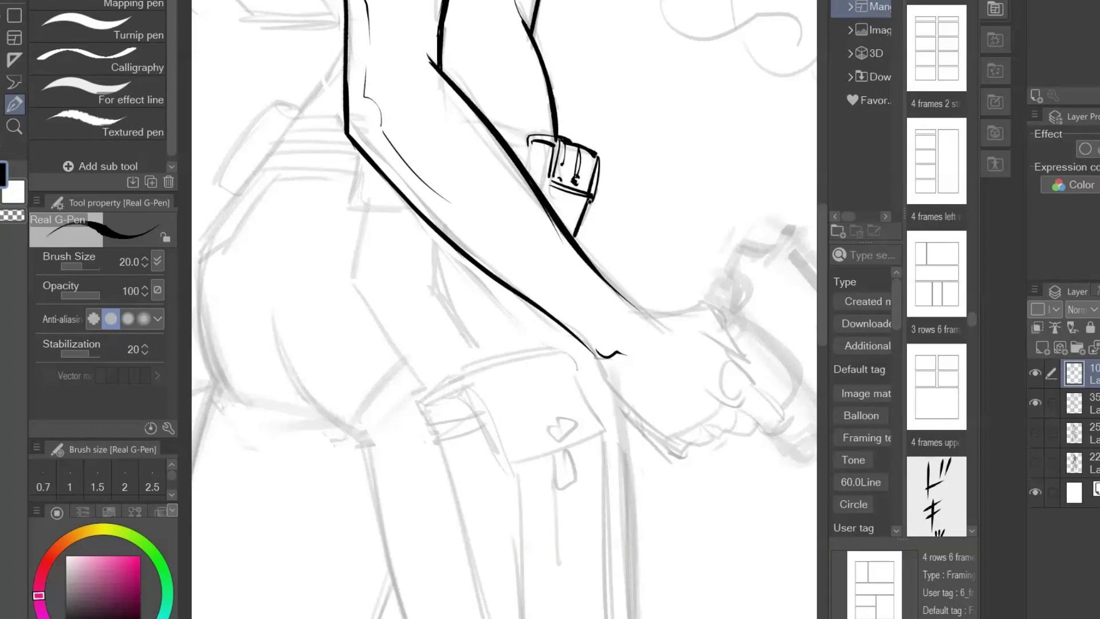
Ink the ridged belt between the forearm and the front pouch, and the pouch corner showing beneath the elbow.
{"action": "left_click_drag", "start_coordinate": [548, 177], "coordinate": [545, 187]}
{"action": "mouse_move", "coordinate": [530, 144]}
{"action": "left_mouse_down"}
{"action": "mouse_move", "coordinate": [555, 149]}
{"action": "mouse_move", "coordinate": [526, 167]}
{"action": "mouse_move", "coordinate": [561, 219]}
{"action": "left_mouse_up"}
{"action": "mouse_move", "coordinate": [499, 131]}
{"action": "left_mouse_down"}
{"action": "mouse_move", "coordinate": [529, 139]}
{"action": "mouse_move", "coordinate": [528, 157]}
{"action": "left_mouse_up"}
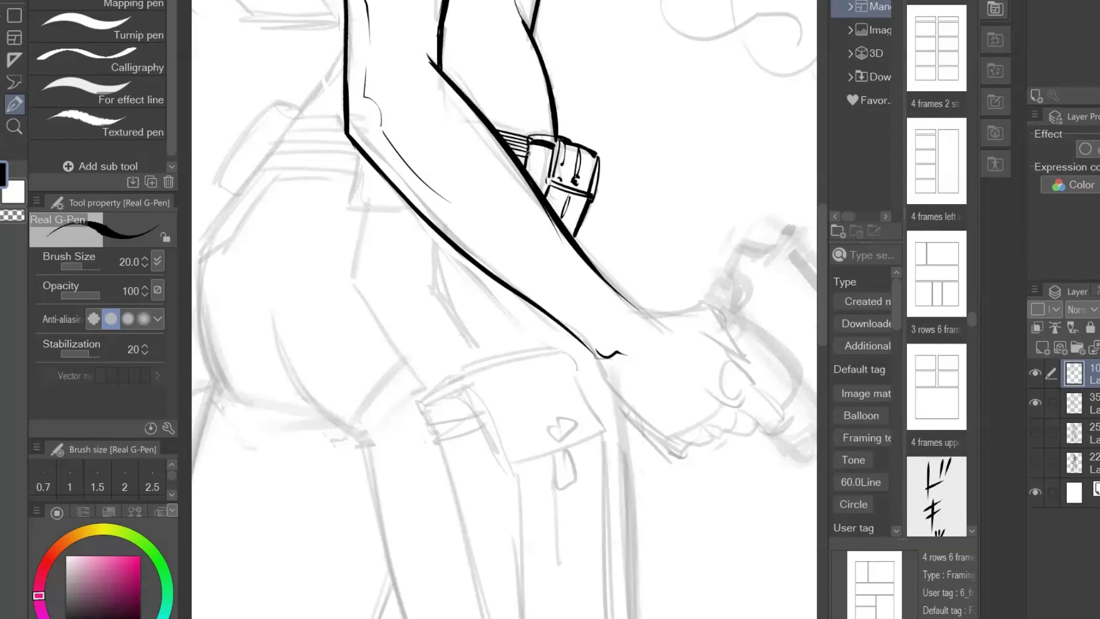
{"action": "mouse_move", "coordinate": [617, 263]}
{"action": "left_mouse_down"}
{"action": "mouse_move", "coordinate": [661, 491]}
{"action": "mouse_move", "coordinate": [732, 351]}
{"action": "left_mouse_up"}
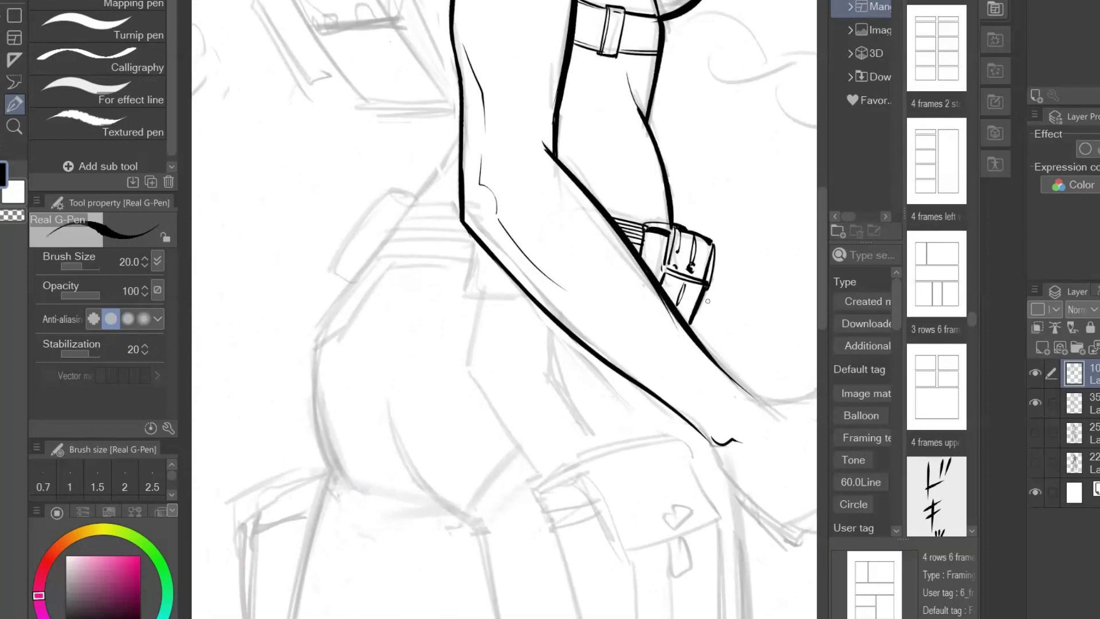
{"action": "mouse_move", "coordinate": [475, 238]}
{"action": "left_mouse_down"}
{"action": "mouse_move", "coordinate": [477, 287]}
{"action": "mouse_move", "coordinate": [524, 292]}
{"action": "left_mouse_up"}
{"action": "mouse_move", "coordinate": [469, 295]}
{"action": "left_mouse_down"}
{"action": "mouse_move", "coordinate": [528, 296]}
{"action": "mouse_move", "coordinate": [496, 279]}
{"action": "mouse_move", "coordinate": [486, 292]}
{"action": "mouse_move", "coordinate": [525, 298]}
{"action": "mouse_move", "coordinate": [477, 299]}
{"action": "mouse_move", "coordinate": [539, 298]}
{"action": "left_mouse_up"}
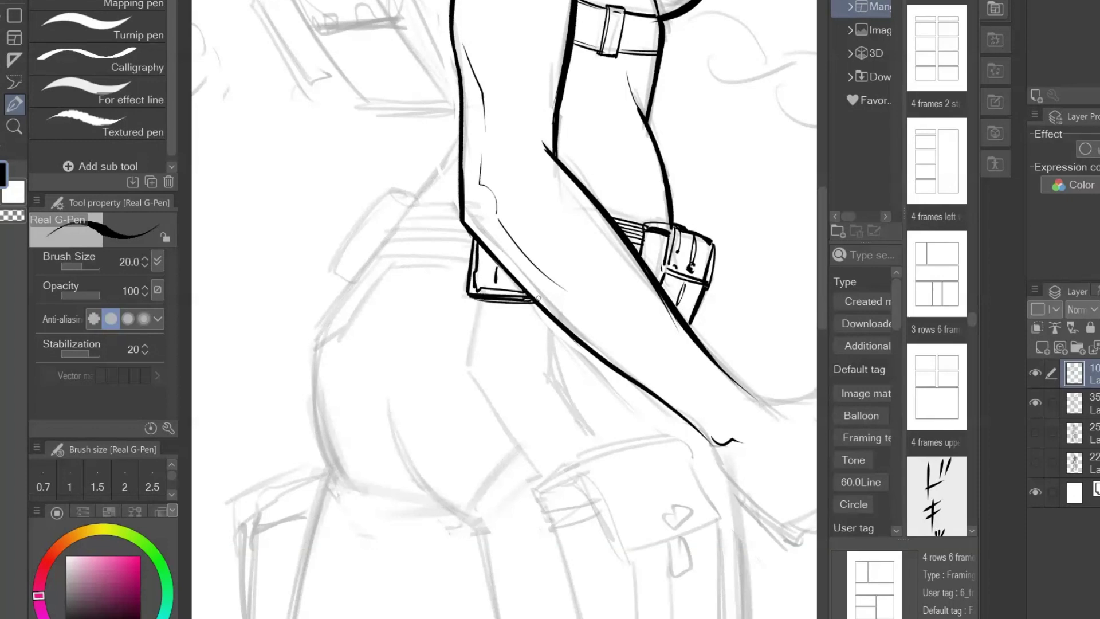
Ink the stacked horizontal ridges of the belt across the lower back behind the elbow.
{"action": "left_click_drag", "start_coordinate": [368, 262], "coordinate": [464, 257]}
{"action": "left_click_drag", "start_coordinate": [371, 257], "coordinate": [469, 251]}
{"action": "key", "text": "ctrl+z"}
{"action": "key", "text": "ctrl+z"}
{"action": "left_click_drag", "start_coordinate": [371, 257], "coordinate": [468, 252]}
{"action": "left_click_drag", "start_coordinate": [376, 250], "coordinate": [471, 245]}
{"action": "mouse_move", "coordinate": [376, 240]}
{"action": "left_mouse_down"}
{"action": "mouse_move", "coordinate": [470, 239]}
{"action": "mouse_move", "coordinate": [465, 227]}
{"action": "left_mouse_up"}
{"action": "mouse_move", "coordinate": [395, 224]}
{"action": "left_mouse_down"}
{"action": "mouse_move", "coordinate": [467, 221]}
{"action": "mouse_move", "coordinate": [461, 211]}
{"action": "left_mouse_up"}
Ink the rear belt pouch with its curved flap, angled sides and the slanted end of the belt.
{"action": "mouse_move", "coordinate": [409, 207]}
{"action": "left_mouse_down"}
{"action": "mouse_move", "coordinate": [461, 206]}
{"action": "mouse_move", "coordinate": [375, 200]}
{"action": "left_mouse_up"}
{"action": "left_click_drag", "start_coordinate": [412, 208], "coordinate": [383, 206]}
{"action": "left_click_drag", "start_coordinate": [402, 212], "coordinate": [368, 259]}
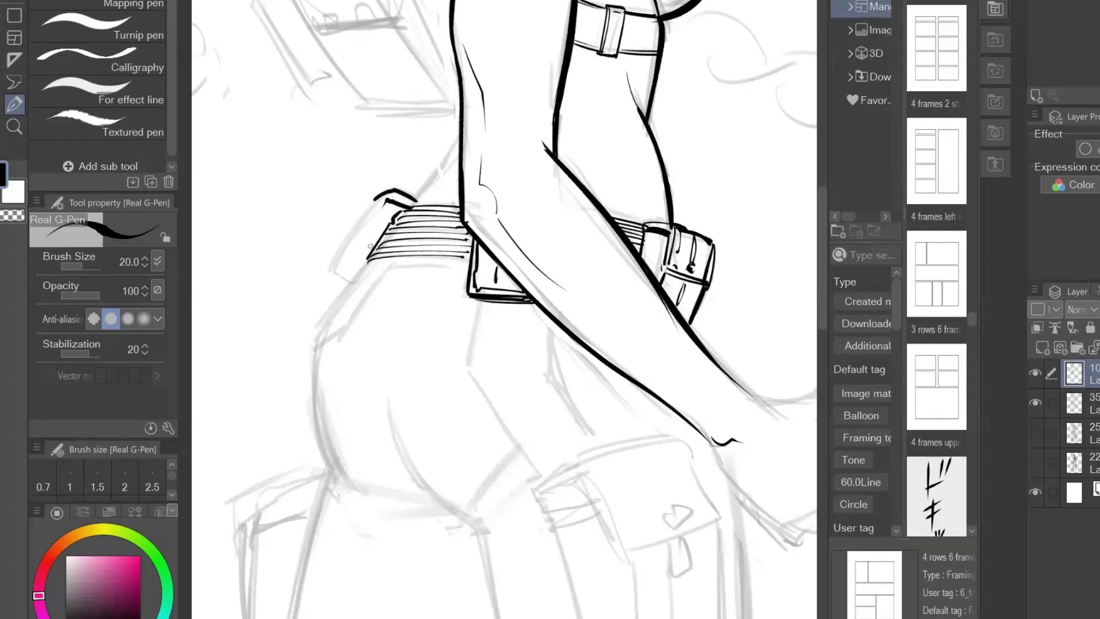
{"action": "mouse_move", "coordinate": [387, 186]}
{"action": "left_mouse_down"}
{"action": "mouse_move", "coordinate": [352, 221]}
{"action": "mouse_move", "coordinate": [335, 262]}
{"action": "mouse_move", "coordinate": [355, 278]}
{"action": "left_mouse_up"}
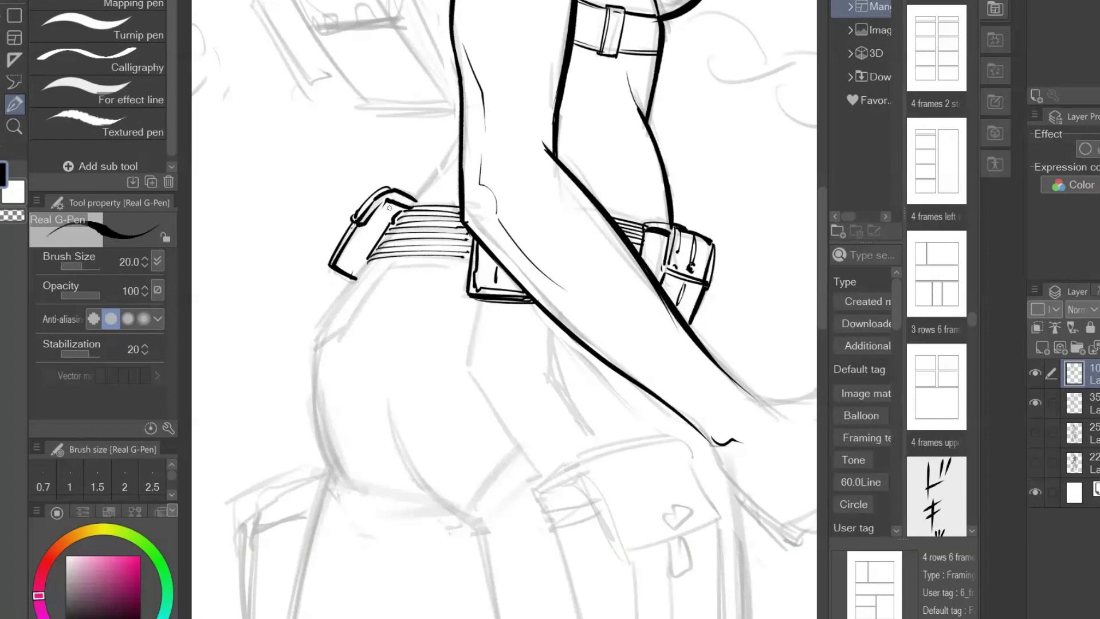
{"action": "left_click_drag", "start_coordinate": [378, 202], "coordinate": [407, 206]}
Ink the back waistband strip of the shorts, the seat's centre crease and the outer hip contour.
{"action": "left_click_drag", "start_coordinate": [394, 257], "coordinate": [314, 339]}
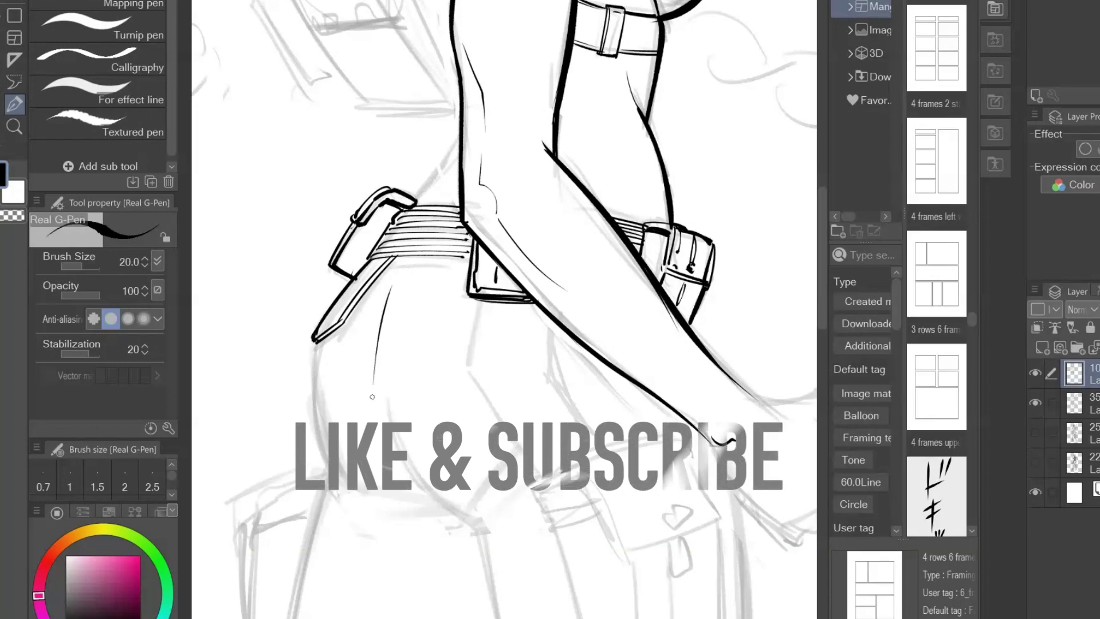
{"action": "mouse_move", "coordinate": [380, 308]}
{"action": "left_mouse_down"}
{"action": "mouse_move", "coordinate": [392, 180]}
{"action": "mouse_move", "coordinate": [392, 245]}
{"action": "left_mouse_up"}
{"action": "left_click_drag", "start_coordinate": [328, 212], "coordinate": [351, 350]}
{"action": "left_click_drag", "start_coordinate": [330, 280], "coordinate": [355, 352]}
{"action": "left_click_drag", "start_coordinate": [388, 288], "coordinate": [316, 260]}
{"action": "mouse_move", "coordinate": [325, 228]}
{"action": "left_mouse_down"}
{"action": "mouse_move", "coordinate": [325, 251]}
{"action": "mouse_move", "coordinate": [407, 358]}
{"action": "left_mouse_up"}
{"action": "mouse_move", "coordinate": [327, 254]}
{"action": "left_mouse_down"}
{"action": "mouse_move", "coordinate": [369, 335]}
{"action": "mouse_move", "coordinate": [401, 359]}
{"action": "left_mouse_up"}
{"action": "left_click_drag", "start_coordinate": [349, 310], "coordinate": [425, 366]}
Ink both edges of the wide strap running from the belt down the hip to the thigh pouch.
{"action": "left_click_drag", "start_coordinate": [520, 456], "coordinate": [545, 584]}
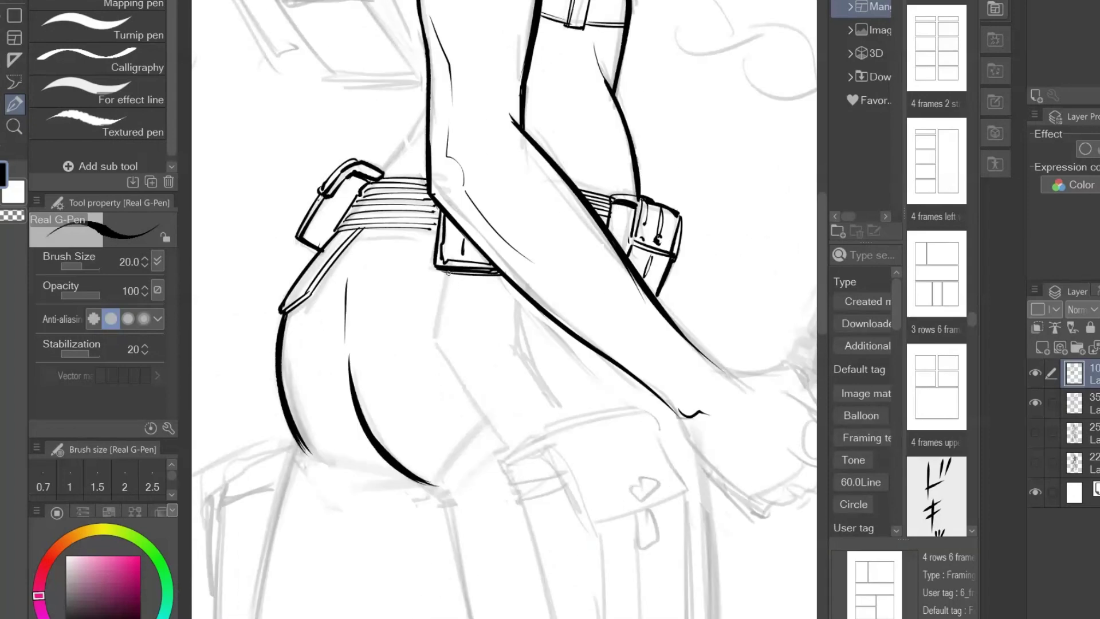
{"action": "mouse_move", "coordinate": [448, 274]}
{"action": "left_mouse_down"}
{"action": "mouse_move", "coordinate": [441, 341]}
{"action": "mouse_move", "coordinate": [504, 442]}
{"action": "left_mouse_up"}
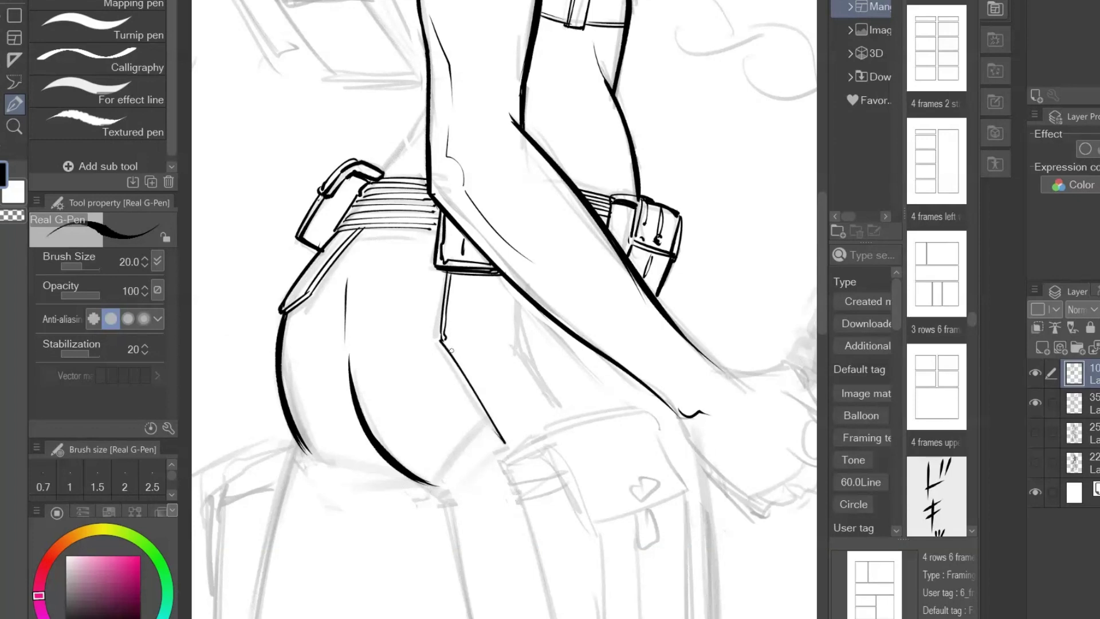
{"action": "left_click_drag", "start_coordinate": [445, 340], "coordinate": [508, 443]}
{"action": "mouse_move", "coordinate": [518, 287]}
{"action": "left_mouse_down"}
{"action": "mouse_move", "coordinate": [517, 330]}
{"action": "mouse_move", "coordinate": [576, 408]}
{"action": "left_mouse_up"}
{"action": "key", "text": "ctrl+z"}
{"action": "left_click_drag", "start_coordinate": [513, 285], "coordinate": [553, 403]}
{"action": "key", "text": "ctrl+z"}
{"action": "mouse_move", "coordinate": [518, 292]}
{"action": "left_mouse_down"}
{"action": "mouse_move", "coordinate": [558, 408]}
{"action": "mouse_move", "coordinate": [514, 322]}
{"action": "mouse_move", "coordinate": [560, 412]}
{"action": "left_mouse_up"}
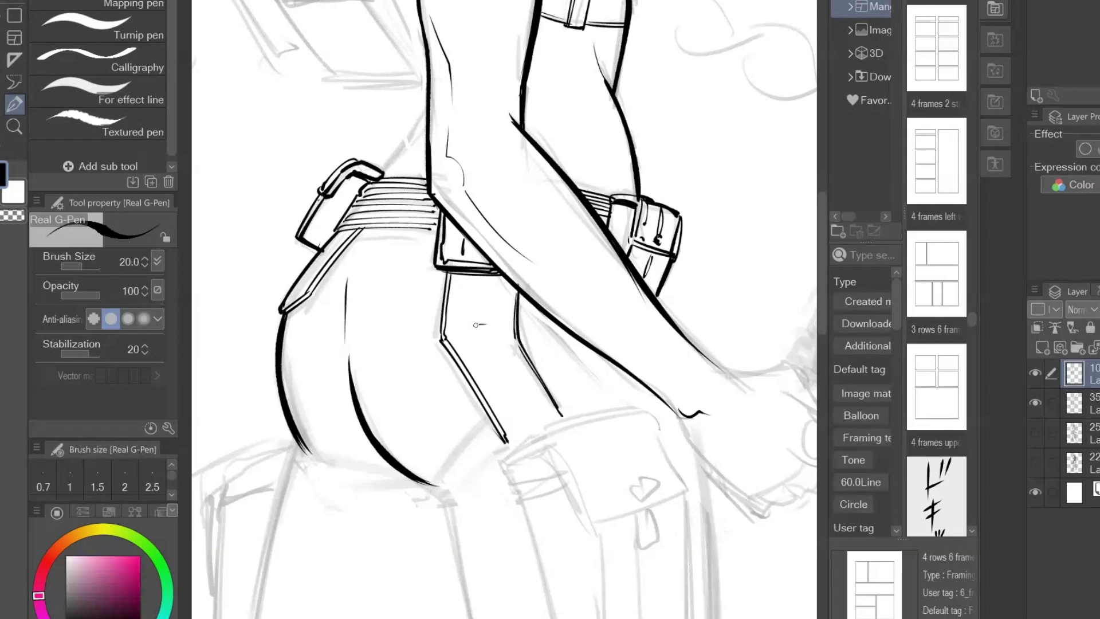
Ink the square patch on the hip strap and the end loop where it meets the thigh pouch.
{"action": "left_click_drag", "start_coordinate": [476, 325], "coordinate": [496, 337]}
{"action": "key", "text": "ctrl+z"}
{"action": "mouse_move", "coordinate": [493, 285]}
{"action": "left_mouse_down"}
{"action": "mouse_move", "coordinate": [476, 285]}
{"action": "mouse_move", "coordinate": [500, 298]}
{"action": "mouse_move", "coordinate": [466, 287]}
{"action": "mouse_move", "coordinate": [475, 325]}
{"action": "left_mouse_up"}
{"action": "left_click_drag", "start_coordinate": [511, 419], "coordinate": [518, 444]}
{"action": "mouse_move", "coordinate": [510, 420]}
{"action": "left_mouse_down"}
{"action": "mouse_move", "coordinate": [547, 401]}
{"action": "mouse_move", "coordinate": [564, 425]}
{"action": "left_mouse_up"}
{"action": "mouse_move", "coordinate": [510, 419]}
{"action": "left_mouse_down"}
{"action": "mouse_move", "coordinate": [519, 449]}
{"action": "mouse_move", "coordinate": [508, 455]}
{"action": "left_mouse_up"}
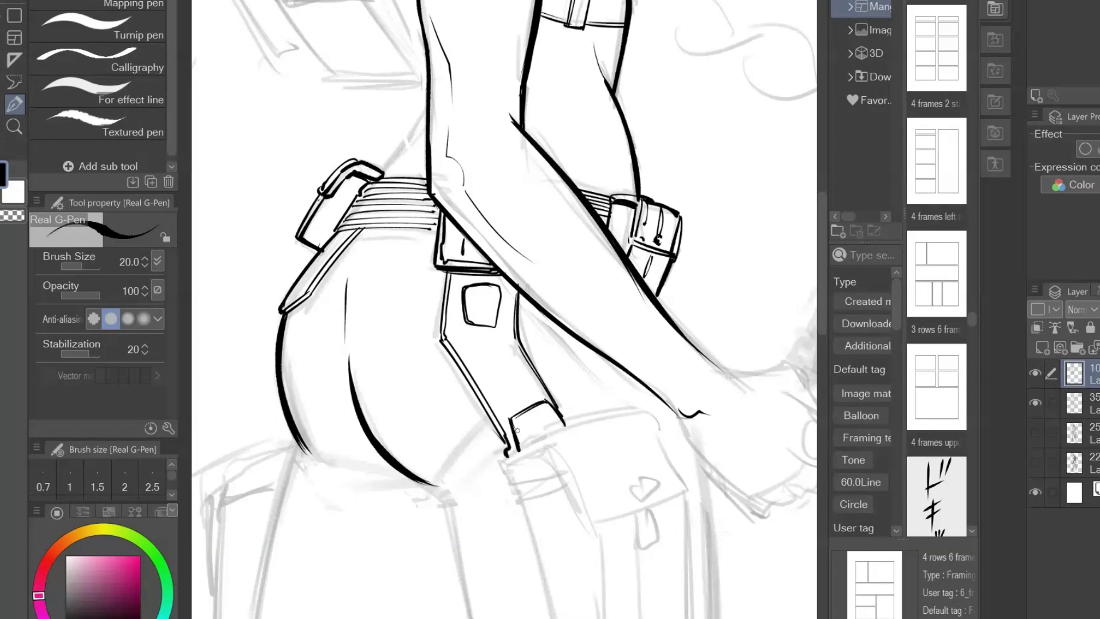
{"action": "left_click_drag", "start_coordinate": [521, 341], "coordinate": [564, 410]}
Ink the folded hem band of the shorts between the seat crease and the hip strap.
{"action": "mouse_move", "coordinate": [489, 419]}
{"action": "left_mouse_down"}
{"action": "mouse_move", "coordinate": [429, 497]}
{"action": "mouse_move", "coordinate": [428, 488]}
{"action": "mouse_move", "coordinate": [439, 503]}
{"action": "mouse_move", "coordinate": [504, 452]}
{"action": "left_mouse_up"}
{"action": "left_click_drag", "start_coordinate": [486, 462], "coordinate": [506, 446]}
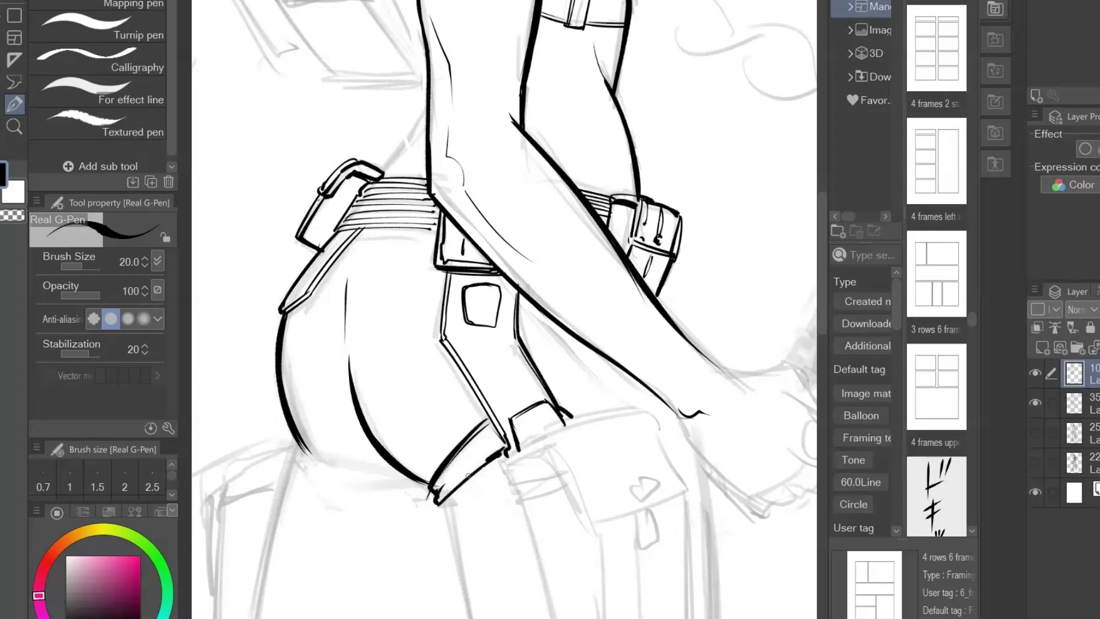
{"action": "left_click_drag", "start_coordinate": [463, 484], "coordinate": [505, 454]}
{"action": "mouse_move", "coordinate": [448, 337]}
{"action": "left_mouse_down"}
{"action": "mouse_move", "coordinate": [490, 417]}
{"action": "mouse_move", "coordinate": [448, 449]}
{"action": "left_mouse_up"}
Ink the front hem of the shorts between the hip strap and the wrist, with small fabric creases above it.
{"action": "left_click_drag", "start_coordinate": [563, 397], "coordinate": [622, 390]}
{"action": "left_click_drag", "start_coordinate": [696, 361], "coordinate": [720, 144]}
{"action": "key", "text": "ctrl+z"}
{"action": "mouse_move", "coordinate": [579, 182]}
{"action": "left_mouse_down"}
{"action": "mouse_move", "coordinate": [682, 183]}
{"action": "mouse_move", "coordinate": [584, 158]}
{"action": "left_mouse_up"}
{"action": "left_click_drag", "start_coordinate": [610, 157], "coordinate": [643, 162]}
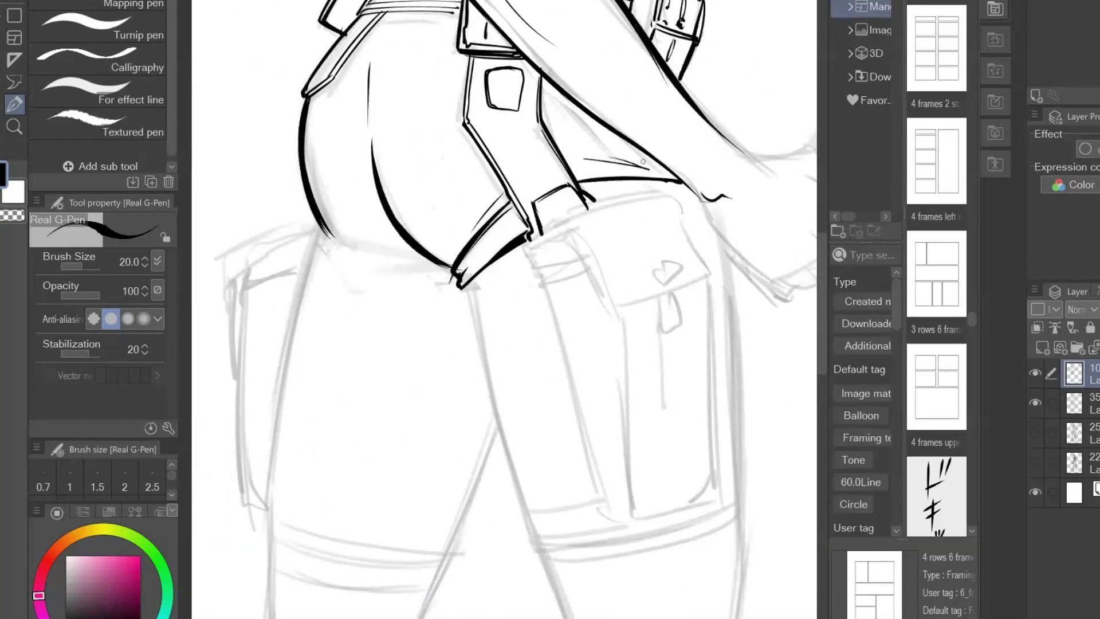
Ink the lower curve of the far buttock from the outer hip to the near hem band.
{"action": "left_click_drag", "start_coordinate": [348, 245], "coordinate": [450, 270]}
{"action": "key", "text": "ctrl+z"}
{"action": "key", "text": "ctrl+z"}
{"action": "left_click_drag", "start_coordinate": [361, 269], "coordinate": [451, 267]}
{"action": "left_click_drag", "start_coordinate": [366, 271], "coordinate": [450, 267]}
{"action": "key", "text": "ctrl+z"}
{"action": "key", "text": "ctrl+z"}
{"action": "mouse_move", "coordinate": [370, 268]}
{"action": "left_mouse_down"}
{"action": "mouse_move", "coordinate": [451, 266]}
{"action": "mouse_move", "coordinate": [438, 267]}
{"action": "left_mouse_up"}
{"action": "key", "text": "ctrl+z"}
{"action": "key", "text": "ctrl+z"}
{"action": "left_click_drag", "start_coordinate": [351, 252], "coordinate": [449, 263]}
{"action": "left_click_drag", "start_coordinate": [331, 230], "coordinate": [417, 261]}
Ink the far leg's shorts hem as a short end edge and a second line below the seat curve.
{"action": "left_click_drag", "start_coordinate": [317, 220], "coordinate": [313, 236]}
{"action": "mouse_move", "coordinate": [314, 223]}
{"action": "left_mouse_down"}
{"action": "mouse_move", "coordinate": [306, 249]}
{"action": "mouse_move", "coordinate": [435, 266]}
{"action": "left_mouse_up"}
{"action": "key", "text": "ctrl+z"}
{"action": "left_click_drag", "start_coordinate": [306, 247], "coordinate": [452, 267]}
{"action": "key", "text": "ctrl+z"}
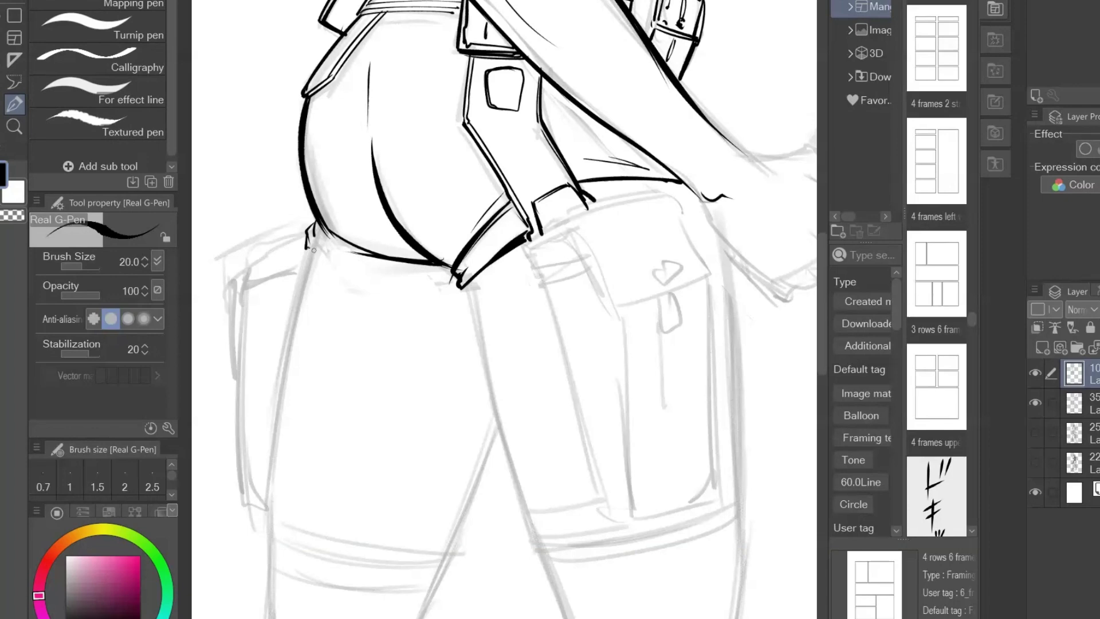
{"action": "left_click_drag", "start_coordinate": [305, 250], "coordinate": [454, 268]}
Ink the outline of the large flap on the near thigh pouch, including its folded side edge.
{"action": "mouse_move", "coordinate": [498, 613]}
{"action": "left_mouse_down"}
{"action": "mouse_move", "coordinate": [475, 422]}
{"action": "mouse_move", "coordinate": [384, 532]}
{"action": "left_mouse_up"}
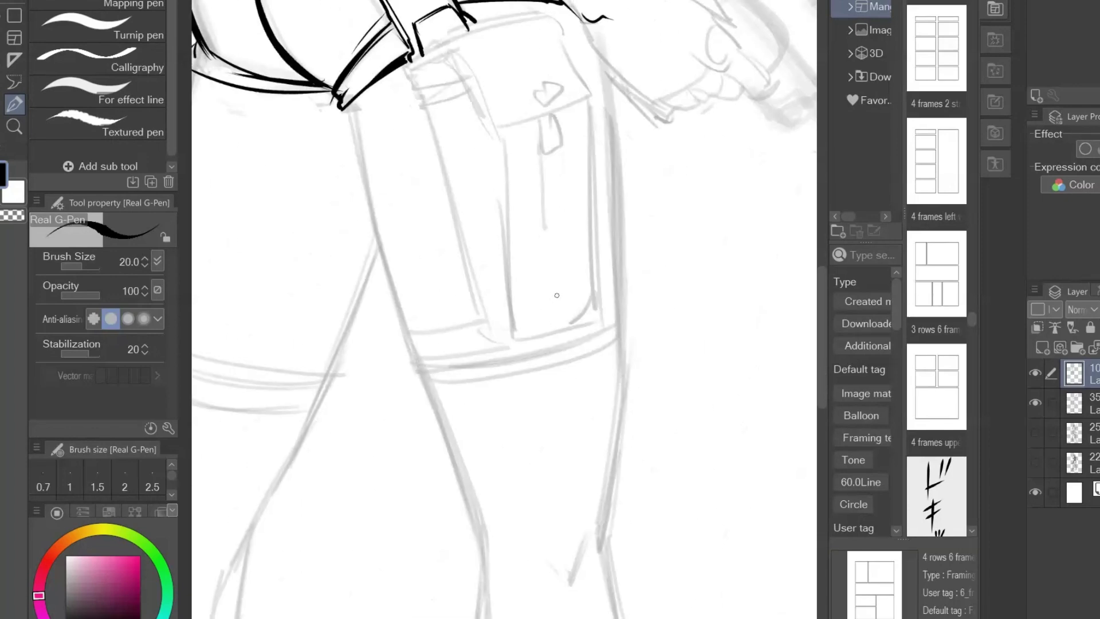
{"action": "mouse_move", "coordinate": [412, 74]}
{"action": "left_mouse_down"}
{"action": "mouse_move", "coordinate": [465, 47]}
{"action": "mouse_move", "coordinate": [412, 70]}
{"action": "mouse_move", "coordinate": [469, 29]}
{"action": "mouse_move", "coordinate": [496, 136]}
{"action": "left_mouse_up"}
{"action": "mouse_move", "coordinate": [470, 61]}
{"action": "left_mouse_down"}
{"action": "mouse_move", "coordinate": [500, 133]}
{"action": "mouse_move", "coordinate": [590, 95]}
{"action": "left_mouse_up"}
{"action": "left_click_drag", "start_coordinate": [538, 119], "coordinate": [596, 94]}
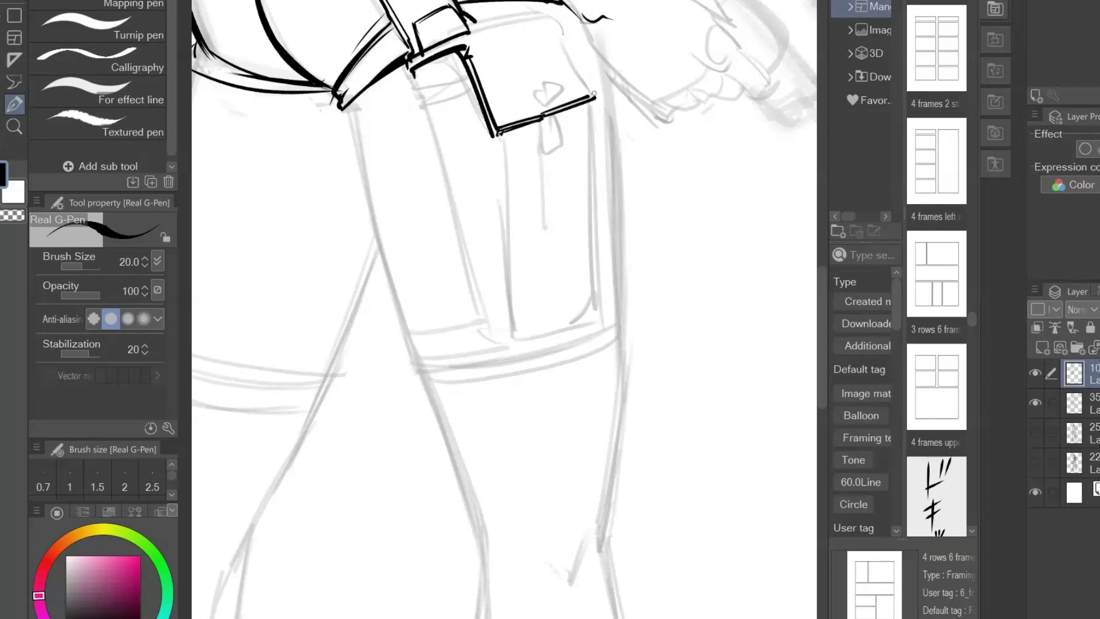
{"action": "mouse_move", "coordinate": [471, 27]}
{"action": "left_mouse_down"}
{"action": "mouse_move", "coordinate": [555, 9]}
{"action": "mouse_move", "coordinate": [573, 23]}
{"action": "mouse_move", "coordinate": [590, 96]}
{"action": "left_mouse_up"}
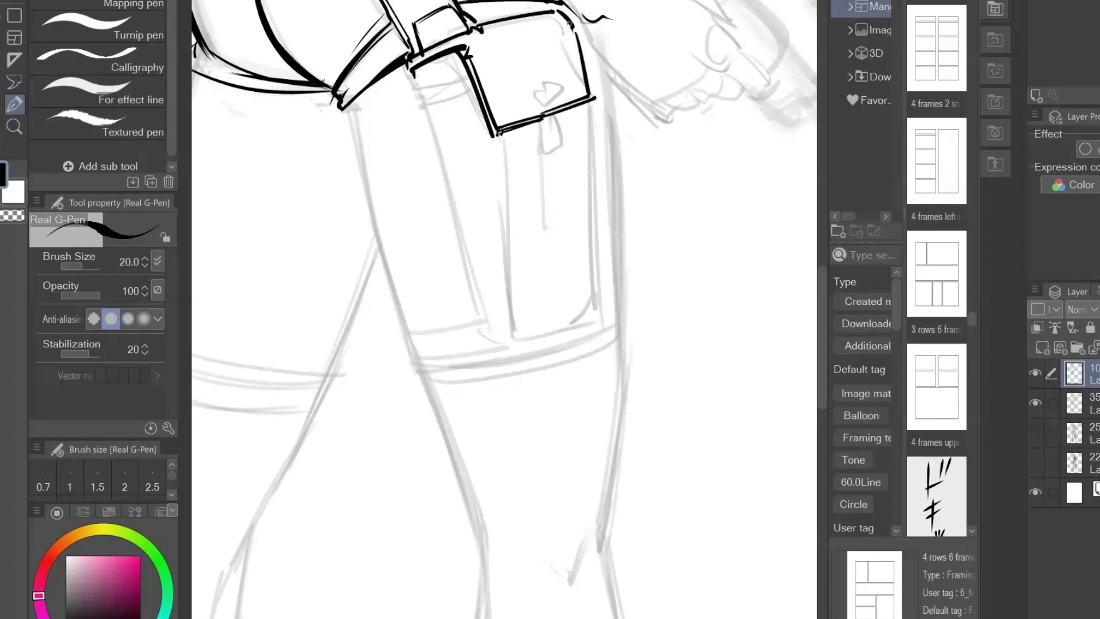
Ink the thigh pouch flap's surface marks, its buckle and hanging tab, and the vertical seam beneath.
{"action": "mouse_move", "coordinate": [570, 28]}
{"action": "left_mouse_down"}
{"action": "mouse_move", "coordinate": [578, 47]}
{"action": "mouse_move", "coordinate": [560, 38]}
{"action": "left_mouse_up"}
{"action": "mouse_move", "coordinate": [485, 56]}
{"action": "left_mouse_down"}
{"action": "mouse_move", "coordinate": [518, 47]}
{"action": "mouse_move", "coordinate": [593, 96]}
{"action": "mouse_move", "coordinate": [554, 91]}
{"action": "mouse_move", "coordinate": [534, 112]}
{"action": "mouse_move", "coordinate": [557, 90]}
{"action": "mouse_move", "coordinate": [561, 106]}
{"action": "mouse_move", "coordinate": [534, 114]}
{"action": "left_mouse_up"}
{"action": "key", "text": "ctrl+z"}
{"action": "mouse_move", "coordinate": [536, 93]}
{"action": "left_mouse_down"}
{"action": "mouse_move", "coordinate": [560, 90]}
{"action": "mouse_move", "coordinate": [544, 152]}
{"action": "left_mouse_up"}
{"action": "mouse_move", "coordinate": [544, 152]}
{"action": "left_mouse_down"}
{"action": "mouse_move", "coordinate": [561, 148]}
{"action": "mouse_move", "coordinate": [548, 150]}
{"action": "mouse_move", "coordinate": [559, 134]}
{"action": "mouse_move", "coordinate": [553, 239]}
{"action": "left_mouse_up"}
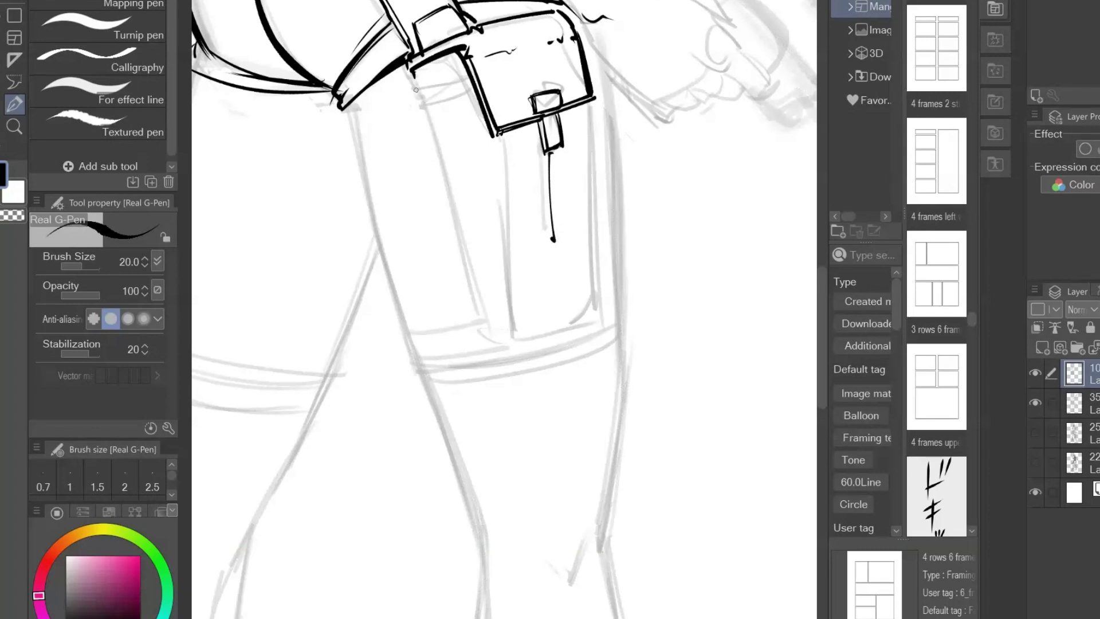
Ink the thigh pouch's shaded side opening and long side panel, and erase the line overshooting its lower corner.
{"action": "mouse_move", "coordinate": [406, 63]}
{"action": "left_mouse_down"}
{"action": "mouse_move", "coordinate": [427, 137]}
{"action": "mouse_move", "coordinate": [429, 100]}
{"action": "mouse_move", "coordinate": [430, 128]}
{"action": "left_mouse_up"}
{"action": "mouse_move", "coordinate": [421, 84]}
{"action": "left_mouse_down"}
{"action": "mouse_move", "coordinate": [462, 68]}
{"action": "mouse_move", "coordinate": [468, 82]}
{"action": "left_mouse_up"}
{"action": "mouse_move", "coordinate": [422, 91]}
{"action": "left_mouse_down"}
{"action": "mouse_move", "coordinate": [471, 86]}
{"action": "mouse_move", "coordinate": [424, 70]}
{"action": "mouse_move", "coordinate": [463, 53]}
{"action": "mouse_move", "coordinate": [436, 70]}
{"action": "mouse_move", "coordinate": [474, 88]}
{"action": "left_mouse_up"}
{"action": "left_click_drag", "start_coordinate": [429, 122], "coordinate": [494, 333]}
{"action": "key", "text": "ctrl+z"}
{"action": "mouse_move", "coordinate": [505, 139]}
{"action": "left_mouse_down"}
{"action": "mouse_move", "coordinate": [512, 354]}
{"action": "mouse_move", "coordinate": [515, 314]}
{"action": "mouse_move", "coordinate": [517, 345]}
{"action": "mouse_move", "coordinate": [515, 332]}
{"action": "left_mouse_up"}
{"action": "key", "text": "ctrl+z"}
{"action": "key", "text": "ctrl+z"}
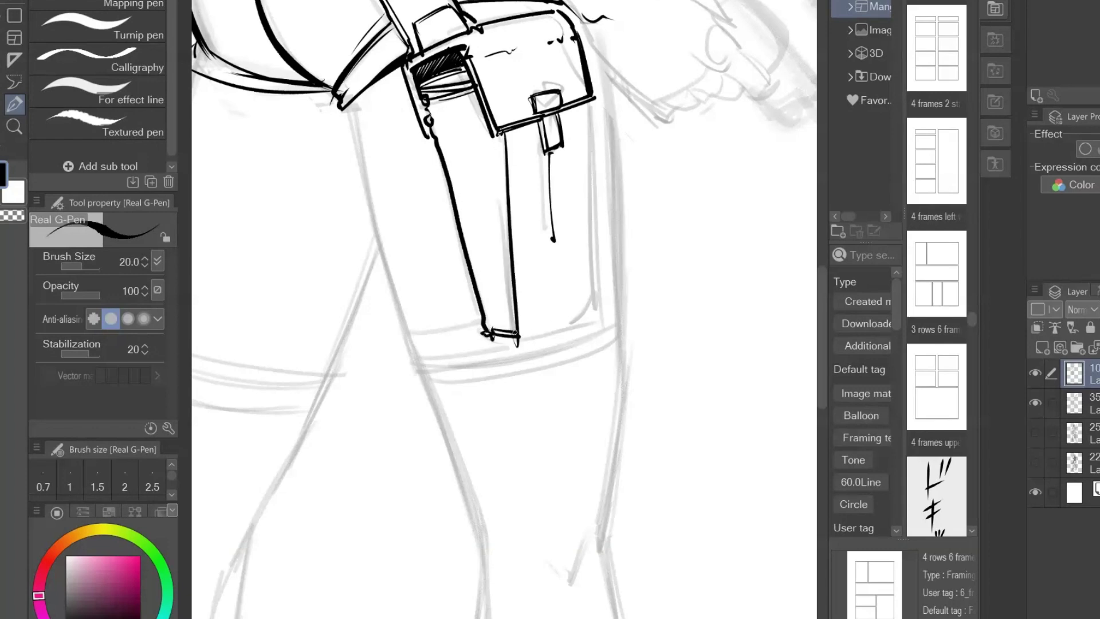
{"action": "left_click", "coordinate": [12, 217]}
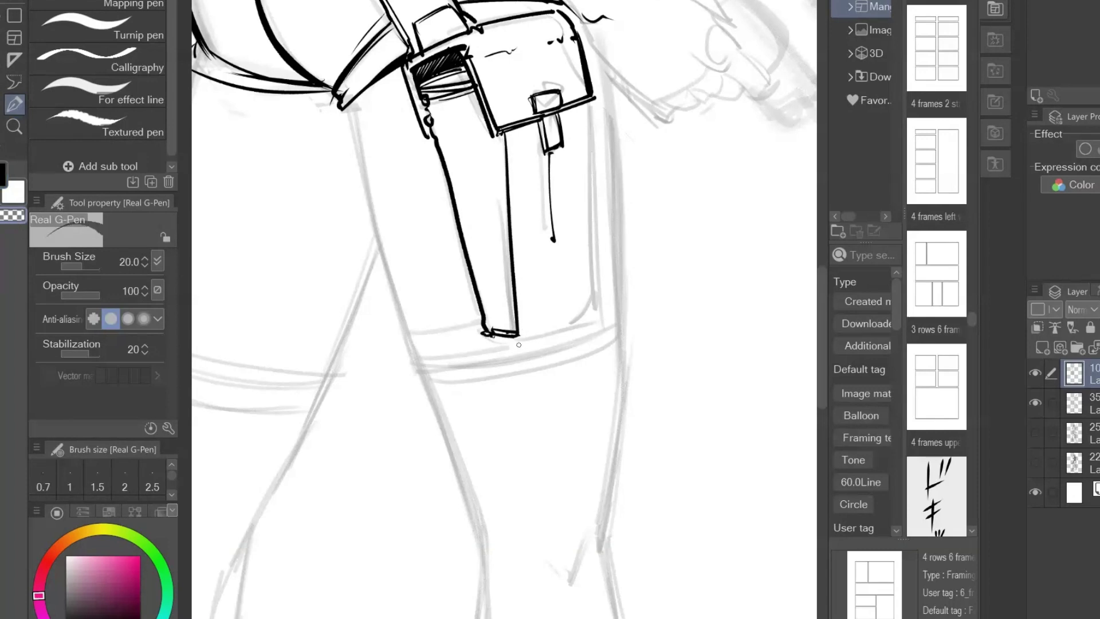
{"action": "key", "text": "c"}
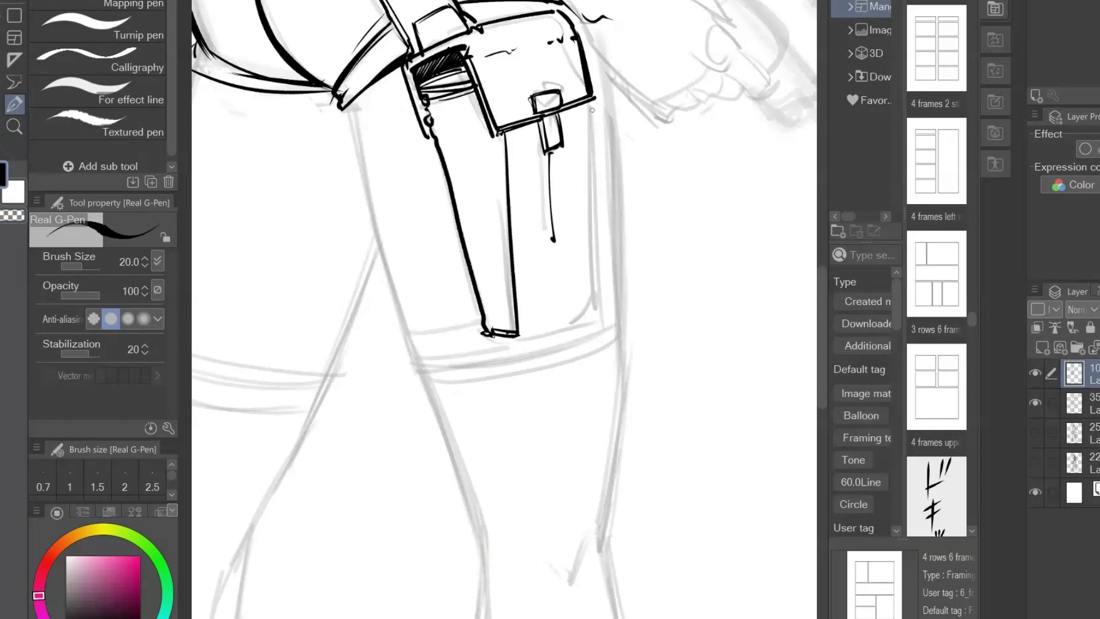
Ink the thigh pouch's front and bottom edges, and add short hatch marks on its face.
{"action": "left_click_drag", "start_coordinate": [592, 102], "coordinate": [595, 315]}
{"action": "key", "text": "ctrl+z"}
{"action": "left_click_drag", "start_coordinate": [591, 98], "coordinate": [594, 293]}
{"action": "left_click_drag", "start_coordinate": [593, 255], "coordinate": [594, 313]}
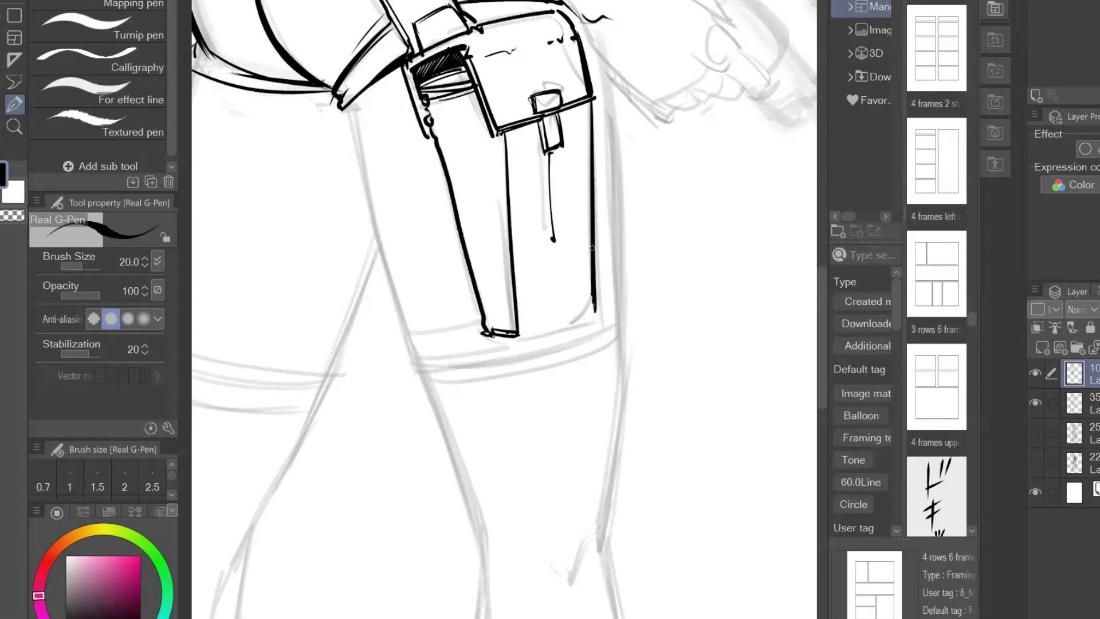
{"action": "left_click_drag", "start_coordinate": [516, 335], "coordinate": [597, 313]}
{"action": "key", "text": "ctrl+z"}
{"action": "key", "text": "ctrl+z"}
{"action": "mouse_move", "coordinate": [507, 336]}
{"action": "left_mouse_down"}
{"action": "mouse_move", "coordinate": [600, 313]}
{"action": "mouse_move", "coordinate": [512, 339]}
{"action": "mouse_move", "coordinate": [582, 295]}
{"action": "mouse_move", "coordinate": [574, 300]}
{"action": "left_mouse_up"}
{"action": "left_click_drag", "start_coordinate": [540, 310], "coordinate": [552, 303]}
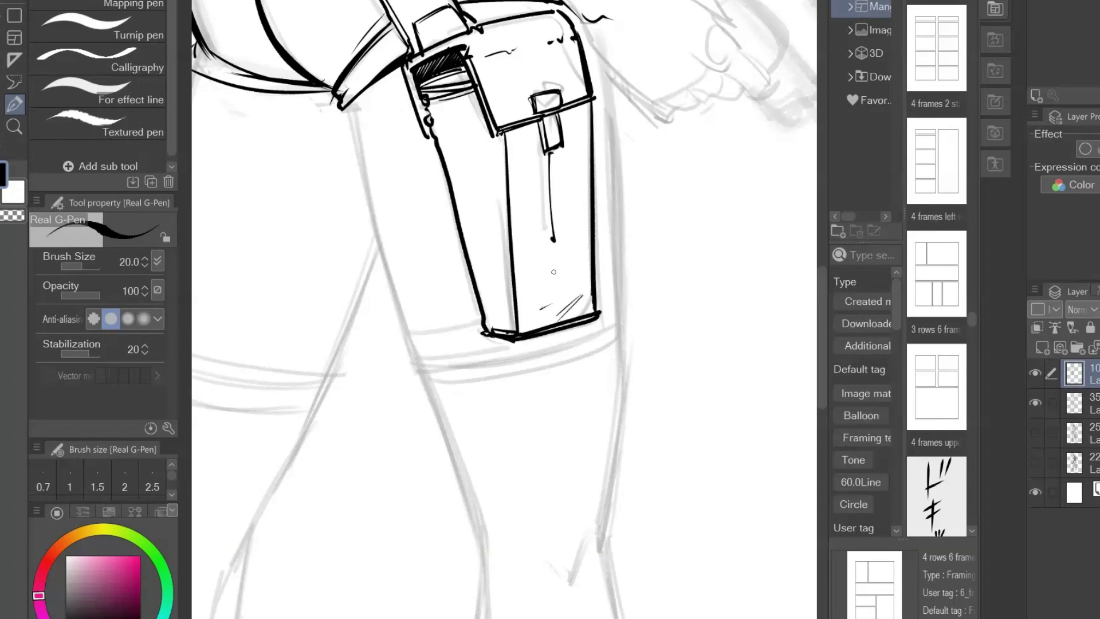
{"action": "left_click_drag", "start_coordinate": [568, 236], "coordinate": [553, 244]}
Ink the band around the thigh beneath the pouch, with two short dividing lines across it.
{"action": "left_click_drag", "start_coordinate": [401, 331], "coordinate": [485, 321]}
{"action": "key", "text": "ctrl+z"}
{"action": "mouse_move", "coordinate": [401, 328]}
{"action": "left_mouse_down"}
{"action": "mouse_move", "coordinate": [412, 367]}
{"action": "mouse_move", "coordinate": [613, 310]}
{"action": "left_mouse_up"}
{"action": "key", "text": "ctrl+z"}
{"action": "mouse_move", "coordinate": [412, 362]}
{"action": "left_mouse_down"}
{"action": "mouse_move", "coordinate": [579, 345]}
{"action": "mouse_move", "coordinate": [624, 315]}
{"action": "mouse_move", "coordinate": [619, 287]}
{"action": "mouse_move", "coordinate": [622, 315]}
{"action": "left_mouse_up"}
{"action": "key", "text": "ctrl+z"}
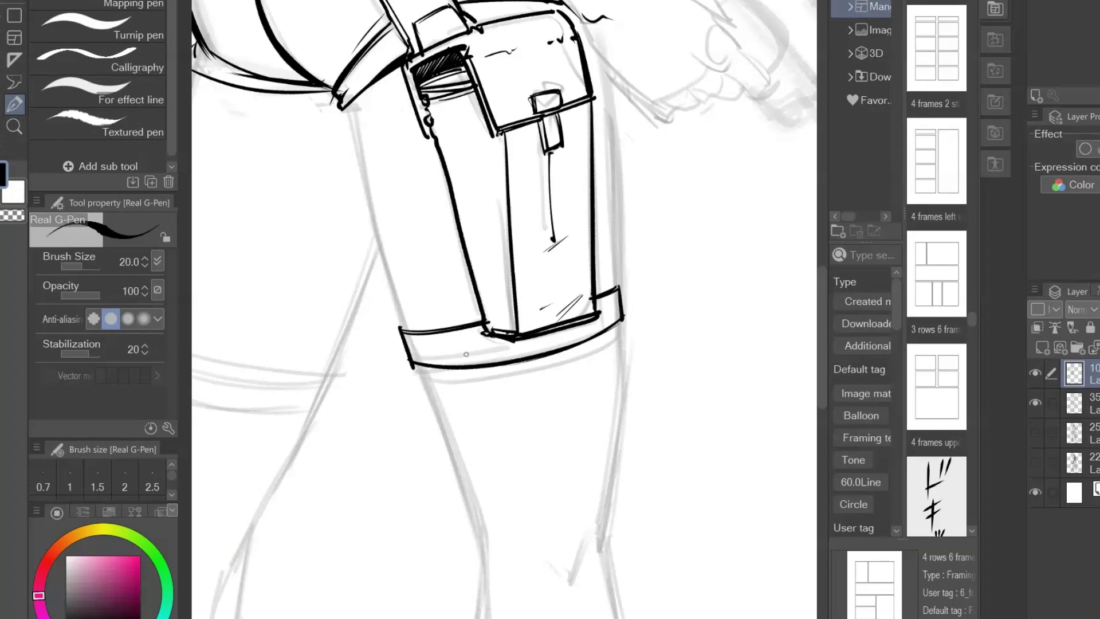
{"action": "left_click_drag", "start_coordinate": [464, 328], "coordinate": [474, 365]}
{"action": "left_click_drag", "start_coordinate": [559, 330], "coordinate": [561, 348]}
Ink the rear contour of the near thigh from the shorts hem down to the thigh band.
{"action": "left_click_drag", "start_coordinate": [349, 109], "coordinate": [400, 322]}
{"action": "key", "text": "ctrl+z"}
{"action": "left_click_drag", "start_coordinate": [348, 106], "coordinate": [400, 321]}
{"action": "key", "text": "ctrl+z"}
{"action": "left_click_drag", "start_coordinate": [379, 249], "coordinate": [407, 330]}
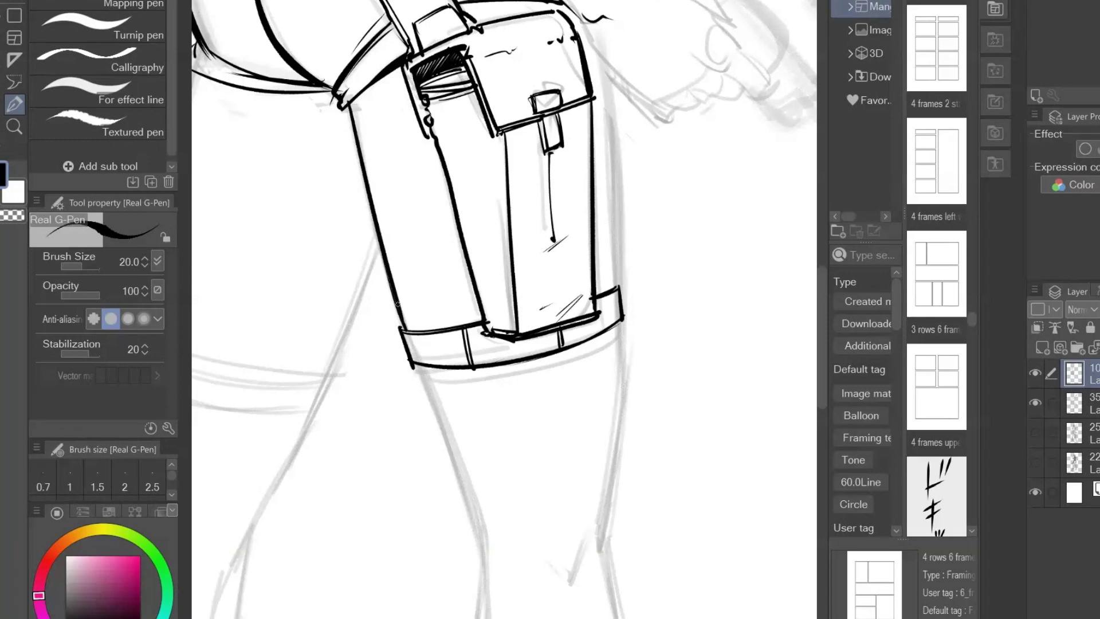
{"action": "left_click_drag", "start_coordinate": [373, 198], "coordinate": [414, 338]}
{"action": "key", "text": "ctrl+z"}
{"action": "left_click_drag", "start_coordinate": [354, 104], "coordinate": [415, 337]}
{"action": "key", "text": "ctrl+z"}
{"action": "left_click_drag", "start_coordinate": [351, 103], "coordinate": [380, 255]}
Erase the overshooting line ends at the thigh band's rear corner and the pouch's bottom corner, restoring black ink.
{"action": "left_click_drag", "start_coordinate": [595, 396], "coordinate": [560, 177]}
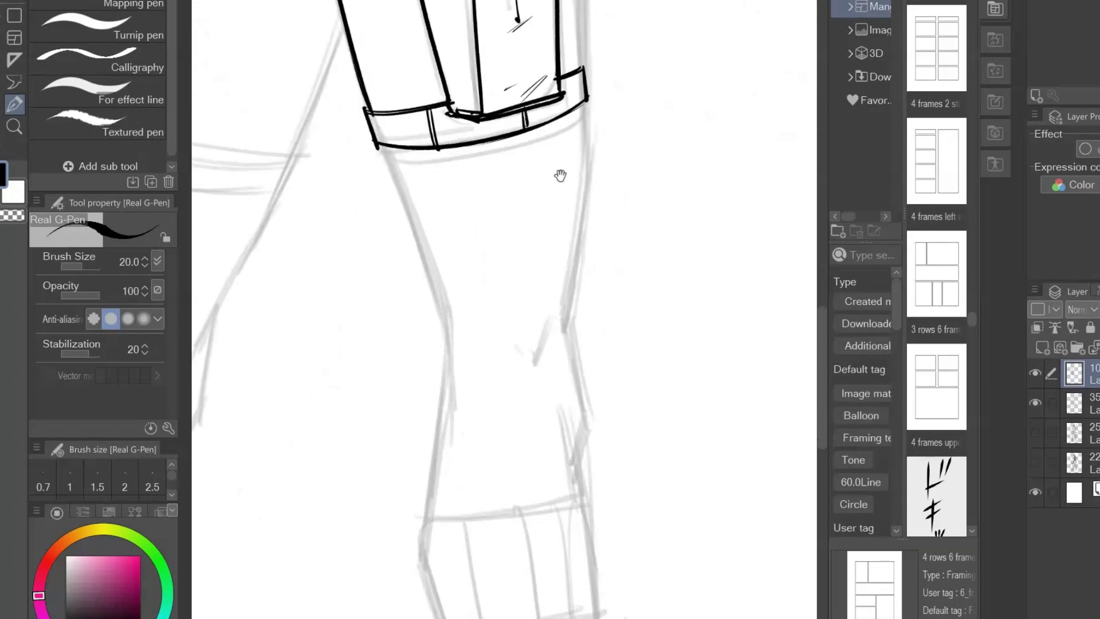
{"action": "key", "text": "c"}
{"action": "left_click_drag", "start_coordinate": [373, 149], "coordinate": [381, 147]}
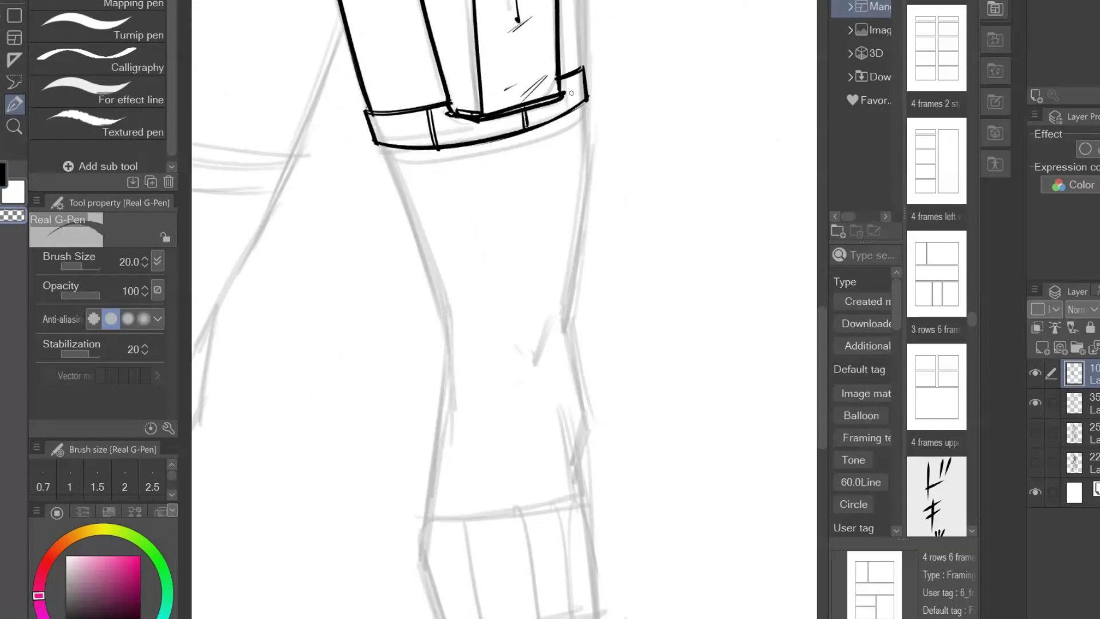
{"action": "left_click_drag", "start_coordinate": [565, 92], "coordinate": [563, 99]}
{"action": "left_click", "coordinate": [5, 173]}
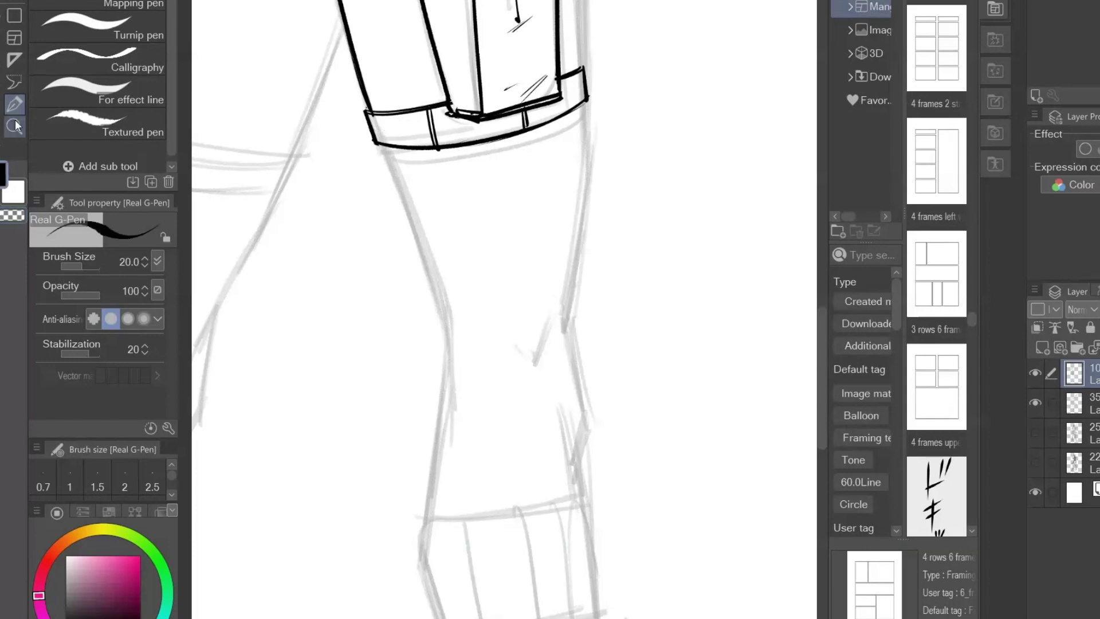
Ink the thigh's front contour beside the pouch and both thigh contours from the band down to the knee.
{"action": "left_click_drag", "start_coordinate": [604, 226], "coordinate": [521, 483]}
{"action": "left_click_drag", "start_coordinate": [483, 64], "coordinate": [498, 361]}
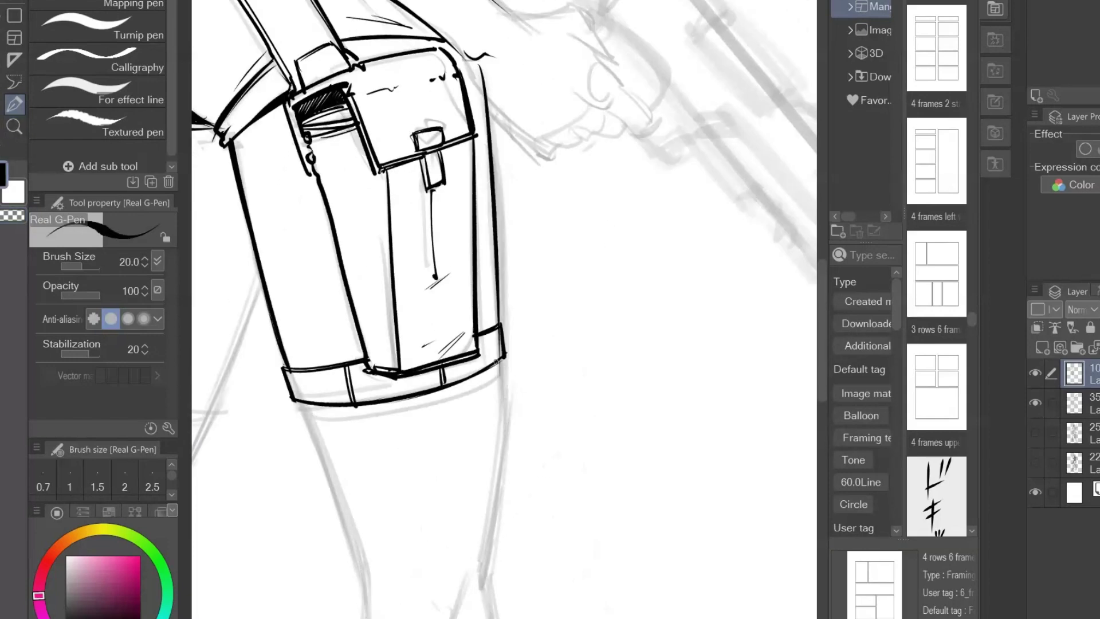
{"action": "scroll", "coordinate": [545, 342], "scroll_direction": "down", "scroll_amount": 5}
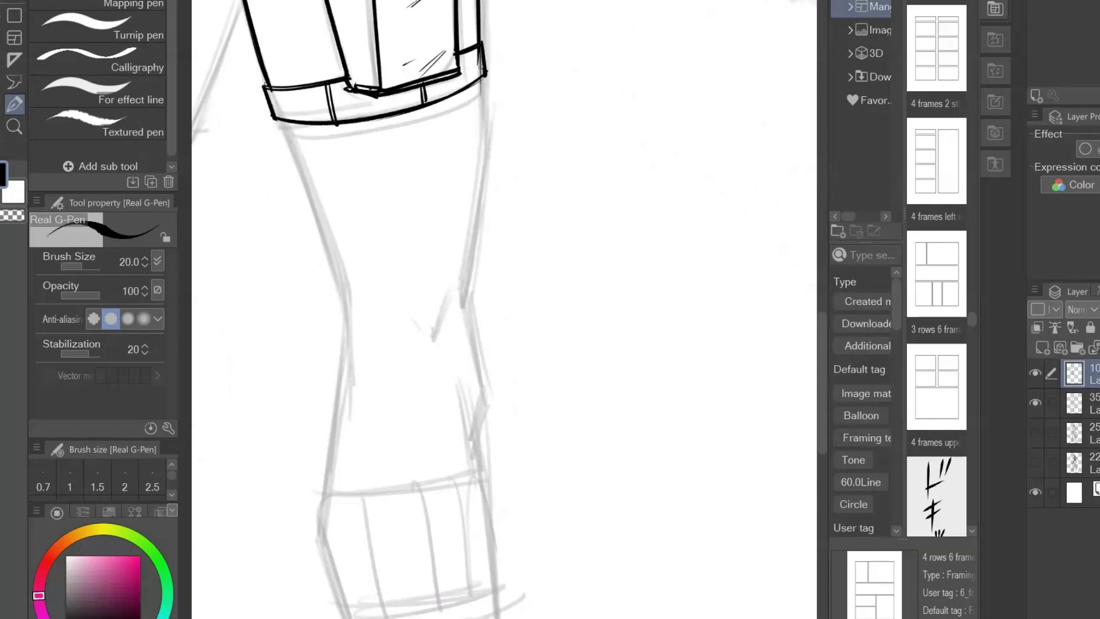
{"action": "mouse_move", "coordinate": [486, 72]}
{"action": "left_mouse_down"}
{"action": "mouse_move", "coordinate": [467, 338]}
{"action": "mouse_move", "coordinate": [452, 343]}
{"action": "left_mouse_up"}
{"action": "key", "text": "ctrl+z"}
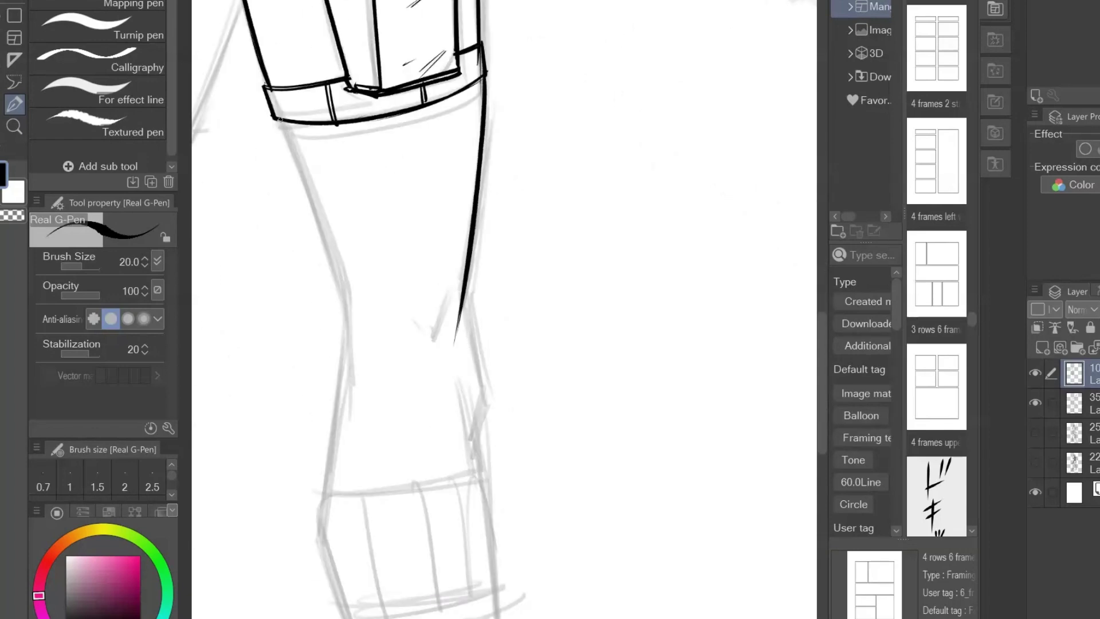
{"action": "mouse_move", "coordinate": [285, 119]}
{"action": "left_mouse_down"}
{"action": "mouse_move", "coordinate": [349, 331]}
{"action": "mouse_move", "coordinate": [303, 166]}
{"action": "left_mouse_up"}
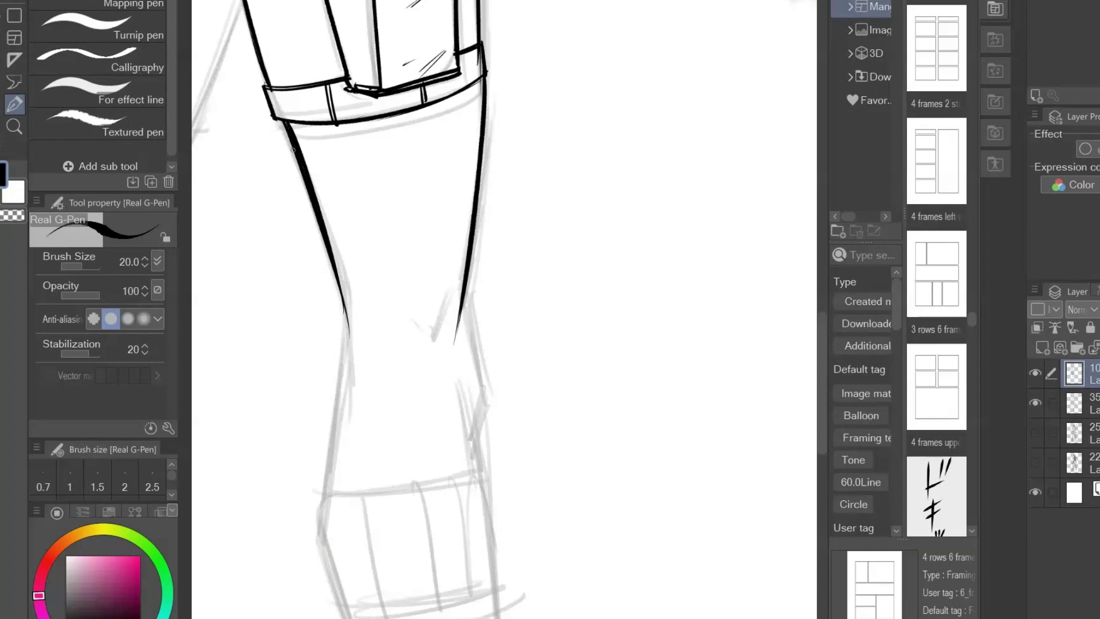
Ink the short angled crease above the near knee.
{"action": "mouse_move", "coordinate": [403, 291]}
{"action": "left_mouse_down"}
{"action": "mouse_move", "coordinate": [435, 342]}
{"action": "mouse_move", "coordinate": [450, 312]}
{"action": "mouse_move", "coordinate": [409, 355]}
{"action": "left_mouse_up"}
{"action": "key", "text": "ctrl+z"}
{"action": "key", "text": "ctrl+z"}
{"action": "left_click_drag", "start_coordinate": [456, 270], "coordinate": [422, 354]}
Ink the front contour of the near knee, bulging forward and angling back in below the kneecap.
{"action": "left_click_drag", "start_coordinate": [554, 403], "coordinate": [544, 310]}
{"action": "left_click_drag", "start_coordinate": [461, 147], "coordinate": [476, 301]}
{"action": "key", "text": "ctrl+z"}
{"action": "left_click_drag", "start_coordinate": [458, 183], "coordinate": [474, 301]}
{"action": "left_click_drag", "start_coordinate": [458, 199], "coordinate": [475, 308]}
{"action": "key", "text": "ctrl+z"}
{"action": "mouse_move", "coordinate": [458, 180]}
{"action": "left_mouse_down"}
{"action": "mouse_move", "coordinate": [475, 303]}
{"action": "mouse_move", "coordinate": [467, 280]}
{"action": "left_mouse_up"}
{"action": "left_click_drag", "start_coordinate": [462, 341], "coordinate": [473, 299]}
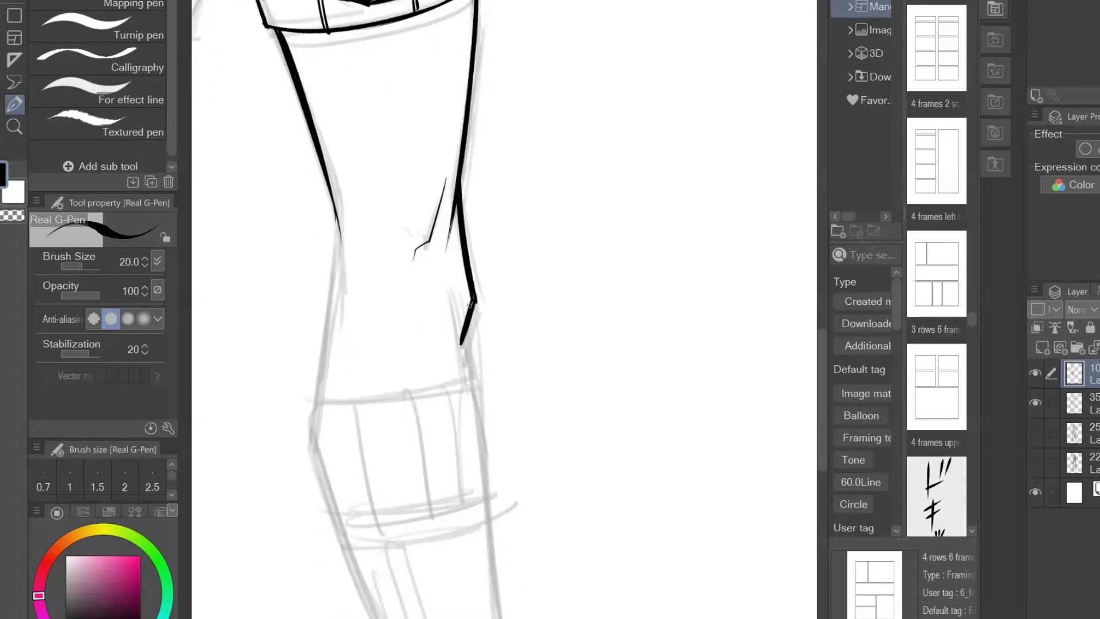
Ink the kneecap's inner detail lines and the back-of-knee contour down to the cuff on the lower leg.
{"action": "left_click", "coordinate": [433, 254]}
{"action": "left_click_drag", "start_coordinate": [445, 257], "coordinate": [456, 326]}
{"action": "key", "text": "ctrl+z"}
{"action": "left_click_drag", "start_coordinate": [347, 182], "coordinate": [343, 282]}
{"action": "left_click_drag", "start_coordinate": [347, 169], "coordinate": [319, 411]}
{"action": "key", "text": "ctrl+z"}
{"action": "left_click_drag", "start_coordinate": [335, 202], "coordinate": [315, 411]}
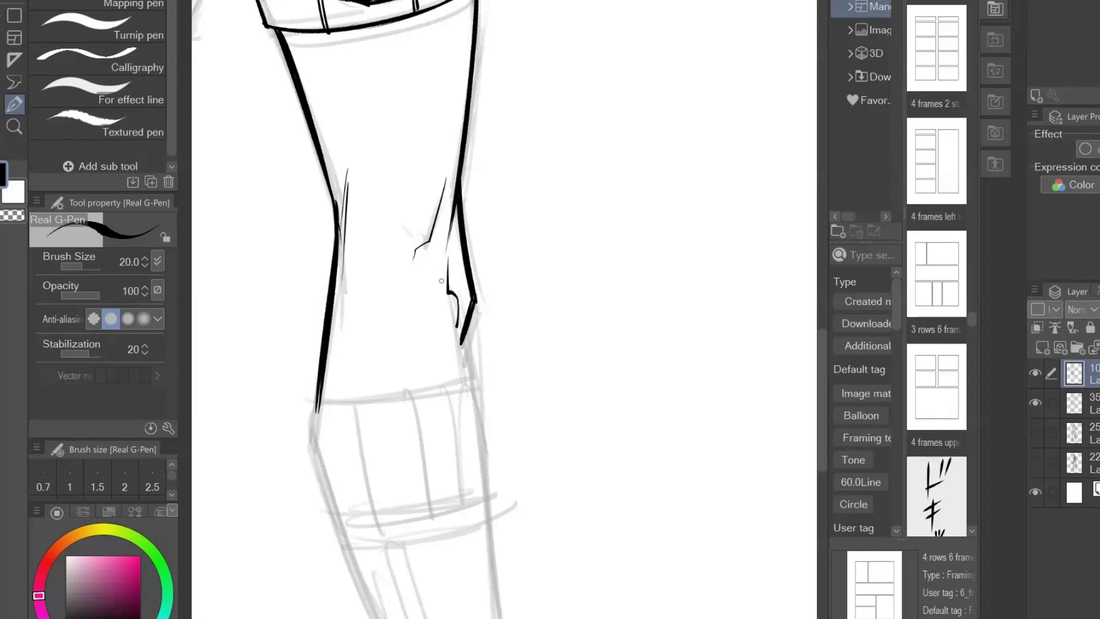
{"action": "left_click_drag", "start_coordinate": [441, 269], "coordinate": [458, 378]}
Ink the curved upper edge of the cuff below the near knee.
{"action": "left_click_drag", "start_coordinate": [609, 426], "coordinate": [613, 172]}
{"action": "mouse_move", "coordinate": [319, 153]}
{"action": "left_mouse_down"}
{"action": "mouse_move", "coordinate": [491, 115]}
{"action": "mouse_move", "coordinate": [480, 127]}
{"action": "left_mouse_up"}
{"action": "key", "text": "ctrl+z"}
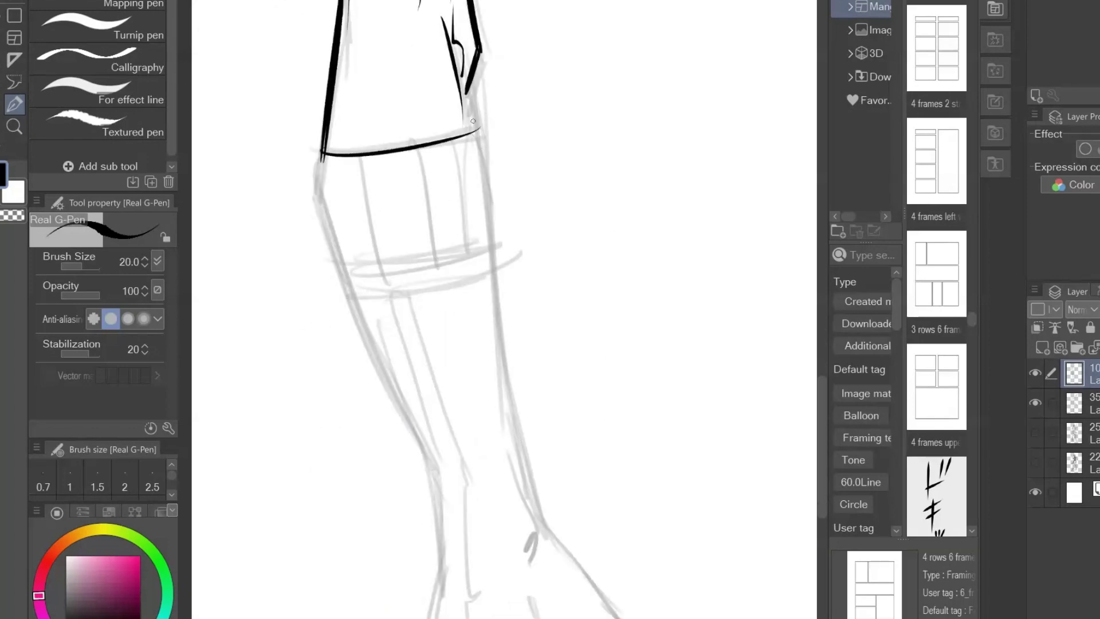
{"action": "left_click_drag", "start_coordinate": [356, 157], "coordinate": [479, 129]}
{"action": "key", "text": "ctrl+z"}
{"action": "key", "text": "ctrl+z"}
{"action": "left_click_drag", "start_coordinate": [362, 157], "coordinate": [486, 128]}
{"action": "key", "text": "ctrl+z"}
Ink the front contour from the near knee down to the cuff and the cuff's back side.
{"action": "left_click_drag", "start_coordinate": [474, 75], "coordinate": [476, 134]}
{"action": "left_click_drag", "start_coordinate": [476, 67], "coordinate": [477, 129]}
{"action": "mouse_move", "coordinate": [319, 148]}
{"action": "left_mouse_down"}
{"action": "mouse_move", "coordinate": [342, 278]}
{"action": "mouse_move", "coordinate": [327, 201]}
{"action": "left_mouse_up"}
{"action": "key", "text": "ctrl+z"}
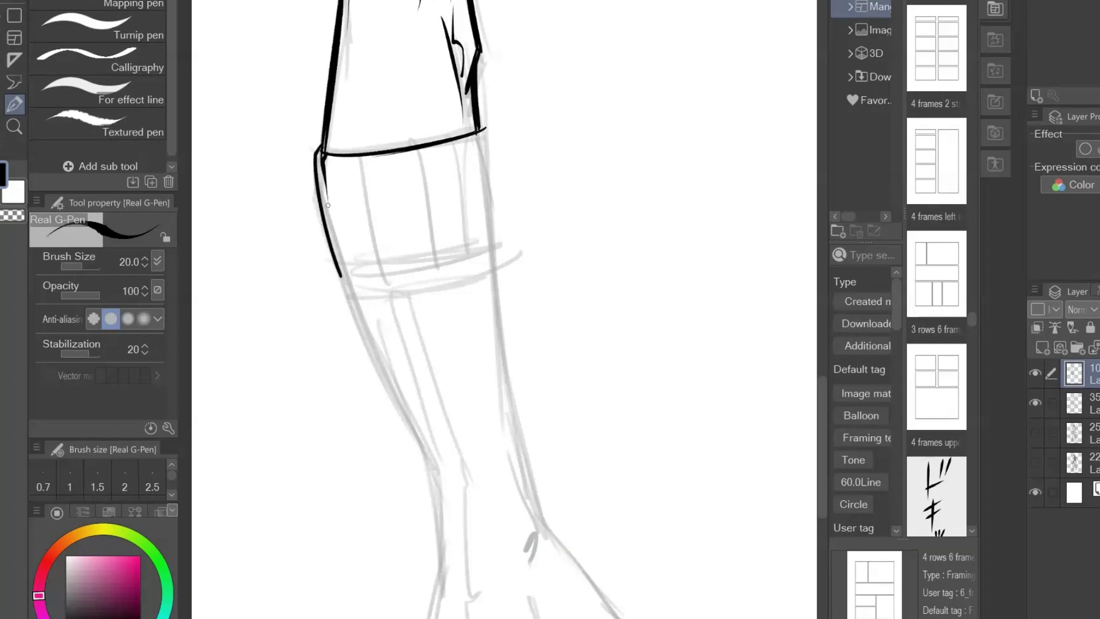
Ink three vertical ribs across the near leg's cuff.
{"action": "left_click_drag", "start_coordinate": [362, 155], "coordinate": [384, 272]}
{"action": "left_click_drag", "start_coordinate": [422, 149], "coordinate": [436, 262]}
{"action": "left_click_drag", "start_coordinate": [457, 143], "coordinate": [476, 261]}
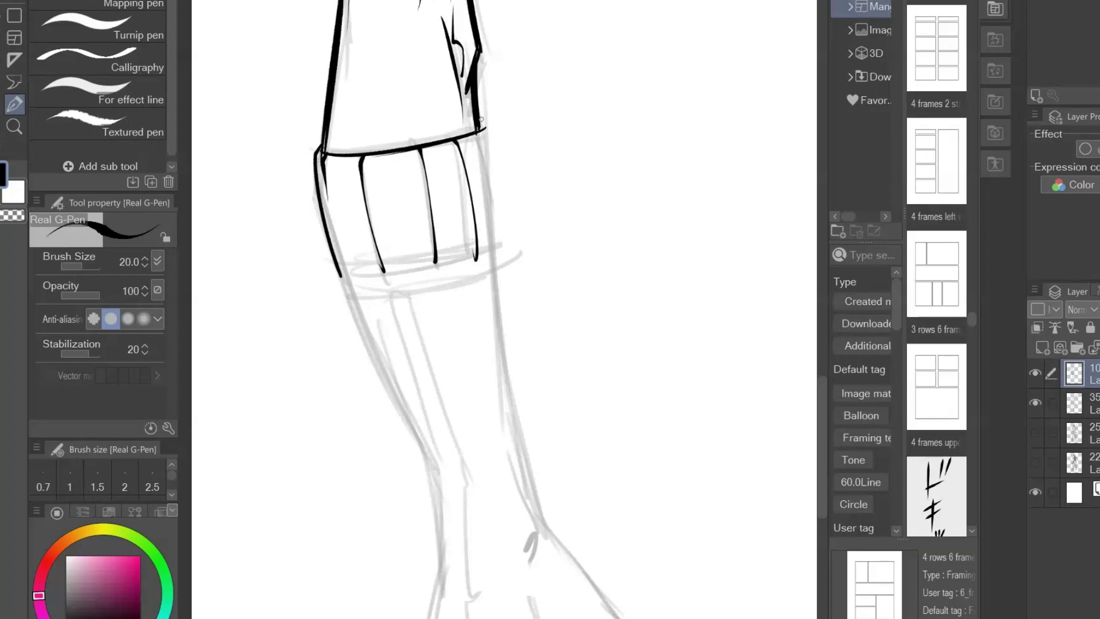
Ink the front side and curved lower edge of the near leg's cuff.
{"action": "left_click_drag", "start_coordinate": [483, 128], "coordinate": [505, 241]}
{"action": "key", "text": "ctrl+z"}
{"action": "mouse_move", "coordinate": [341, 277]}
{"action": "left_mouse_down"}
{"action": "mouse_move", "coordinate": [438, 269]}
{"action": "mouse_move", "coordinate": [506, 240]}
{"action": "mouse_move", "coordinate": [467, 259]}
{"action": "left_mouse_up"}
{"action": "key", "text": "ctrl+z"}
{"action": "key", "text": "ctrl+z"}
Ink the thin trim band directly beneath the near leg's cuff.
{"action": "left_click_drag", "start_coordinate": [592, 399], "coordinate": [570, 254]}
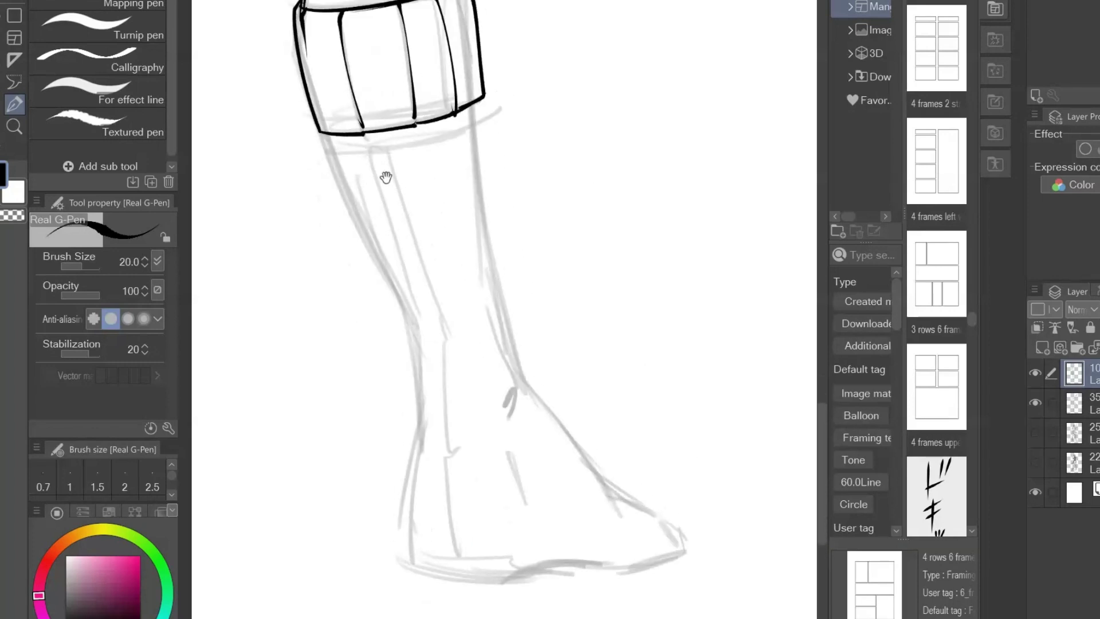
{"action": "mouse_move", "coordinate": [325, 133]}
{"action": "left_mouse_down"}
{"action": "mouse_move", "coordinate": [327, 142]}
{"action": "mouse_move", "coordinate": [462, 117]}
{"action": "left_mouse_up"}
{"action": "key", "text": "ctrl+z"}
{"action": "mouse_move", "coordinate": [325, 143]}
{"action": "left_mouse_down"}
{"action": "mouse_move", "coordinate": [476, 117]}
{"action": "mouse_move", "coordinate": [326, 145]}
{"action": "mouse_move", "coordinate": [439, 135]}
{"action": "mouse_move", "coordinate": [361, 147]}
{"action": "left_mouse_up"}
{"action": "key", "text": "ctrl+z"}
{"action": "left_click_drag", "start_coordinate": [366, 145], "coordinate": [364, 152]}
{"action": "key", "text": "ctrl+z"}
{"action": "key", "text": "ctrl+z"}
{"action": "left_click_drag", "start_coordinate": [388, 146], "coordinate": [480, 115]}
Ink the lower back line running from behind the arm down to the belt.
{"action": "left_click_drag", "start_coordinate": [575, 73], "coordinate": [781, 197]}
{"action": "left_click", "coordinate": [14, 126]}
{"action": "left_click_drag", "start_coordinate": [654, 261], "coordinate": [590, 265]}
{"action": "left_click_drag", "start_coordinate": [699, 270], "coordinate": [648, 371]}
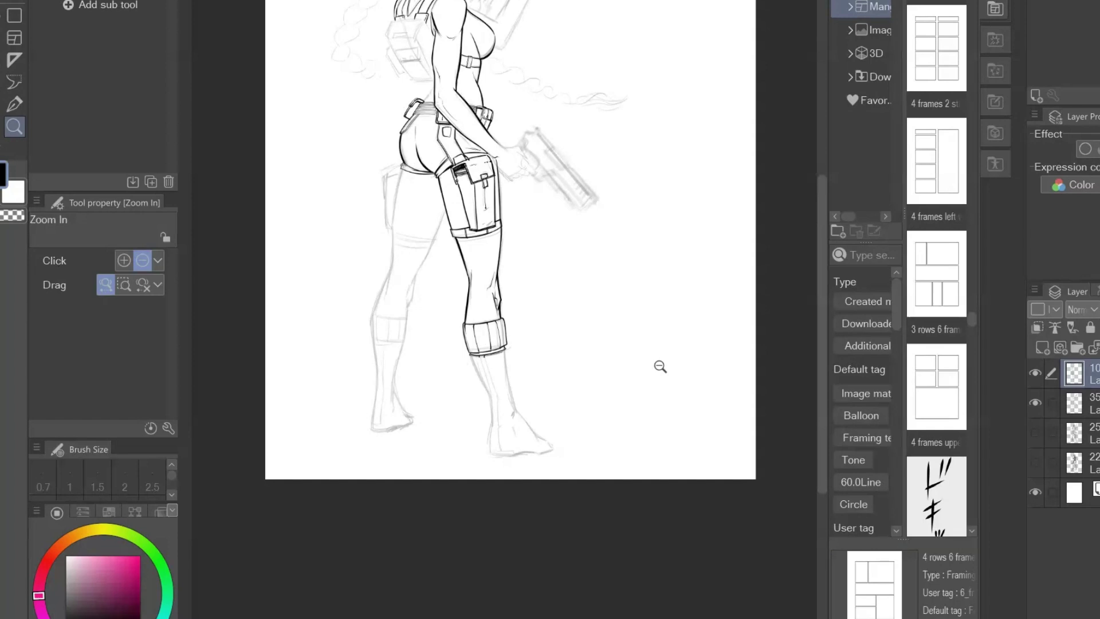
{"action": "mouse_move", "coordinate": [495, 124]}
{"action": "left_mouse_down"}
{"action": "mouse_move", "coordinate": [536, 111]}
{"action": "mouse_move", "coordinate": [491, 114]}
{"action": "mouse_move", "coordinate": [479, 142]}
{"action": "mouse_move", "coordinate": [586, 331]}
{"action": "left_mouse_up"}
{"action": "left_click", "coordinate": [15, 104]}
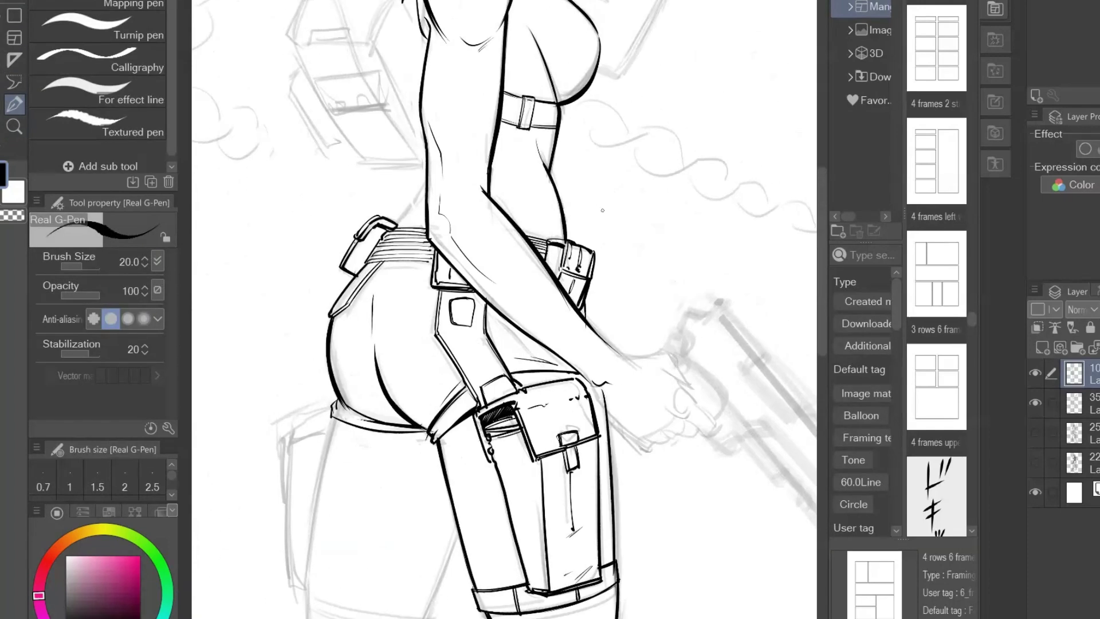
{"action": "left_click_drag", "start_coordinate": [427, 184], "coordinate": [397, 226]}
{"action": "left_click_drag", "start_coordinate": [427, 184], "coordinate": [400, 223]}
Ink the side edges and lower edge of the backpack's upper flap.
{"action": "mouse_move", "coordinate": [402, 1]}
{"action": "left_mouse_down"}
{"action": "mouse_move", "coordinate": [409, 12]}
{"action": "mouse_move", "coordinate": [382, 21]}
{"action": "mouse_move", "coordinate": [374, 56]}
{"action": "left_mouse_up"}
{"action": "key", "text": "ctrl+z"}
{"action": "left_click_drag", "start_coordinate": [396, 0], "coordinate": [379, 67]}
{"action": "key", "text": "ctrl+z"}
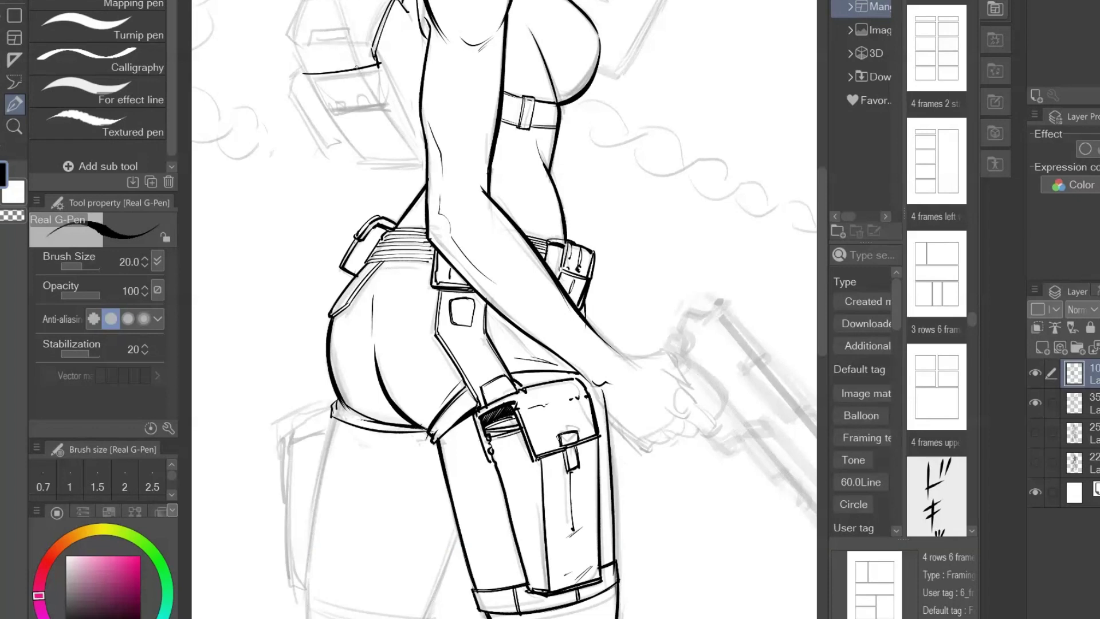
{"action": "left_click_drag", "start_coordinate": [310, 75], "coordinate": [374, 69]}
{"action": "mouse_move", "coordinate": [303, 9]}
{"action": "left_mouse_down"}
{"action": "mouse_move", "coordinate": [289, 30]}
{"action": "mouse_move", "coordinate": [310, 73]}
{"action": "left_mouse_up"}
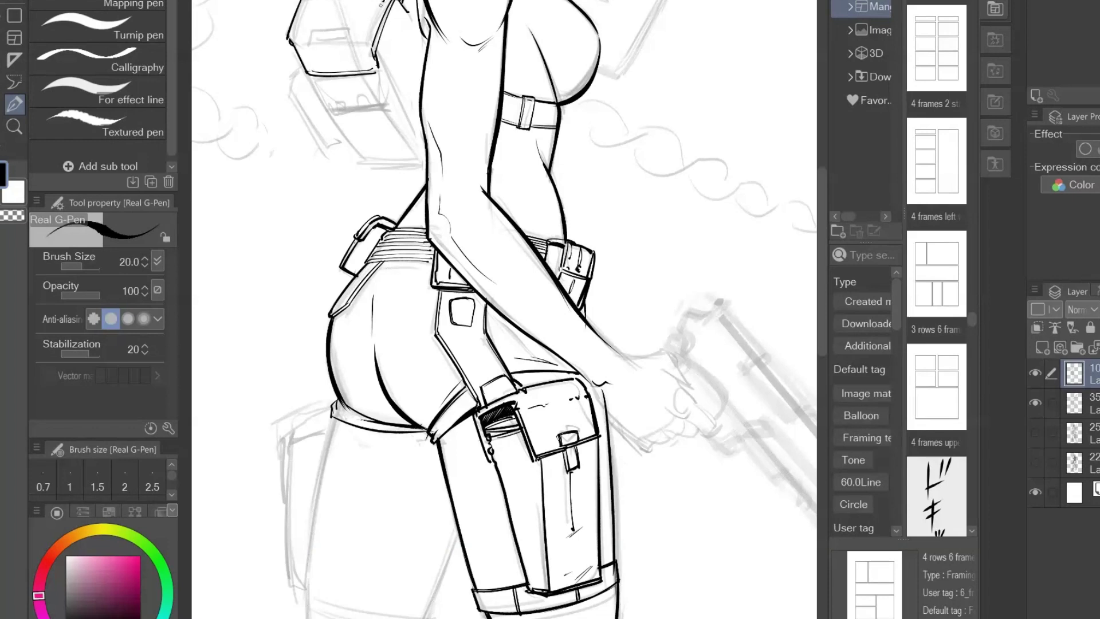
Add the inner detail lines on the backpack flap and ink the pocket outline below it.
{"action": "left_click_drag", "start_coordinate": [381, 5], "coordinate": [369, 33]}
{"action": "left_click_drag", "start_coordinate": [307, 3], "coordinate": [297, 29]}
{"action": "mouse_move", "coordinate": [291, 41]}
{"action": "left_mouse_down"}
{"action": "mouse_move", "coordinate": [377, 43]}
{"action": "mouse_move", "coordinate": [353, 38]}
{"action": "mouse_move", "coordinate": [330, 118]}
{"action": "mouse_move", "coordinate": [400, 108]}
{"action": "left_mouse_up"}
{"action": "left_click_drag", "start_coordinate": [328, 118], "coordinate": [390, 108]}
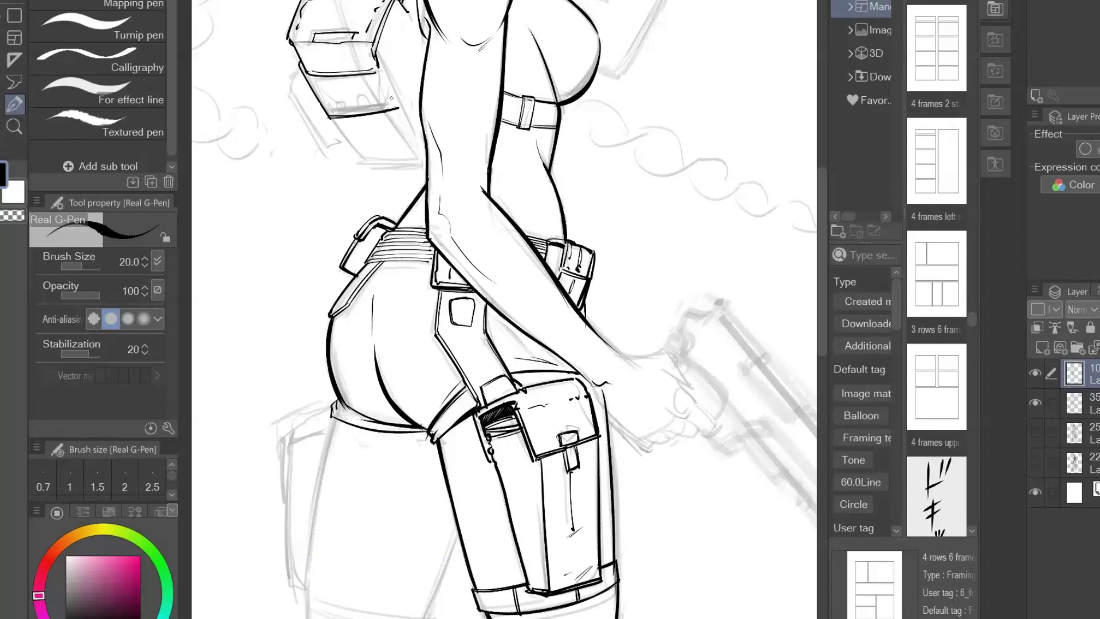
{"action": "left_click_drag", "start_coordinate": [381, 56], "coordinate": [396, 103]}
{"action": "left_click_drag", "start_coordinate": [328, 117], "coordinate": [375, 112]}
Ink the strap line, the backpack's lower body down to its base, and the side pocket behind it.
{"action": "mouse_move", "coordinate": [411, 9]}
{"action": "left_mouse_down"}
{"action": "mouse_move", "coordinate": [394, 67]}
{"action": "mouse_move", "coordinate": [410, 26]}
{"action": "left_mouse_up"}
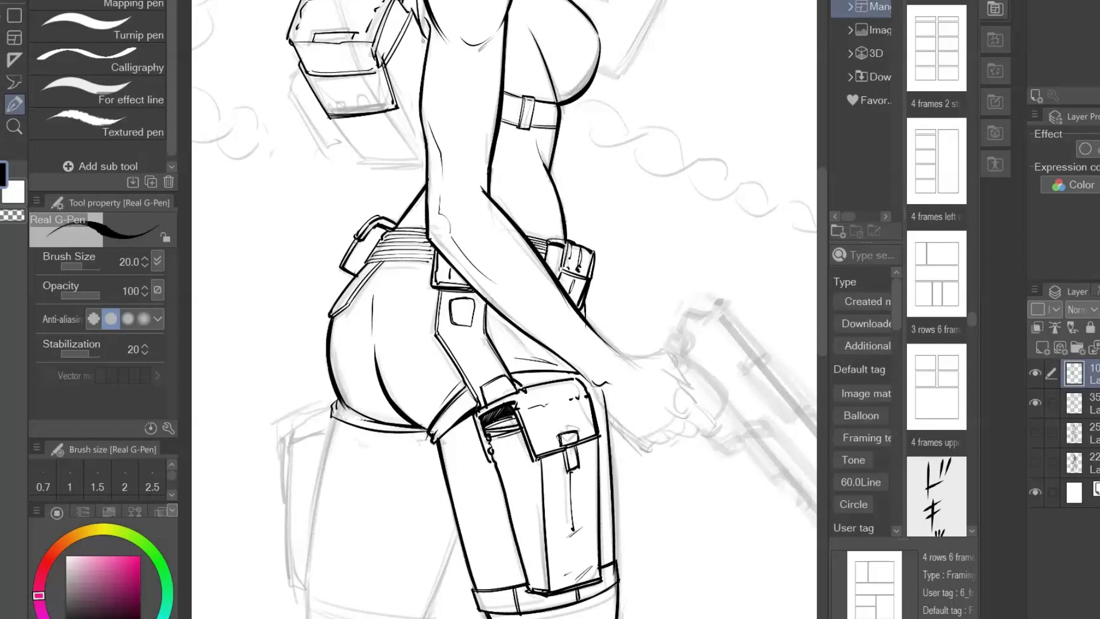
{"action": "left_click_drag", "start_coordinate": [393, 106], "coordinate": [426, 151]}
{"action": "mouse_move", "coordinate": [330, 118]}
{"action": "left_mouse_down"}
{"action": "mouse_move", "coordinate": [374, 169]}
{"action": "mouse_move", "coordinate": [426, 164]}
{"action": "left_mouse_up"}
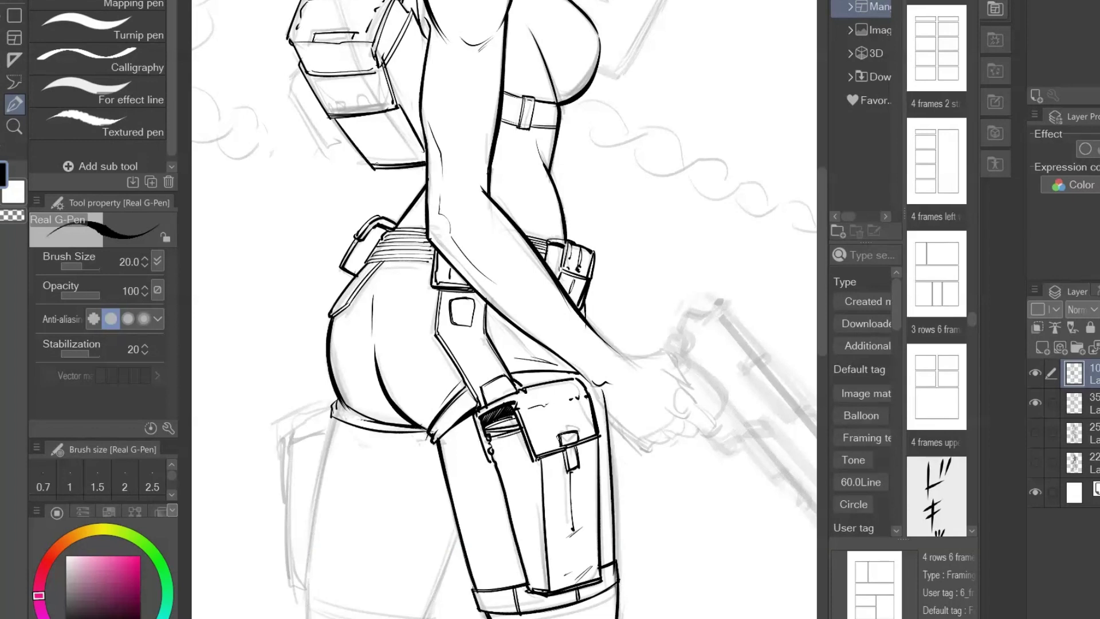
{"action": "mouse_move", "coordinate": [292, 49]}
{"action": "left_mouse_down"}
{"action": "mouse_move", "coordinate": [295, 90]}
{"action": "mouse_move", "coordinate": [333, 145]}
{"action": "left_mouse_up"}
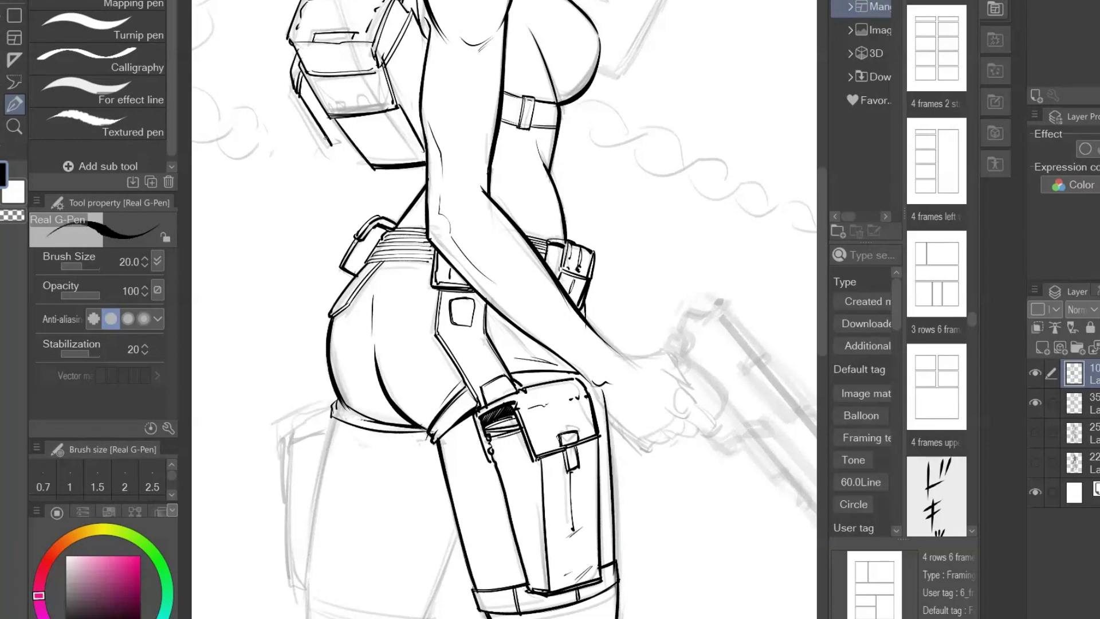
{"action": "mouse_move", "coordinate": [301, 92]}
{"action": "left_mouse_down"}
{"action": "mouse_move", "coordinate": [333, 144]}
{"action": "mouse_move", "coordinate": [351, 139]}
{"action": "mouse_move", "coordinate": [348, 112]}
{"action": "left_mouse_up"}
{"action": "key", "text": "ctrl+z"}
Ink two small buckles on the backpack's pocket and clean up the detail lines on the flap.
{"action": "left_click_drag", "start_coordinate": [311, 75], "coordinate": [329, 112]}
{"action": "left_click_drag", "start_coordinate": [381, 68], "coordinate": [393, 107]}
{"action": "mouse_move", "coordinate": [335, 114]}
{"action": "left_mouse_down"}
{"action": "mouse_move", "coordinate": [377, 99]}
{"action": "mouse_move", "coordinate": [380, 112]}
{"action": "left_mouse_up"}
{"action": "key", "text": "ctrl+z"}
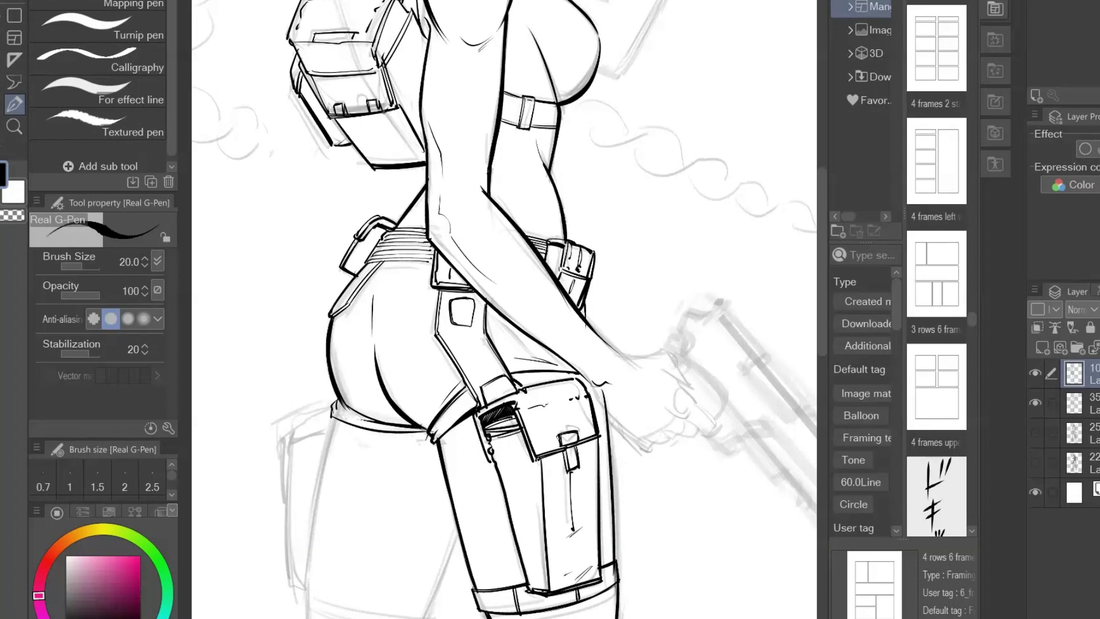
{"action": "left_click", "coordinate": [13, 215]}
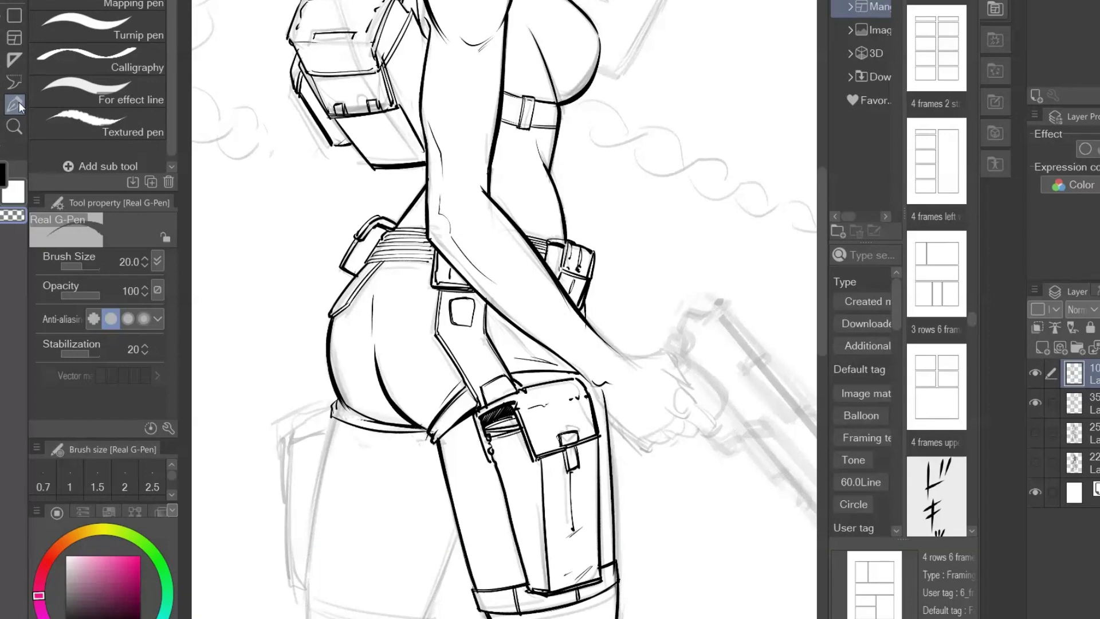
{"action": "left_click", "coordinate": [4, 172]}
{"action": "mouse_move", "coordinate": [314, 35]}
{"action": "left_mouse_down"}
{"action": "mouse_move", "coordinate": [381, 42]}
{"action": "mouse_move", "coordinate": [354, 165]}
{"action": "mouse_move", "coordinate": [370, 127]}
{"action": "left_mouse_up"}
Ink the far leg's inner thigh contour down to the knee with the G-Pen at size 21.
{"action": "mouse_move", "coordinate": [583, 410]}
{"action": "left_mouse_down"}
{"action": "mouse_move", "coordinate": [592, 211]}
{"action": "mouse_move", "coordinate": [620, 3]}
{"action": "left_mouse_up"}
{"action": "left_click", "coordinate": [144, 259]}
{"action": "mouse_move", "coordinate": [308, 383]}
{"action": "left_mouse_down"}
{"action": "mouse_move", "coordinate": [294, 363]}
{"action": "mouse_move", "coordinate": [282, 238]}
{"action": "mouse_move", "coordinate": [336, 240]}
{"action": "left_mouse_up"}
{"action": "left_click_drag", "start_coordinate": [463, 83], "coordinate": [370, 286]}
{"action": "left_click_drag", "start_coordinate": [385, 243], "coordinate": [362, 331]}
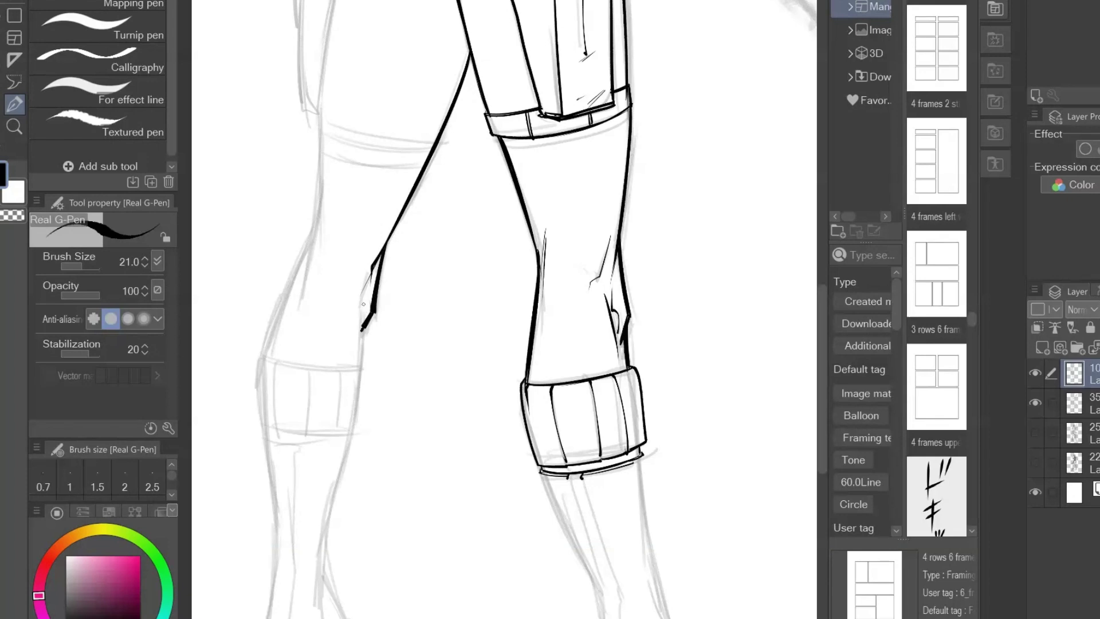
Ink the far leg's front contour from below the knee down to the ankle.
{"action": "mouse_move", "coordinate": [369, 288]}
{"action": "left_mouse_down"}
{"action": "mouse_move", "coordinate": [353, 302]}
{"action": "mouse_move", "coordinate": [360, 361]}
{"action": "mouse_move", "coordinate": [399, 221]}
{"action": "mouse_move", "coordinate": [362, 425]}
{"action": "left_mouse_up"}
{"action": "key", "text": "ctrl+z"}
{"action": "key", "text": "ctrl+z"}
{"action": "key", "text": "ctrl+z"}
{"action": "left_click_drag", "start_coordinate": [396, 178], "coordinate": [351, 492]}
{"action": "key", "text": "ctrl+z"}
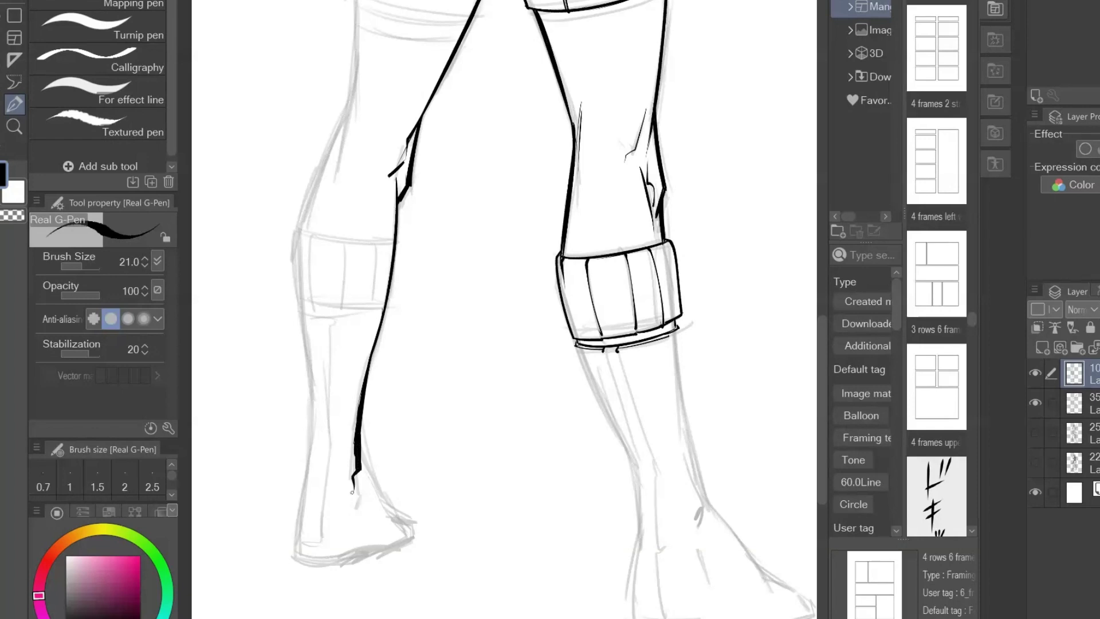
Clean up the far knee's lines and ink a short crease behind the knee.
{"action": "key", "text": "c"}
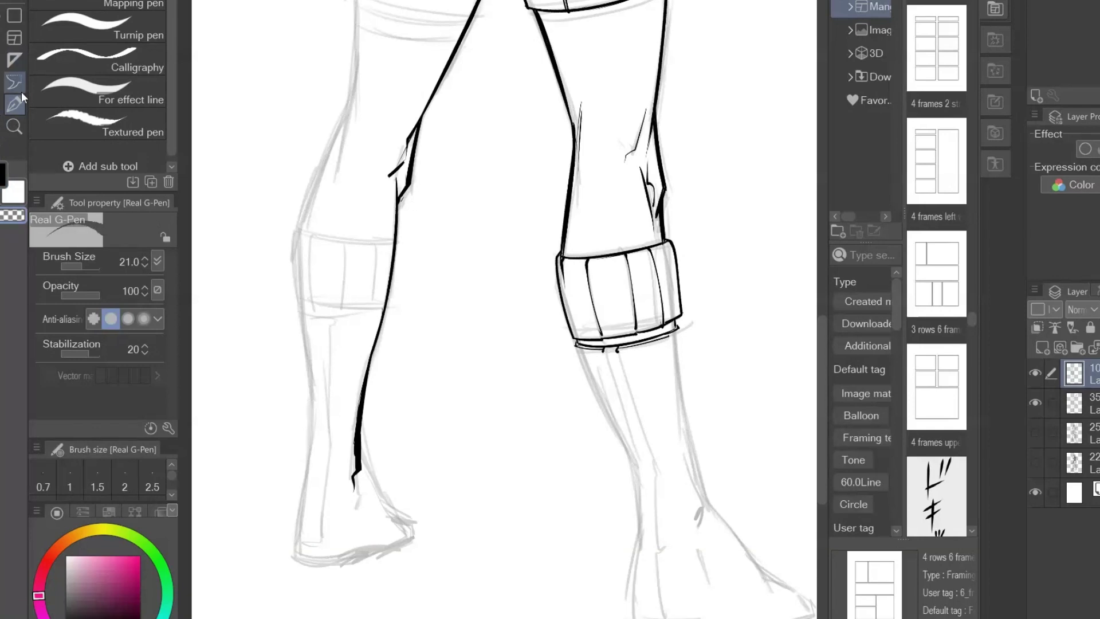
{"action": "key", "text": "c"}
{"action": "left_click_drag", "start_coordinate": [356, 98], "coordinate": [333, 184]}
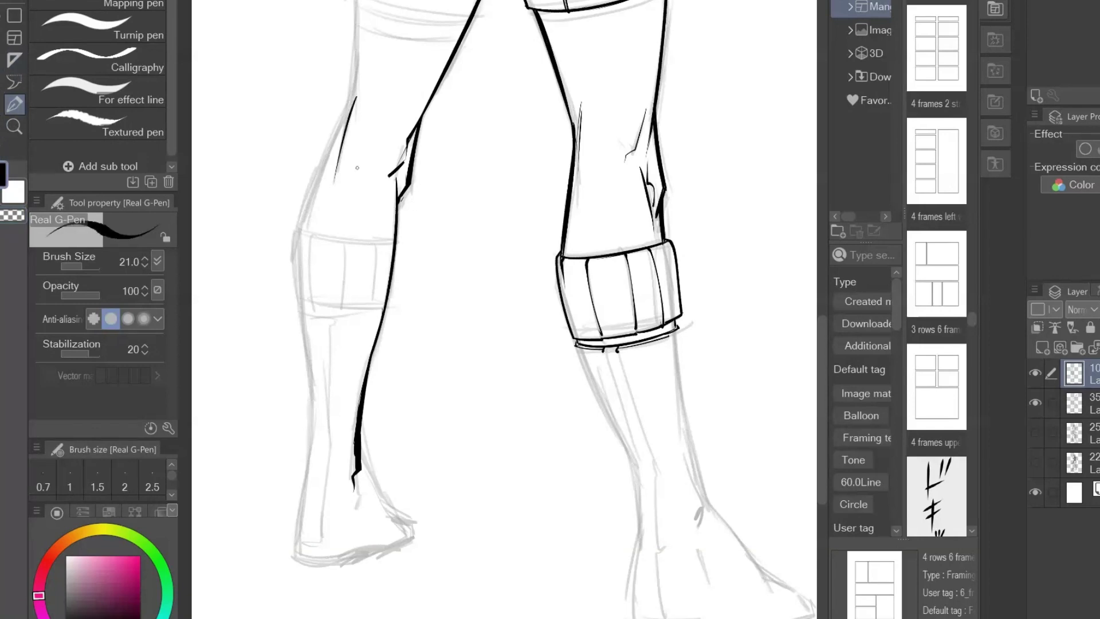
Ink the back contour of the far thigh from the shorts' hem down to the knee.
{"action": "left_click_drag", "start_coordinate": [444, 166], "coordinate": [414, 386]}
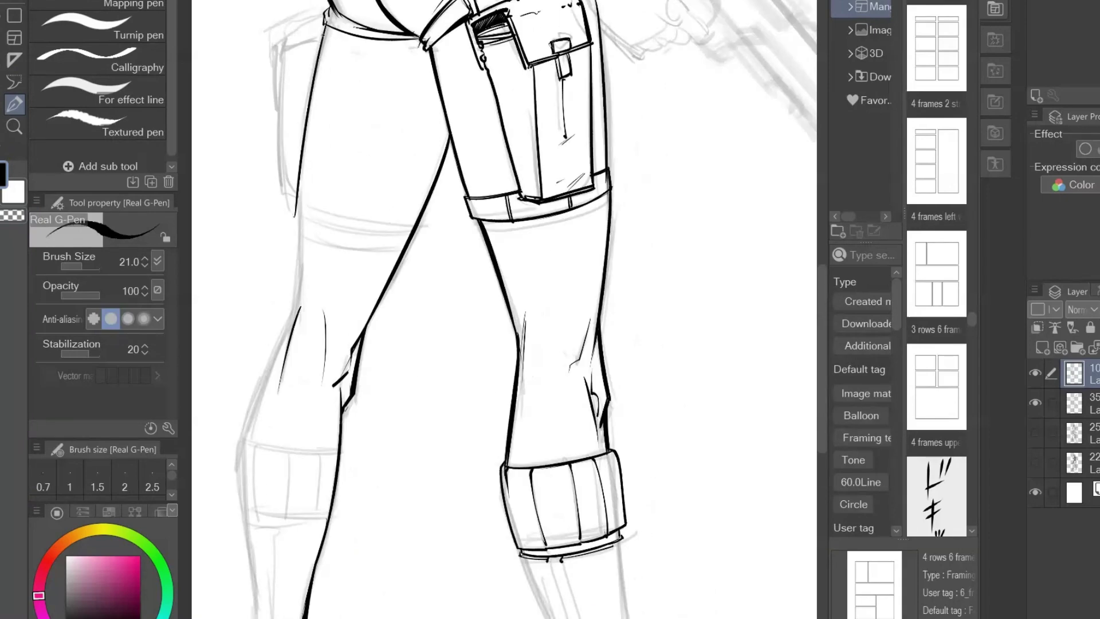
{"action": "left_click_drag", "start_coordinate": [327, 23], "coordinate": [295, 207]}
{"action": "left_click_drag", "start_coordinate": [312, 118], "coordinate": [300, 241]}
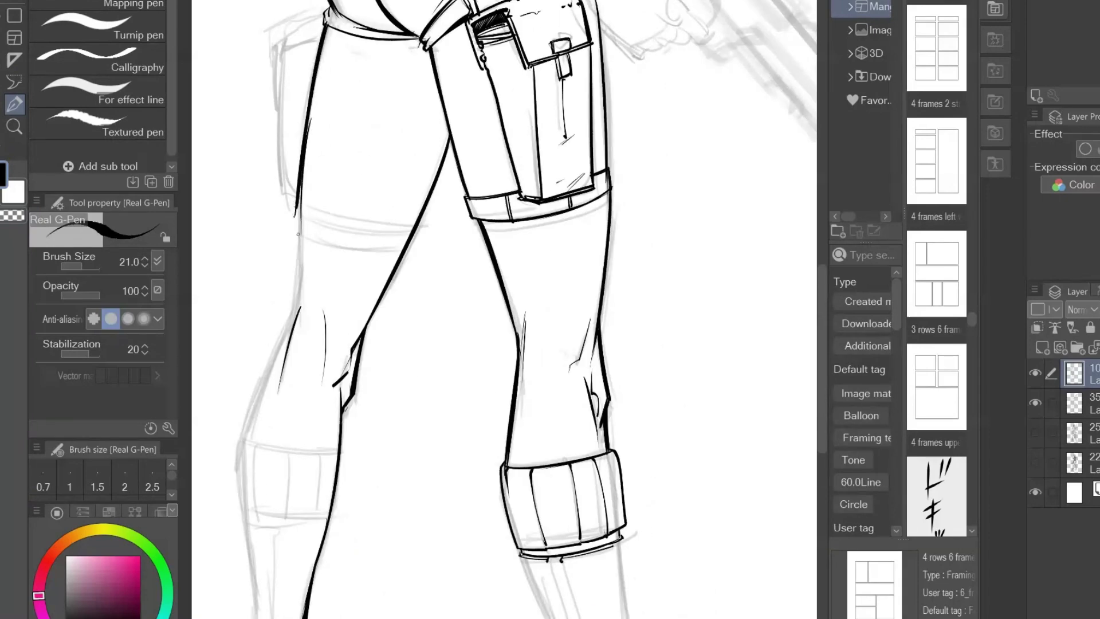
{"action": "left_click_drag", "start_coordinate": [301, 188], "coordinate": [295, 319]}
{"action": "key", "text": "ctrl+z"}
{"action": "left_click_drag", "start_coordinate": [300, 208], "coordinate": [300, 327]}
{"action": "mouse_move", "coordinate": [299, 248]}
{"action": "left_mouse_down"}
{"action": "mouse_move", "coordinate": [298, 312]}
{"action": "mouse_move", "coordinate": [349, 180]}
{"action": "mouse_move", "coordinate": [291, 327]}
{"action": "left_mouse_up"}
{"action": "key", "text": "ctrl+z"}
Ink the back contour of the far calf from the knee down to the cuff.
{"action": "left_click_drag", "start_coordinate": [353, 189], "coordinate": [297, 316]}
{"action": "left_click_drag", "start_coordinate": [312, 273], "coordinate": [297, 315]}
{"action": "left_click_drag", "start_coordinate": [339, 211], "coordinate": [298, 320]}
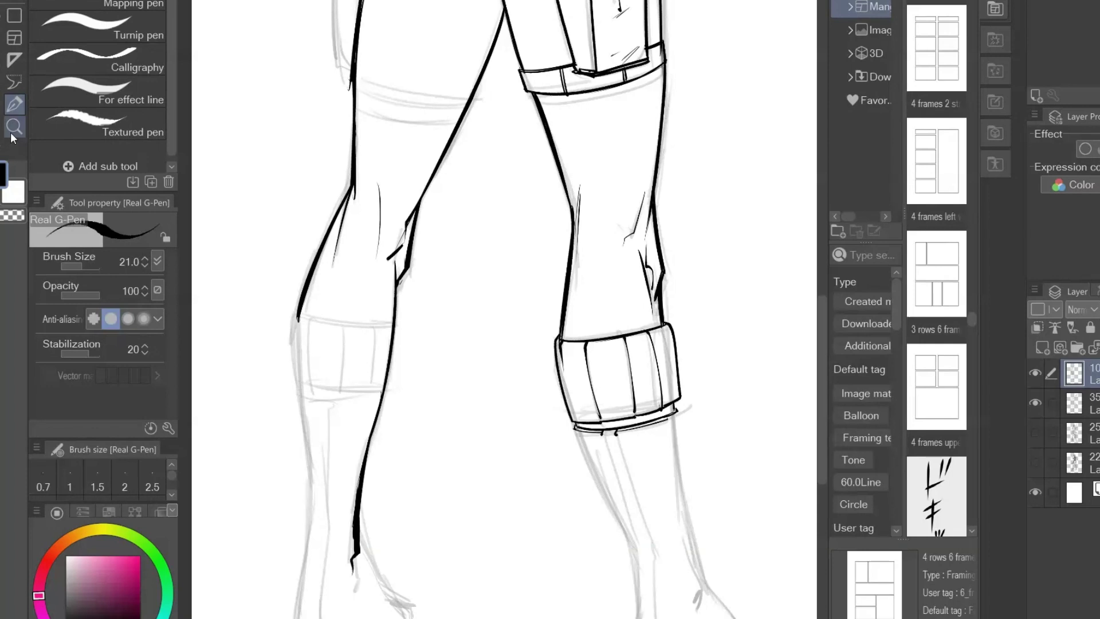
Erase the crease lines behind the far knee and thin the far thigh's back contour.
{"action": "left_click", "coordinate": [17, 215]}
{"action": "mouse_move", "coordinate": [335, 262]}
{"action": "left_mouse_down"}
{"action": "mouse_move", "coordinate": [353, 192]}
{"action": "mouse_move", "coordinate": [368, 286]}
{"action": "left_mouse_up"}
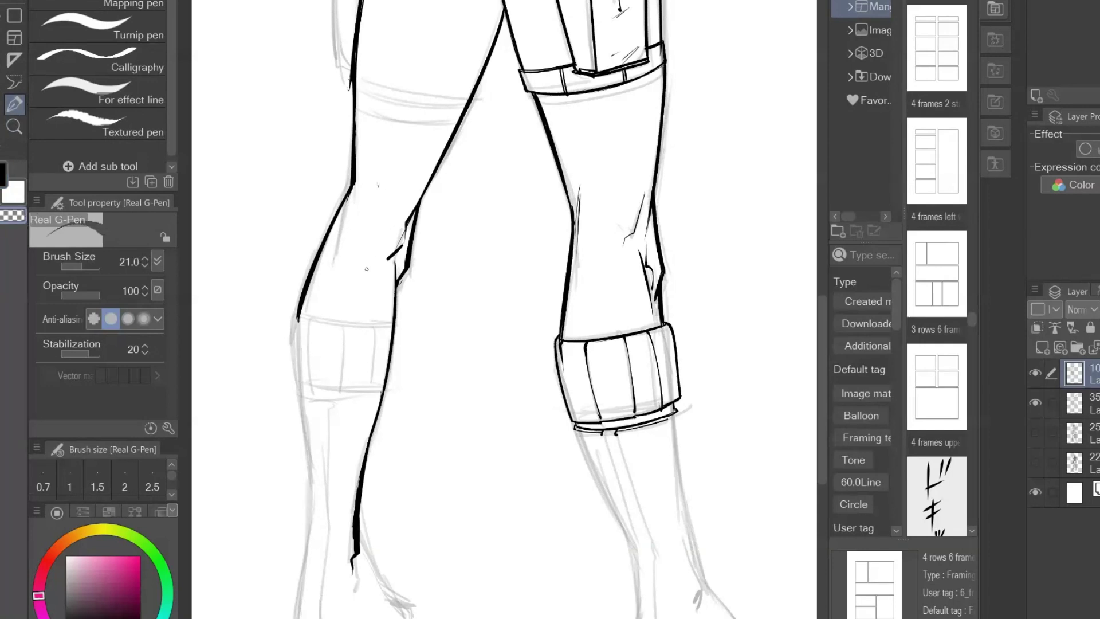
{"action": "left_click_drag", "start_coordinate": [362, 32], "coordinate": [364, 1]}
{"action": "left_click_drag", "start_coordinate": [350, 90], "coordinate": [357, 12]}
{"action": "key", "text": "ctrl+z"}
{"action": "left_click_drag", "start_coordinate": [352, 52], "coordinate": [352, 175]}
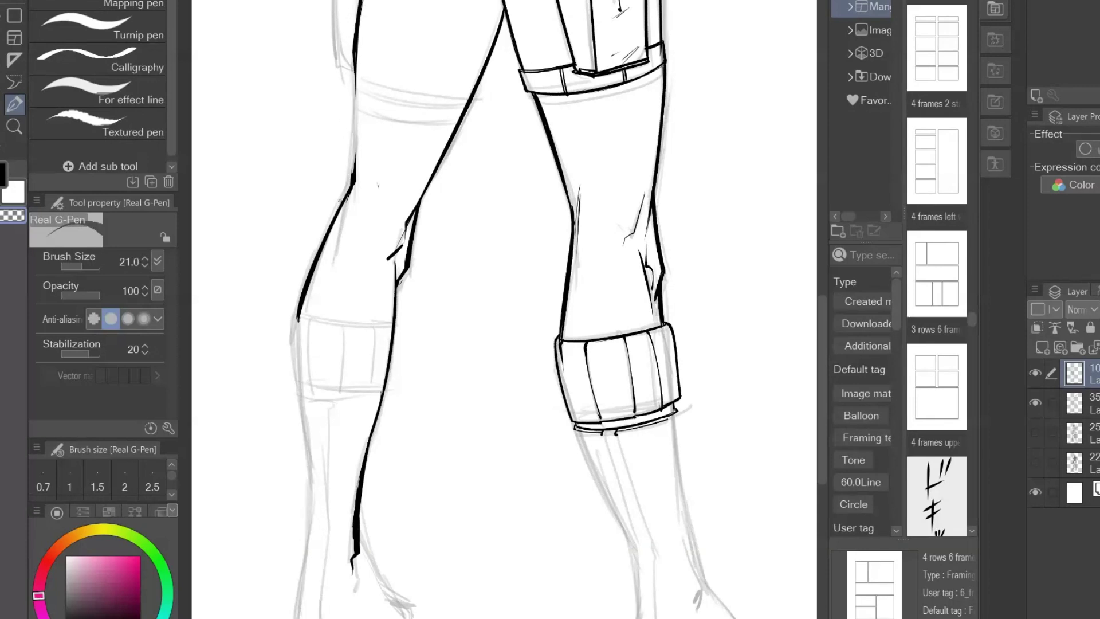
Redraw the far thigh's back contour above the knee as a smooth, continuous black line.
{"action": "left_click_drag", "start_coordinate": [552, 200], "coordinate": [520, 238]}
{"action": "left_click", "coordinate": [1, 133]}
{"action": "left_click", "coordinate": [14, 104]}
{"action": "left_click", "coordinate": [3, 174]}
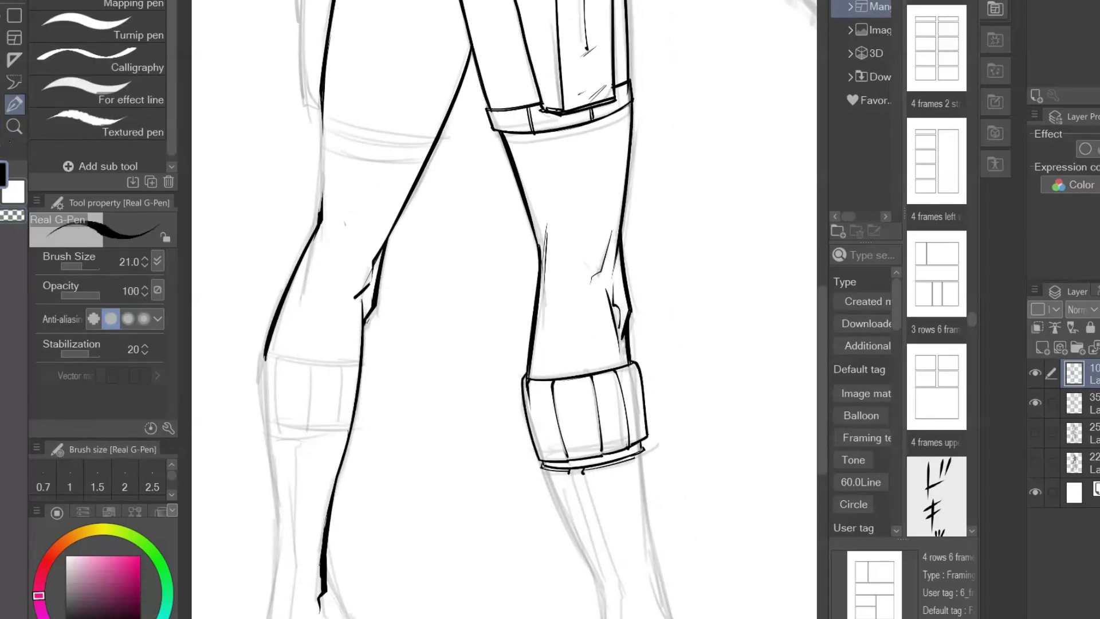
{"action": "left_click_drag", "start_coordinate": [323, 110], "coordinate": [317, 243]}
{"action": "mouse_move", "coordinate": [323, 186]}
{"action": "left_mouse_down"}
{"action": "mouse_move", "coordinate": [322, 102]}
{"action": "mouse_move", "coordinate": [319, 187]}
{"action": "left_mouse_up"}
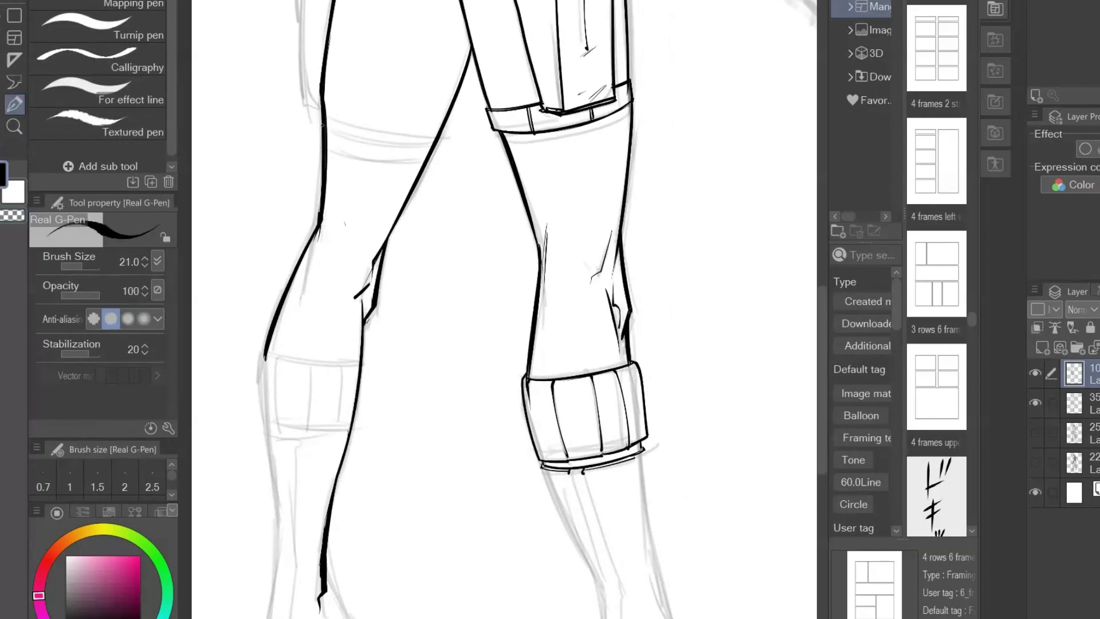
{"action": "key", "text": "ctrl+z"}
{"action": "left_click_drag", "start_coordinate": [323, 102], "coordinate": [319, 212]}
Ink three vertical ribs and the back side of the far leg's cuff.
{"action": "mouse_move", "coordinate": [594, 144]}
{"action": "left_mouse_down"}
{"action": "mouse_move", "coordinate": [523, 418]}
{"action": "mouse_move", "coordinate": [657, 240]}
{"action": "left_mouse_up"}
{"action": "left_click_drag", "start_coordinate": [616, 449], "coordinate": [625, 83]}
{"action": "left_click_drag", "start_coordinate": [613, 341], "coordinate": [636, 388]}
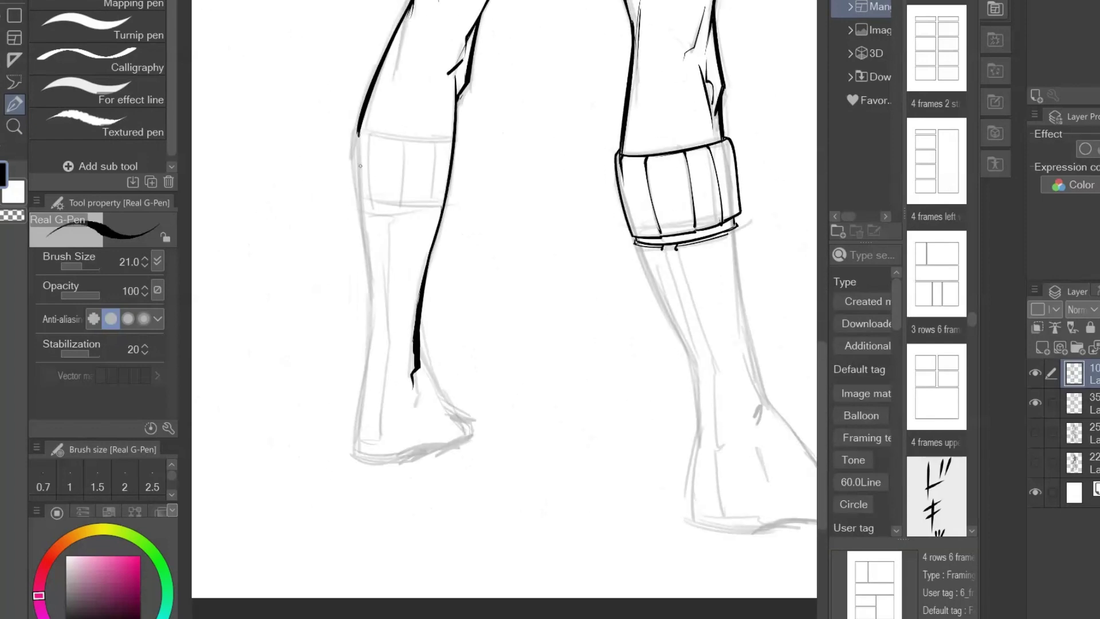
{"action": "left_click_drag", "start_coordinate": [366, 133], "coordinate": [438, 137]}
{"action": "key", "text": "ctrl+z"}
{"action": "left_click_drag", "start_coordinate": [369, 135], "coordinate": [370, 198]}
{"action": "mouse_move", "coordinate": [405, 139]}
{"action": "left_mouse_down"}
{"action": "mouse_move", "coordinate": [403, 205]}
{"action": "mouse_move", "coordinate": [433, 202]}
{"action": "left_mouse_up"}
{"action": "left_click_drag", "start_coordinate": [356, 132], "coordinate": [358, 204]}
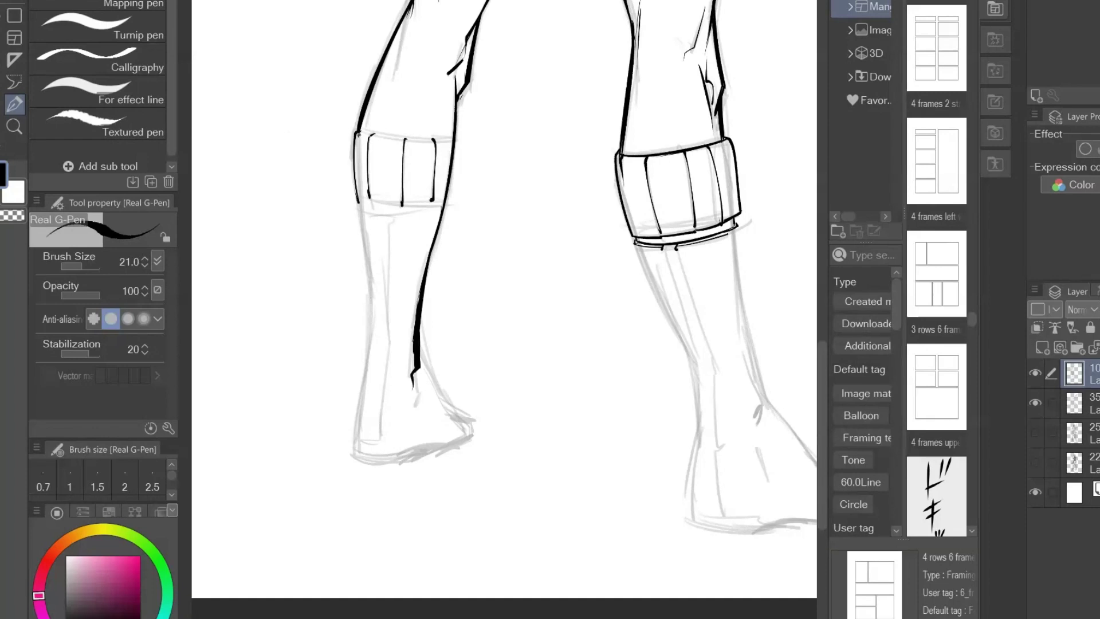
Ink the far cuff's front side, upper and lower edges and trim band, and erase the overlapping leg line.
{"action": "left_click_drag", "start_coordinate": [455, 136], "coordinate": [448, 204]}
{"action": "left_click_drag", "start_coordinate": [357, 132], "coordinate": [452, 138]}
{"action": "left_click_drag", "start_coordinate": [355, 198], "coordinate": [443, 203]}
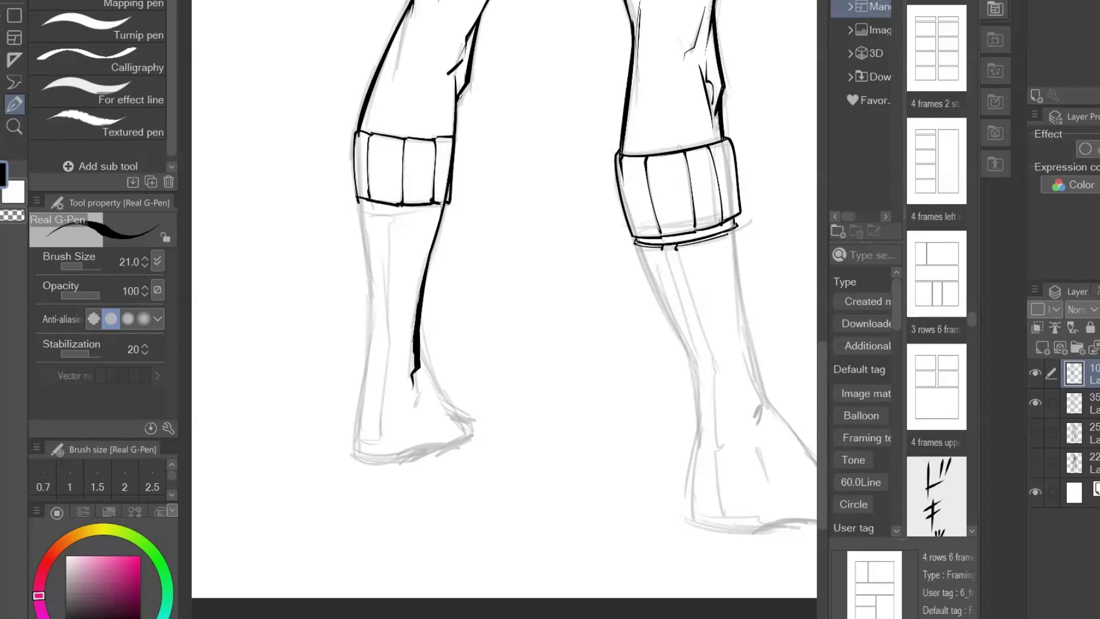
{"action": "mouse_move", "coordinate": [357, 200]}
{"action": "left_mouse_down"}
{"action": "mouse_move", "coordinate": [453, 208]}
{"action": "mouse_move", "coordinate": [439, 207]}
{"action": "left_mouse_up"}
{"action": "left_click", "coordinate": [14, 216]}
{"action": "mouse_move", "coordinate": [448, 154]}
{"action": "left_mouse_down"}
{"action": "mouse_move", "coordinate": [445, 210]}
{"action": "mouse_move", "coordinate": [445, 163]}
{"action": "left_mouse_up"}
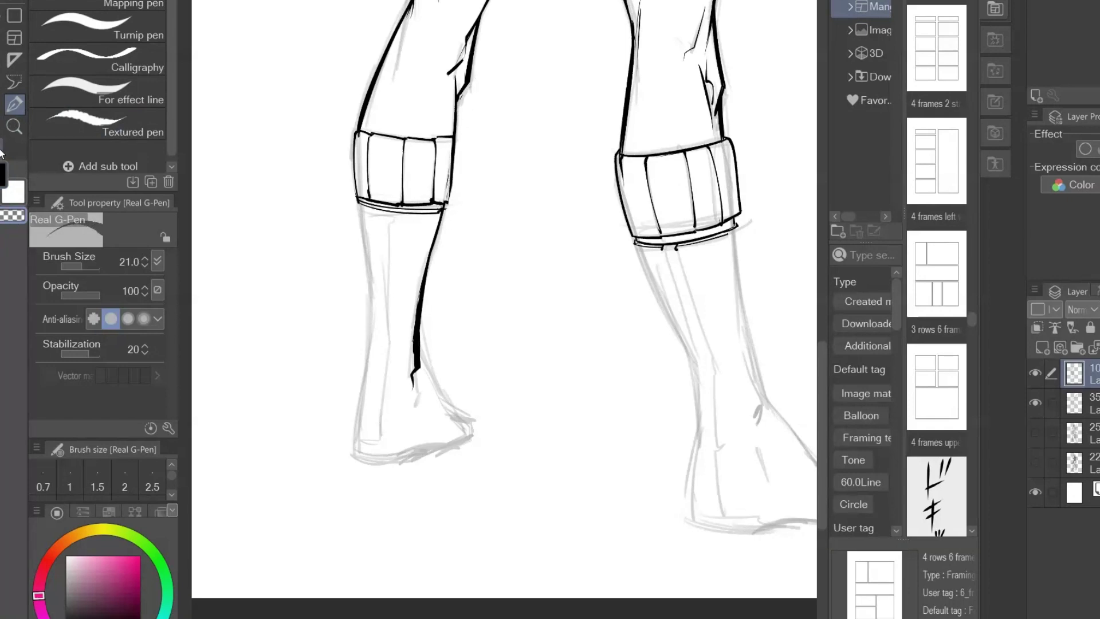
Ink the far lower leg's back contour from the cuff down to the ankle.
{"action": "left_click", "coordinate": [2, 177]}
{"action": "left_click_drag", "start_coordinate": [436, 275], "coordinate": [377, 208]}
{"action": "left_click_drag", "start_coordinate": [301, 137], "coordinate": [305, 210]}
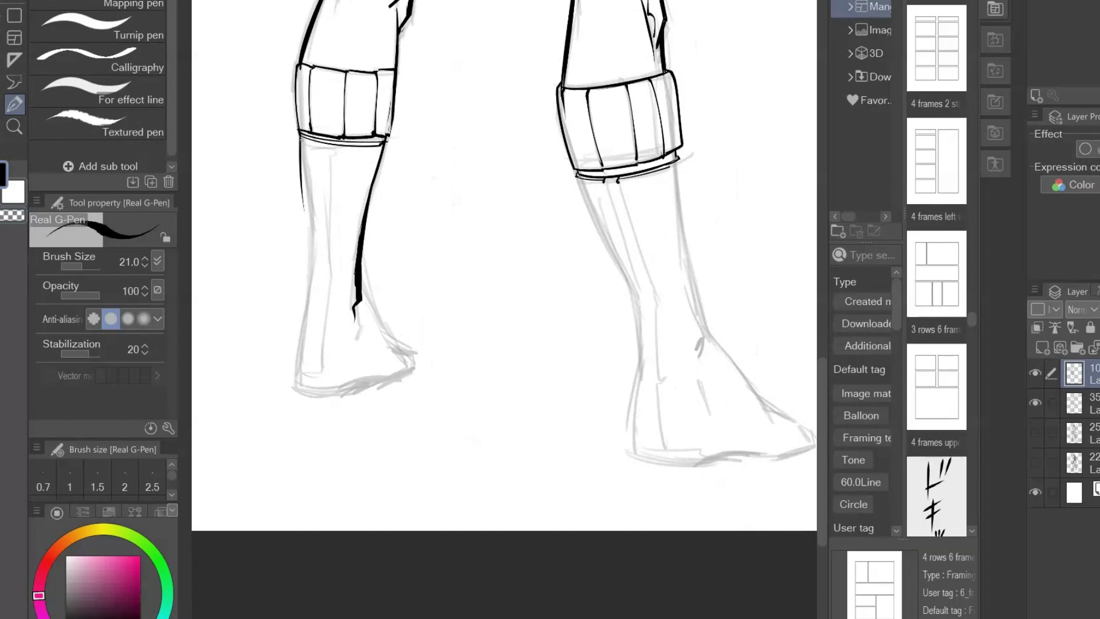
{"action": "key", "text": "ctrl+z"}
{"action": "left_click_drag", "start_coordinate": [301, 135], "coordinate": [313, 228]}
{"action": "left_click_drag", "start_coordinate": [310, 220], "coordinate": [313, 298]}
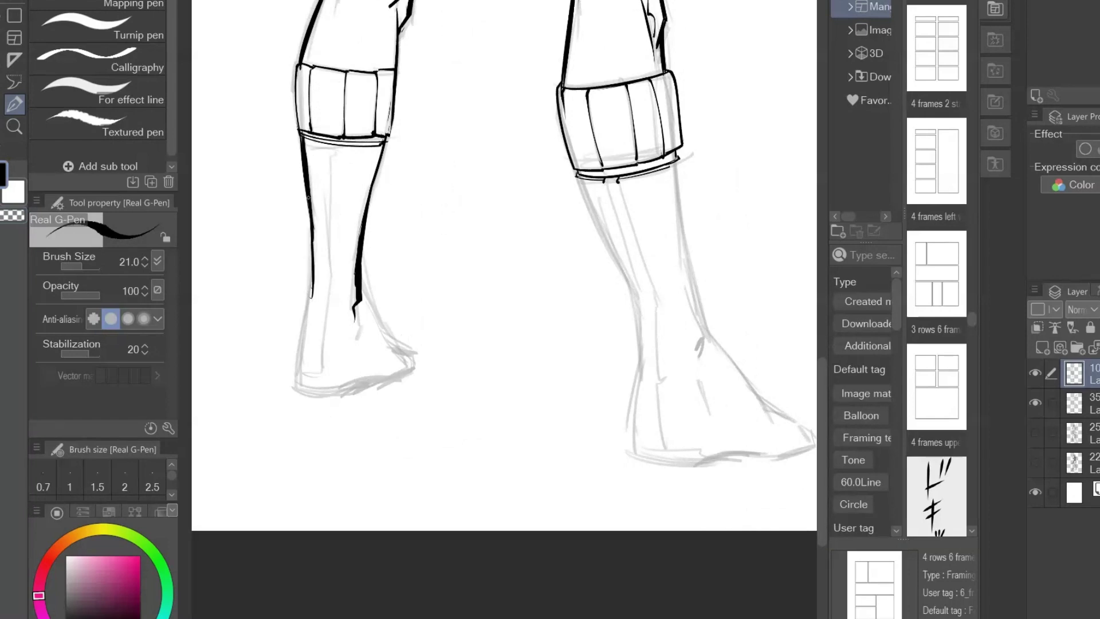
Ink the far foot's heel, sole, instep and toe outline.
{"action": "mouse_move", "coordinate": [310, 251]}
{"action": "left_mouse_down"}
{"action": "mouse_move", "coordinate": [299, 395]}
{"action": "mouse_move", "coordinate": [345, 388]}
{"action": "left_mouse_up"}
{"action": "key", "text": "ctrl+z"}
{"action": "left_click_drag", "start_coordinate": [310, 299], "coordinate": [299, 388]}
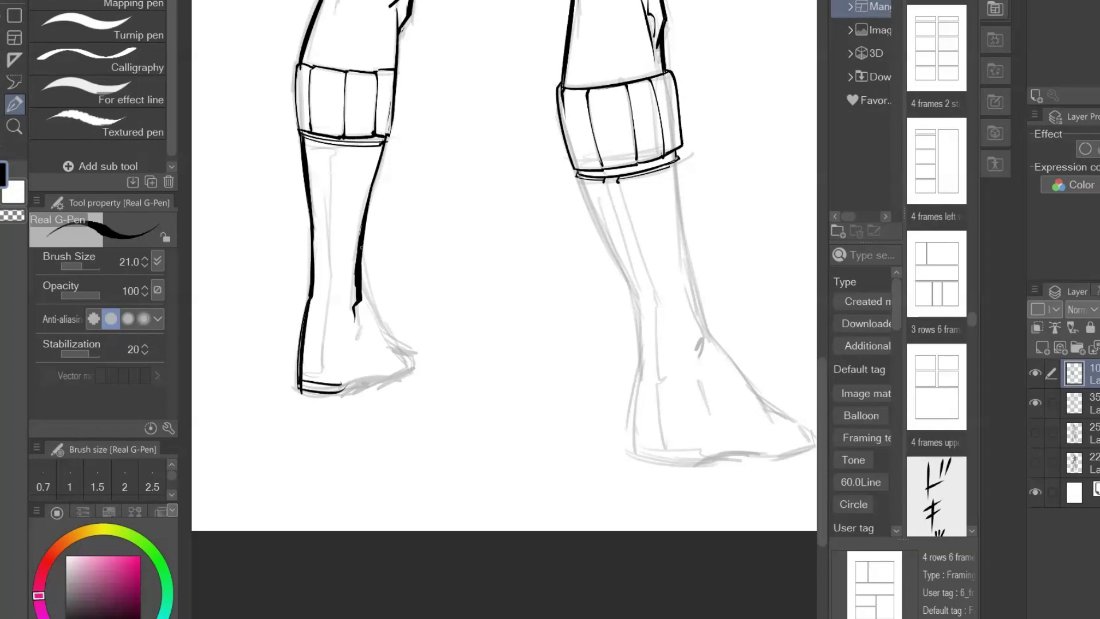
{"action": "key", "text": "ctrl+z"}
{"action": "left_click_drag", "start_coordinate": [362, 248], "coordinate": [390, 340]}
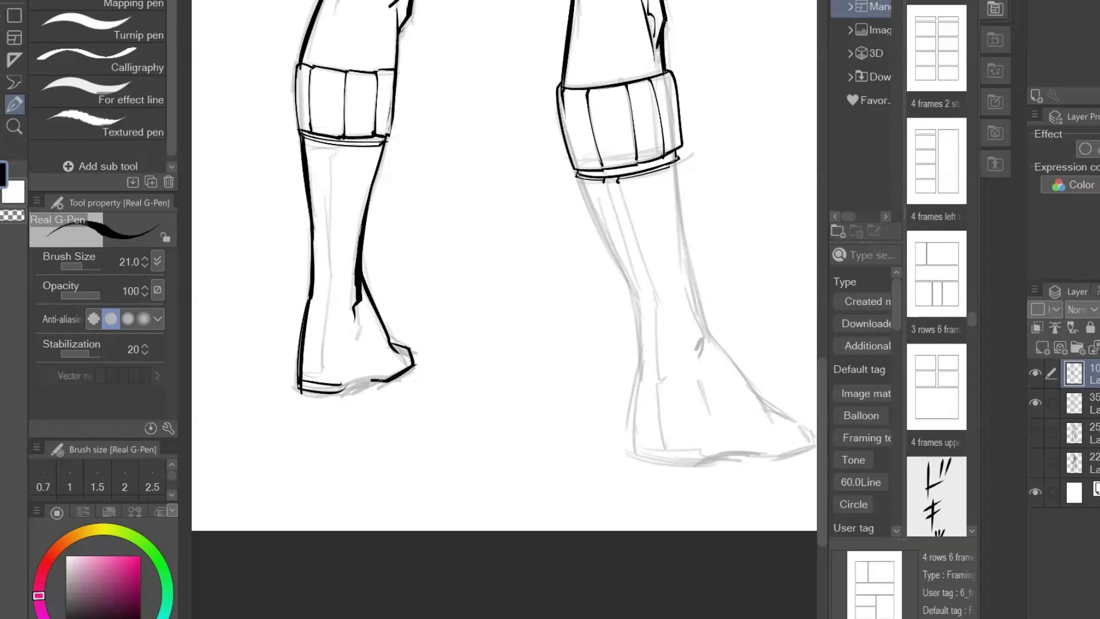
Ink the near lower leg's front and back contours from the cuff down to the ankle.
{"action": "left_click_drag", "start_coordinate": [570, 418], "coordinate": [400, 408]}
{"action": "left_click_drag", "start_coordinate": [506, 148], "coordinate": [520, 305]}
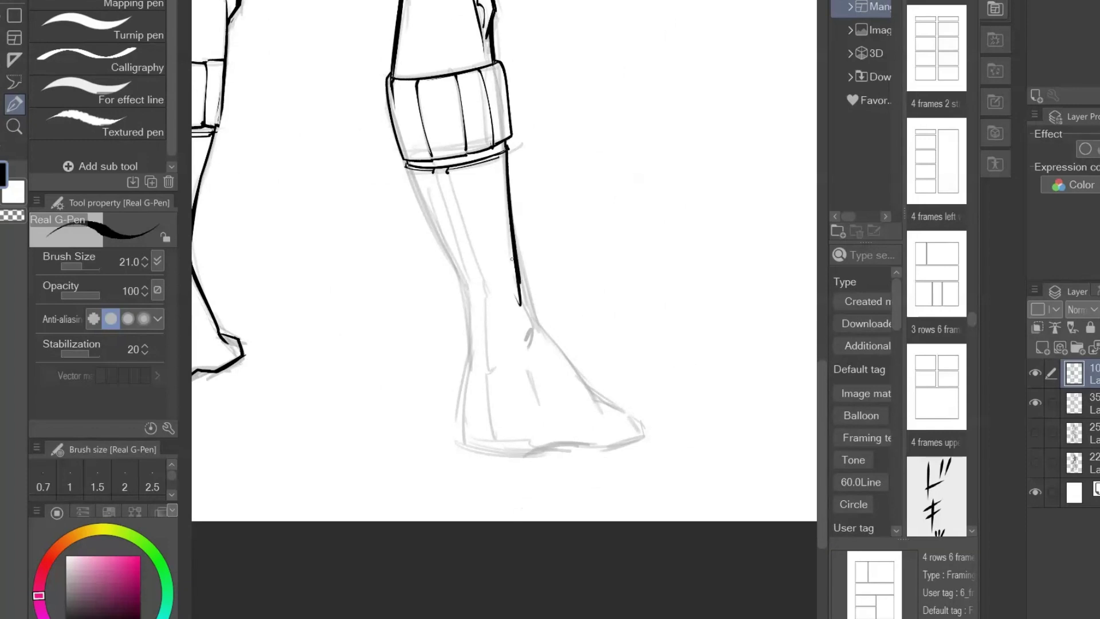
{"action": "key", "text": "ctrl+z"}
{"action": "key", "text": "ctrl+z"}
{"action": "left_click_drag", "start_coordinate": [507, 147], "coordinate": [522, 314]}
{"action": "left_click_drag", "start_coordinate": [508, 153], "coordinate": [528, 299]}
{"action": "key", "text": "ctrl+z"}
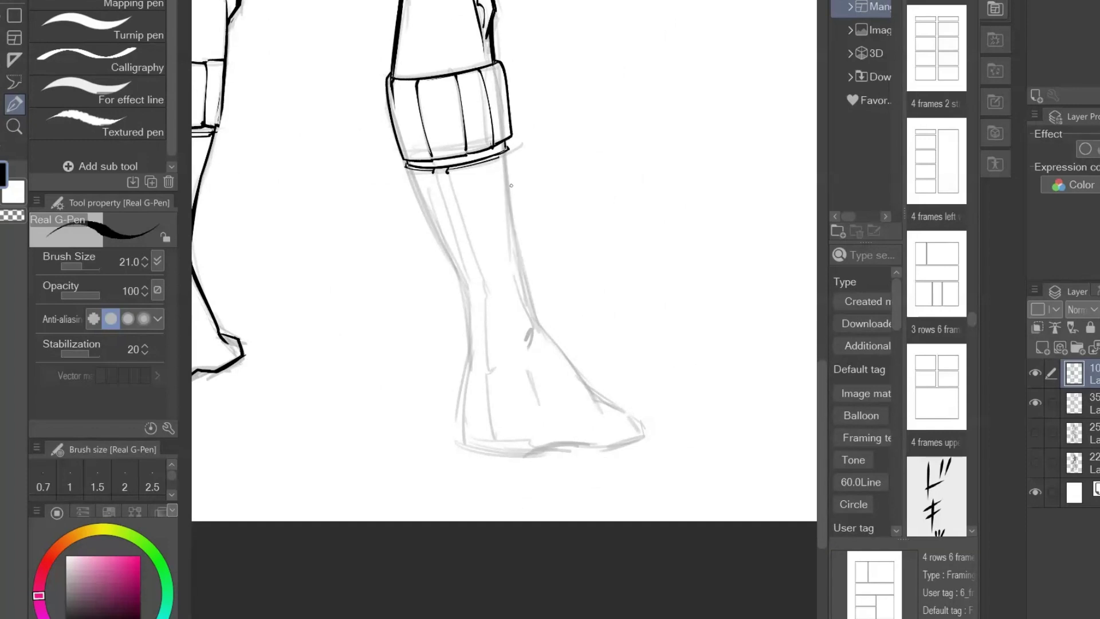
{"action": "left_click_drag", "start_coordinate": [507, 148], "coordinate": [527, 340]}
{"action": "left_click_drag", "start_coordinate": [407, 167], "coordinate": [470, 332]}
{"action": "left_click_drag", "start_coordinate": [459, 279], "coordinate": [471, 349]}
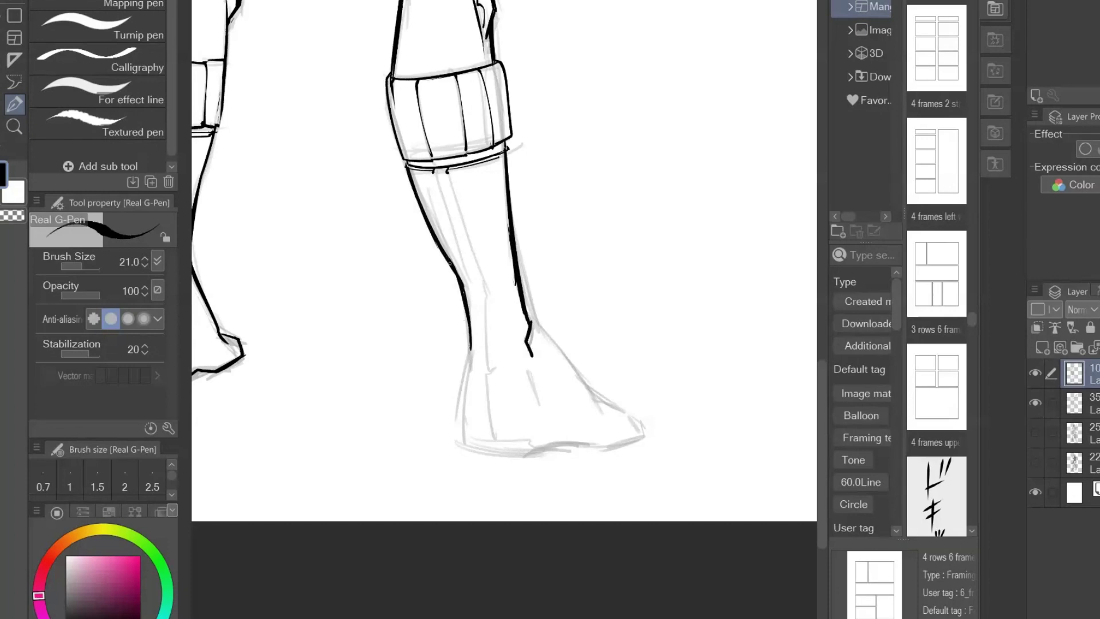
Ink the near foot's heel, the instep from the shin to the toes, and the top of the toes.
{"action": "mouse_move", "coordinate": [460, 275]}
{"action": "left_mouse_down"}
{"action": "mouse_move", "coordinate": [471, 336]}
{"action": "mouse_move", "coordinate": [462, 455]}
{"action": "left_mouse_up"}
{"action": "mouse_move", "coordinate": [518, 262]}
{"action": "left_mouse_down"}
{"action": "mouse_move", "coordinate": [530, 307]}
{"action": "mouse_move", "coordinate": [601, 412]}
{"action": "left_mouse_up"}
{"action": "mouse_move", "coordinate": [594, 403]}
{"action": "left_mouse_down"}
{"action": "mouse_move", "coordinate": [629, 425]}
{"action": "mouse_move", "coordinate": [630, 414]}
{"action": "mouse_move", "coordinate": [635, 438]}
{"action": "left_mouse_up"}
{"action": "key", "text": "ctrl+z"}
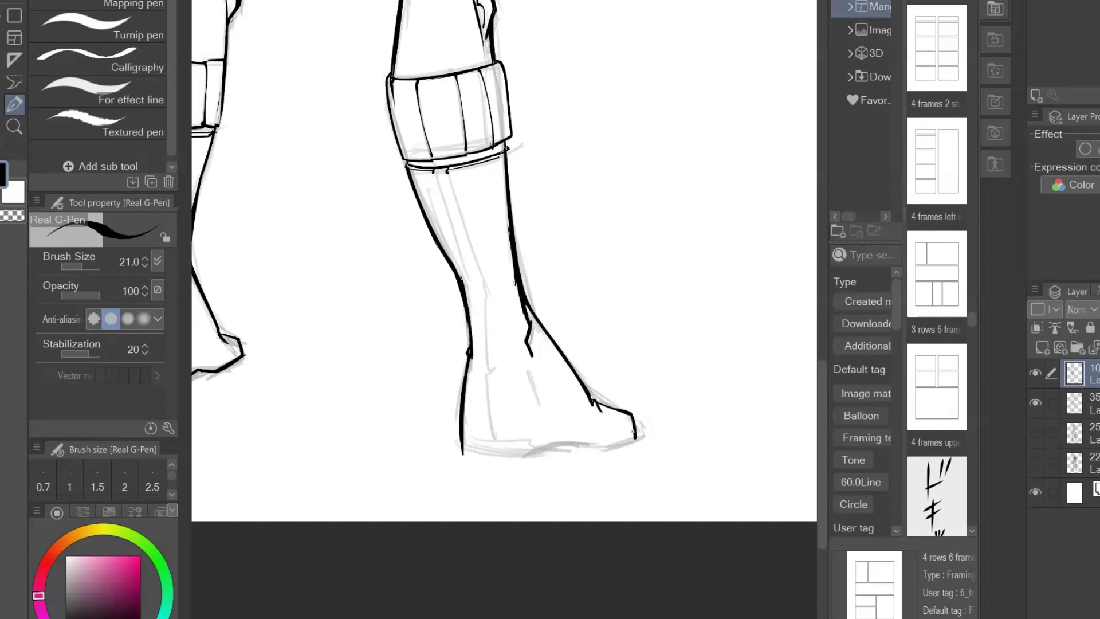
Ink the near foot's sole from the heel through the arch to the tip of the toes.
{"action": "left_click_drag", "start_coordinate": [684, 376], "coordinate": [735, 269]}
{"action": "mouse_move", "coordinate": [511, 346]}
{"action": "left_mouse_down"}
{"action": "mouse_move", "coordinate": [600, 346]}
{"action": "mouse_move", "coordinate": [579, 353]}
{"action": "left_mouse_up"}
{"action": "key", "text": "ctrl+z"}
{"action": "key", "text": "ctrl+z"}
{"action": "key", "text": "ctrl+z"}
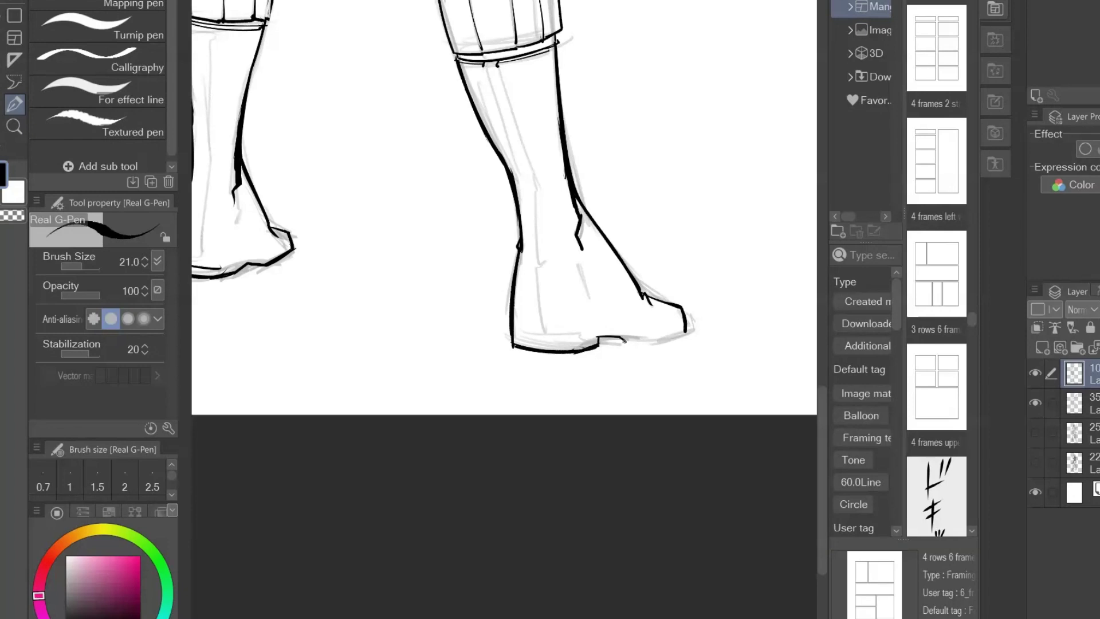
{"action": "left_click_drag", "start_coordinate": [623, 339], "coordinate": [673, 341]}
{"action": "left_click_drag", "start_coordinate": [657, 329], "coordinate": [620, 589]}
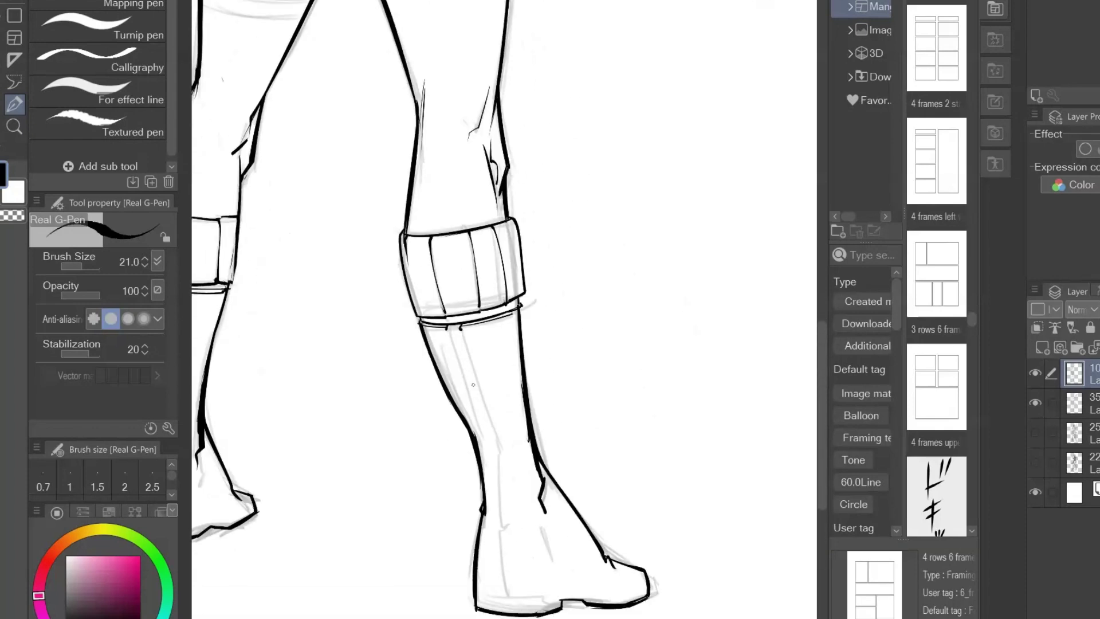
Ink the far thigh strap's upper and lower edges across the leg, with a small buckle mark near its back end.
{"action": "mouse_move", "coordinate": [556, 44]}
{"action": "left_mouse_down"}
{"action": "mouse_move", "coordinate": [582, 253]}
{"action": "mouse_move", "coordinate": [703, 358]}
{"action": "left_mouse_up"}
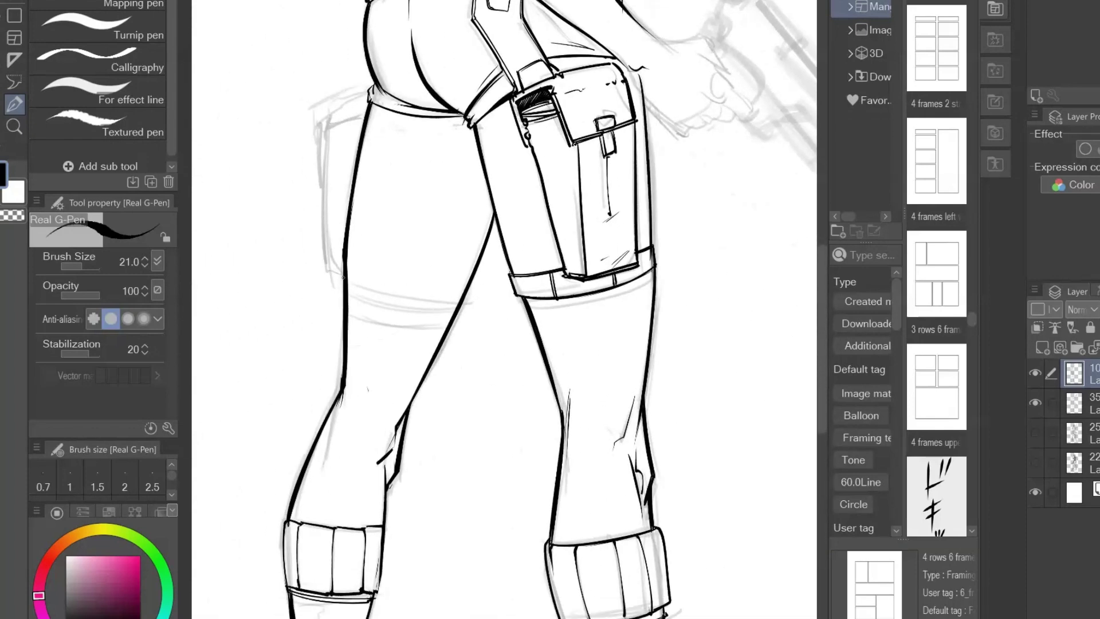
{"action": "left_click_drag", "start_coordinate": [344, 279], "coordinate": [463, 298]}
{"action": "left_click_drag", "start_coordinate": [348, 306], "coordinate": [451, 323]}
{"action": "key", "text": "ctrl+z"}
{"action": "left_click_drag", "start_coordinate": [347, 298], "coordinate": [446, 315]}
{"action": "key", "text": "ctrl+z"}
{"action": "left_click_drag", "start_coordinate": [348, 298], "coordinate": [452, 318]}
{"action": "key", "text": "ctrl+z"}
{"action": "key", "text": "ctrl+z"}
{"action": "left_click_drag", "start_coordinate": [346, 278], "coordinate": [461, 297]}
{"action": "left_click_drag", "start_coordinate": [349, 299], "coordinate": [457, 312]}
{"action": "key", "text": "ctrl+z"}
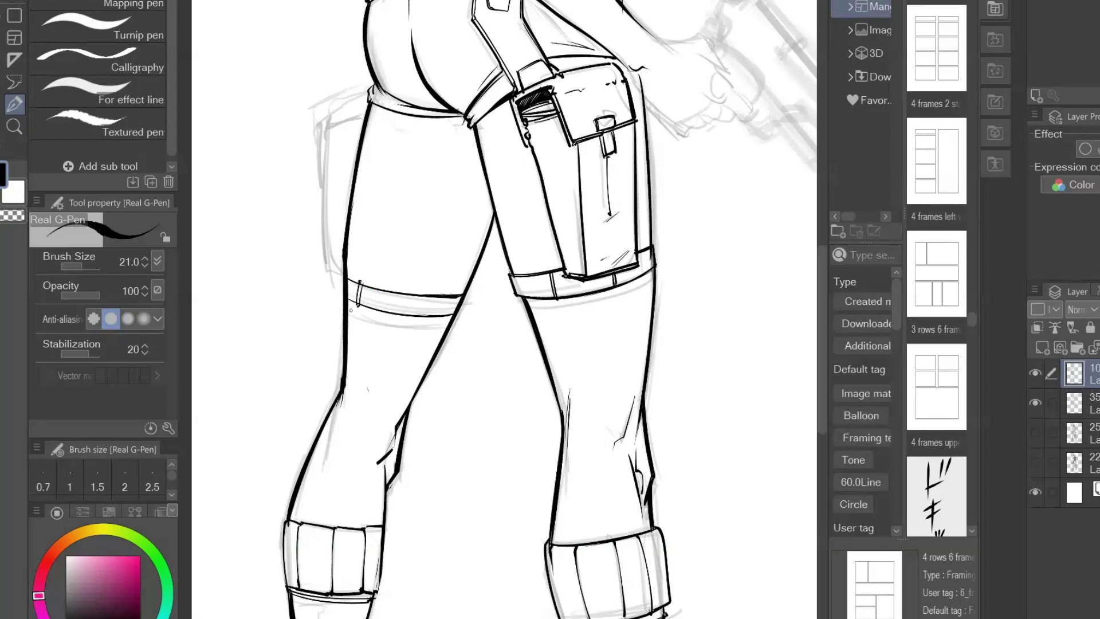
Ink the lower edge of the pistol hand from the wrist and thicken the thigh holster's front edges, adding a short strap line above.
{"action": "left_click_drag", "start_coordinate": [627, 218], "coordinate": [514, 476]}
{"action": "left_click_drag", "start_coordinate": [614, 459], "coordinate": [628, 401]}
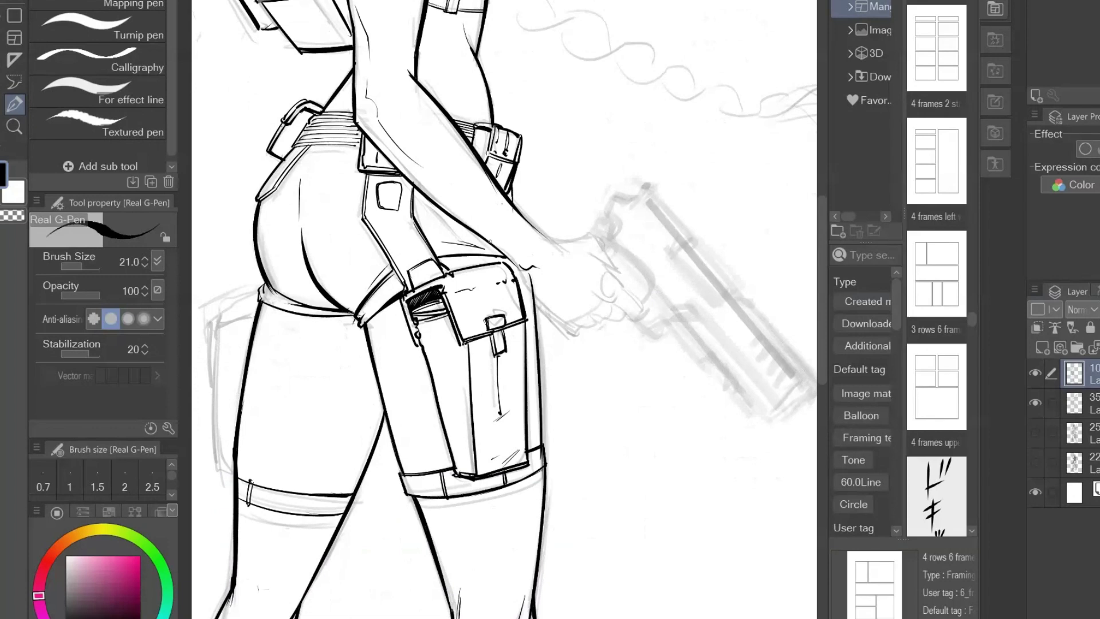
{"action": "left_click_drag", "start_coordinate": [524, 272], "coordinate": [576, 335]}
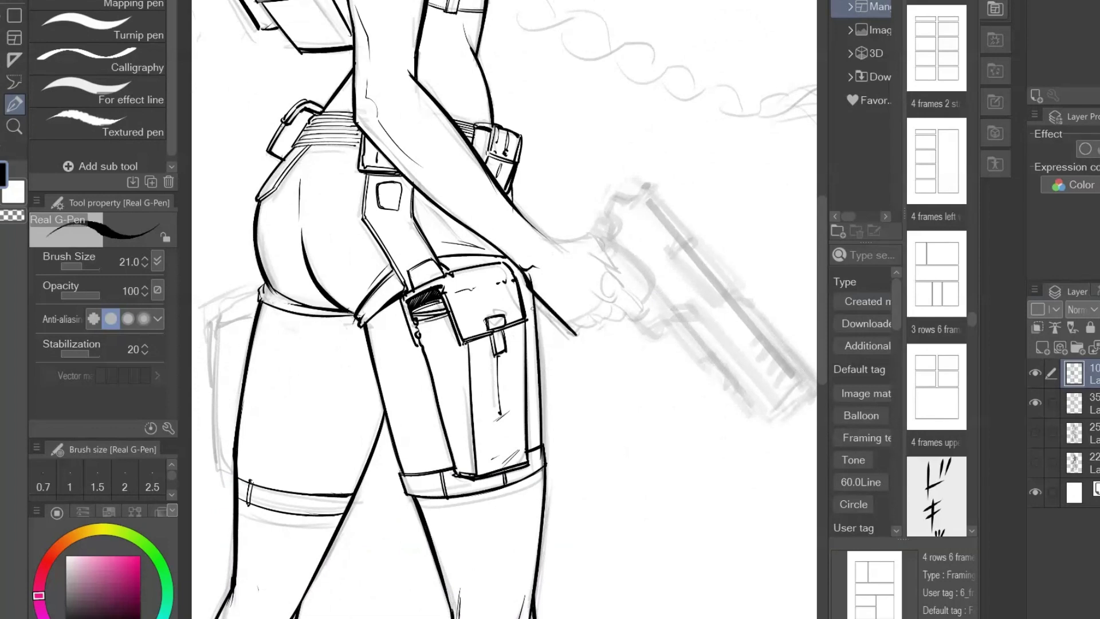
{"action": "left_click_drag", "start_coordinate": [530, 290], "coordinate": [543, 531]}
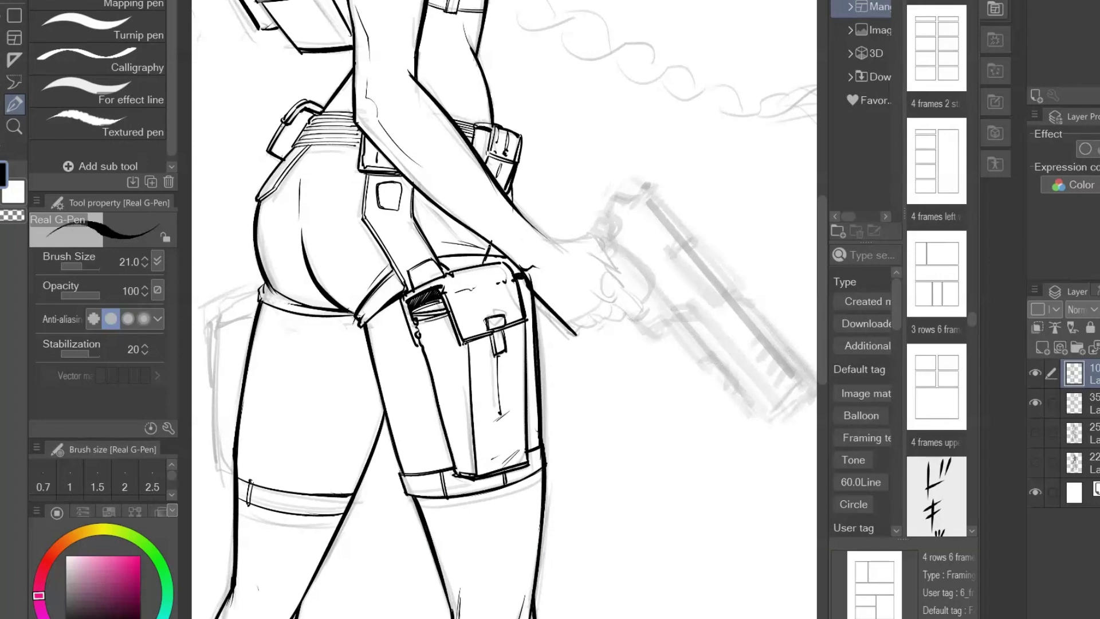
{"action": "key", "text": "ctrl+z"}
{"action": "left_click_drag", "start_coordinate": [491, 247], "coordinate": [486, 263]}
{"action": "left_click_drag", "start_coordinate": [525, 313], "coordinate": [522, 456]}
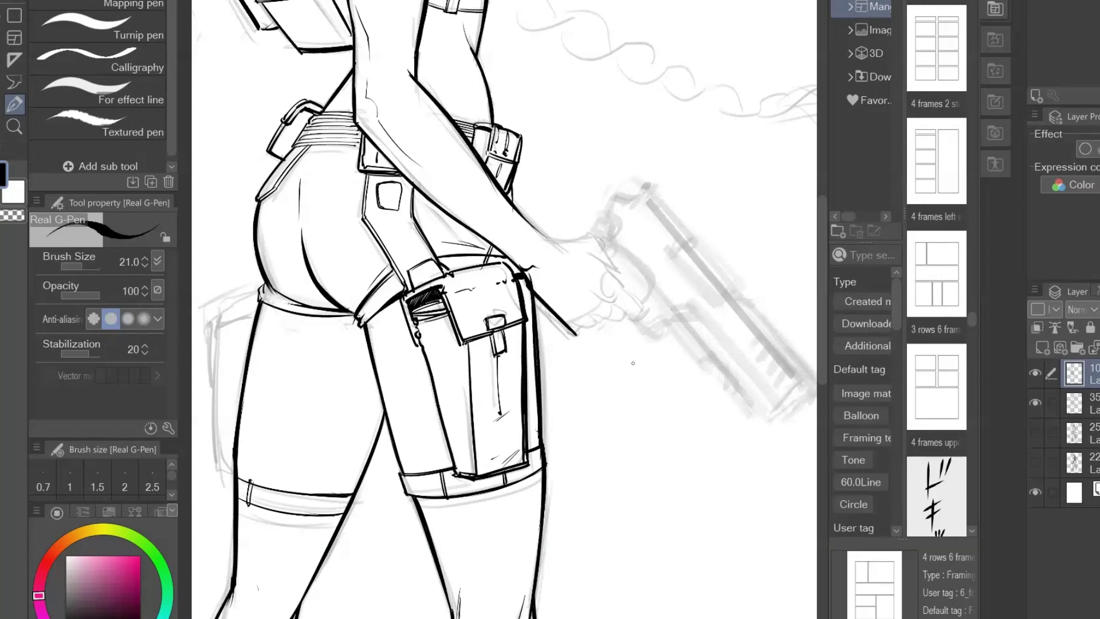
{"action": "left_click_drag", "start_coordinate": [615, 6], "coordinate": [640, 281]}
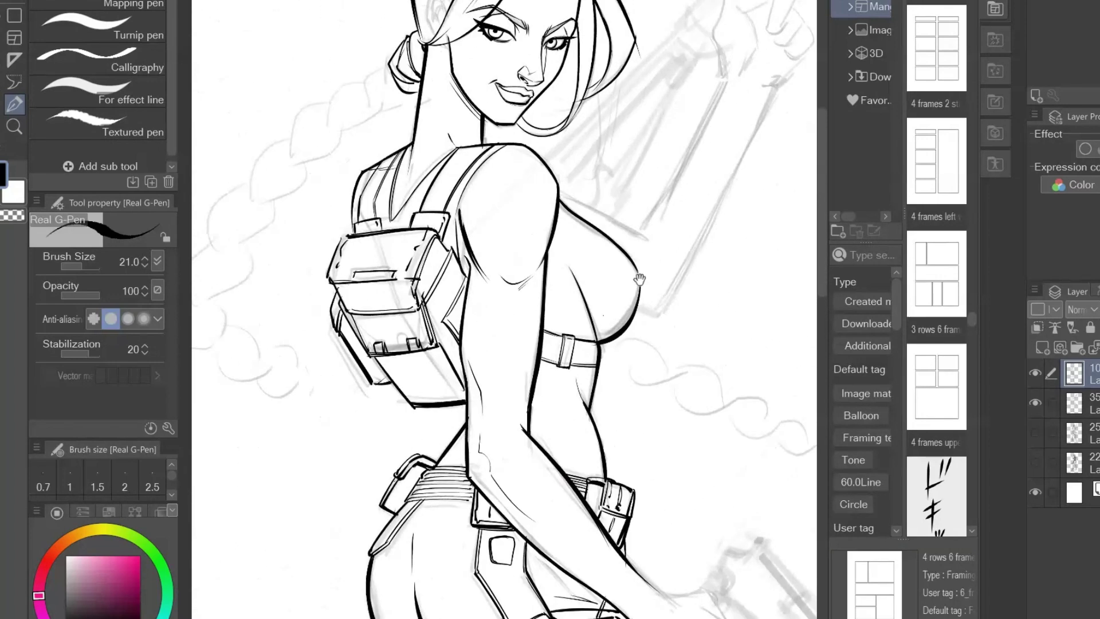
{"action": "left_click", "coordinate": [14, 127]}
{"action": "left_click", "coordinate": [656, 163]}
{"action": "left_click_drag", "start_coordinate": [677, 352], "coordinate": [589, 242]}
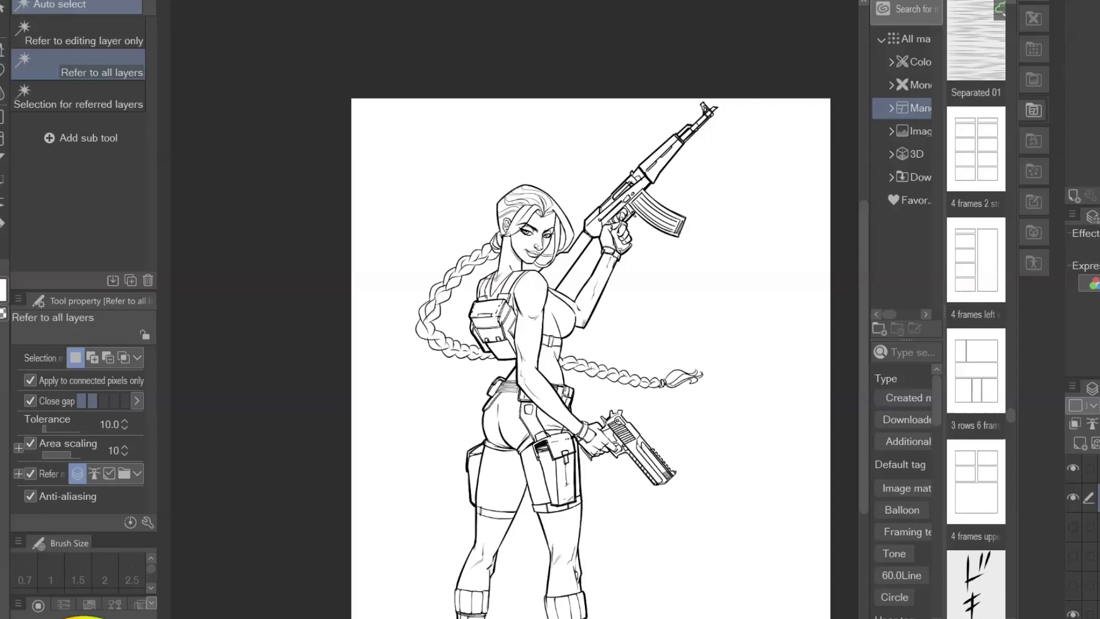
Select the face, neck, chest, arm and leg skin areas, fill them with a peach skin colour and clear the selection.
{"action": "left_click", "coordinate": [531, 283]}
{"action": "left_click", "coordinate": [509, 258], "text": "shift"}
{"action": "left_click", "coordinate": [527, 230], "text": "shift"}
{"action": "left_click", "coordinate": [600, 277], "text": "shift"}
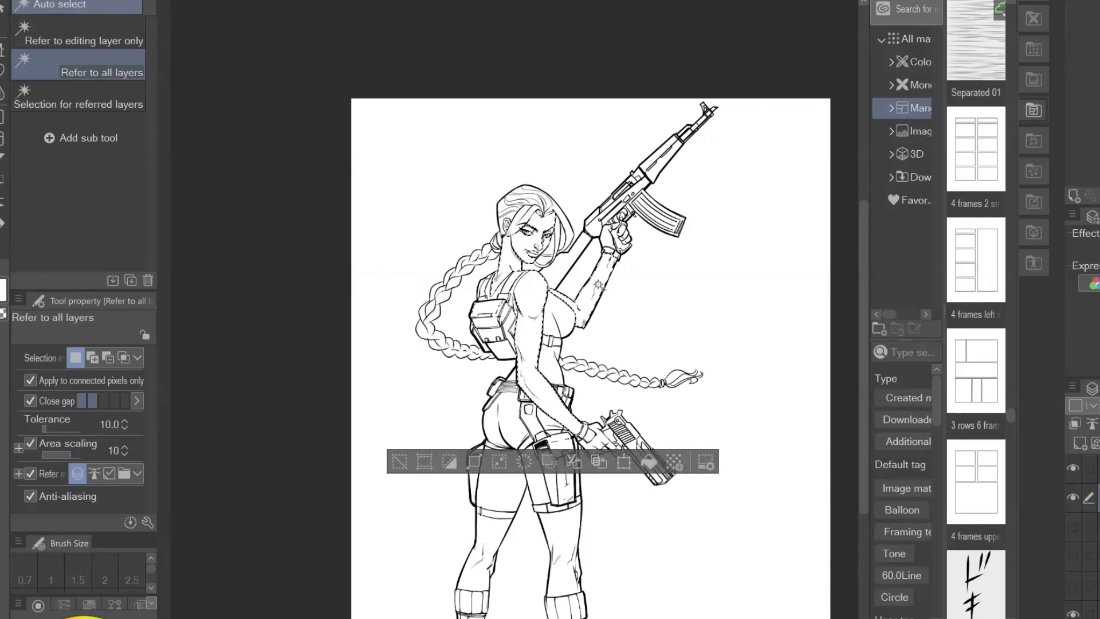
{"action": "left_click", "coordinate": [557, 293], "text": "shift"}
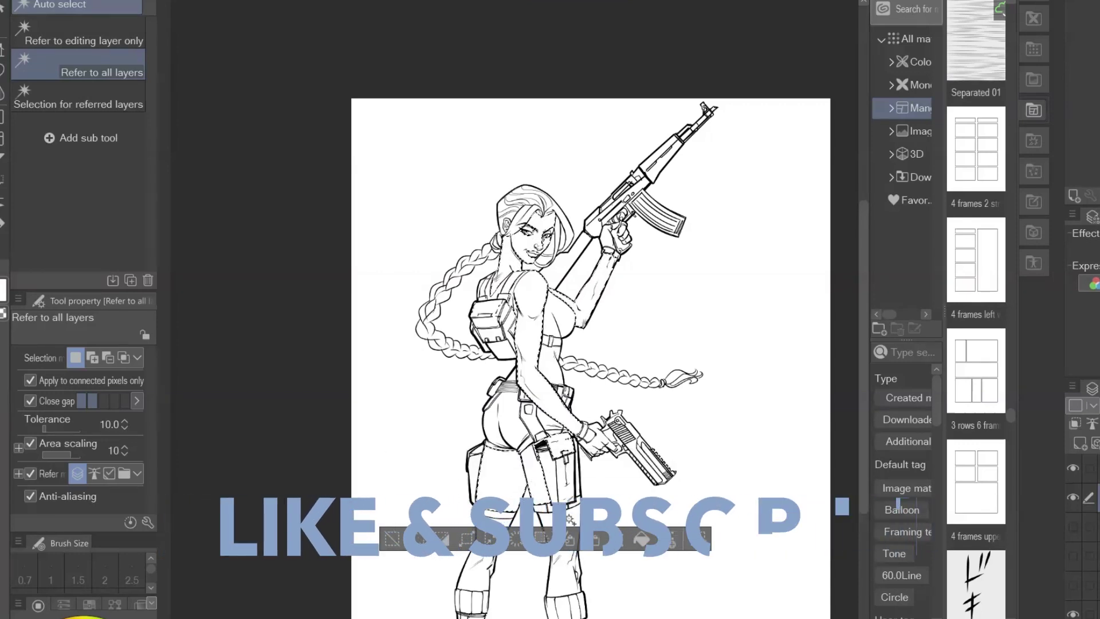
{"action": "left_click", "coordinate": [475, 572], "text": "shift"}
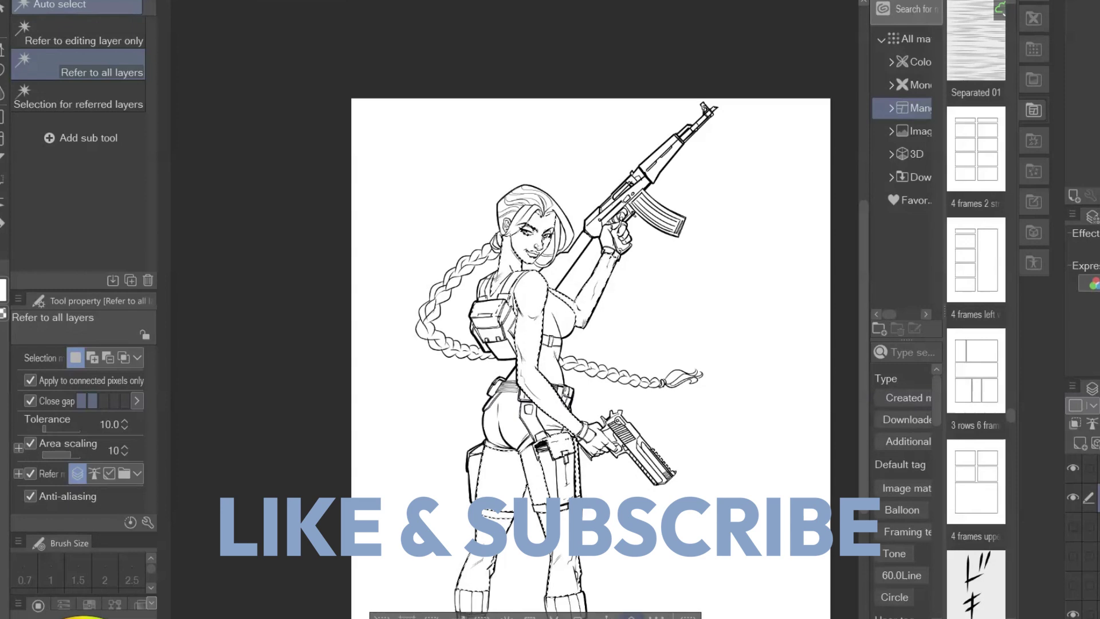
{"action": "key", "text": "alt+Delete"}
{"action": "key", "text": "ctrl+d"}
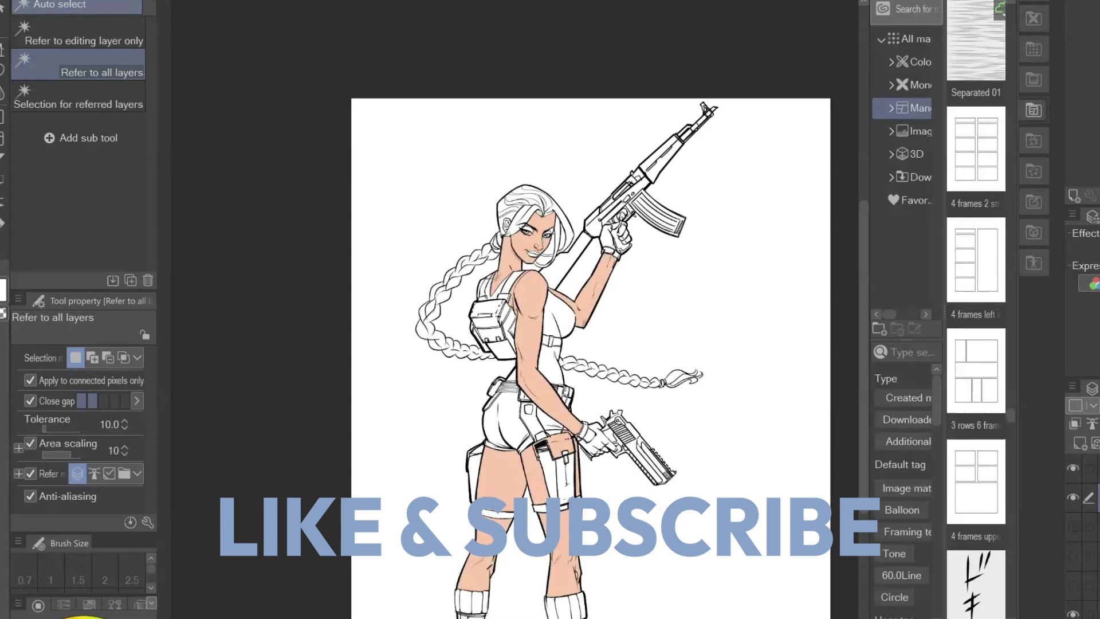
Undo the skin fill to recover the selection and refill it with a lighter, paler peach.
{"action": "key", "text": "ctrl+space"}
{"action": "left_click_drag", "start_coordinate": [541, 280], "coordinate": [578, 264]}
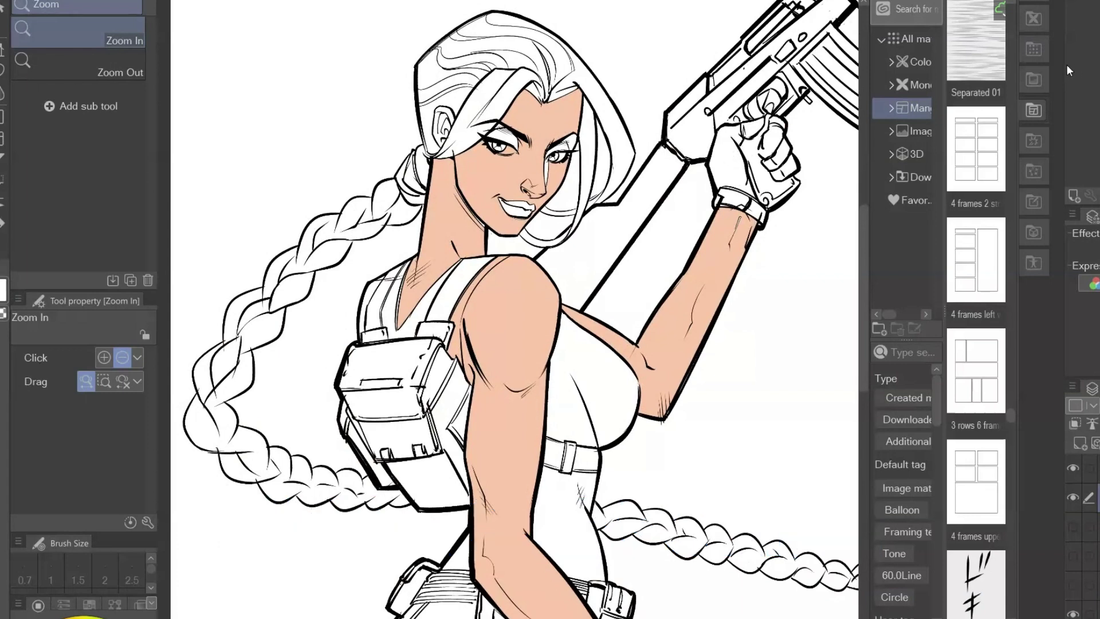
{"action": "key", "text": "ctrl+z"}
{"action": "key", "text": "ctrl+z"}
{"action": "left_click_drag", "start_coordinate": [697, 500], "coordinate": [668, 541]}
{"action": "key", "text": "ctrl+y"}
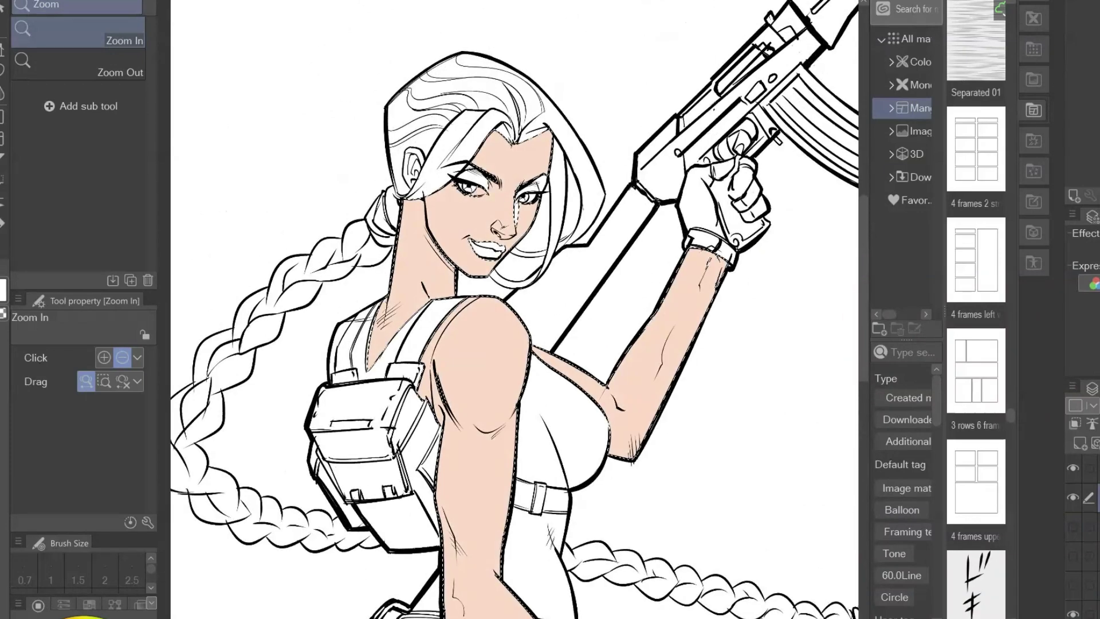
Fill the missed thigh strip beside the holster and the opening in the pistol hand's glove with the skin colour.
{"action": "scroll", "coordinate": [687, 275], "scroll_direction": "down", "scroll_amount": 10}
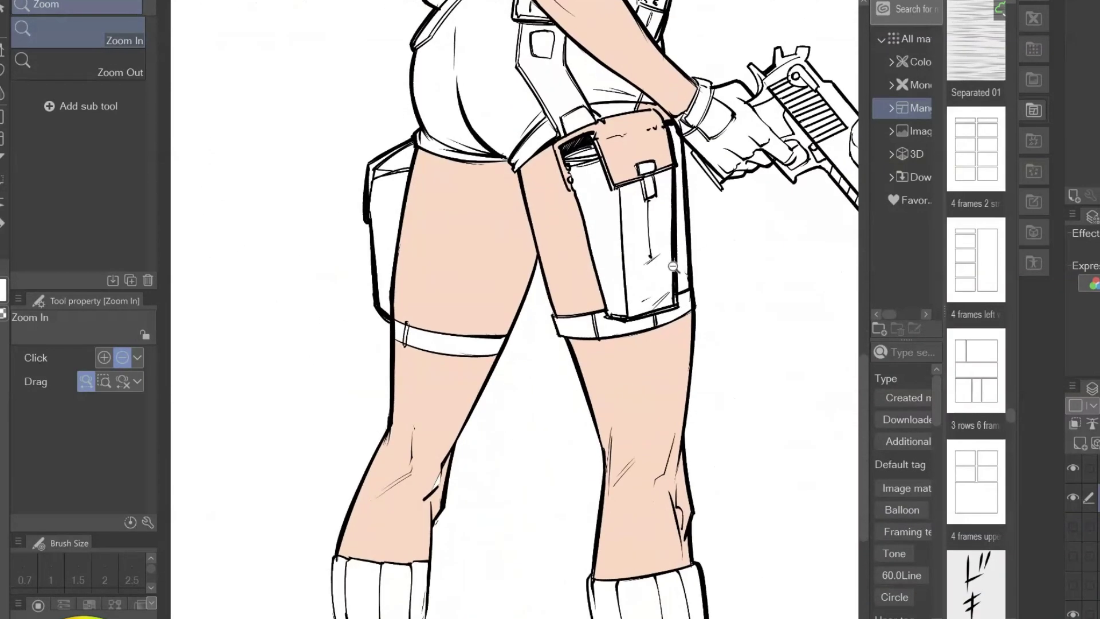
{"action": "key", "text": "w"}
{"action": "left_click", "coordinate": [687, 269]}
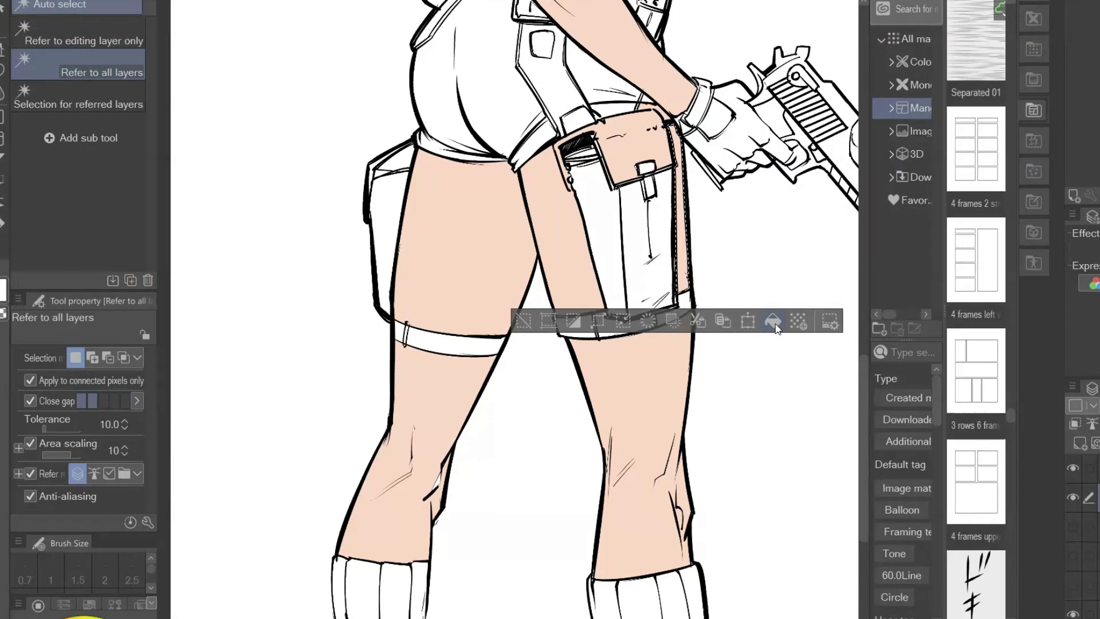
{"action": "left_click", "coordinate": [526, 318]}
{"action": "left_click_drag", "start_coordinate": [528, 337], "coordinate": [484, 509]}
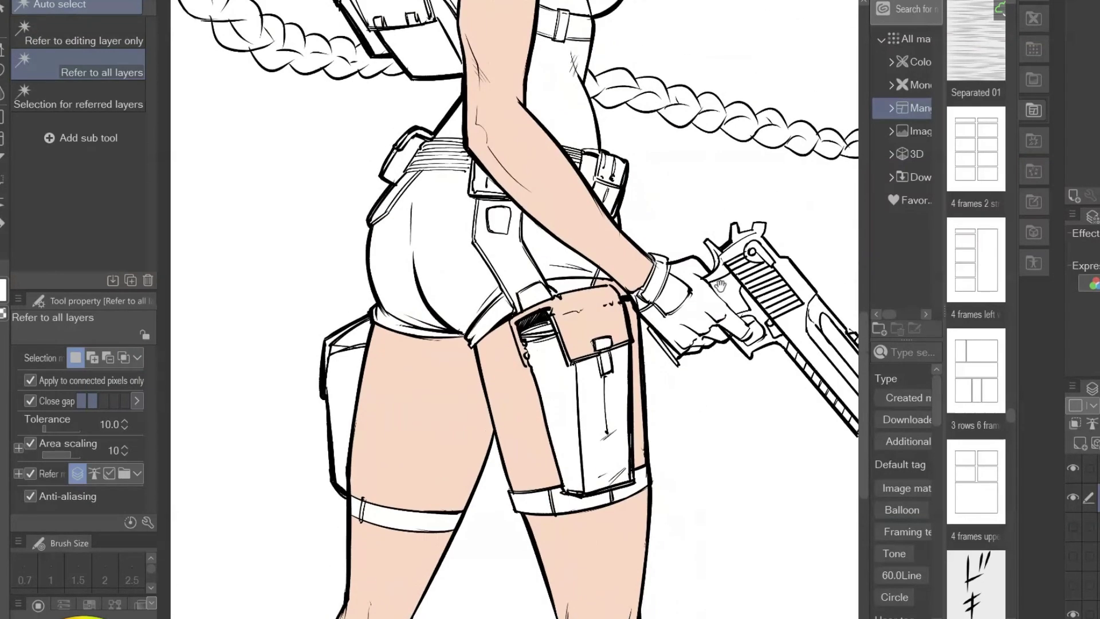
{"action": "left_click", "coordinate": [672, 295]}
{"action": "left_click", "coordinate": [759, 345]}
Select the missed eyelid areas and the strip beside the nose, fill them with the skin colour and clear the selection.
{"action": "scroll", "coordinate": [581, 393], "scroll_direction": "up", "scroll_amount": 10}
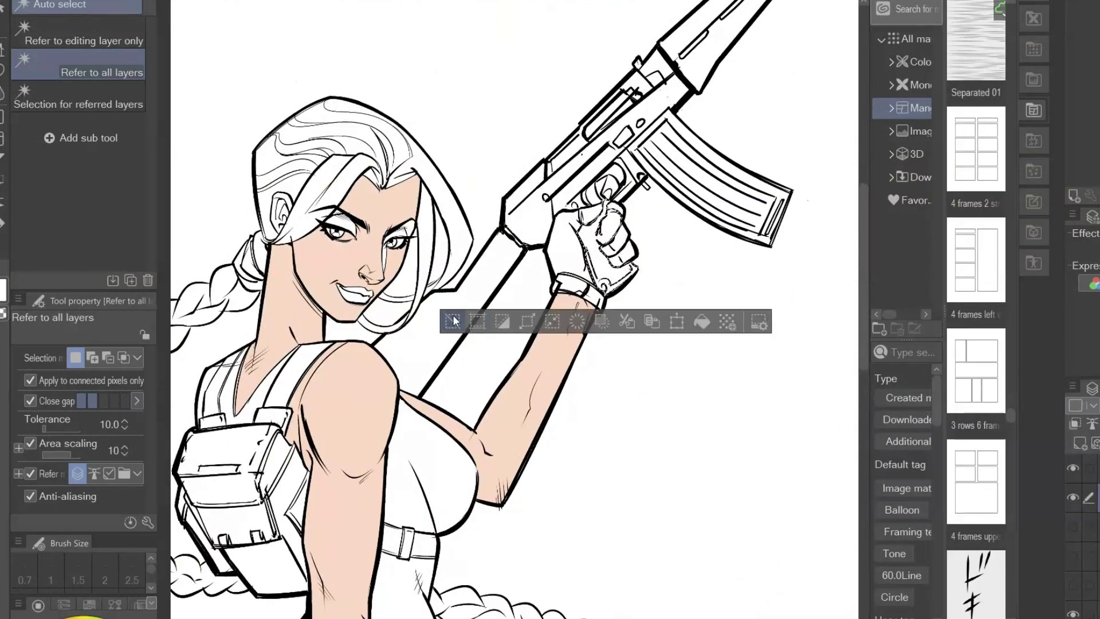
{"action": "scroll", "coordinate": [608, 246], "scroll_direction": "left", "scroll_amount": 5}
{"action": "left_click", "coordinate": [533, 201]}
{"action": "left_click", "coordinate": [585, 212], "text": "shift"}
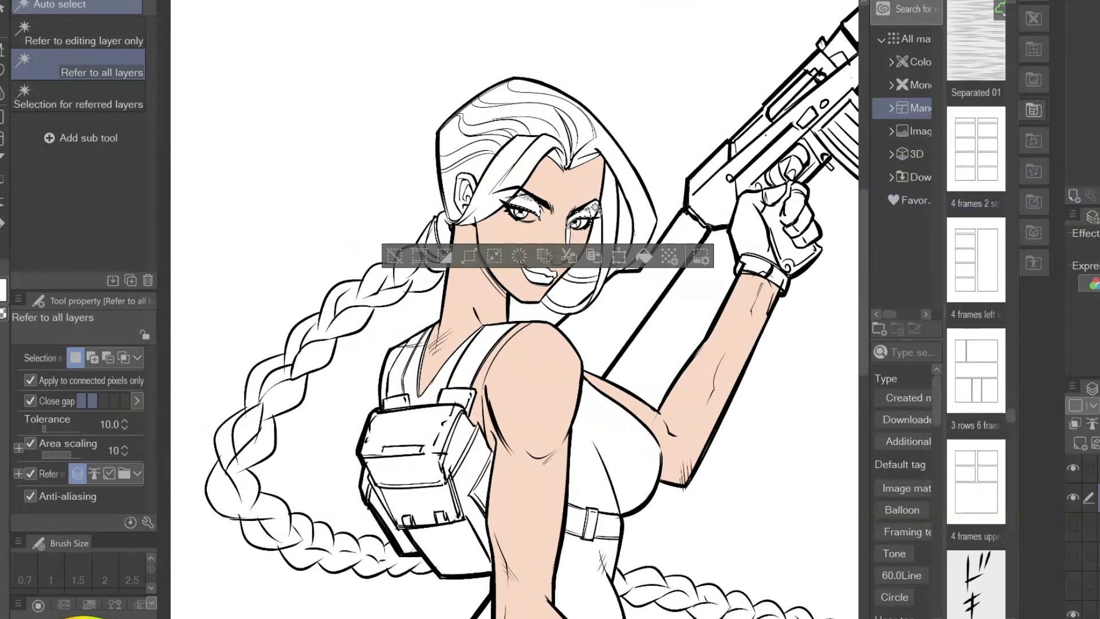
{"action": "left_click", "coordinate": [593, 209], "text": "shift"}
{"action": "left_click", "coordinate": [570, 235], "text": "shift"}
{"action": "left_click", "coordinate": [649, 283]}
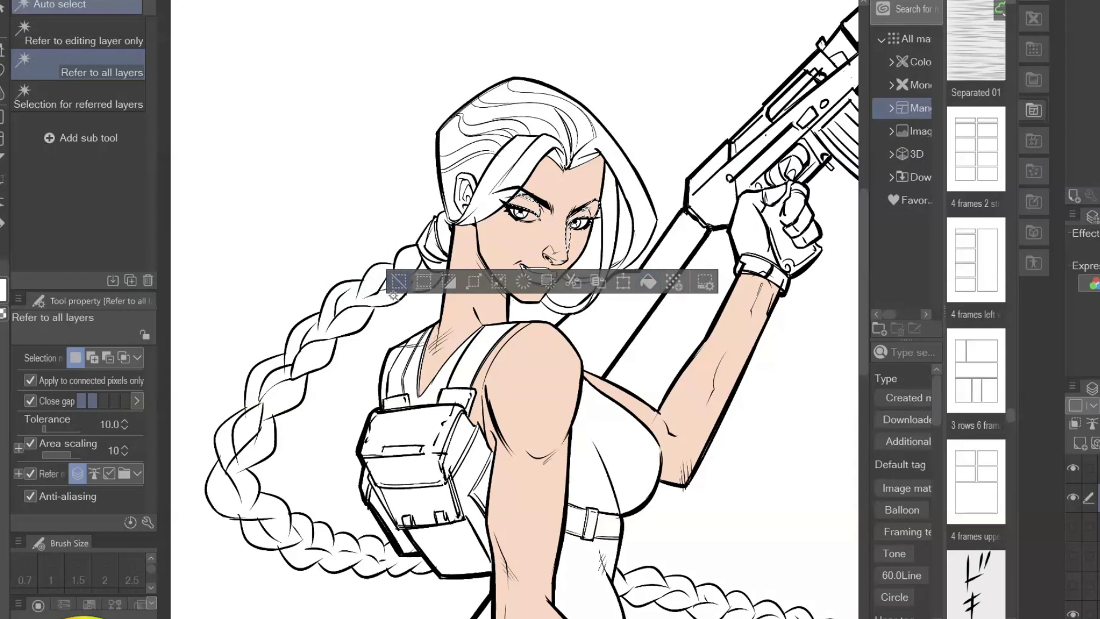
{"action": "left_click", "coordinate": [400, 282]}
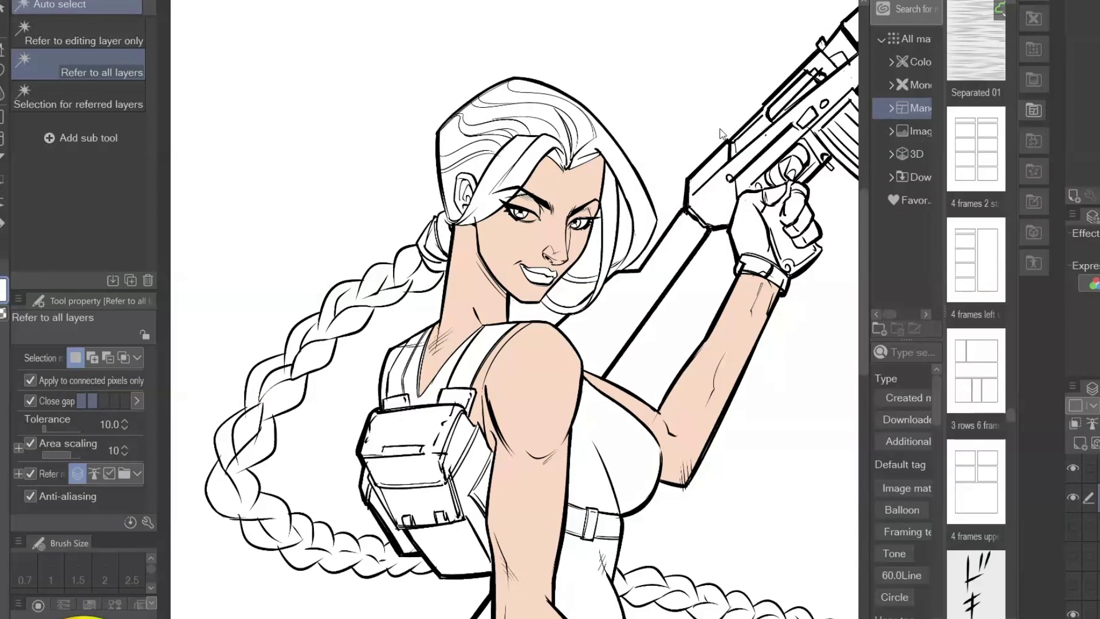
Choose a medium brown, select all parts of the shorts, fill them with it and clear the selection.
{"action": "left_click", "coordinate": [1078, 64]}
{"action": "scroll", "coordinate": [650, 471], "scroll_direction": "down", "scroll_amount": 5}
{"action": "left_click", "coordinate": [478, 471]}
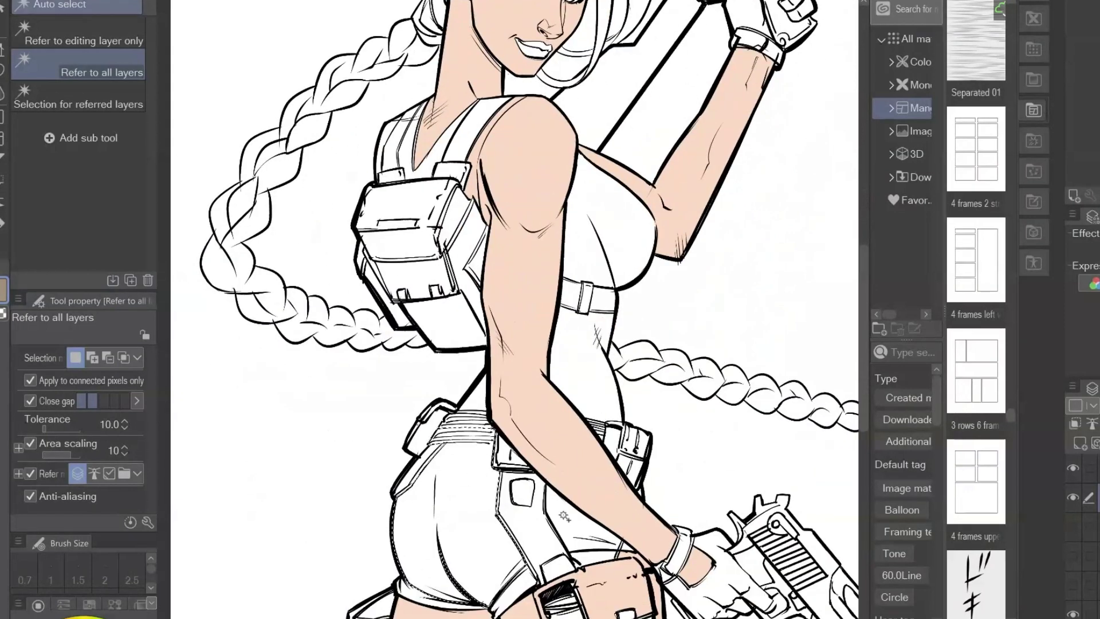
{"action": "left_click", "coordinate": [414, 593], "text": "shift"}
{"action": "left_click", "coordinate": [524, 493], "text": "shift"}
{"action": "key", "text": "alt+Delete"}
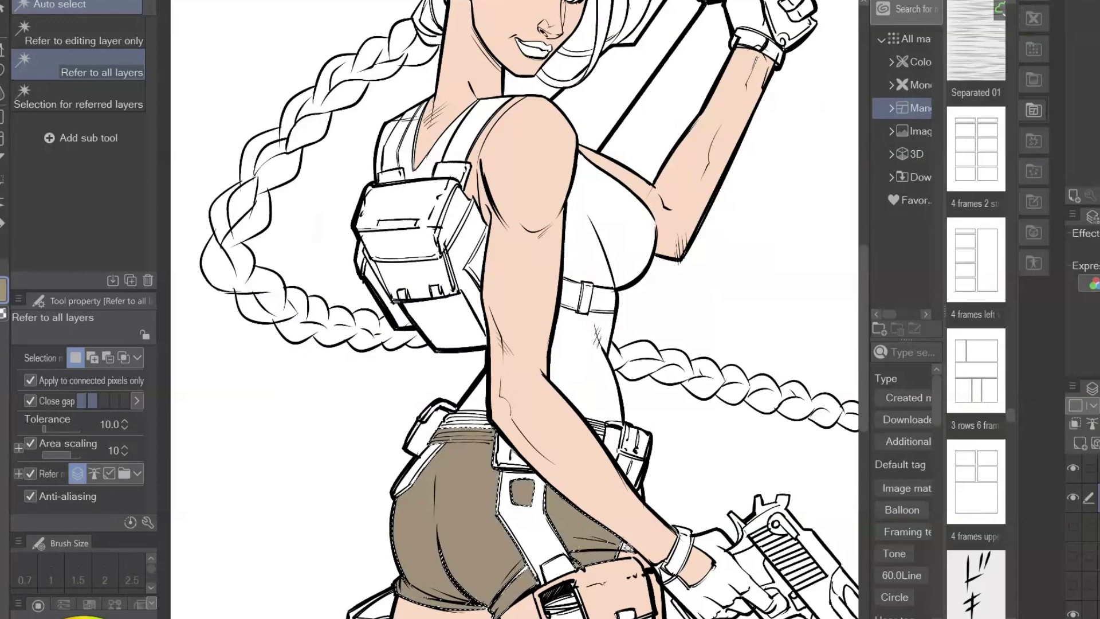
{"action": "key", "text": "ctrl+d"}
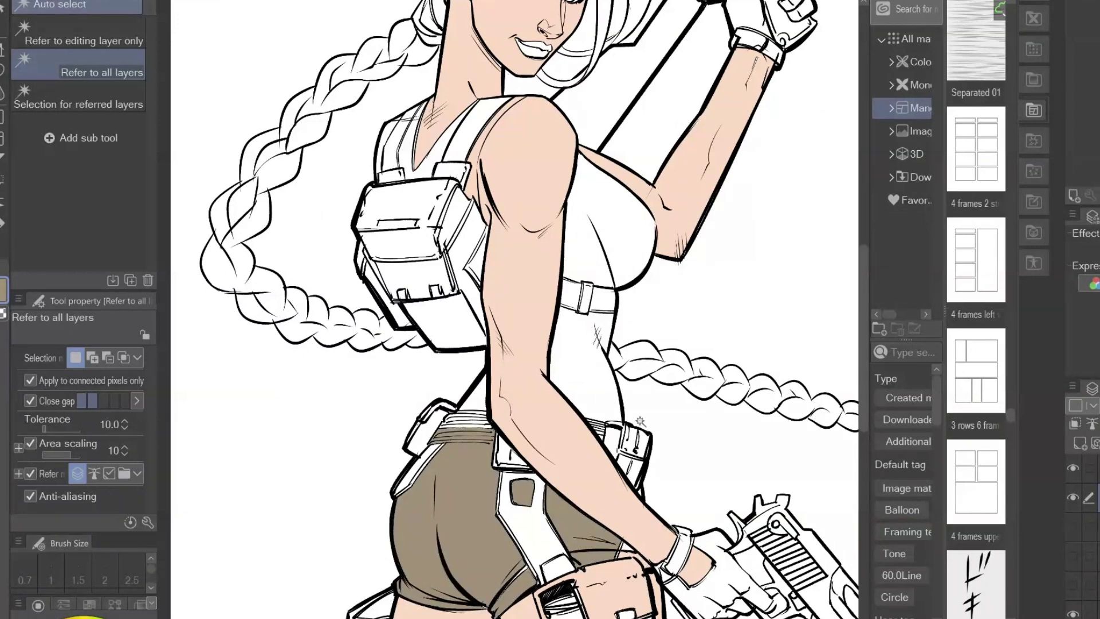
Select the backpack's panels and shoulder straps, fill them with a dark olive-brown and clear the selection.
{"action": "left_click_drag", "start_coordinate": [741, 65], "coordinate": [761, 325]}
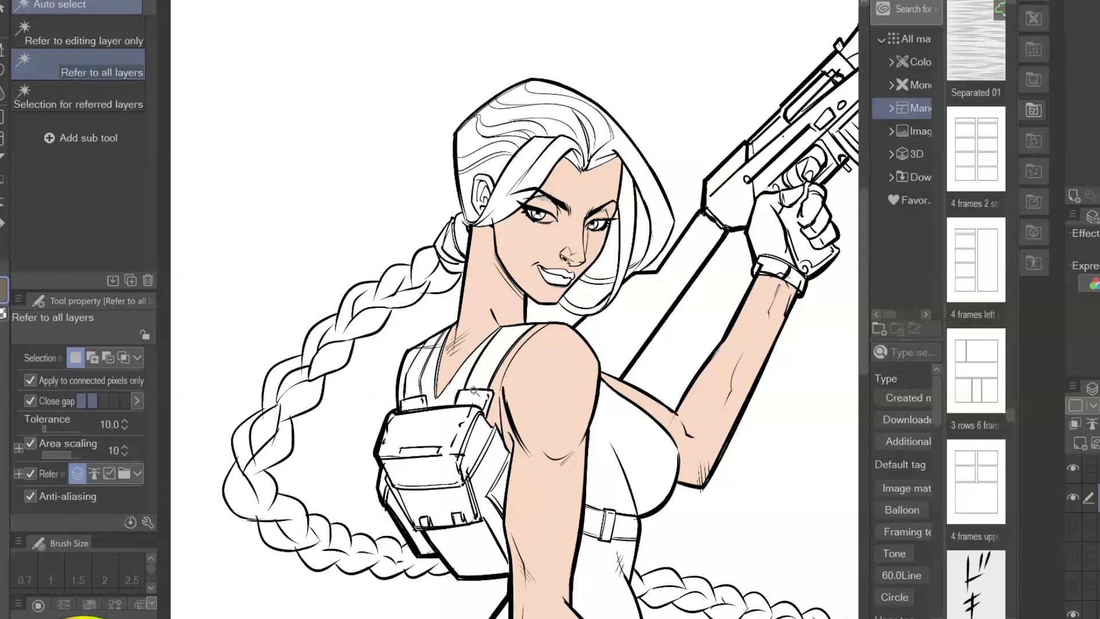
{"action": "left_click", "coordinate": [420, 403]}
{"action": "left_click", "coordinate": [447, 422], "text": "shift"}
{"action": "left_click", "coordinate": [469, 544], "text": "shift"}
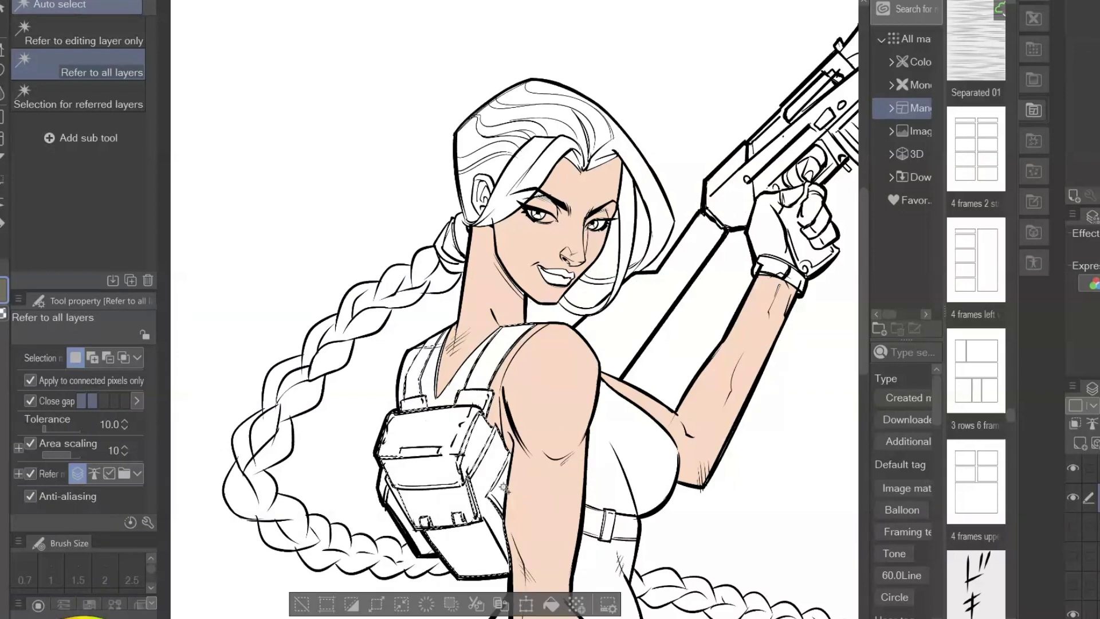
{"action": "left_click", "coordinate": [497, 532], "text": "shift"}
{"action": "left_click", "coordinate": [550, 604]}
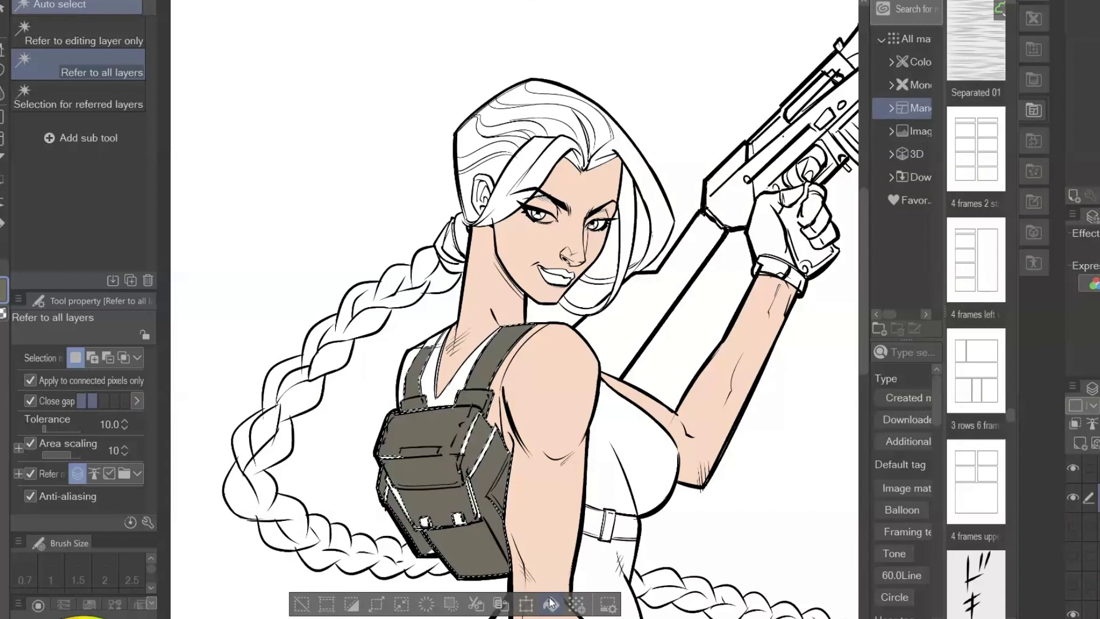
{"action": "key", "text": "ctrl+d"}
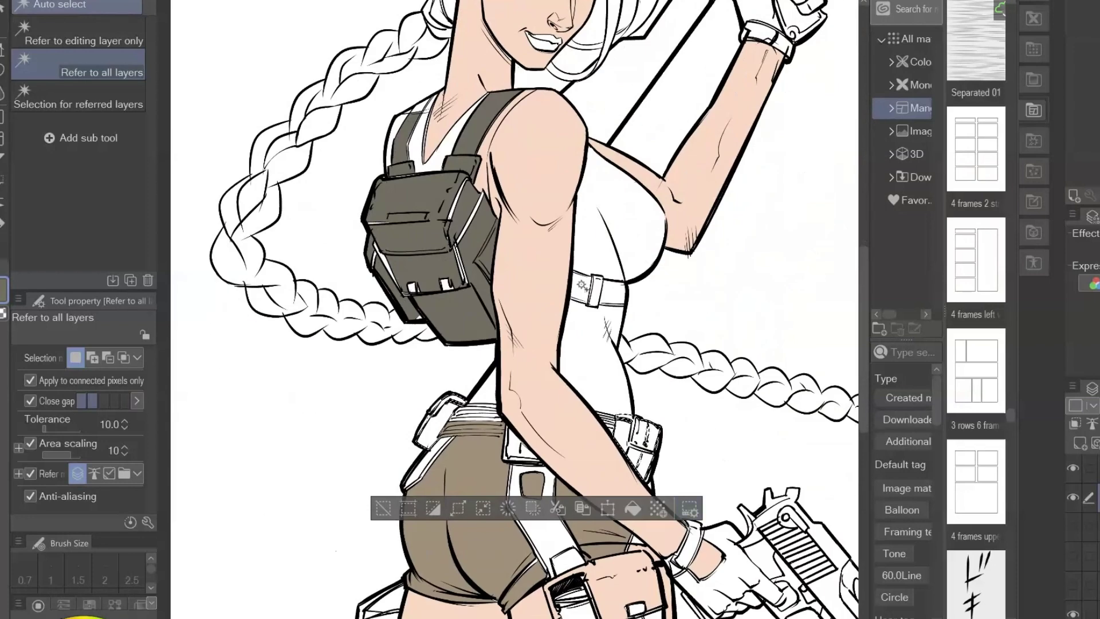
Fill the selected chest strap and belt pouches with the same dark olive-brown and clear the selection.
{"action": "left_click", "coordinate": [633, 510]}
{"action": "left_click", "coordinate": [383, 509]}
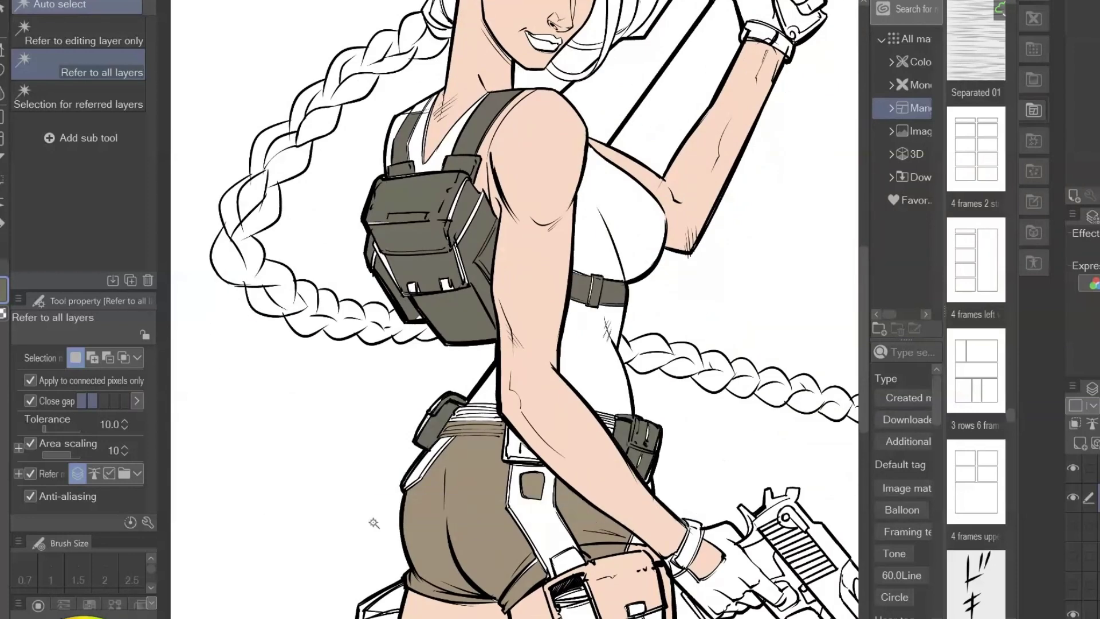
{"action": "left_click_drag", "start_coordinate": [763, 248], "coordinate": [792, 334]}
{"action": "left_click_drag", "start_coordinate": [716, 489], "coordinate": [681, 576]}
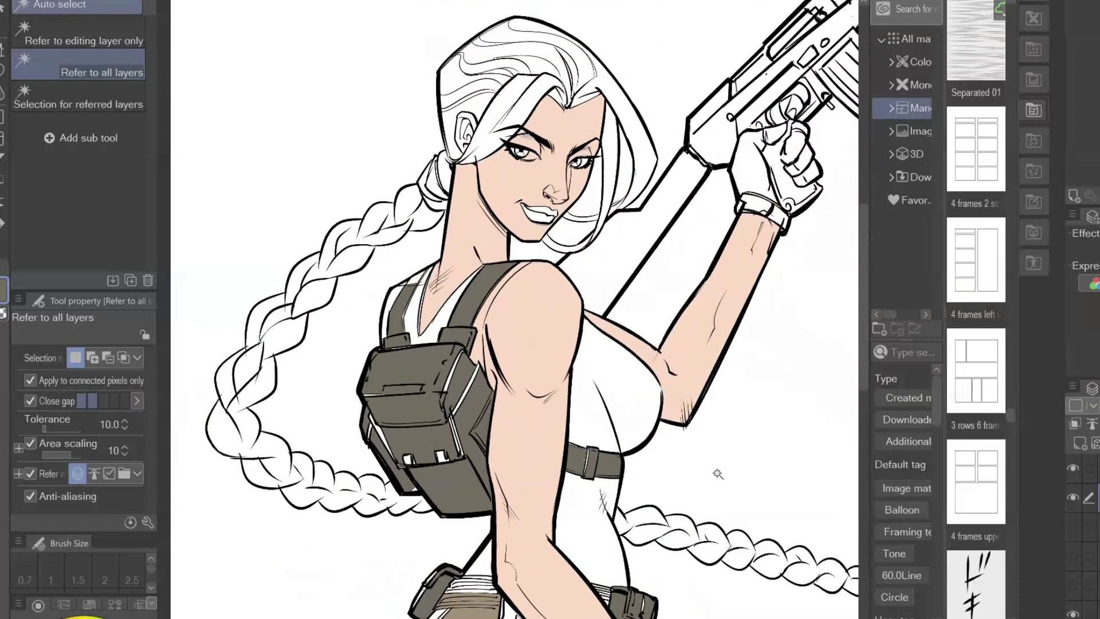
Paint over the remaining white gaps on the backpack's straps and buckles in dark olive-brown with the Real G-Pen at size 25.
{"action": "left_click", "coordinate": [415, 278]}
{"action": "left_click", "coordinate": [509, 314]}
{"action": "key", "text": "ctrl+d"}
{"action": "key", "text": "p"}
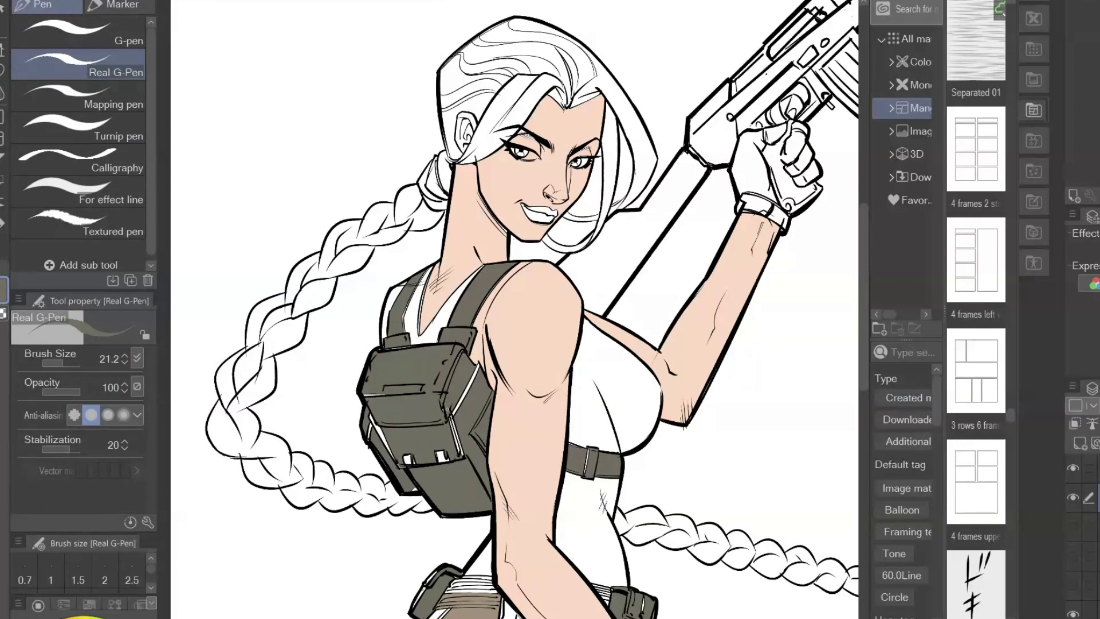
{"action": "left_click_drag", "start_coordinate": [447, 410], "coordinate": [459, 452]}
{"action": "left_click", "coordinate": [125, 355]}
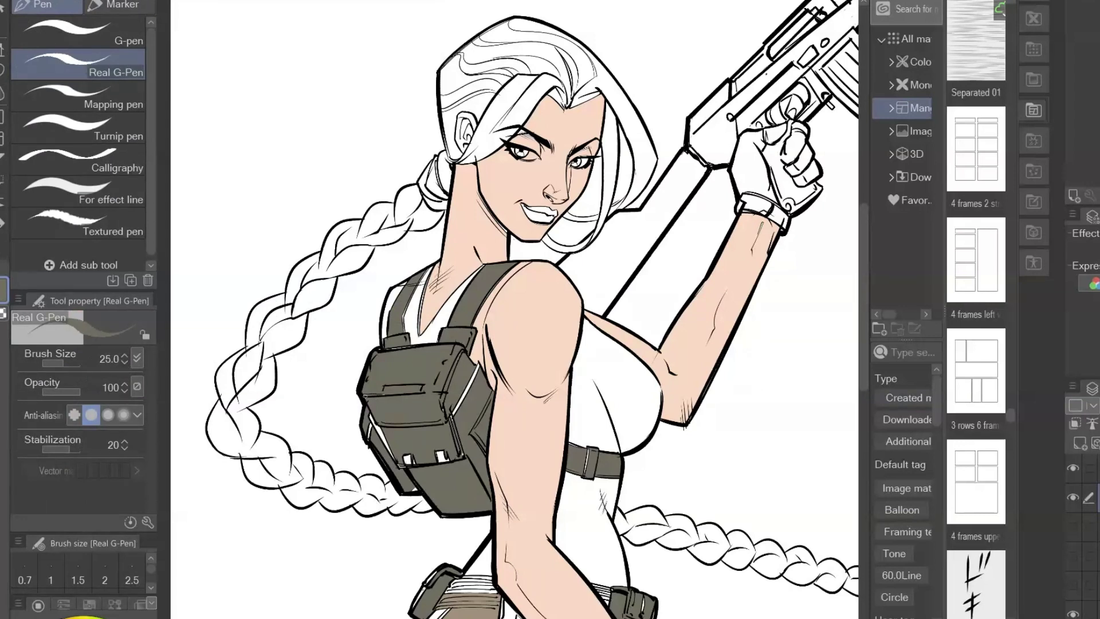
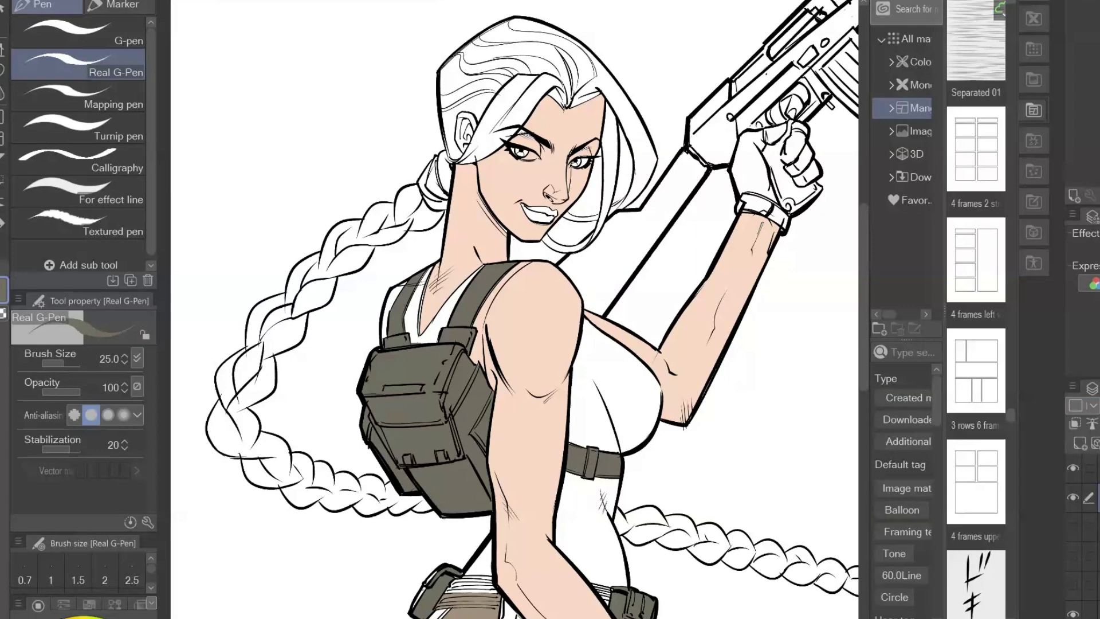
{"action": "left_click_drag", "start_coordinate": [665, 600], "coordinate": [638, 571]}
Choose a reddish brown, select the main hair sections and the loose locks around the face, and fill them.
{"action": "left_click_drag", "start_coordinate": [707, 383], "coordinate": [766, 349]}
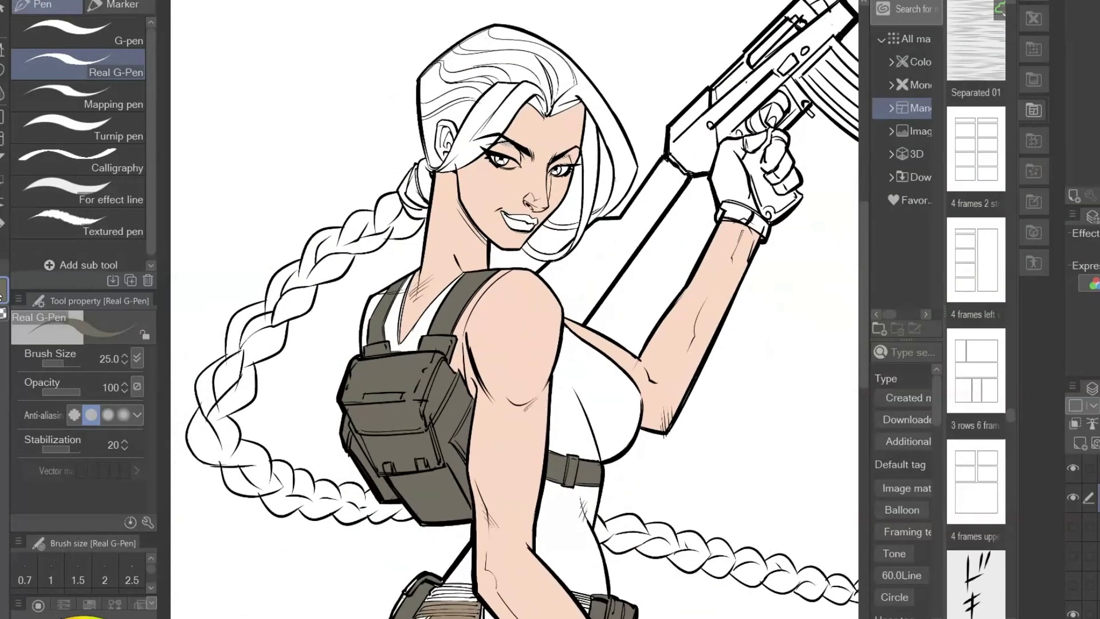
{"action": "left_click", "coordinate": [3, 291]}
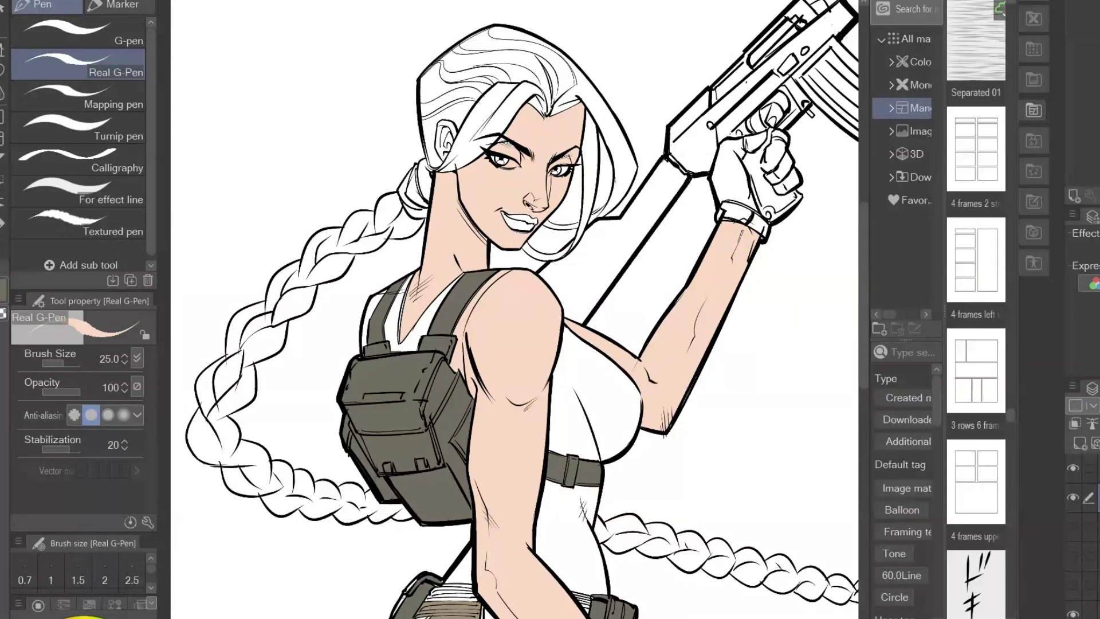
{"action": "left_click", "coordinate": [1069, 57]}
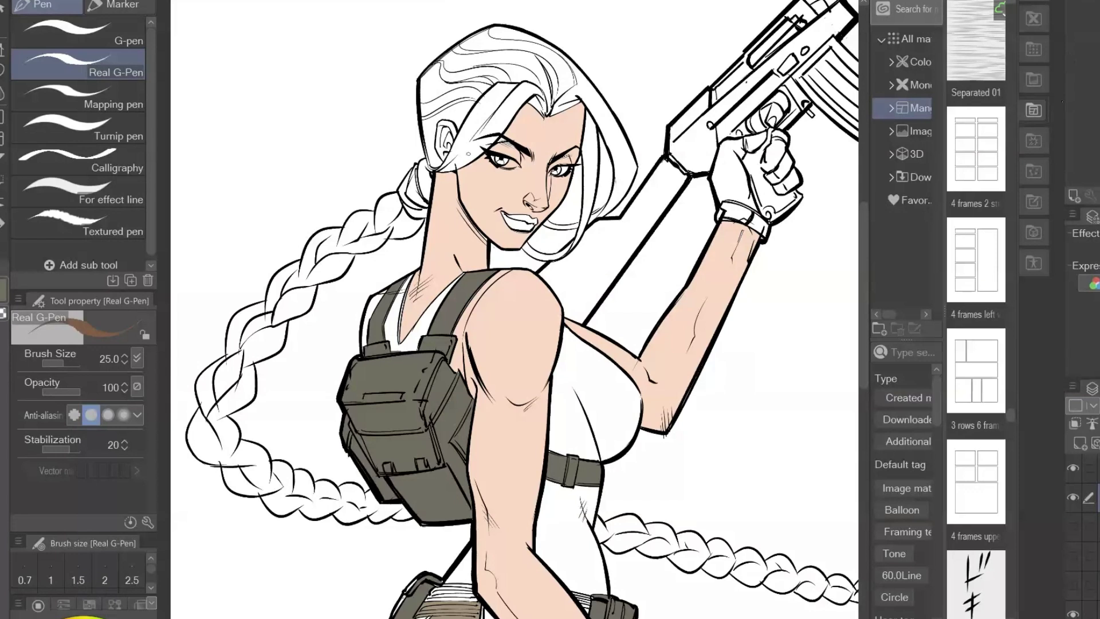
{"action": "key", "text": "w"}
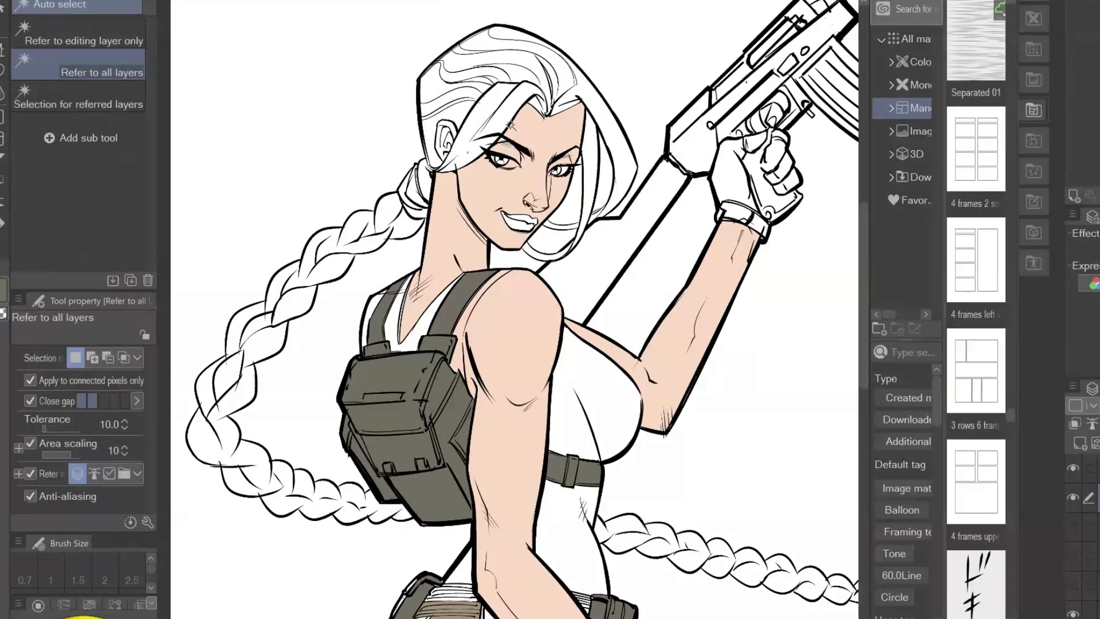
{"action": "left_click", "coordinate": [508, 100]}
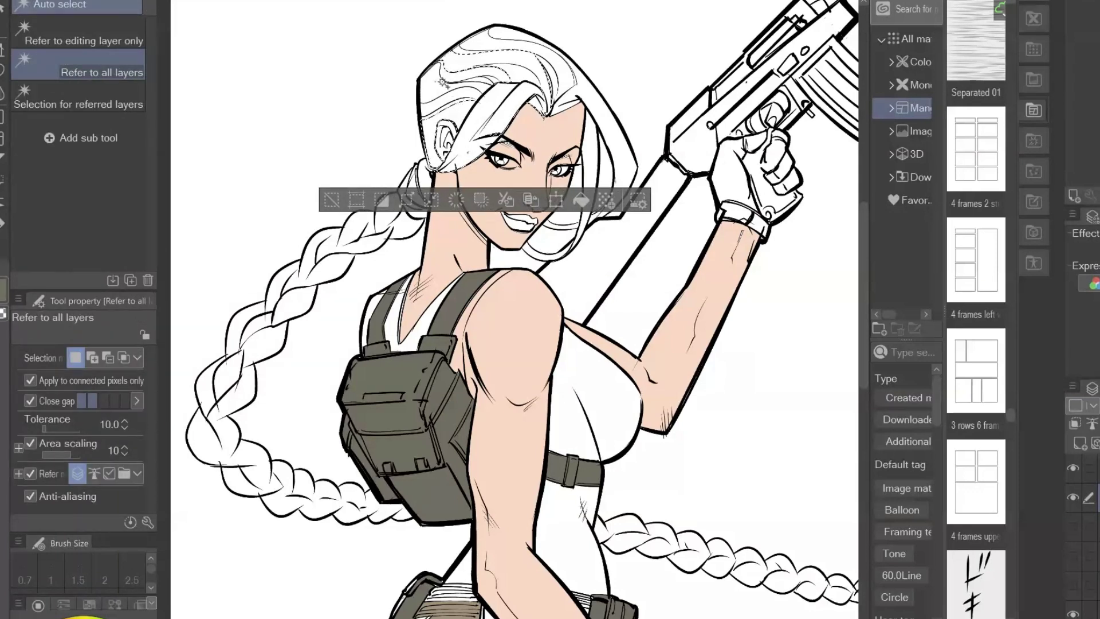
{"action": "left_click", "coordinate": [541, 257], "text": "shift"}
{"action": "left_click", "coordinate": [545, 246], "text": "shift"}
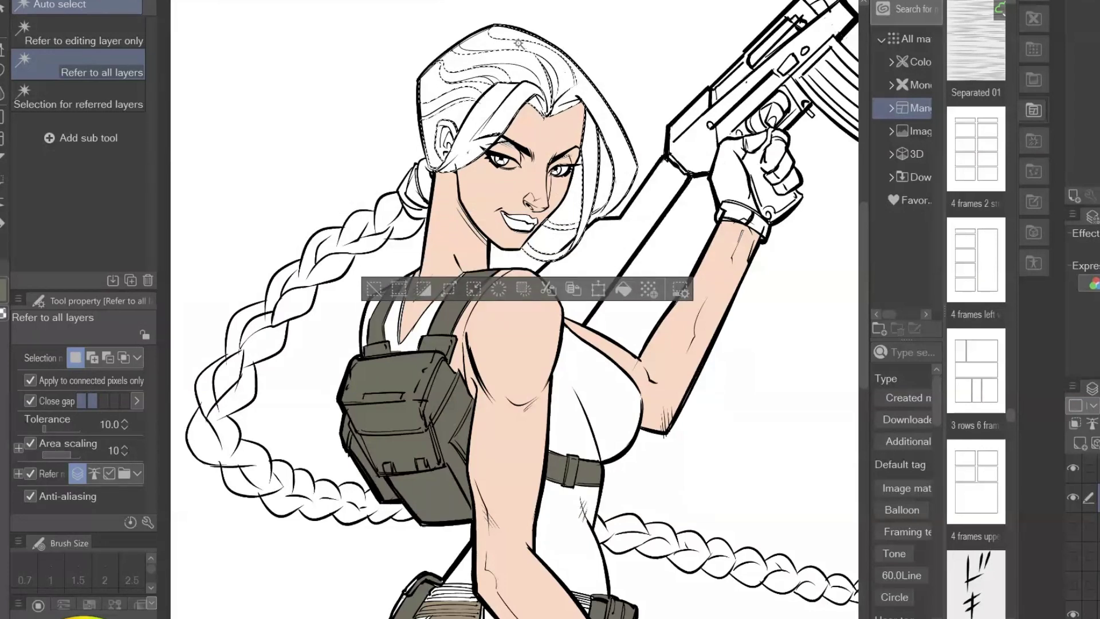
{"action": "left_click", "coordinate": [623, 290]}
Try filling the remaining white strands on the crown with the same reddish brown and clear the selection.
{"action": "left_click", "coordinate": [454, 94]}
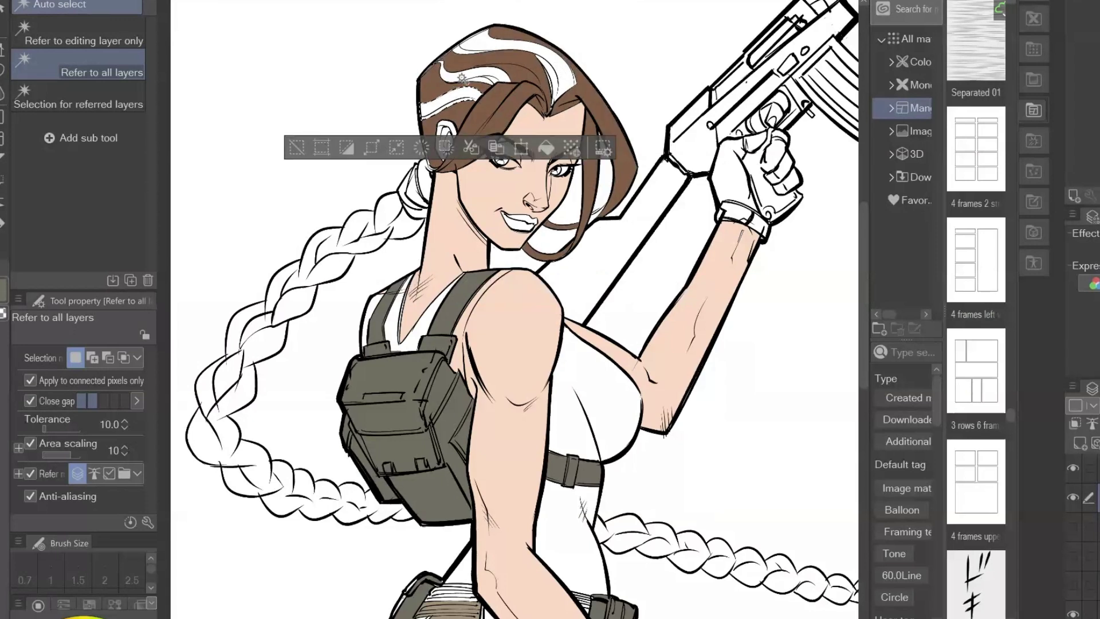
{"action": "left_click", "coordinate": [471, 71], "text": "shift"}
{"action": "left_click", "coordinate": [498, 71], "text": "shift"}
{"action": "left_click", "coordinate": [549, 64], "text": "shift"}
{"action": "left_click", "coordinate": [591, 148]}
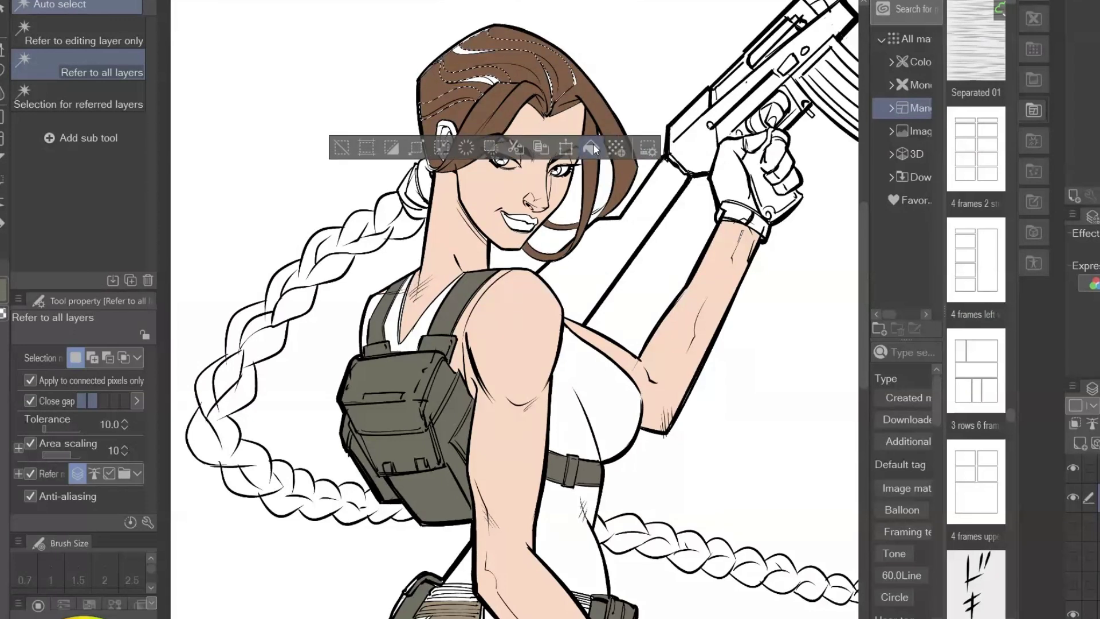
{"action": "left_click", "coordinate": [342, 147]}
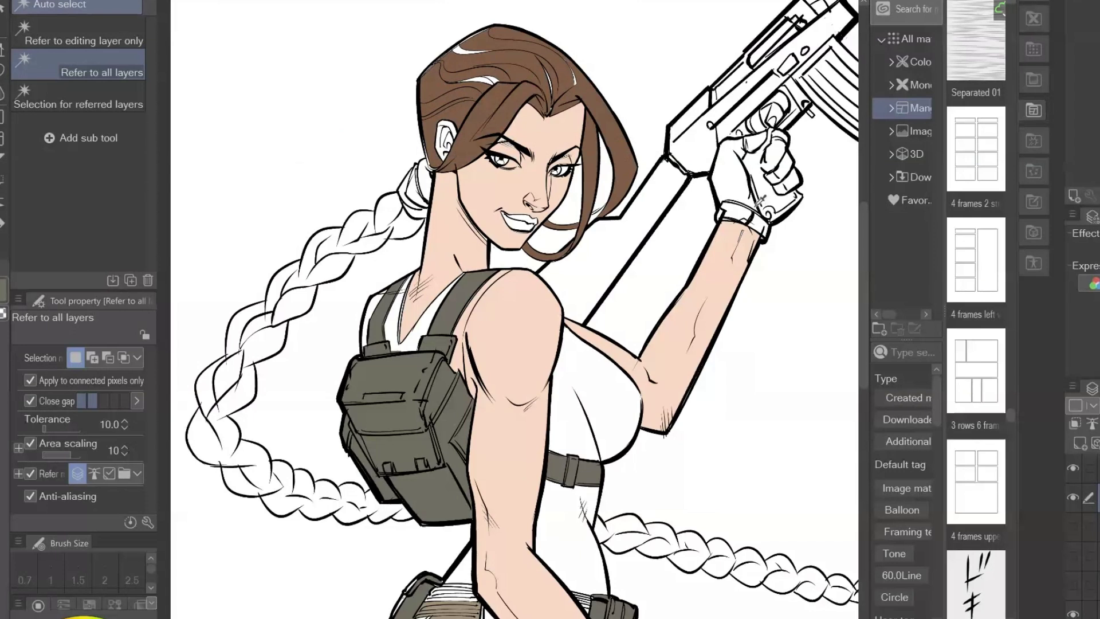
Undo the strand fills and selections back to the first fill of the main hair sections.
{"action": "key", "text": "ctrl+z"}
{"action": "key", "text": "ctrl+z"}
{"action": "key", "text": "ctrl+z"}
{"action": "key", "text": "ctrl+z"}
{"action": "key", "text": "ctrl+z"}
{"action": "key", "text": "ctrl+z"}
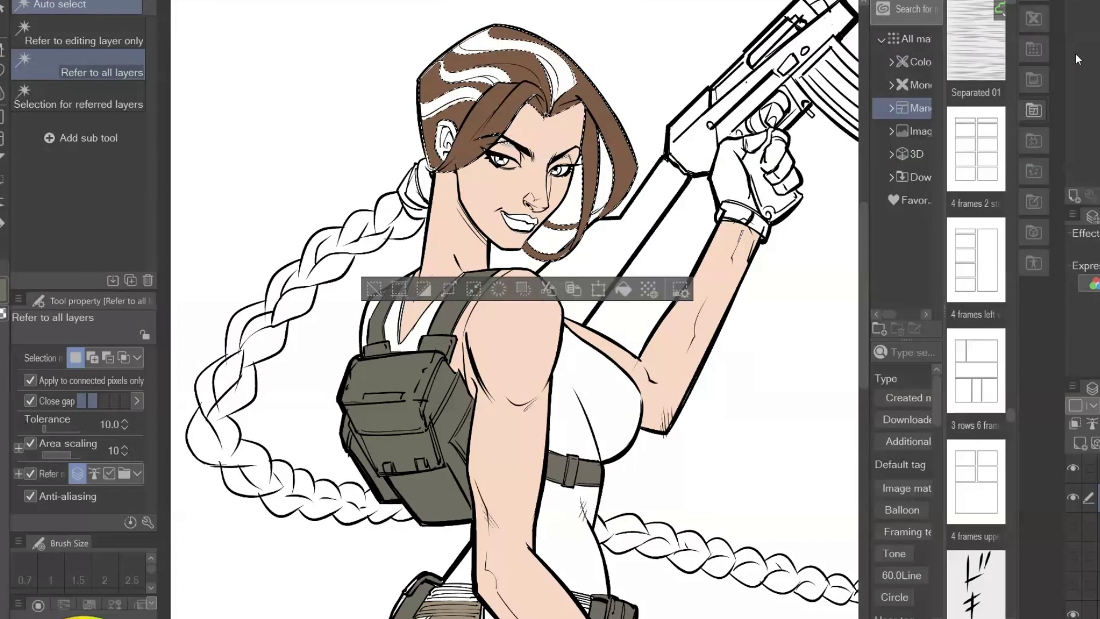
Refill the main hair sections with an adjusted warm brown, fill the white crown strands to match and clear the selection.
{"action": "left_click", "coordinate": [624, 288]}
{"action": "left_click", "coordinate": [374, 288]}
{"action": "left_click", "coordinate": [544, 66]}
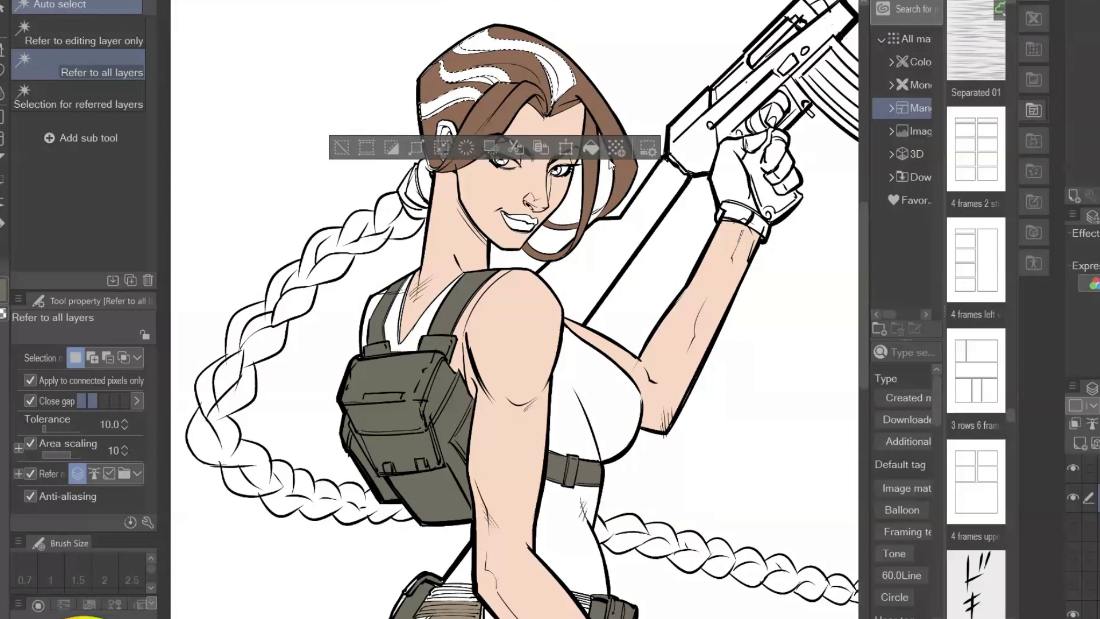
{"action": "left_click", "coordinate": [592, 147]}
{"action": "left_click", "coordinate": [342, 148]}
Select the braid segments looping from the nape to behind the backpack, fill them with the hair brown and clear the selection.
{"action": "left_click", "coordinate": [404, 212]}
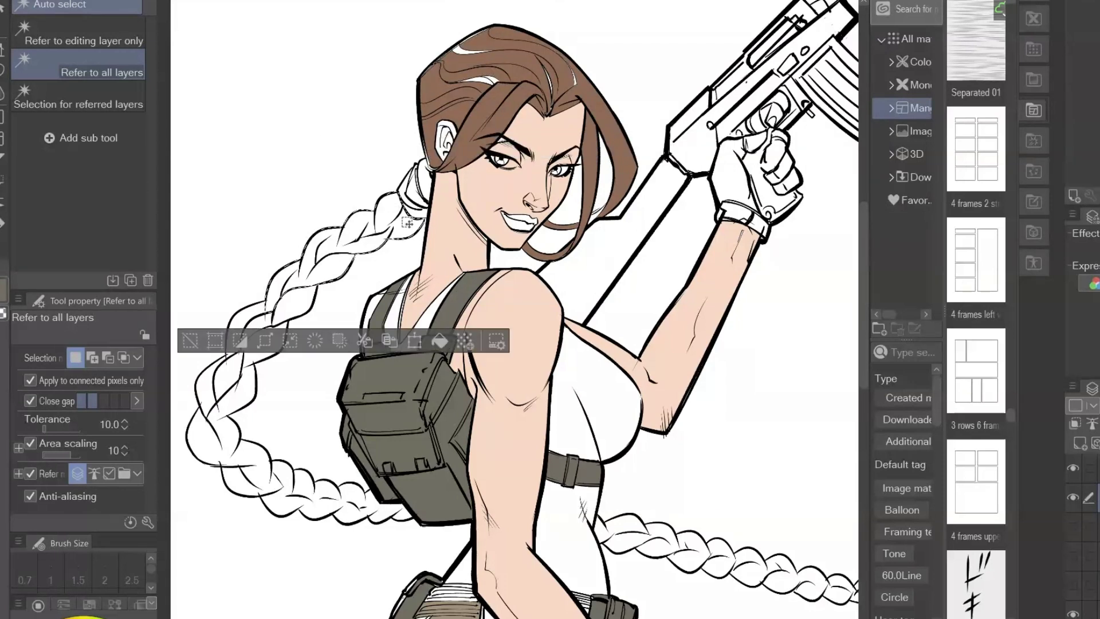
{"action": "left_click", "coordinate": [302, 303], "text": "shift"}
{"action": "left_click", "coordinate": [266, 328], "text": "shift"}
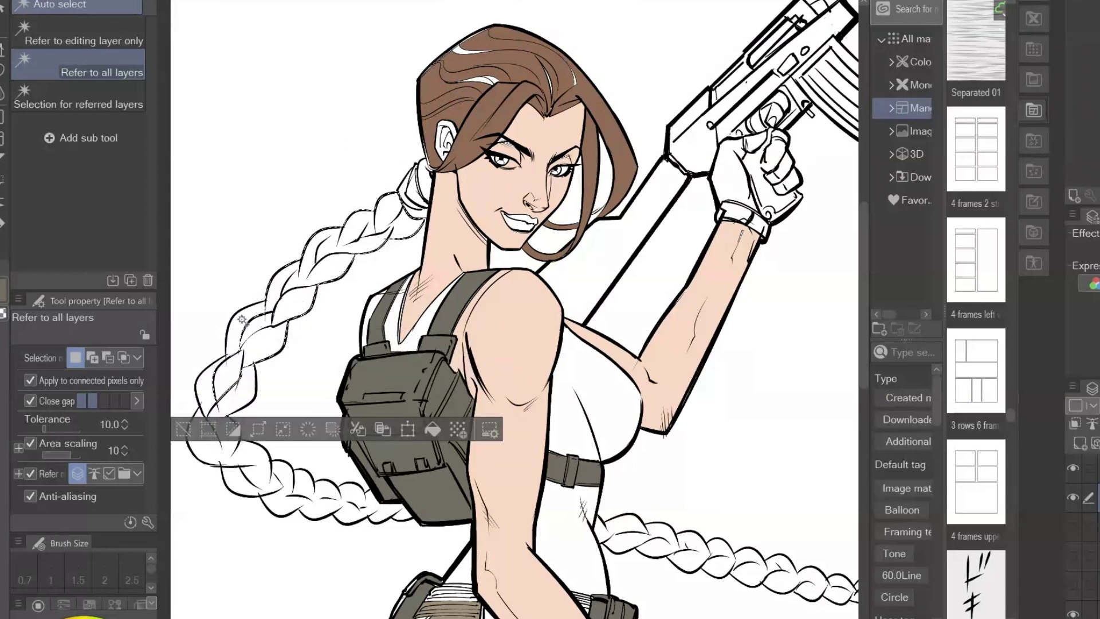
{"action": "left_click", "coordinate": [243, 389], "text": "shift"}
{"action": "left_click", "coordinate": [434, 552]}
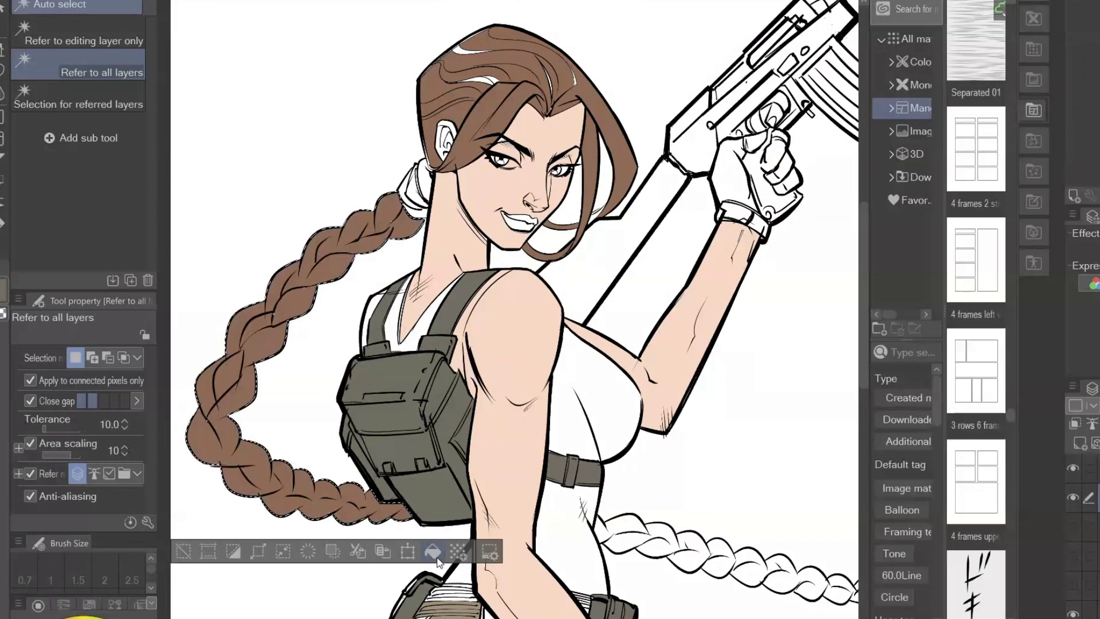
{"action": "left_click", "coordinate": [183, 552]}
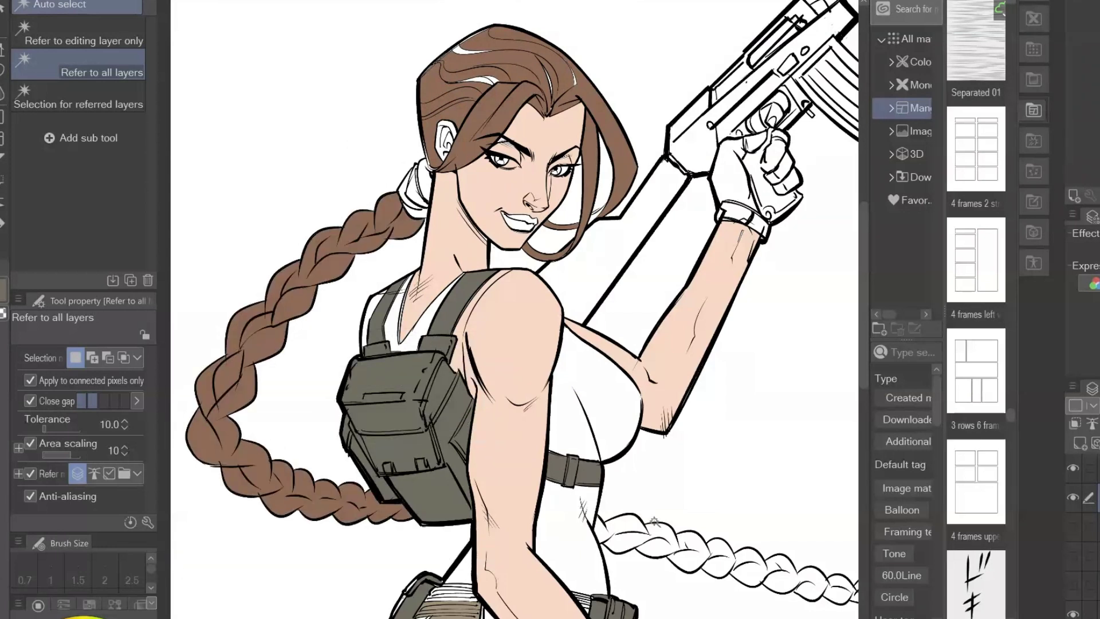
Select the missed strand among the locks beside the face, fill it with the hair brown and clear the selection.
{"action": "left_click", "coordinate": [596, 216]}
{"action": "left_click", "coordinate": [693, 253]}
{"action": "left_click", "coordinate": [440, 254]}
Select the braid segments extending from behind the waist and fill them with the hair brown.
{"action": "left_click", "coordinate": [634, 528]}
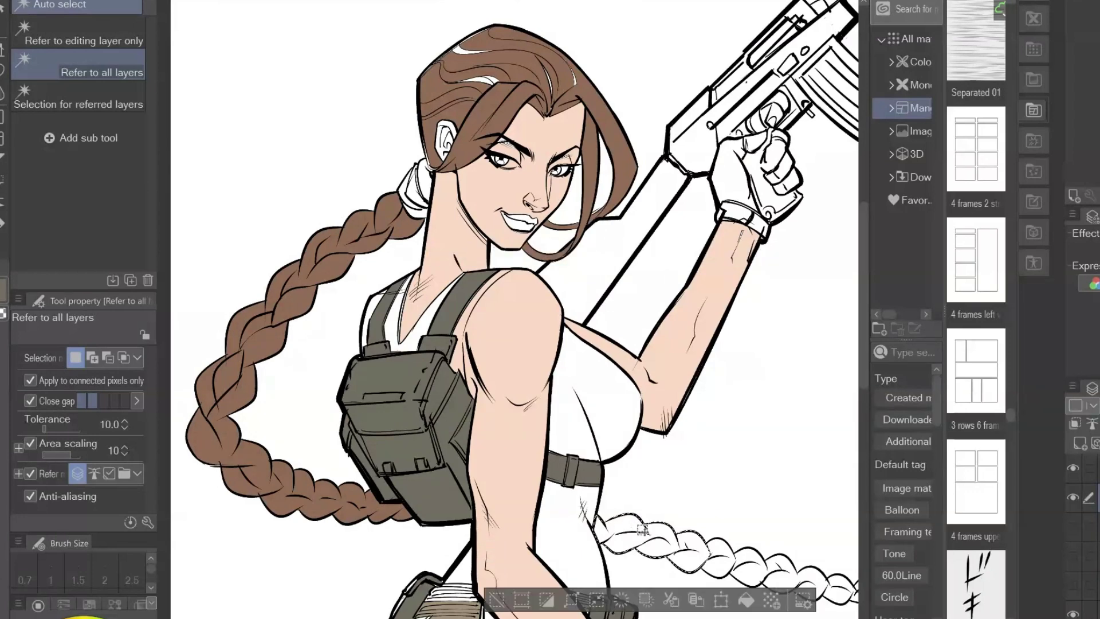
{"action": "left_click", "coordinate": [724, 569], "text": "shift"}
{"action": "left_click", "coordinate": [794, 573], "text": "shift"}
{"action": "left_click", "coordinate": [805, 605]}
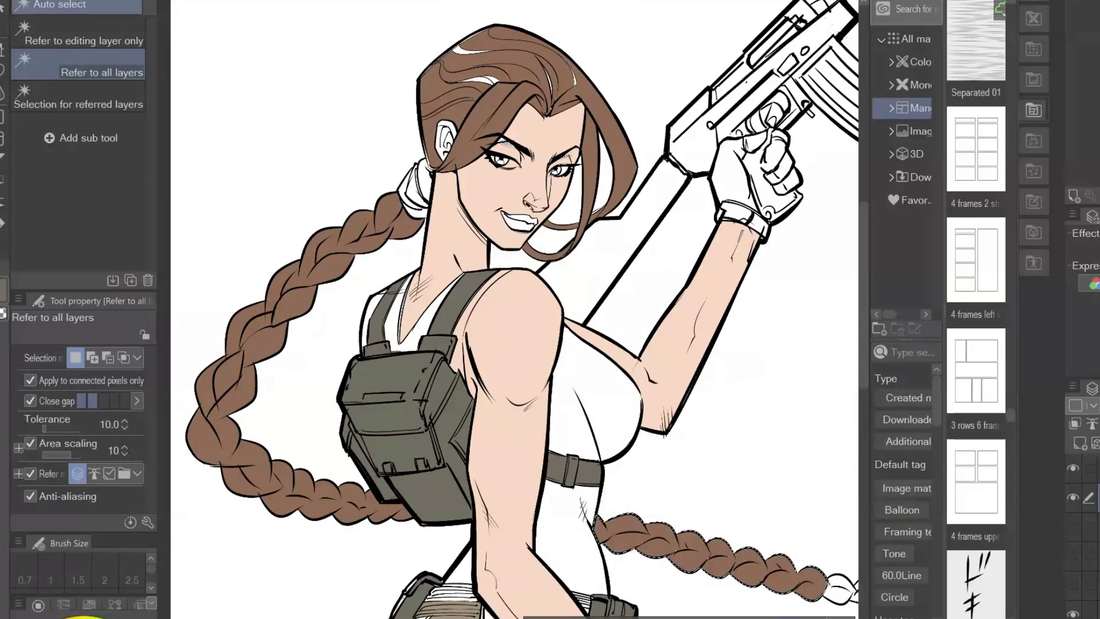
Select the last braid segments and the main parts of the end tuft, and fill them with the hair brown.
{"action": "left_click_drag", "start_coordinate": [813, 573], "coordinate": [540, 551]}
{"action": "left_click", "coordinate": [561, 547]}
{"action": "left_click", "coordinate": [609, 529], "text": "shift"}
{"action": "left_click", "coordinate": [651, 532], "text": "shift"}
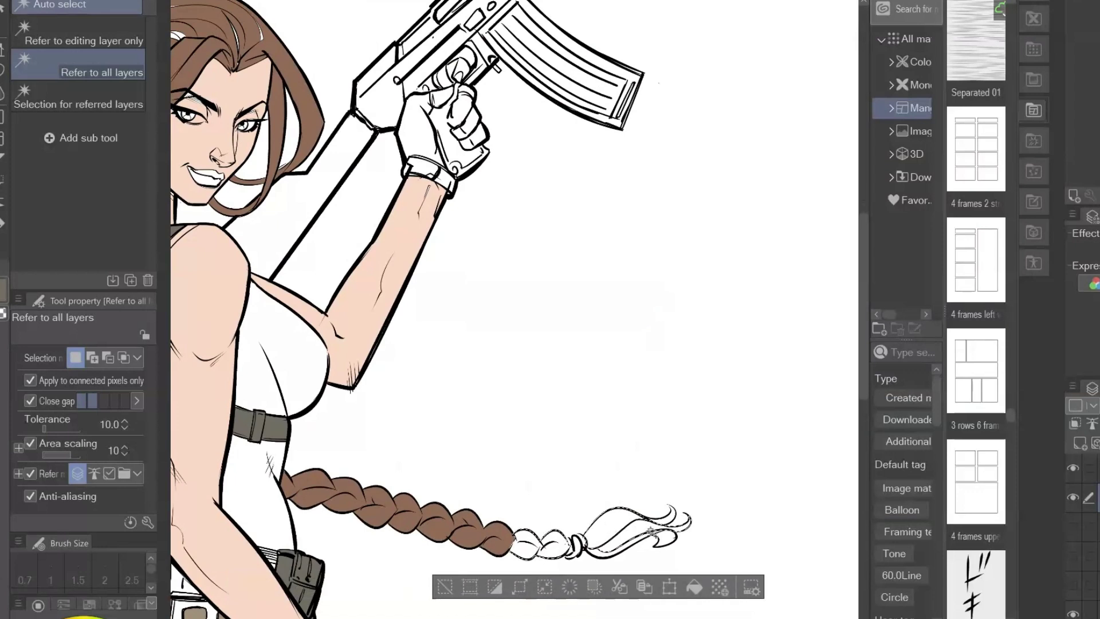
{"action": "left_click", "coordinate": [635, 542], "text": "shift"}
{"action": "left_click", "coordinate": [665, 537], "text": "shift"}
{"action": "left_click", "coordinate": [694, 586]}
{"action": "left_click", "coordinate": [665, 537]}
{"action": "key", "text": "alt+BackSpace"}
Fill the remaining white strands of the braid's end tuft with the hair brown and clear the selection.
{"action": "left_click", "coordinate": [631, 536]}
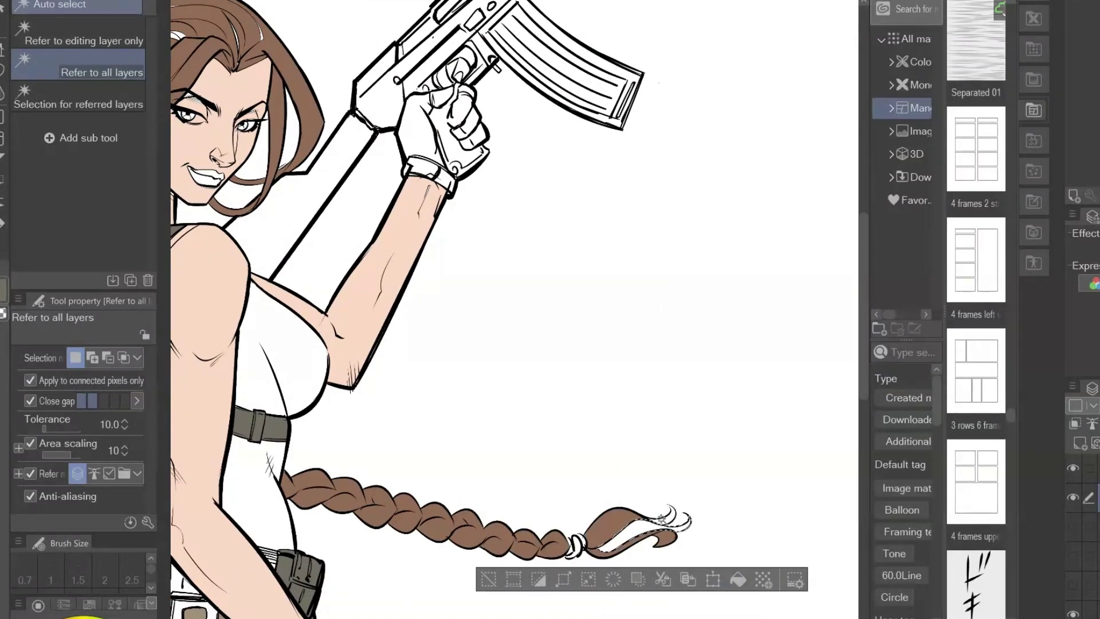
{"action": "left_click", "coordinate": [731, 583]}
{"action": "left_click", "coordinate": [679, 518]}
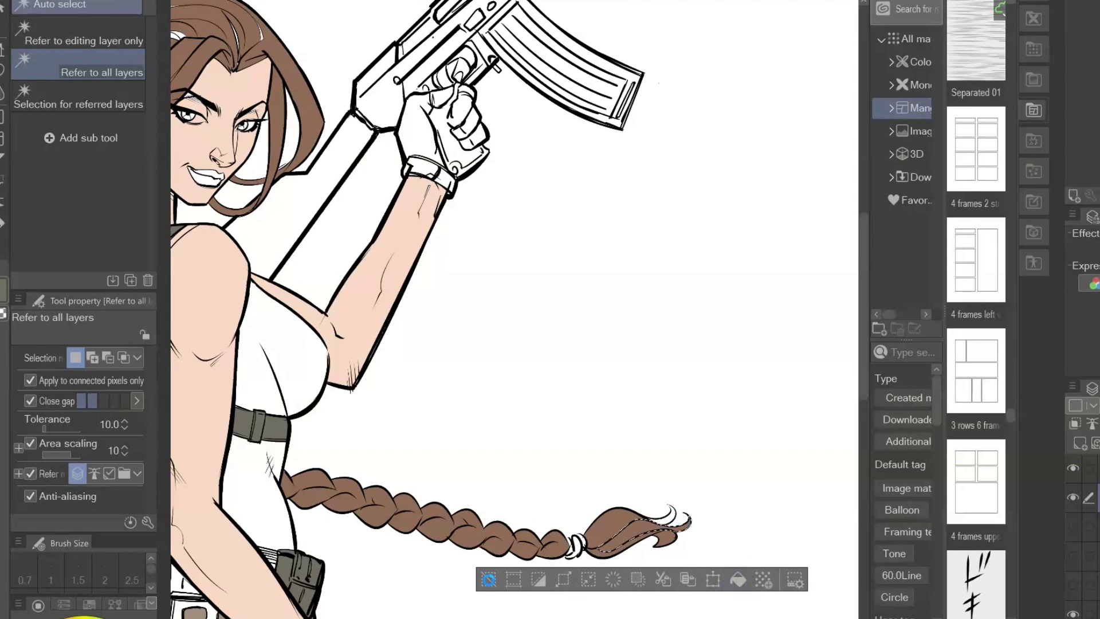
{"action": "left_click", "coordinate": [491, 583]}
Fill the thigh holsters and their hip straps, including the piece beside the forearm, with dark slate blue and clear the selection.
{"action": "left_click_drag", "start_coordinate": [436, 464], "coordinate": [761, 266]}
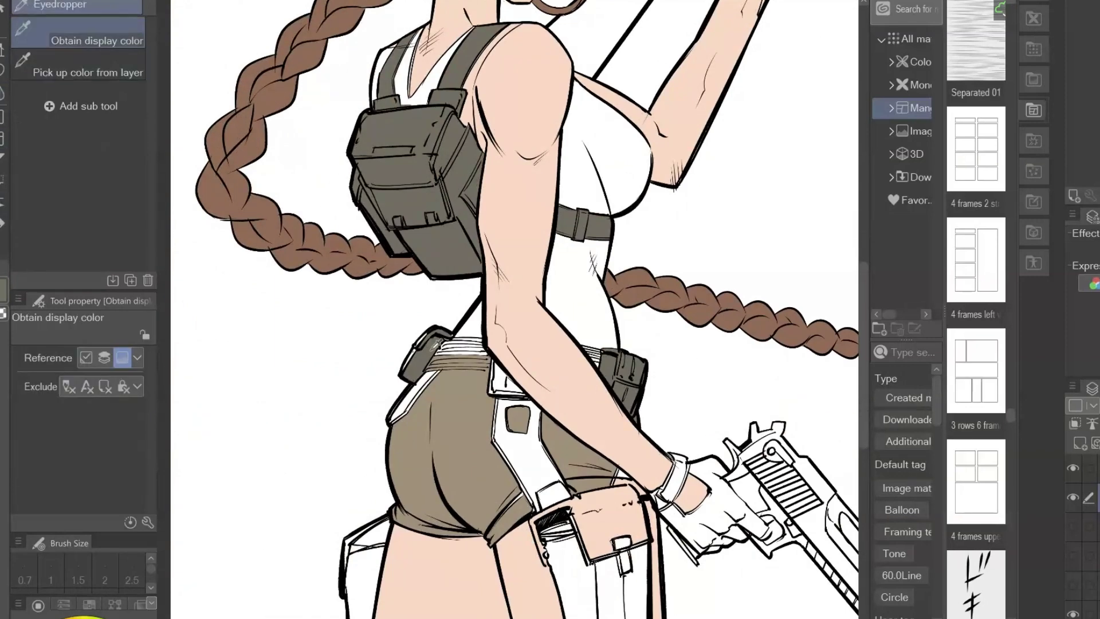
{"action": "left_click", "coordinate": [430, 349], "text": "alt"}
{"action": "key", "text": "alt+Delete"}
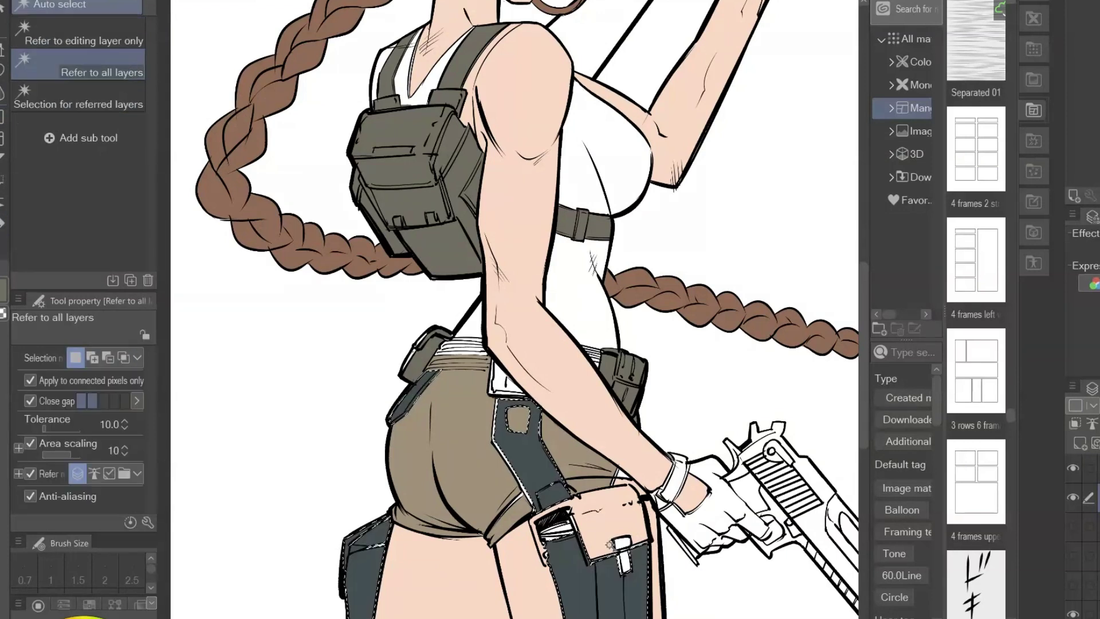
{"action": "left_click", "coordinate": [497, 394]}
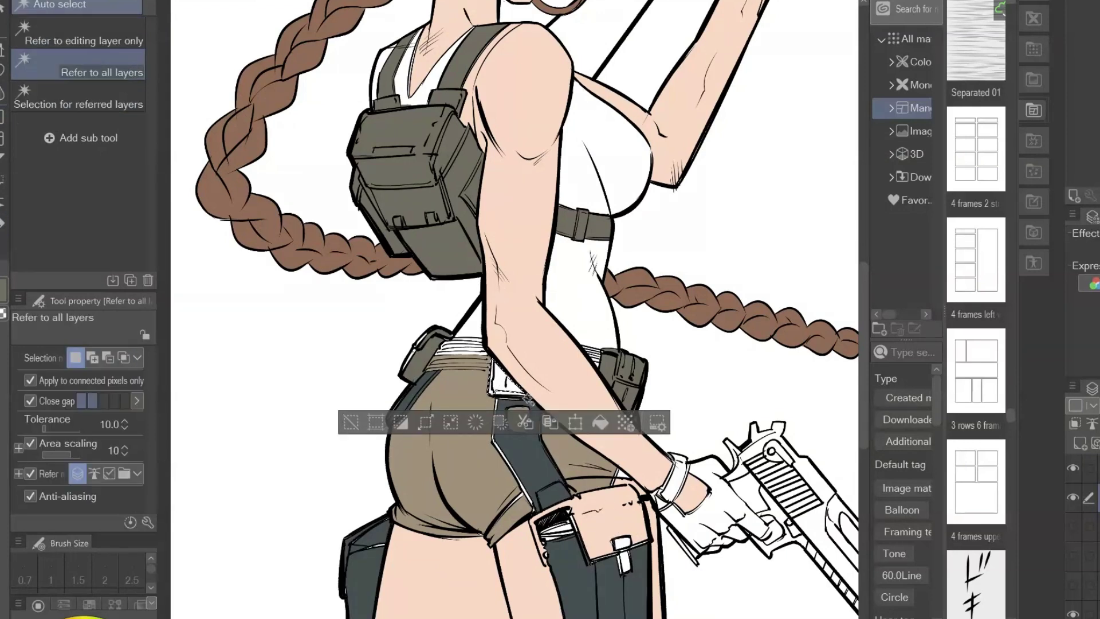
{"action": "key", "text": "alt+BackSpace"}
{"action": "key", "text": "ctrl+d"}
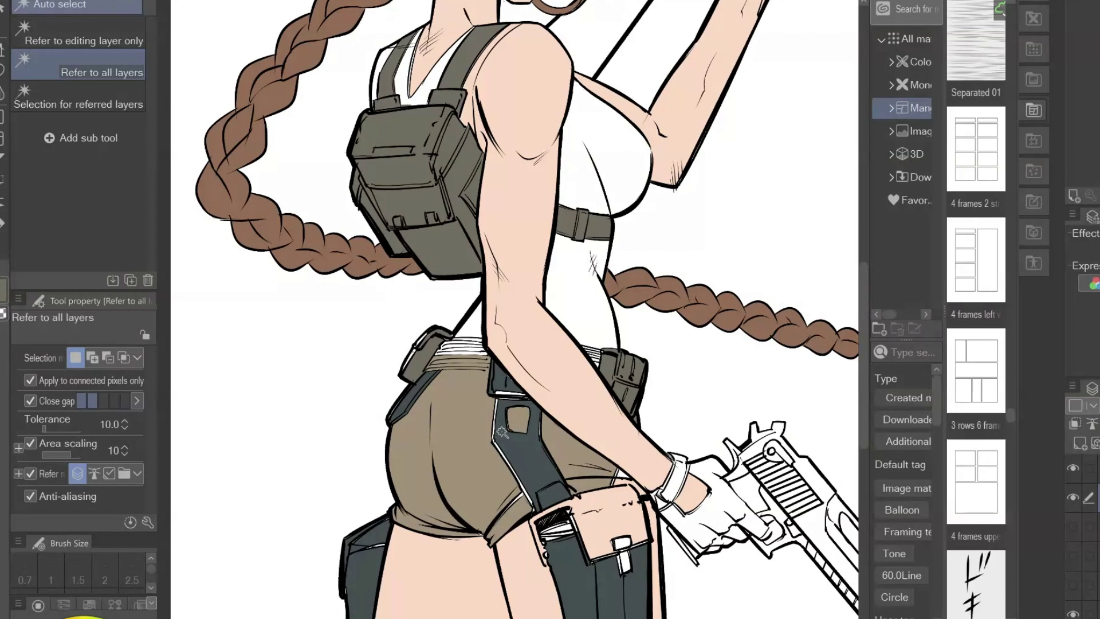
Paint the gaps along the holster strap and flap edges, fill the holster flap with dark slate blue and clear the selection.
{"action": "key", "text": "p"}
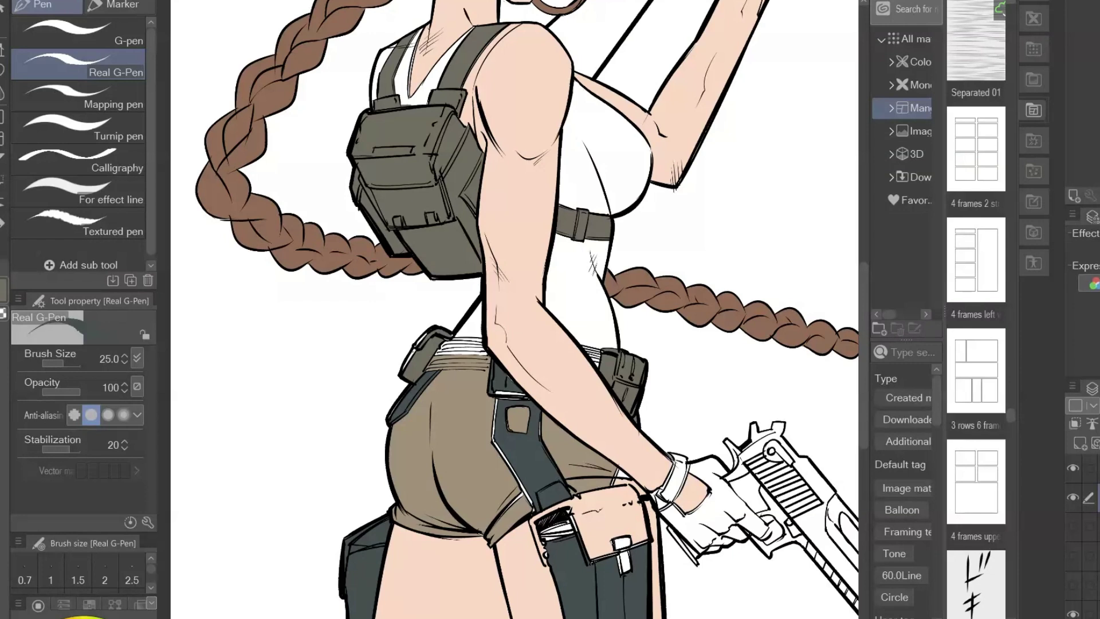
{"action": "mouse_move", "coordinate": [495, 404]}
{"action": "left_mouse_down"}
{"action": "mouse_move", "coordinate": [565, 502]}
{"action": "mouse_move", "coordinate": [629, 486]}
{"action": "mouse_move", "coordinate": [581, 496]}
{"action": "mouse_move", "coordinate": [647, 543]}
{"action": "left_mouse_up"}
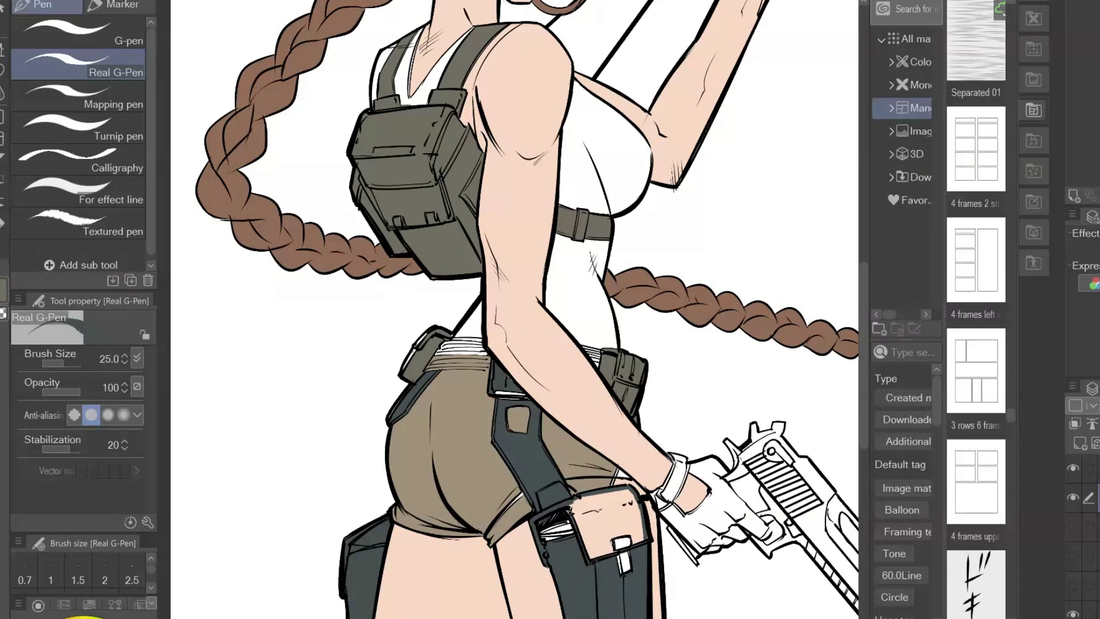
{"action": "key", "text": "w"}
{"action": "left_click", "coordinate": [609, 524]}
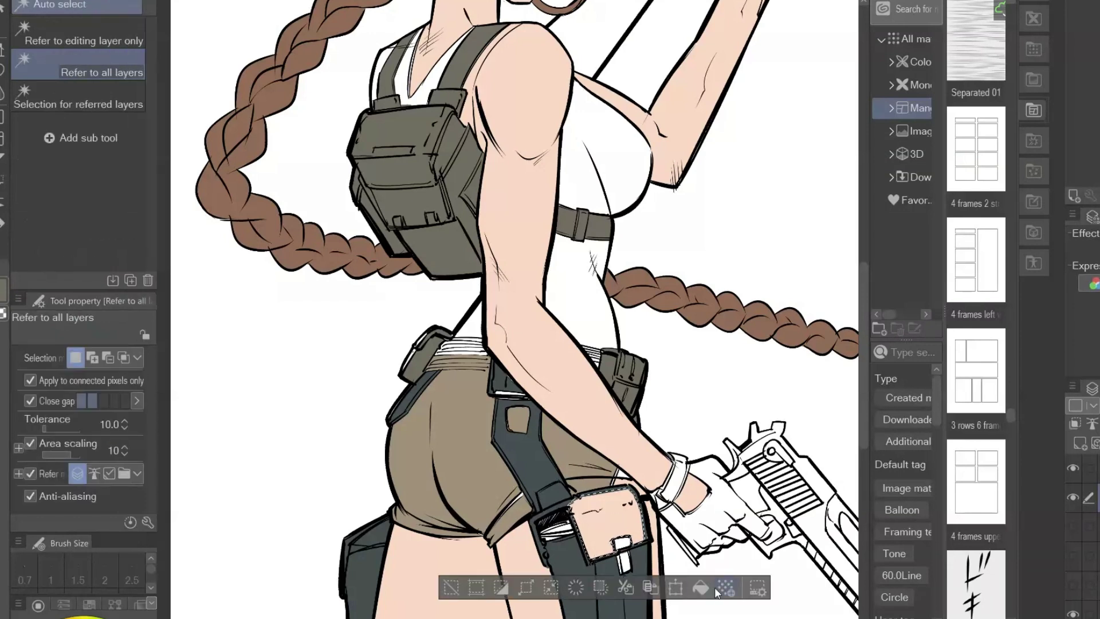
{"action": "left_click", "coordinate": [707, 586]}
{"action": "left_click", "coordinate": [452, 591]}
Paint the holster flap's buckle dark slate blue, fill the small strap piece above the flap and clear the selection.
{"action": "key", "text": "p"}
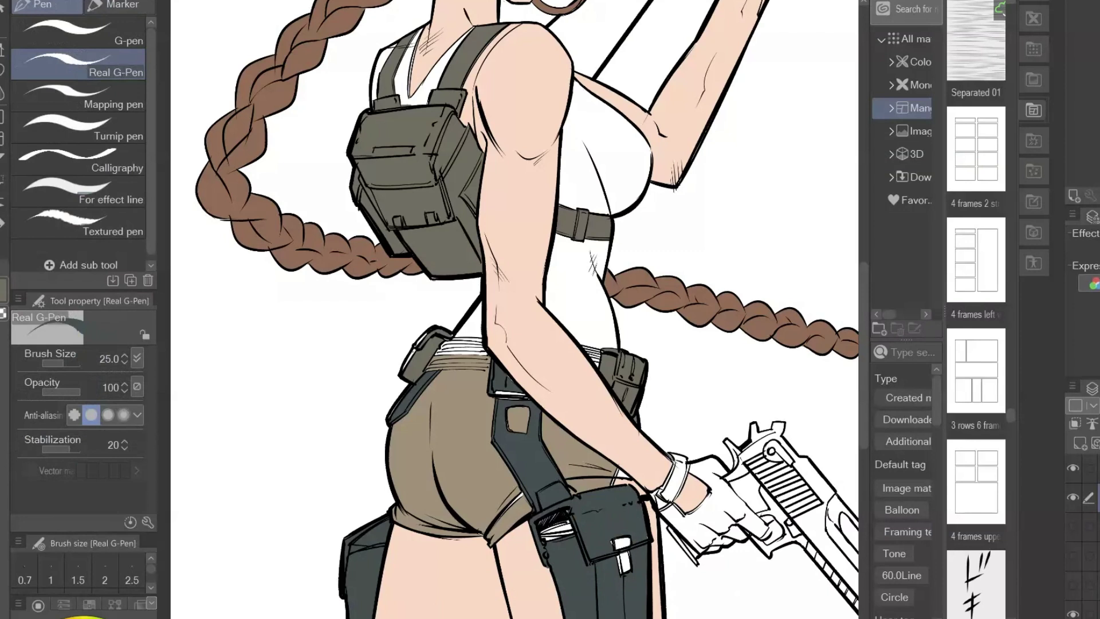
{"action": "mouse_move", "coordinate": [619, 542]}
{"action": "left_mouse_down"}
{"action": "mouse_move", "coordinate": [621, 565]}
{"action": "mouse_move", "coordinate": [630, 538]}
{"action": "left_mouse_up"}
{"action": "key", "text": "w"}
{"action": "left_click", "coordinate": [620, 483]}
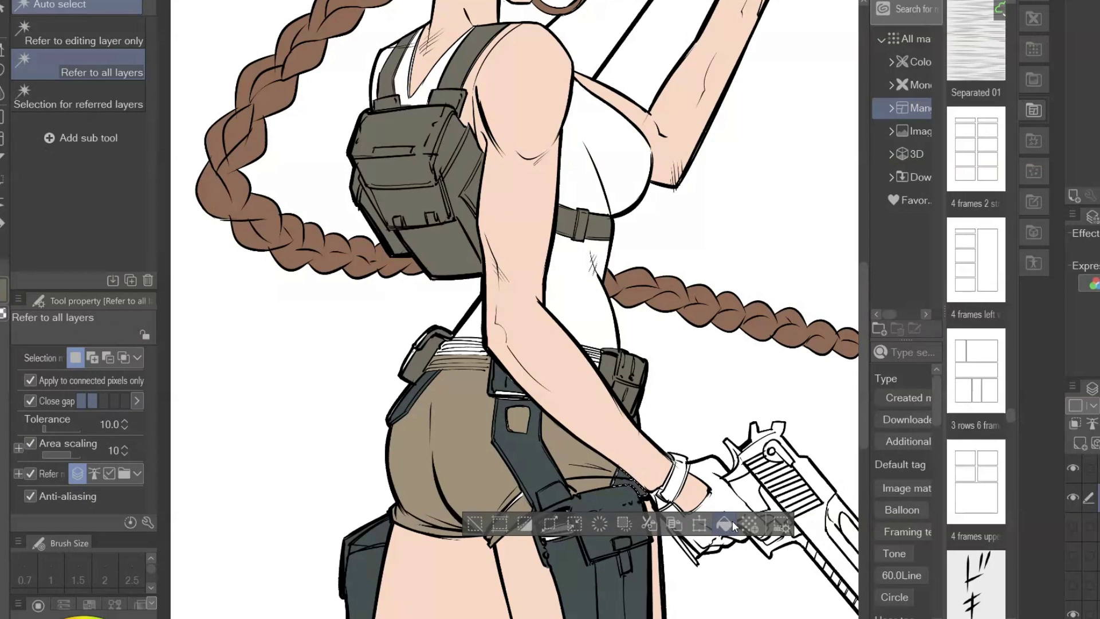
{"action": "left_click", "coordinate": [474, 524]}
Paint the white gaps in the holster opening dark slate blue with the Real G-Pen.
{"action": "key", "text": "p"}
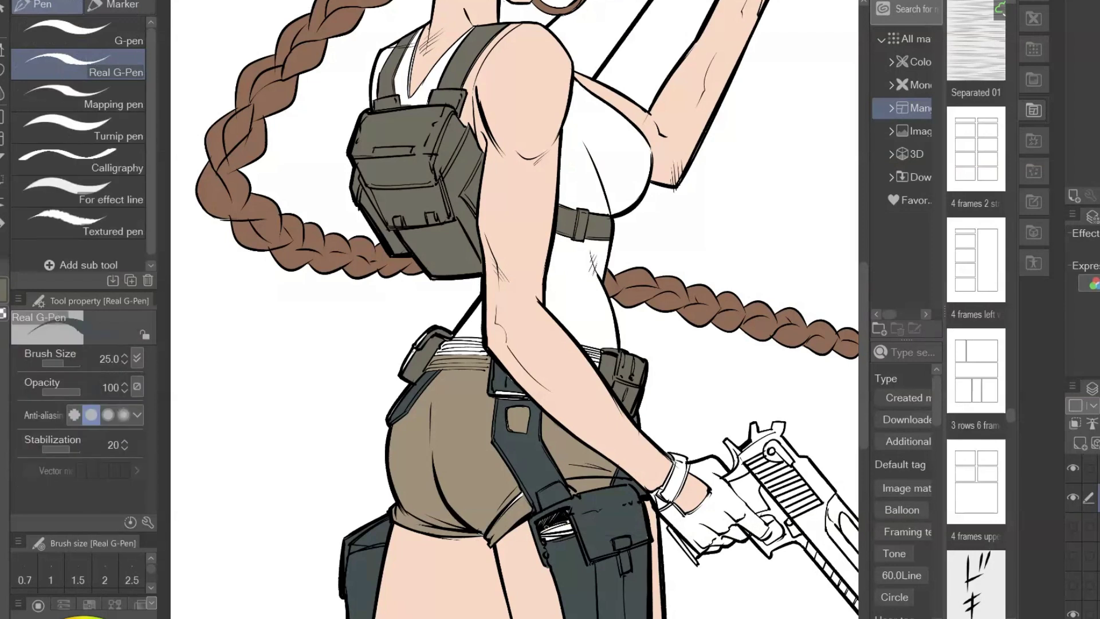
{"action": "mouse_move", "coordinate": [544, 532]}
{"action": "left_mouse_down"}
{"action": "mouse_move", "coordinate": [569, 523]}
{"action": "mouse_move", "coordinate": [544, 541]}
{"action": "left_mouse_up"}
{"action": "scroll", "coordinate": [578, 519], "scroll_direction": "down", "scroll_amount": 5}
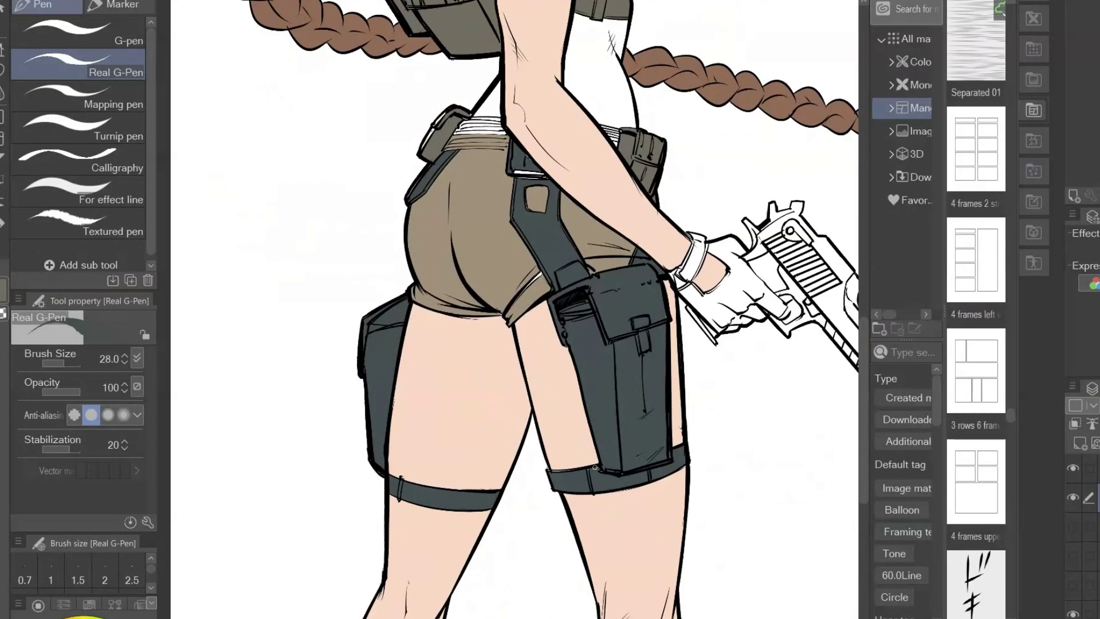
{"action": "scroll", "coordinate": [573, 477], "scroll_direction": "up", "scroll_amount": 5}
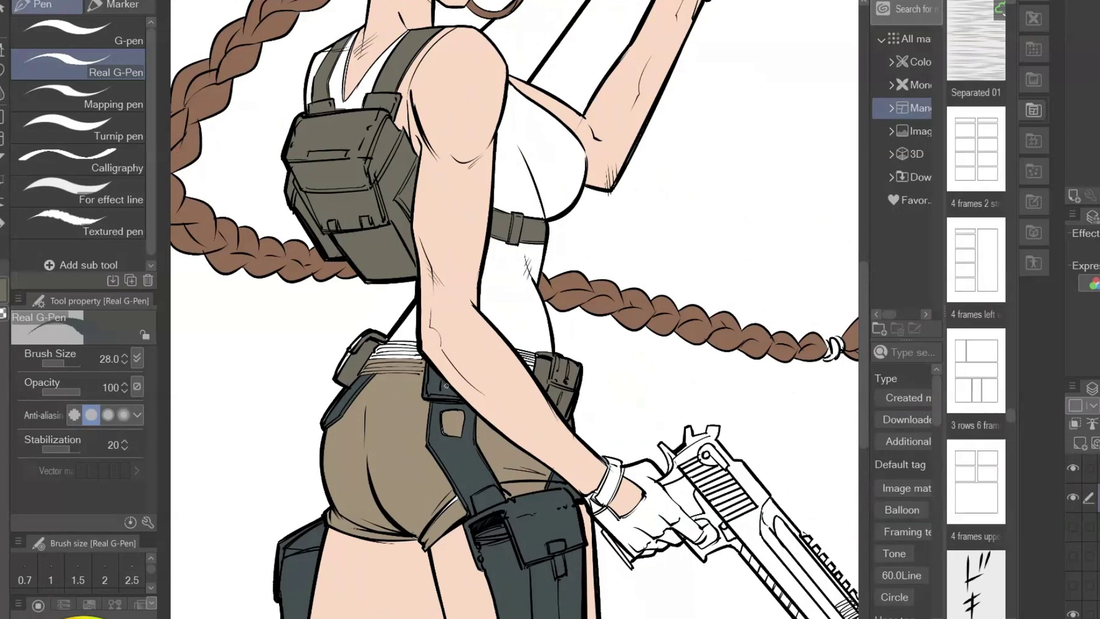
Paint the white ribbed belt at the back of the waist dark slate blue with the Real G-Pen.
{"action": "mouse_move", "coordinate": [368, 358]}
{"action": "left_mouse_down"}
{"action": "mouse_move", "coordinate": [395, 350]}
{"action": "mouse_move", "coordinate": [395, 363]}
{"action": "mouse_move", "coordinate": [413, 353]}
{"action": "mouse_move", "coordinate": [423, 370]}
{"action": "mouse_move", "coordinate": [416, 343]}
{"action": "mouse_move", "coordinate": [425, 352]}
{"action": "mouse_move", "coordinate": [379, 345]}
{"action": "mouse_move", "coordinate": [416, 344]}
{"action": "left_mouse_up"}
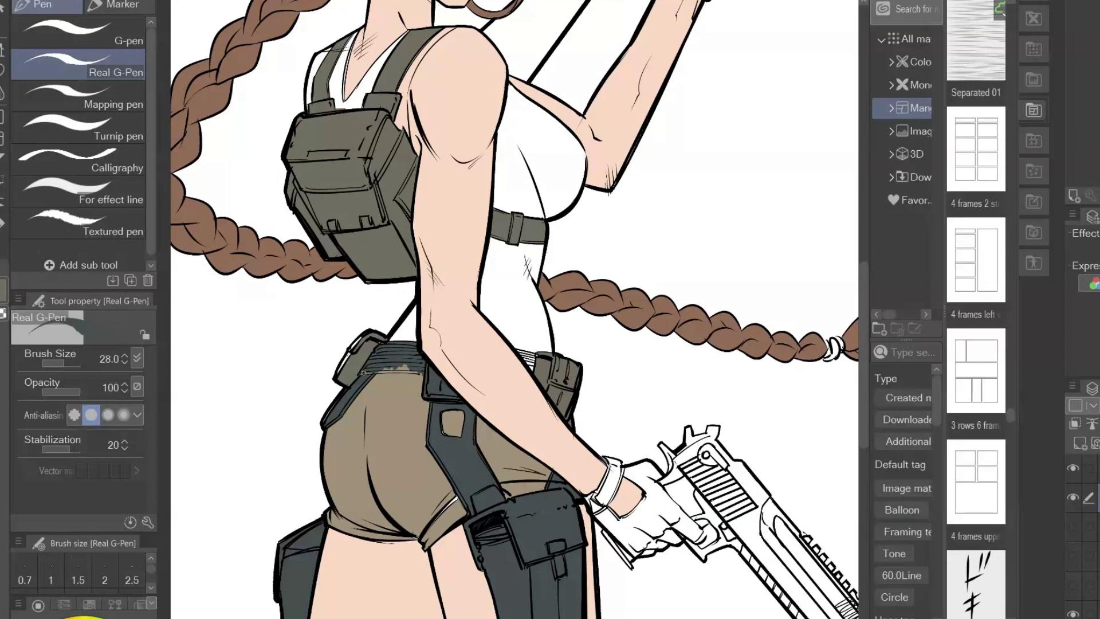
{"action": "left_click_drag", "start_coordinate": [378, 371], "coordinate": [390, 370]}
Fill the backpack's shoulder straps and the chest strap with dark slate blue and clear the selection.
{"action": "left_click_drag", "start_coordinate": [653, 420], "coordinate": [730, 400]}
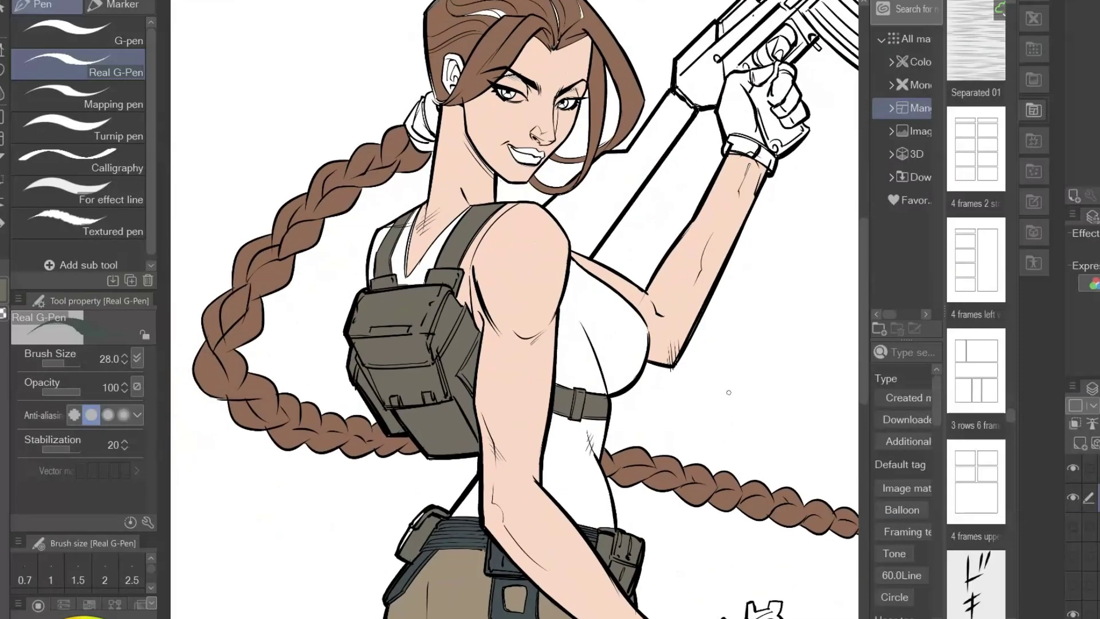
{"action": "key", "text": "w"}
{"action": "left_click", "coordinate": [384, 259]}
{"action": "left_click", "coordinate": [460, 239], "text": "shift"}
{"action": "left_click", "coordinate": [566, 402], "text": "shift"}
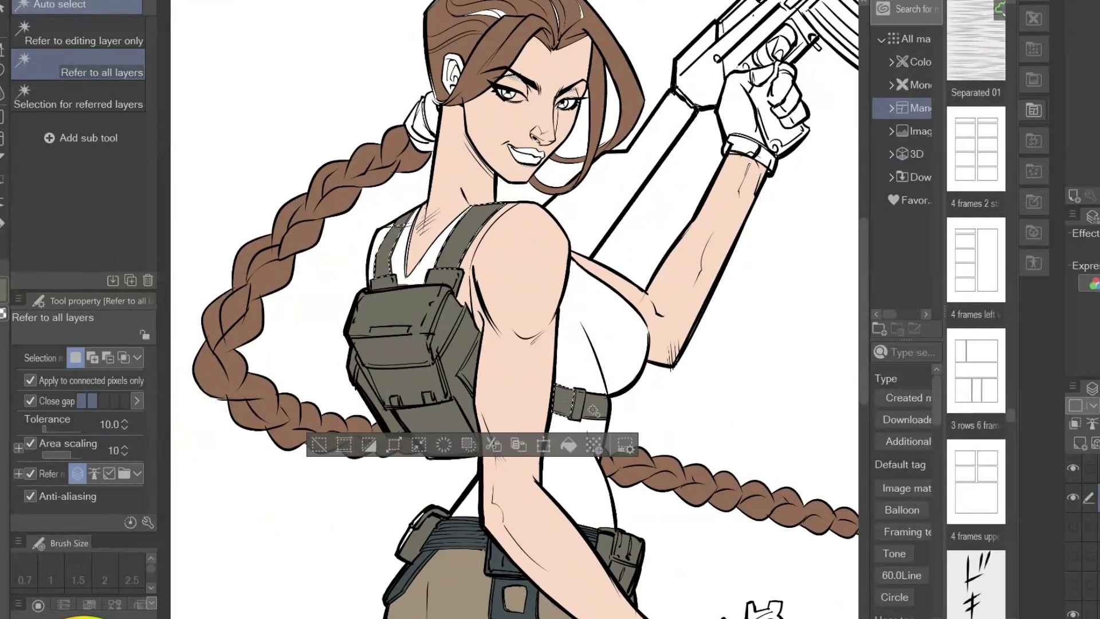
{"action": "left_click", "coordinate": [593, 410], "text": "shift"}
{"action": "left_click", "coordinate": [588, 445]}
{"action": "left_click", "coordinate": [336, 445]}
Fill all visible areas of the tank top with muted blue and clear the selection.
{"action": "left_click_drag", "start_coordinate": [646, 584], "coordinate": [622, 172]}
{"action": "left_click_drag", "start_coordinate": [623, 513], "coordinate": [616, 297]}
{"action": "left_click", "coordinate": [626, 328], "text": "ctrl+alt"}
{"action": "left_click_drag", "start_coordinate": [703, 262], "coordinate": [654, 539]}
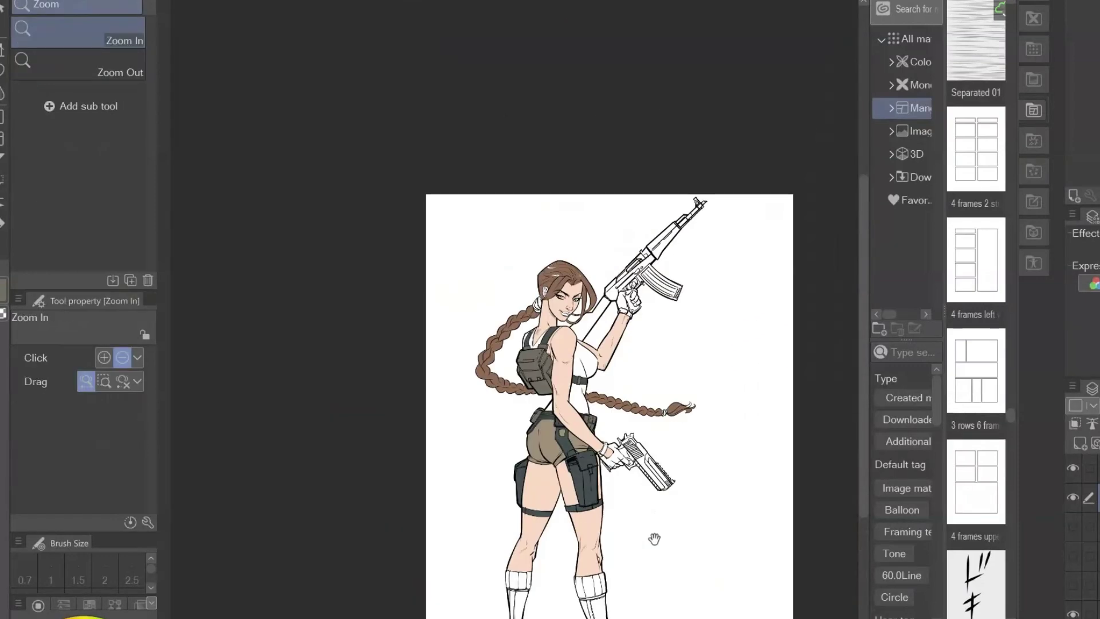
{"action": "scroll", "coordinate": [654, 539], "scroll_direction": "up", "scroll_amount": 5}
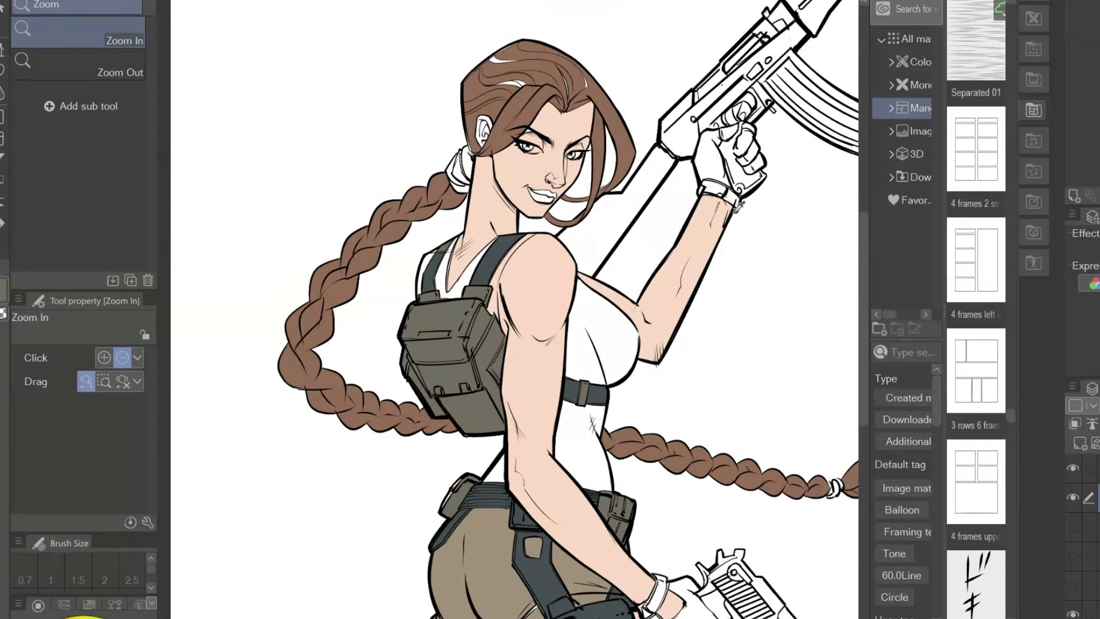
{"action": "key", "text": "w"}
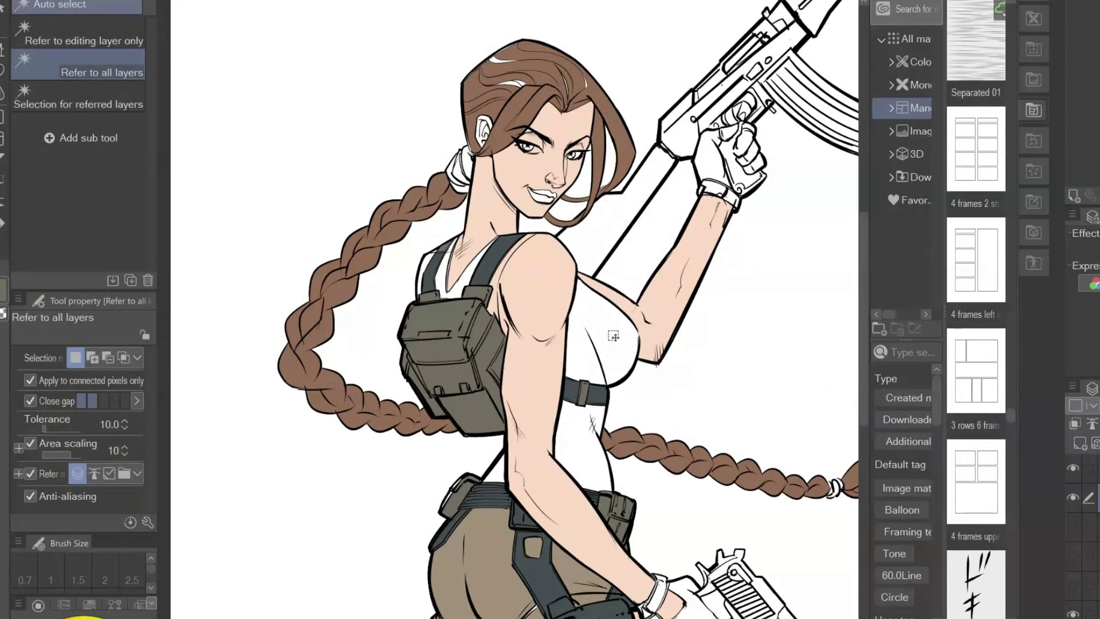
{"action": "left_click", "coordinate": [611, 333]}
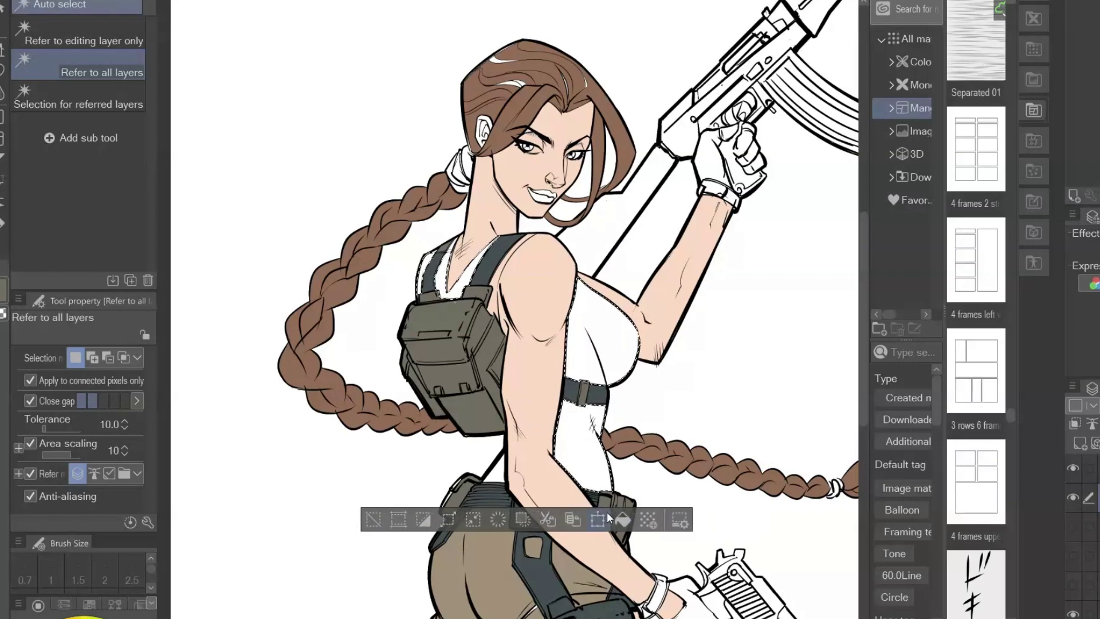
{"action": "left_click", "coordinate": [630, 528]}
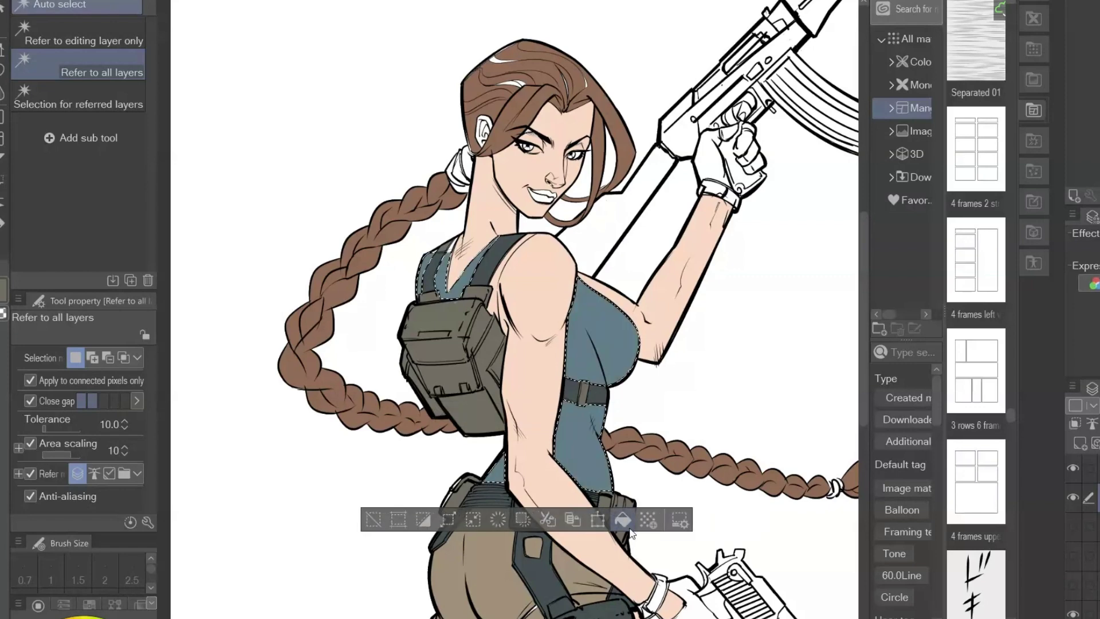
{"action": "left_click", "coordinate": [373, 519]}
Fill the hair tie behind the ear with the tank top's muted blue and clear the selection.
{"action": "left_click_drag", "start_coordinate": [699, 579], "coordinate": [671, 374]}
{"action": "left_click_drag", "start_coordinate": [751, 161], "coordinate": [722, 241]}
{"action": "mouse_move", "coordinate": [636, 519]}
{"action": "left_mouse_down"}
{"action": "mouse_move", "coordinate": [724, 256]}
{"action": "mouse_move", "coordinate": [642, 510]}
{"action": "left_mouse_up"}
{"action": "left_click_drag", "start_coordinate": [745, 223], "coordinate": [739, 376]}
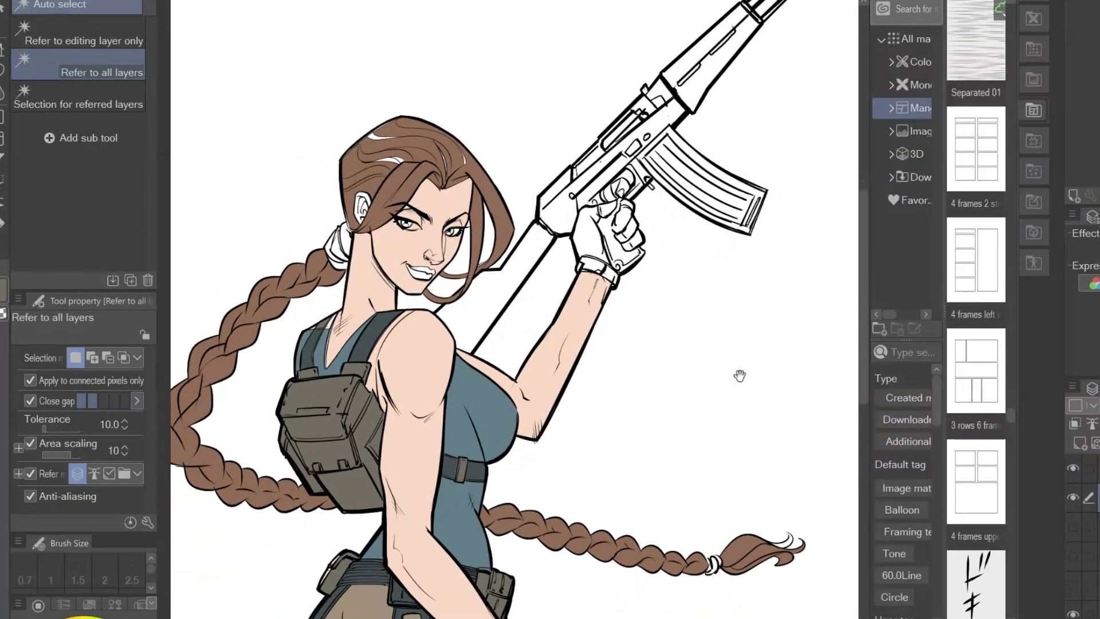
{"action": "left_click", "coordinate": [345, 238]}
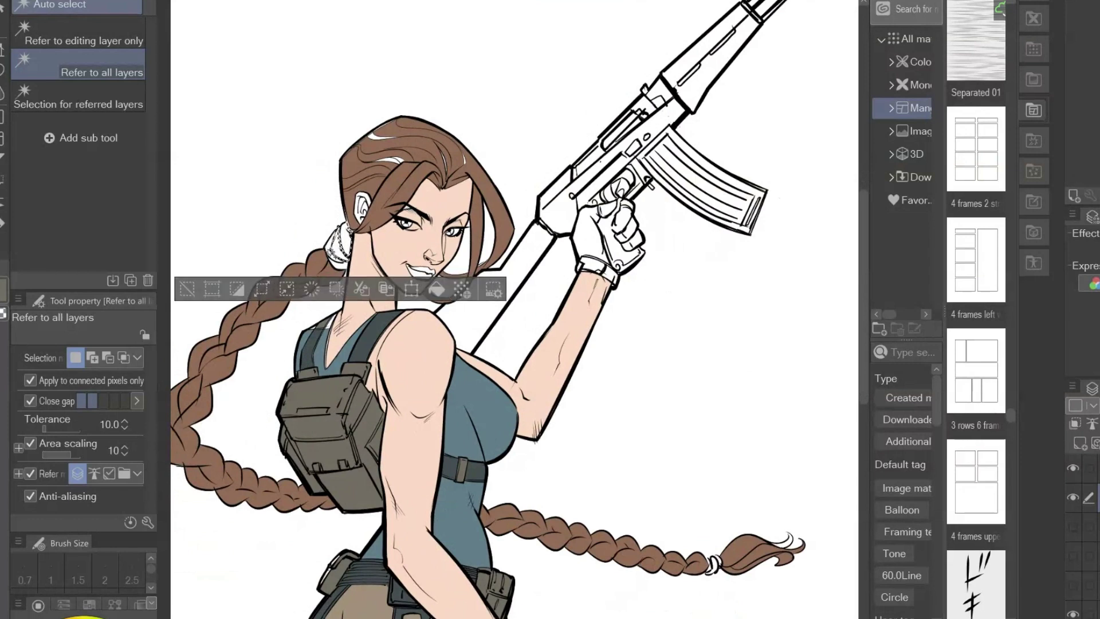
{"action": "left_click", "coordinate": [436, 296]}
{"action": "left_click", "coordinate": [183, 297]}
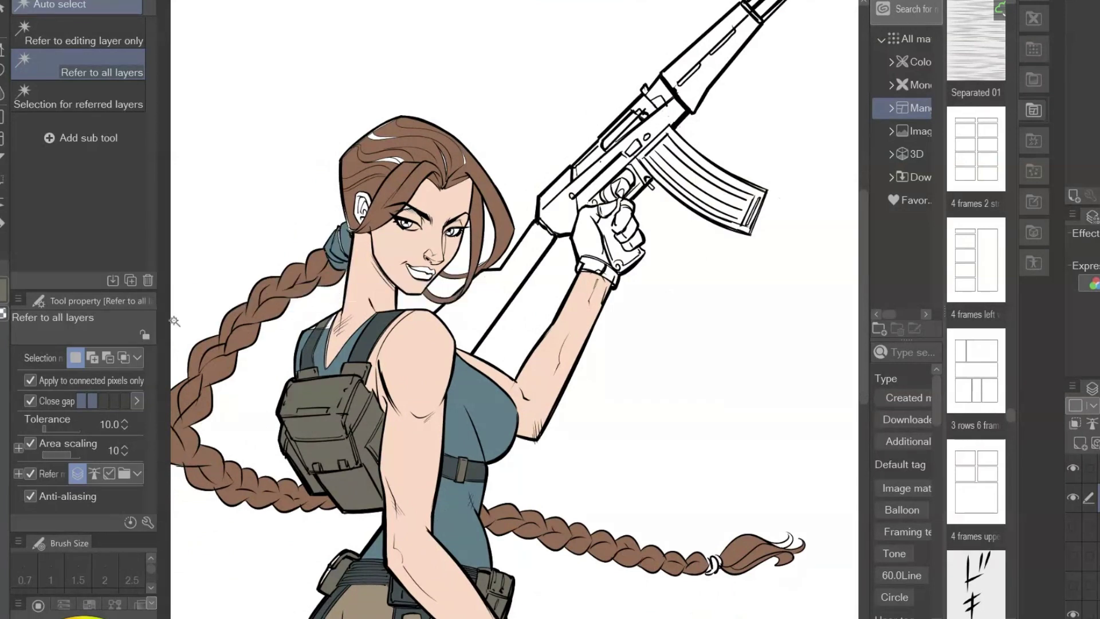
Pick up the skin colour, fill the white inside of the ear with it and clear the selection.
{"action": "key", "text": "i"}
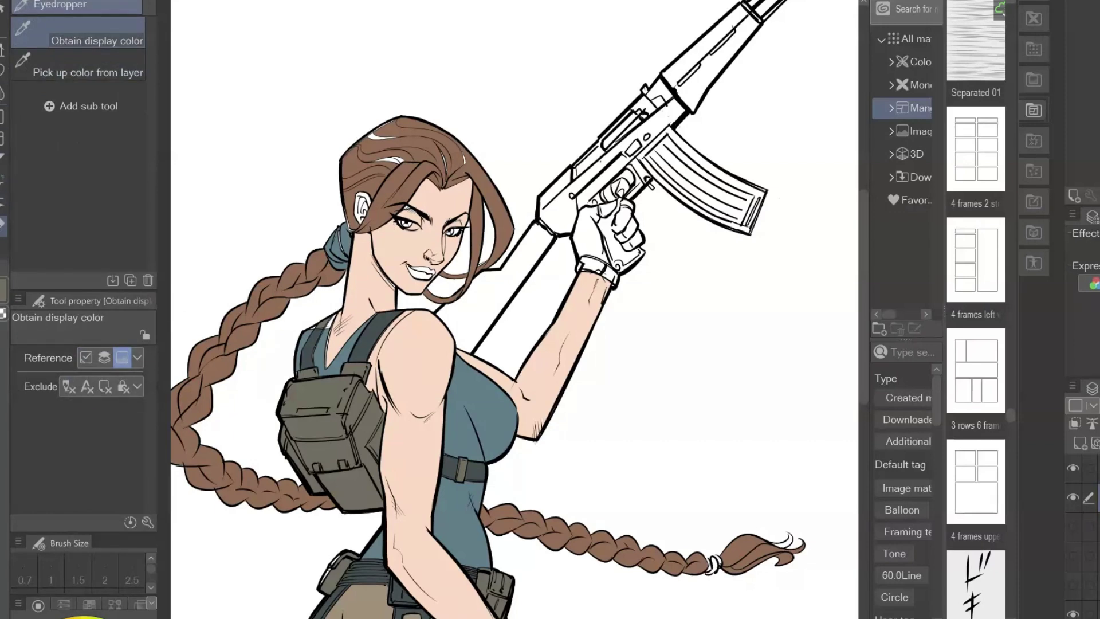
{"action": "key", "text": "p"}
{"action": "key", "text": "slash"}
{"action": "left_click_drag", "start_coordinate": [365, 219], "coordinate": [398, 205]}
{"action": "key", "text": "w"}
{"action": "left_click", "coordinate": [352, 201]}
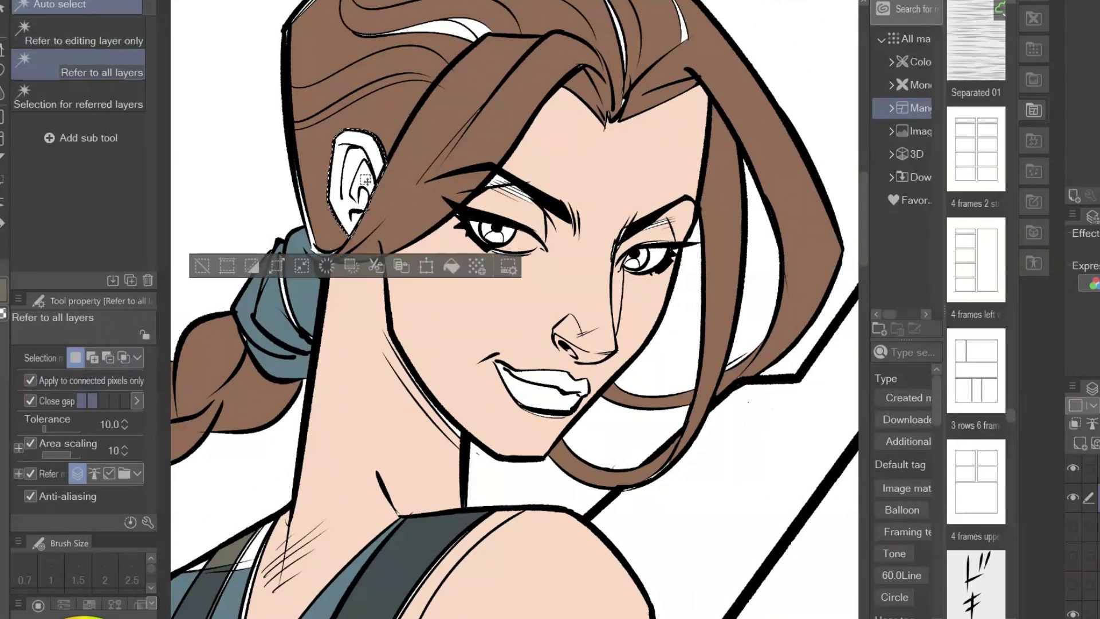
{"action": "left_click", "coordinate": [202, 265]}
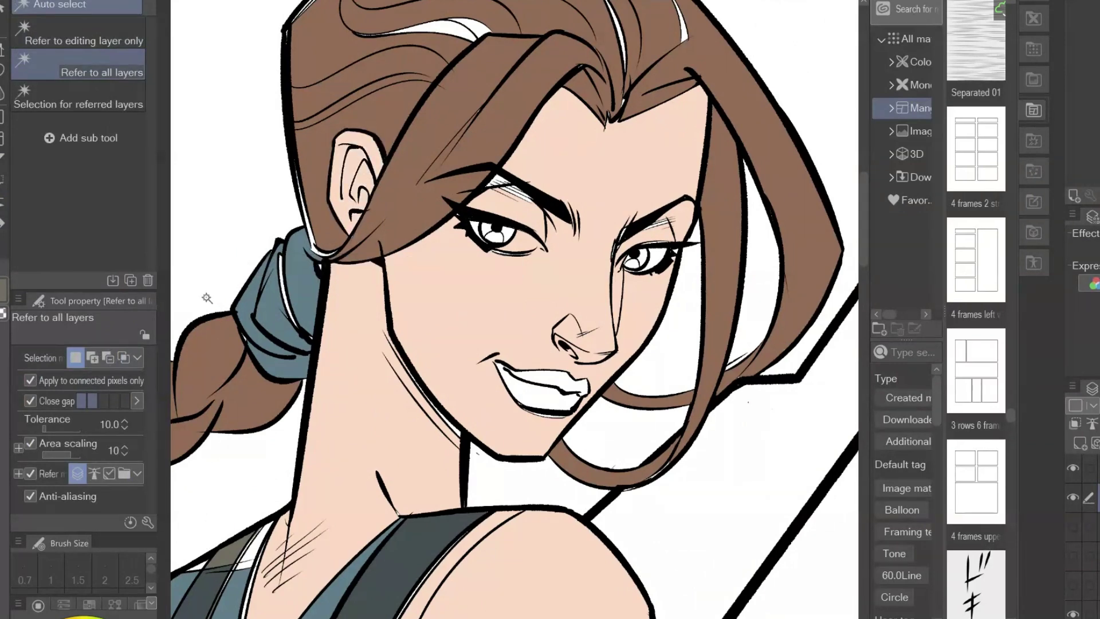
Select the four white strand gaps on top of the hair and fill them with dark brown.
{"action": "left_click_drag", "start_coordinate": [653, 252], "coordinate": [613, 493]}
{"action": "key", "text": "i"}
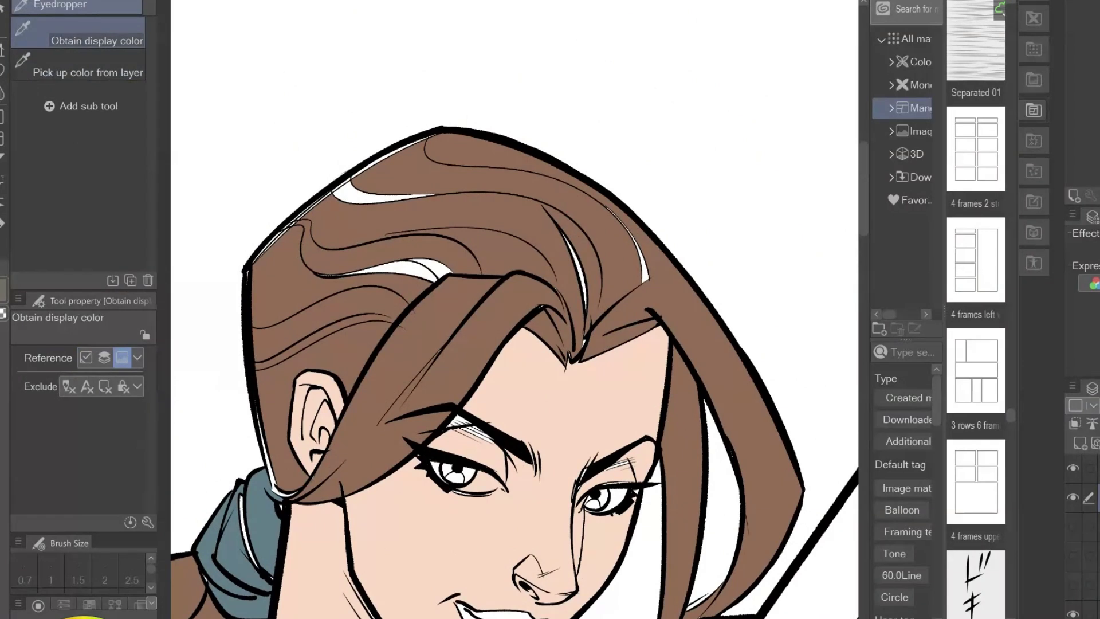
{"action": "key", "text": "w"}
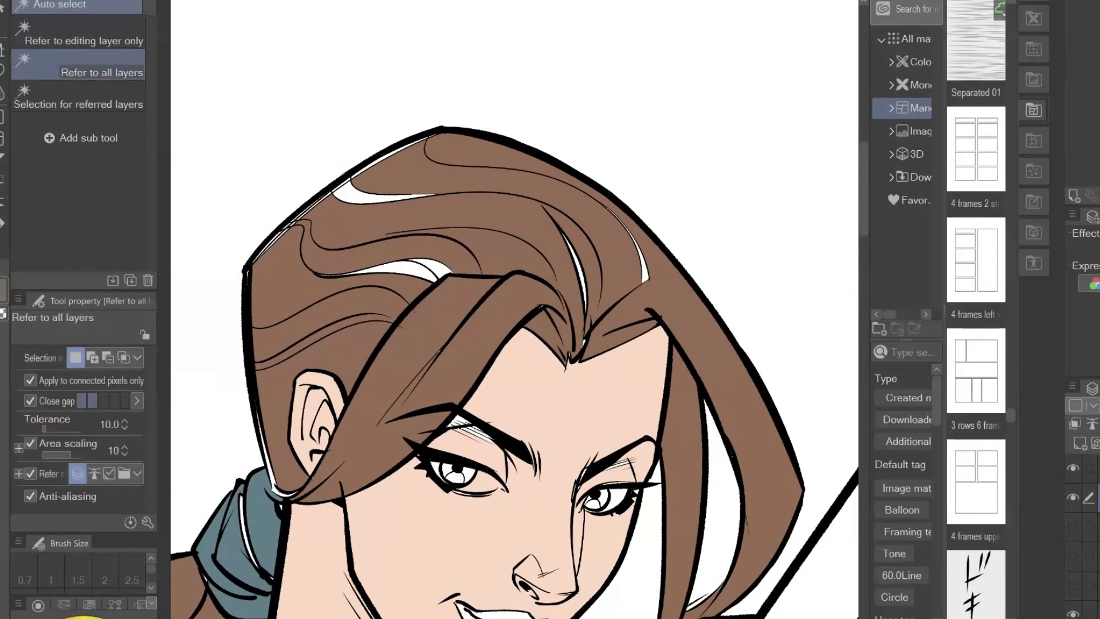
{"action": "left_click", "coordinate": [359, 193]}
{"action": "left_click", "coordinate": [421, 268], "text": "shift"}
{"action": "left_click", "coordinate": [578, 275], "text": "shift"}
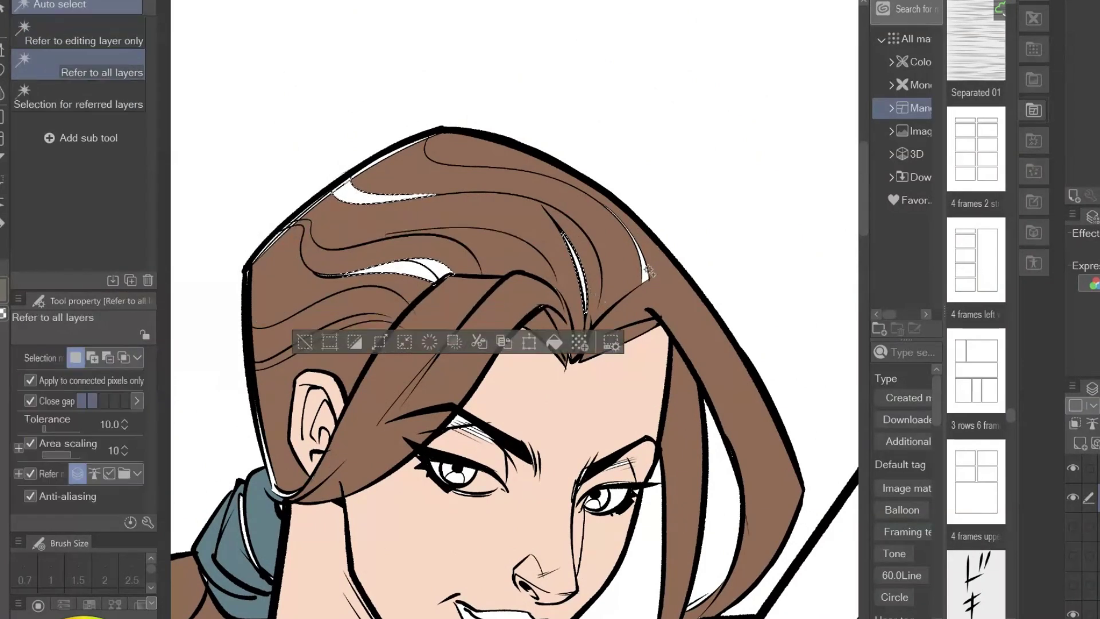
{"action": "left_click", "coordinate": [642, 269], "text": "shift"}
{"action": "left_click", "coordinate": [584, 342]}
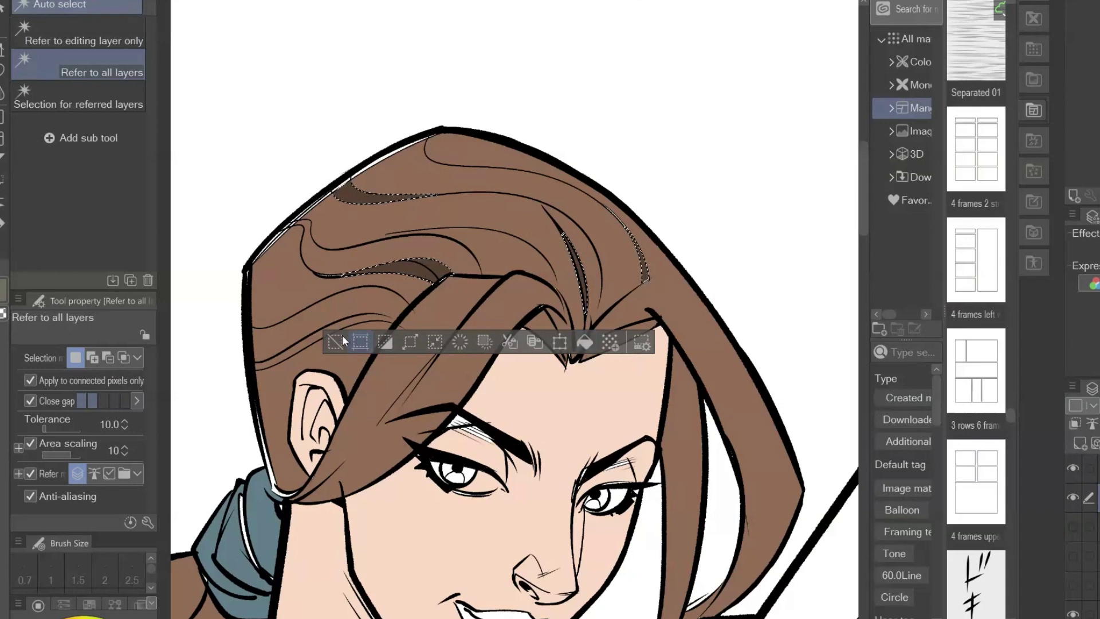
{"action": "left_click", "coordinate": [360, 342]}
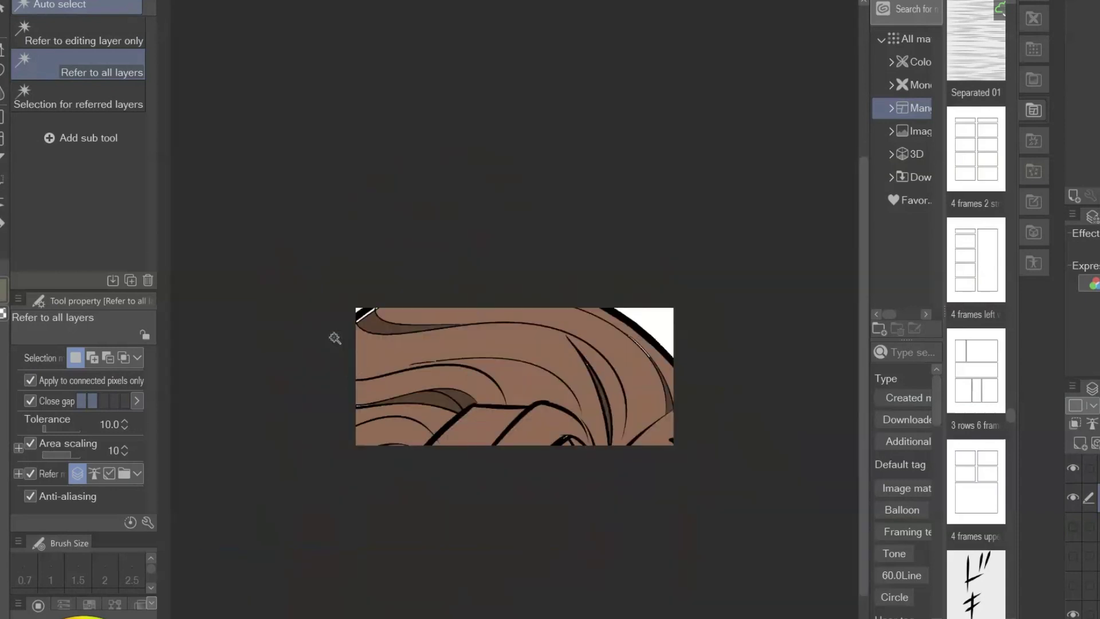
{"action": "left_click_drag", "start_coordinate": [376, 195], "coordinate": [476, 378]}
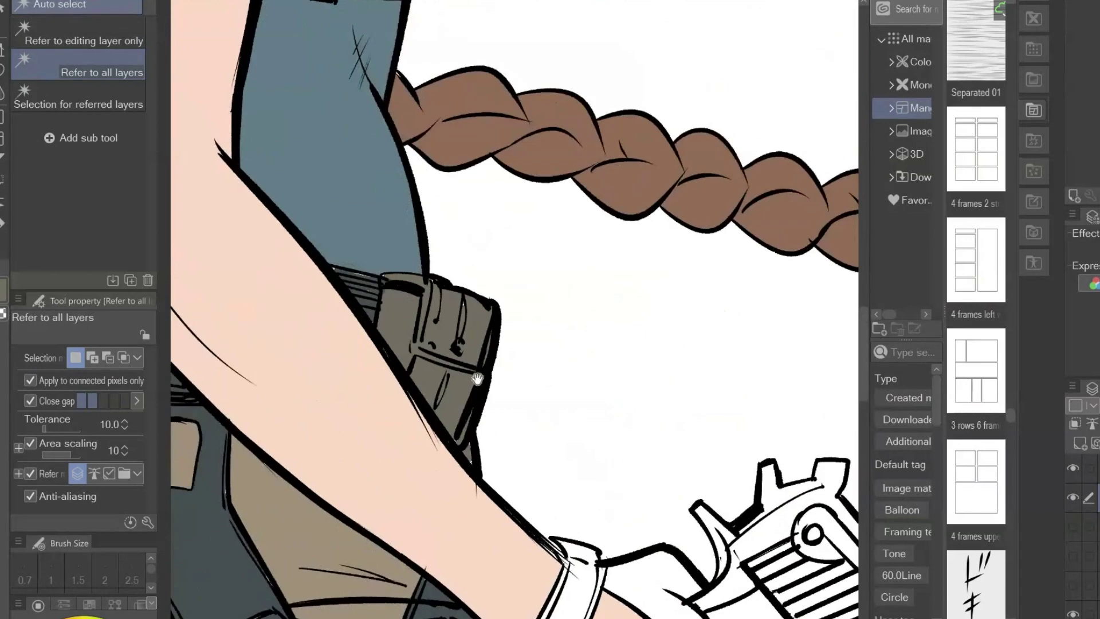
{"action": "left_click_drag", "start_coordinate": [458, 74], "coordinate": [551, 401]}
{"action": "left_click_drag", "start_coordinate": [441, 132], "coordinate": [550, 538]}
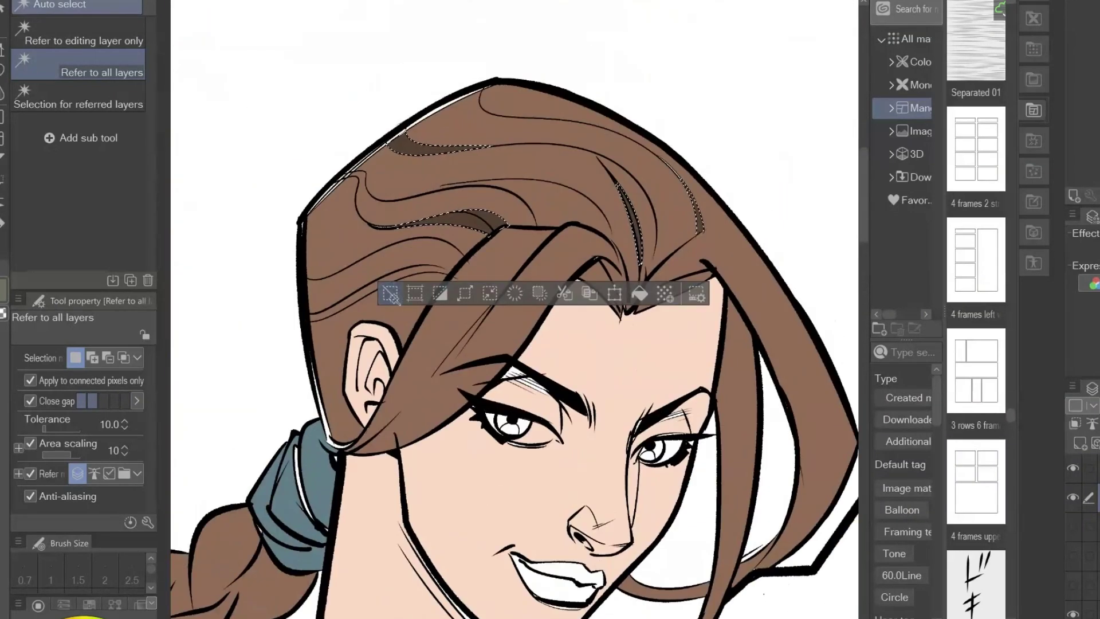
Clear the selection and paint the white slivers along the hair's outline and behind the ear dark brown with the Real G-Pen.
{"action": "left_click", "coordinate": [416, 296]}
{"action": "key", "text": "p"}
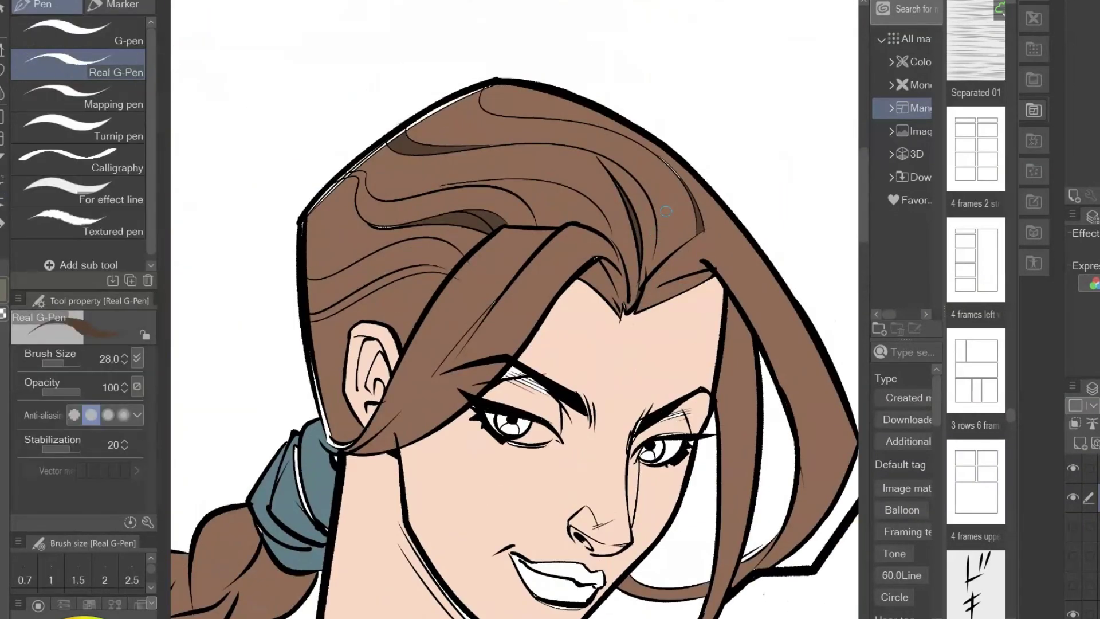
{"action": "mouse_move", "coordinate": [312, 209]}
{"action": "left_mouse_down"}
{"action": "mouse_move", "coordinate": [383, 145]}
{"action": "mouse_move", "coordinate": [463, 98]}
{"action": "left_mouse_up"}
{"action": "left_click_drag", "start_coordinate": [407, 127], "coordinate": [490, 86]}
{"action": "left_click_drag", "start_coordinate": [302, 230], "coordinate": [329, 194]}
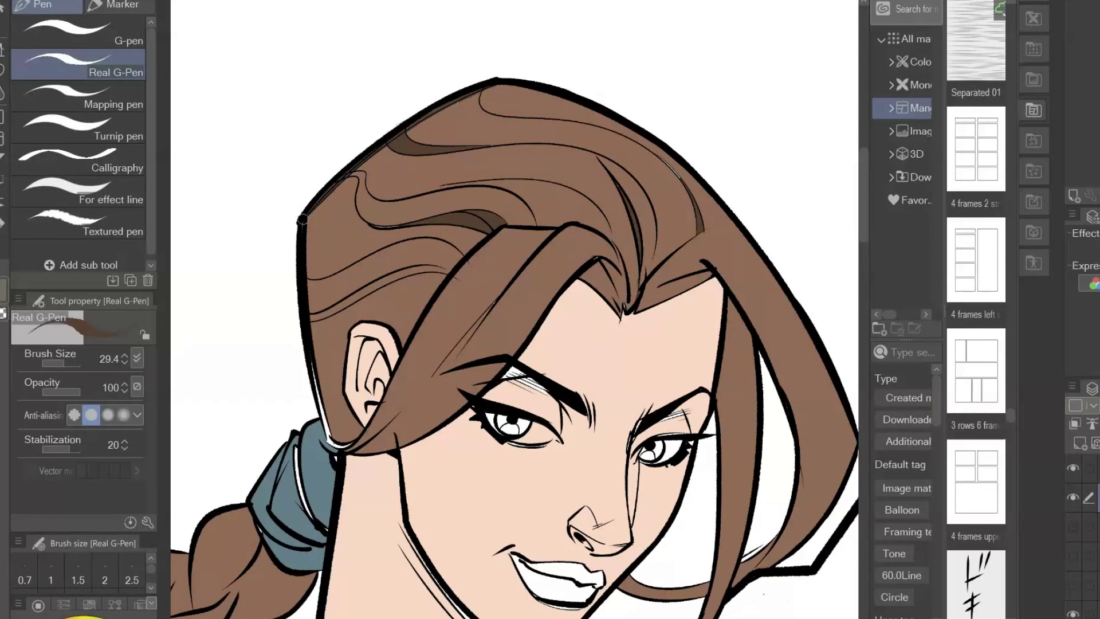
{"action": "mouse_move", "coordinate": [312, 367]}
{"action": "left_mouse_down"}
{"action": "mouse_move", "coordinate": [328, 431]}
{"action": "mouse_move", "coordinate": [348, 446]}
{"action": "left_mouse_up"}
{"action": "left_click_drag", "start_coordinate": [659, 153], "coordinate": [700, 219]}
{"action": "mouse_move", "coordinate": [676, 177]}
{"action": "left_mouse_down"}
{"action": "mouse_move", "coordinate": [653, 155]}
{"action": "mouse_move", "coordinate": [677, 177]}
{"action": "left_mouse_up"}
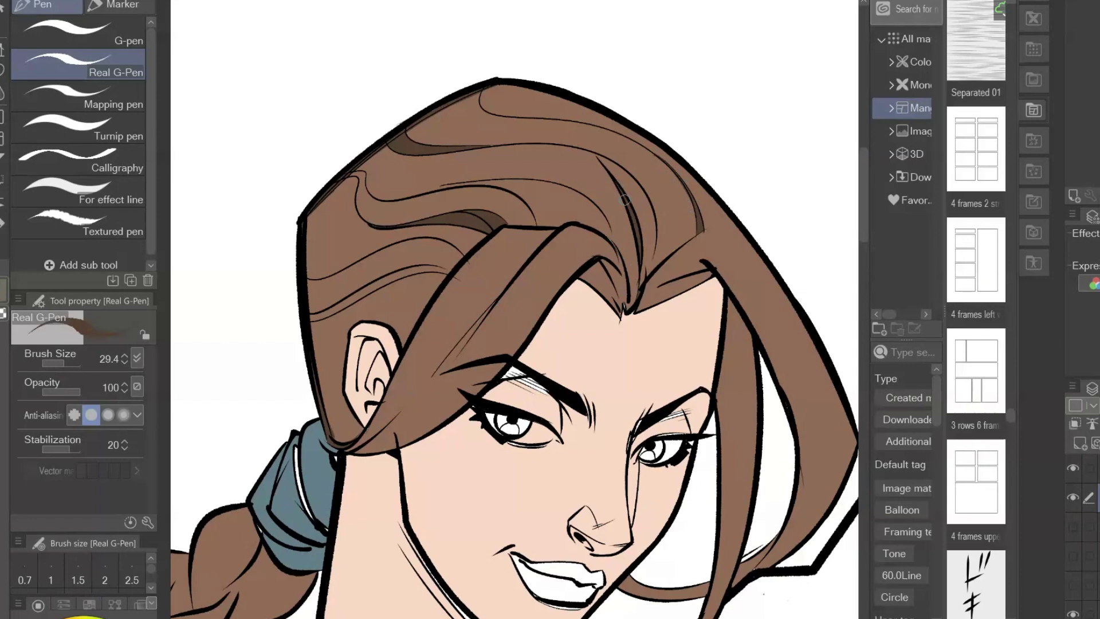
Draw dark brown strand lines on the braid's first segments just below the hair tie.
{"action": "left_click_drag", "start_coordinate": [645, 608], "coordinate": [843, 478]}
{"action": "left_click_drag", "start_coordinate": [502, 378], "coordinate": [435, 409]}
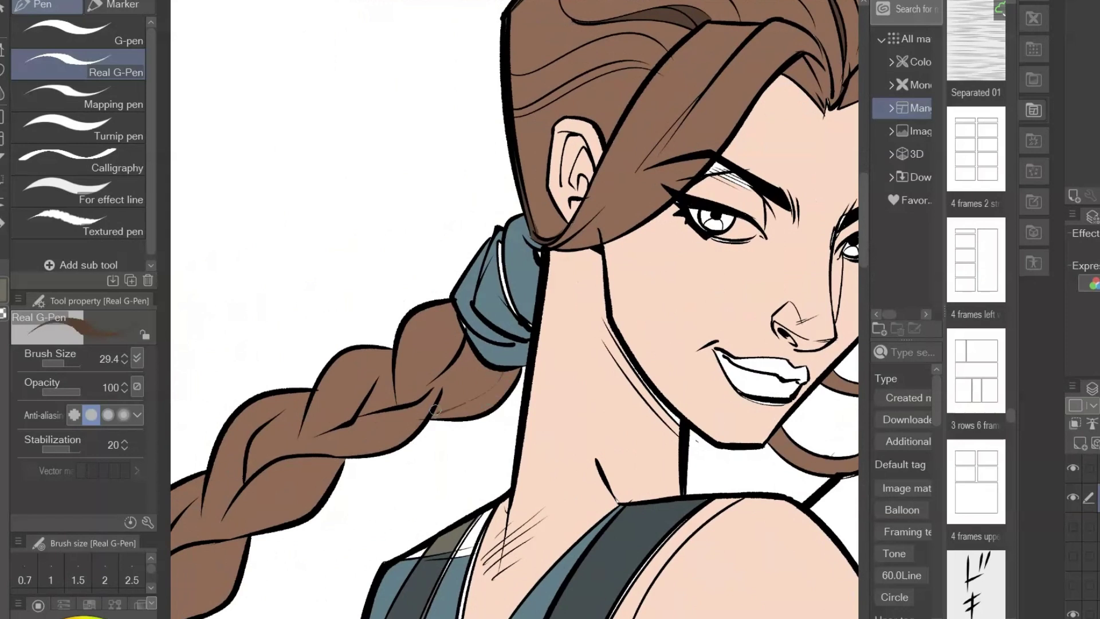
{"action": "mouse_move", "coordinate": [502, 375]}
{"action": "left_mouse_down"}
{"action": "mouse_move", "coordinate": [465, 406]}
{"action": "mouse_move", "coordinate": [436, 409]}
{"action": "left_mouse_up"}
{"action": "left_click_drag", "start_coordinate": [452, 308], "coordinate": [406, 399]}
{"action": "left_click_drag", "start_coordinate": [448, 307], "coordinate": [394, 395]}
Continue the dark brown strand lines down the next segments of the upper braid, redrawing one unsatisfactory stroke.
{"action": "left_click_drag", "start_coordinate": [575, 387], "coordinate": [745, 338]}
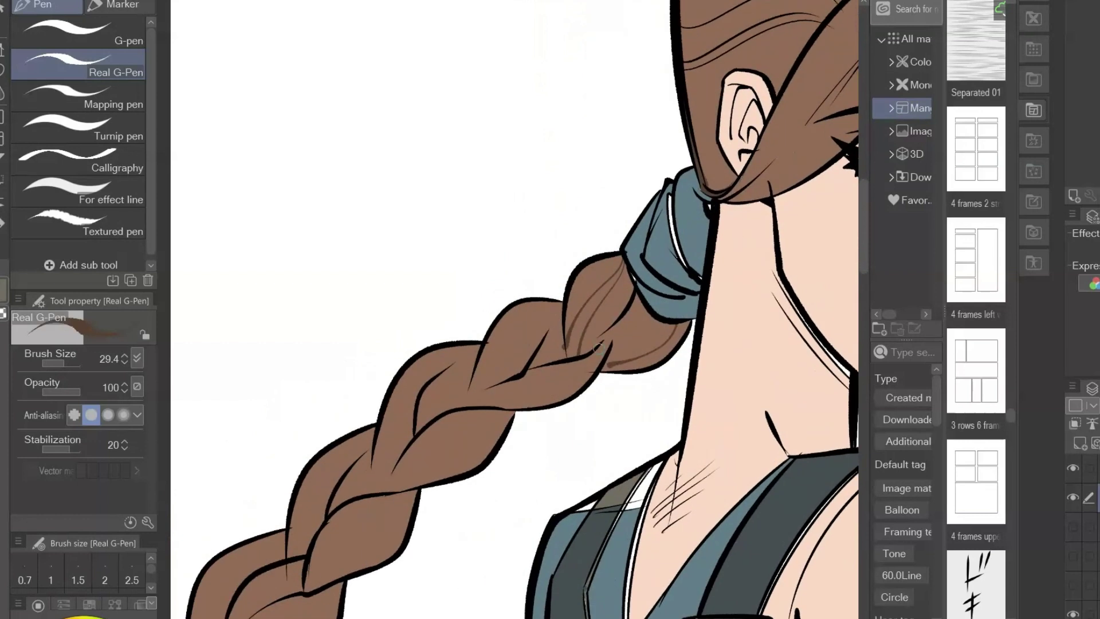
{"action": "mouse_move", "coordinate": [602, 346]}
{"action": "left_mouse_down"}
{"action": "mouse_move", "coordinate": [504, 398]}
{"action": "mouse_move", "coordinate": [466, 396]}
{"action": "mouse_move", "coordinate": [505, 412]}
{"action": "mouse_move", "coordinate": [481, 438]}
{"action": "mouse_move", "coordinate": [371, 487]}
{"action": "left_mouse_up"}
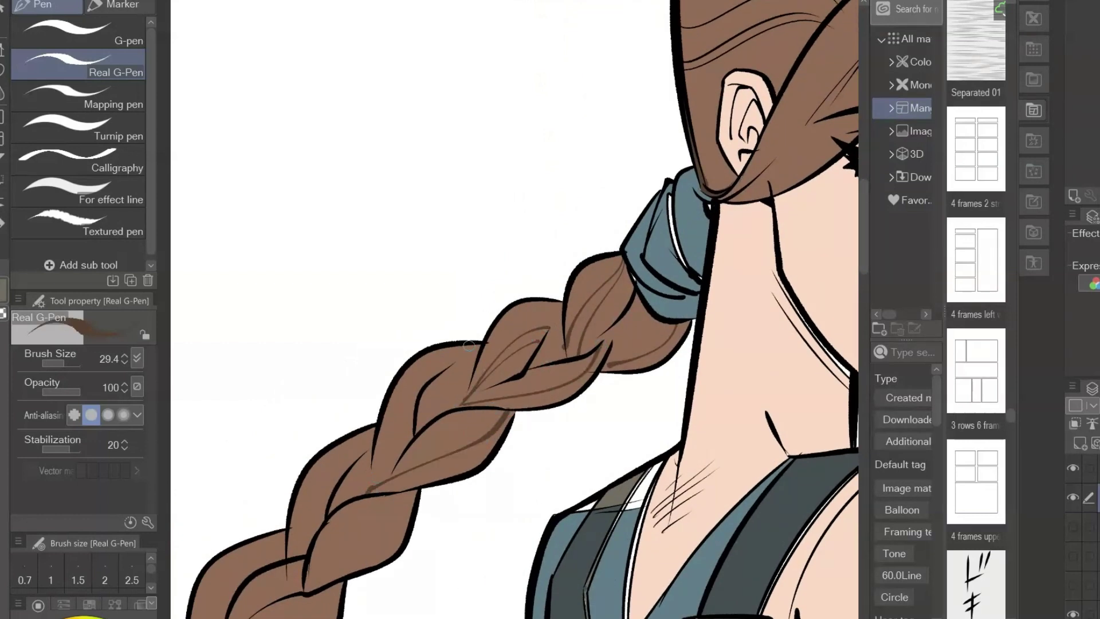
{"action": "mouse_move", "coordinate": [480, 350]}
{"action": "left_mouse_down"}
{"action": "mouse_move", "coordinate": [401, 402]}
{"action": "mouse_move", "coordinate": [386, 475]}
{"action": "mouse_move", "coordinate": [475, 358]}
{"action": "mouse_move", "coordinate": [413, 431]}
{"action": "left_mouse_up"}
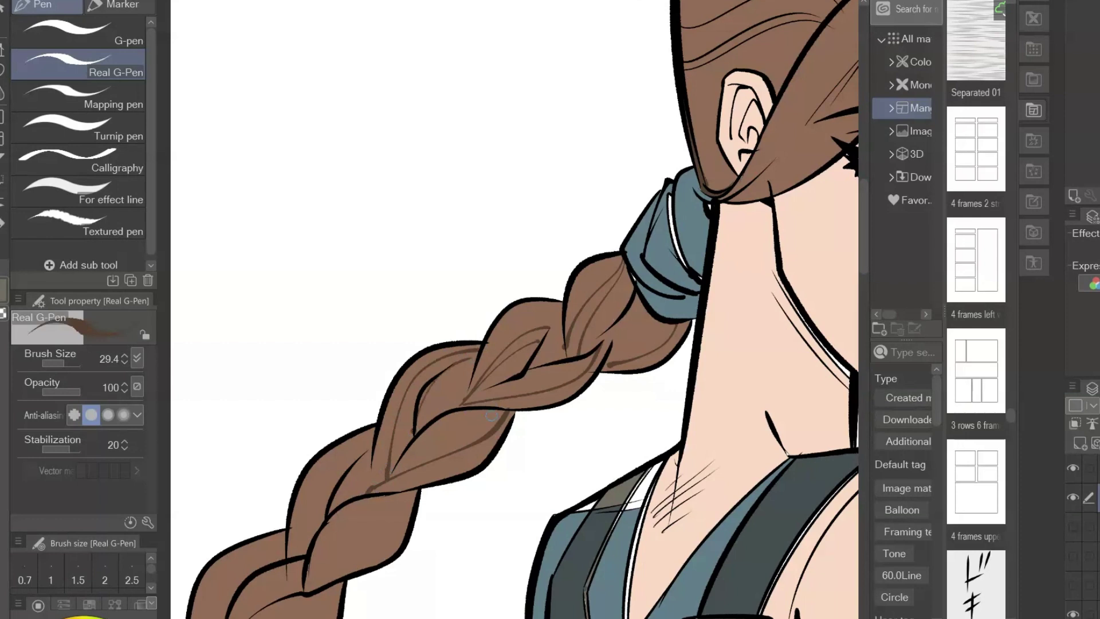
{"action": "left_click_drag", "start_coordinate": [491, 414], "coordinate": [389, 468]}
{"action": "left_click_drag", "start_coordinate": [402, 513], "coordinate": [308, 581]}
{"action": "key", "text": "ctrl+z"}
{"action": "mouse_move", "coordinate": [408, 495]}
{"action": "left_mouse_down"}
{"action": "mouse_move", "coordinate": [308, 592]}
{"action": "mouse_move", "coordinate": [394, 506]}
{"action": "mouse_move", "coordinate": [360, 521]}
{"action": "mouse_move", "coordinate": [305, 587]}
{"action": "left_mouse_up"}
Add dark brown strand lines to the middle segments of the descending braid beside the shoulder, replacing one stroke.
{"action": "left_click_drag", "start_coordinate": [507, 539], "coordinate": [660, 444]}
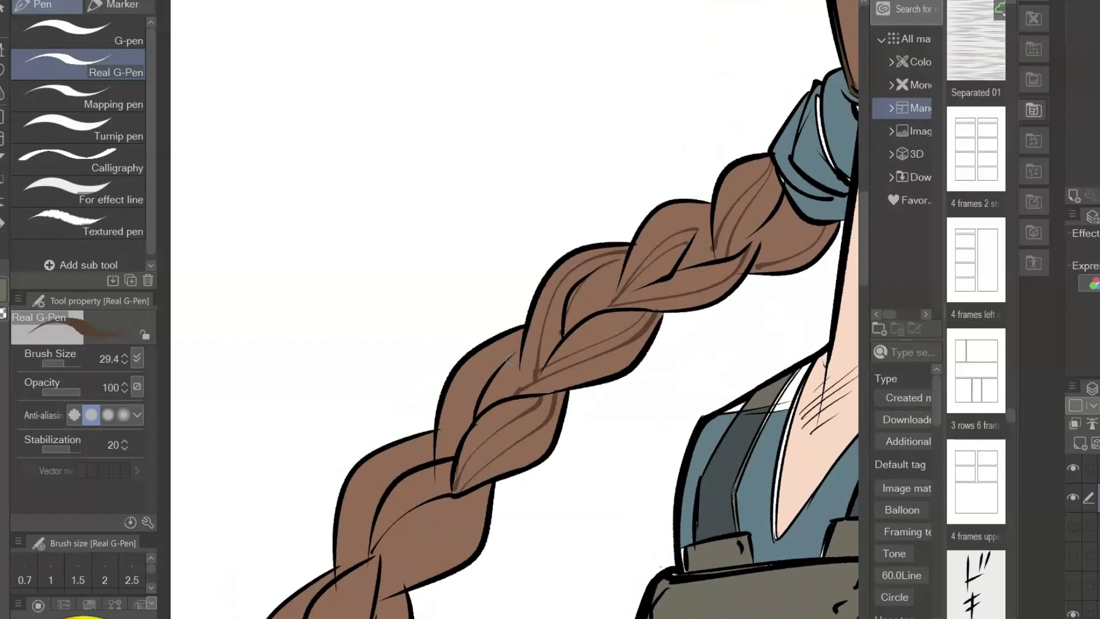
{"action": "left_click_drag", "start_coordinate": [515, 354], "coordinate": [442, 415]}
{"action": "left_click_drag", "start_coordinate": [598, 422], "coordinate": [665, 282]}
{"action": "mouse_move", "coordinate": [550, 348]}
{"action": "left_mouse_down"}
{"action": "mouse_move", "coordinate": [524, 426]}
{"action": "mouse_move", "coordinate": [535, 370]}
{"action": "mouse_move", "coordinate": [445, 442]}
{"action": "left_mouse_up"}
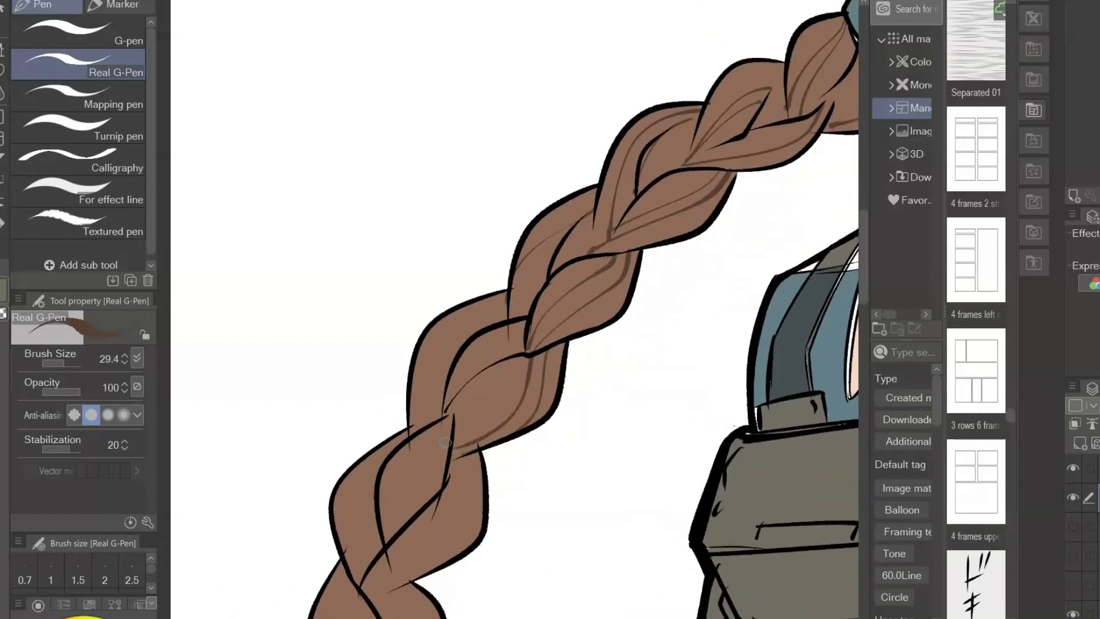
{"action": "key", "text": "ctrl+z"}
{"action": "left_click_drag", "start_coordinate": [527, 356], "coordinate": [457, 455]}
{"action": "left_click_drag", "start_coordinate": [451, 415], "coordinate": [394, 533]}
{"action": "left_click_drag", "start_coordinate": [450, 414], "coordinate": [380, 541]}
{"action": "left_click_drag", "start_coordinate": [509, 297], "coordinate": [411, 427]}
Draw dark brown strand lines on the braid segments just above its outer bend beside the backpack, redoing one stroke.
{"action": "left_click_drag", "start_coordinate": [603, 443], "coordinate": [653, 221]}
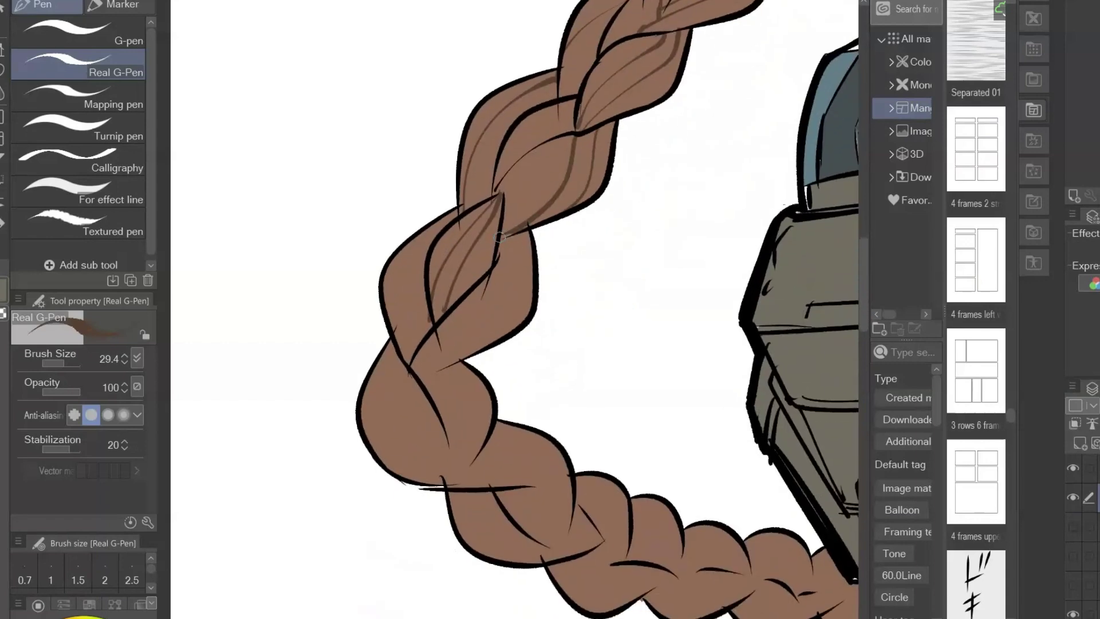
{"action": "left_click_drag", "start_coordinate": [501, 237], "coordinate": [443, 365]}
{"action": "key", "text": "ctrl+z"}
{"action": "mouse_move", "coordinate": [502, 236]}
{"action": "left_mouse_down"}
{"action": "mouse_move", "coordinate": [442, 360]}
{"action": "mouse_move", "coordinate": [518, 230]}
{"action": "mouse_move", "coordinate": [515, 303]}
{"action": "mouse_move", "coordinate": [479, 348]}
{"action": "left_mouse_up"}
{"action": "left_click_drag", "start_coordinate": [432, 242], "coordinate": [400, 348]}
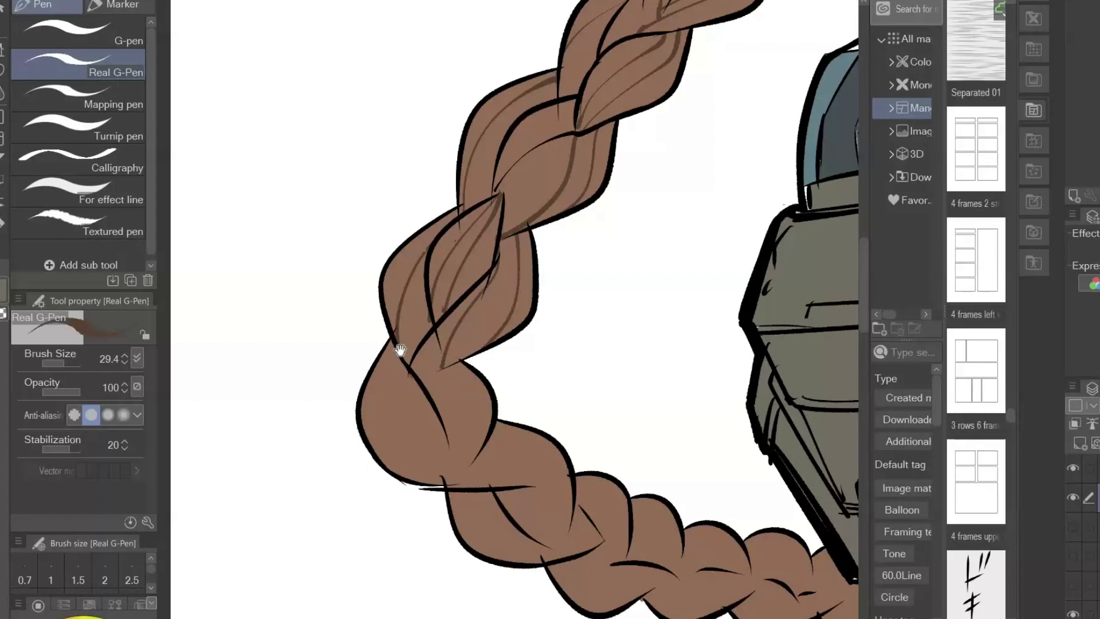
Draw dark brown strand lines around the braid's outer bend and along the segments leading towards the backpack.
{"action": "left_click_drag", "start_coordinate": [415, 394], "coordinate": [325, 266]}
{"action": "mouse_move", "coordinate": [311, 225]}
{"action": "left_mouse_down"}
{"action": "mouse_move", "coordinate": [316, 335]}
{"action": "mouse_move", "coordinate": [310, 247]}
{"action": "mouse_move", "coordinate": [342, 357]}
{"action": "left_mouse_up"}
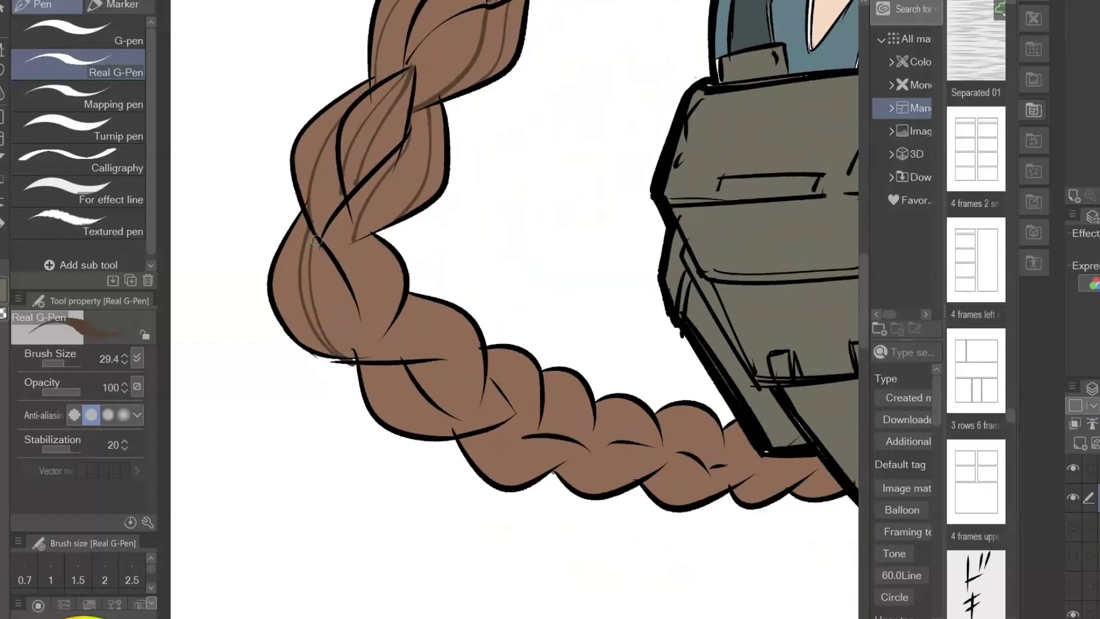
{"action": "left_click_drag", "start_coordinate": [316, 240], "coordinate": [365, 350]}
{"action": "mouse_move", "coordinate": [349, 245]}
{"action": "left_mouse_down"}
{"action": "mouse_move", "coordinate": [387, 337]}
{"action": "mouse_move", "coordinate": [448, 434]}
{"action": "left_mouse_up"}
{"action": "left_click_drag", "start_coordinate": [380, 361], "coordinate": [460, 435]}
{"action": "left_click_drag", "start_coordinate": [422, 334], "coordinate": [481, 399]}
{"action": "mouse_move", "coordinate": [572, 285]}
{"action": "left_mouse_down"}
{"action": "mouse_move", "coordinate": [537, 471]}
{"action": "mouse_move", "coordinate": [537, 228]}
{"action": "left_mouse_up"}
{"action": "left_click_drag", "start_coordinate": [663, 464], "coordinate": [596, 543]}
{"action": "mouse_move", "coordinate": [394, 451]}
{"action": "left_mouse_down"}
{"action": "mouse_move", "coordinate": [450, 493]}
{"action": "mouse_move", "coordinate": [536, 505]}
{"action": "left_mouse_up"}
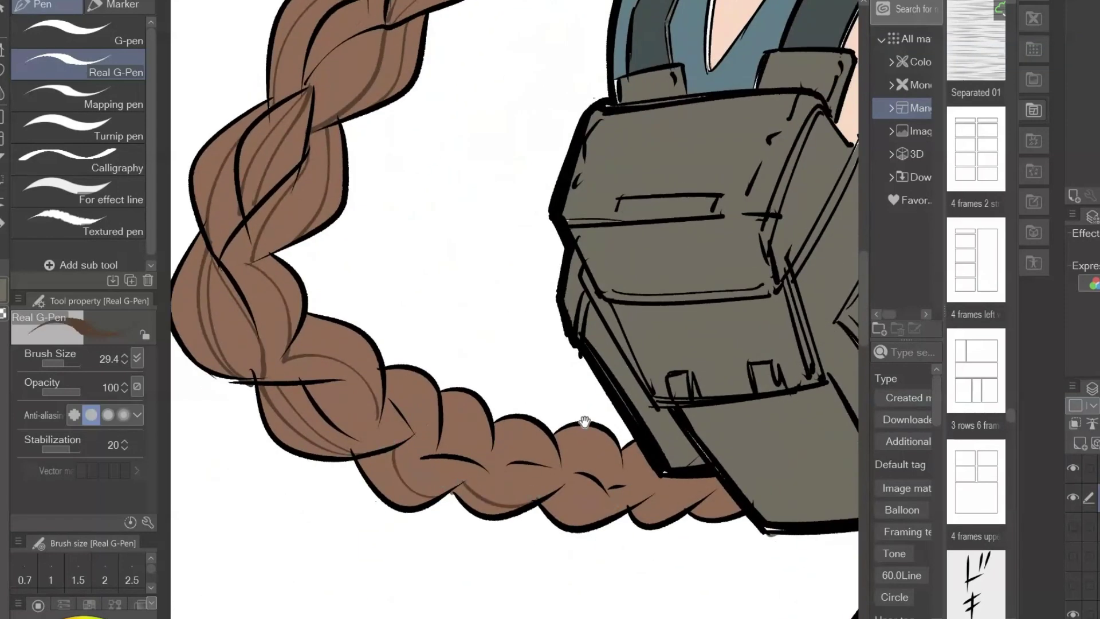
Paint skin colour over the white gaps in the hatching above both eyes with the Real G-Pen.
{"action": "left_click_drag", "start_coordinate": [584, 423], "coordinate": [569, 515]}
{"action": "key", "text": "ctrl+space"}
{"action": "mouse_move", "coordinate": [592, 275]}
{"action": "left_mouse_down"}
{"action": "mouse_move", "coordinate": [479, 359]}
{"action": "mouse_move", "coordinate": [519, 298]}
{"action": "mouse_move", "coordinate": [507, 337]}
{"action": "left_mouse_up"}
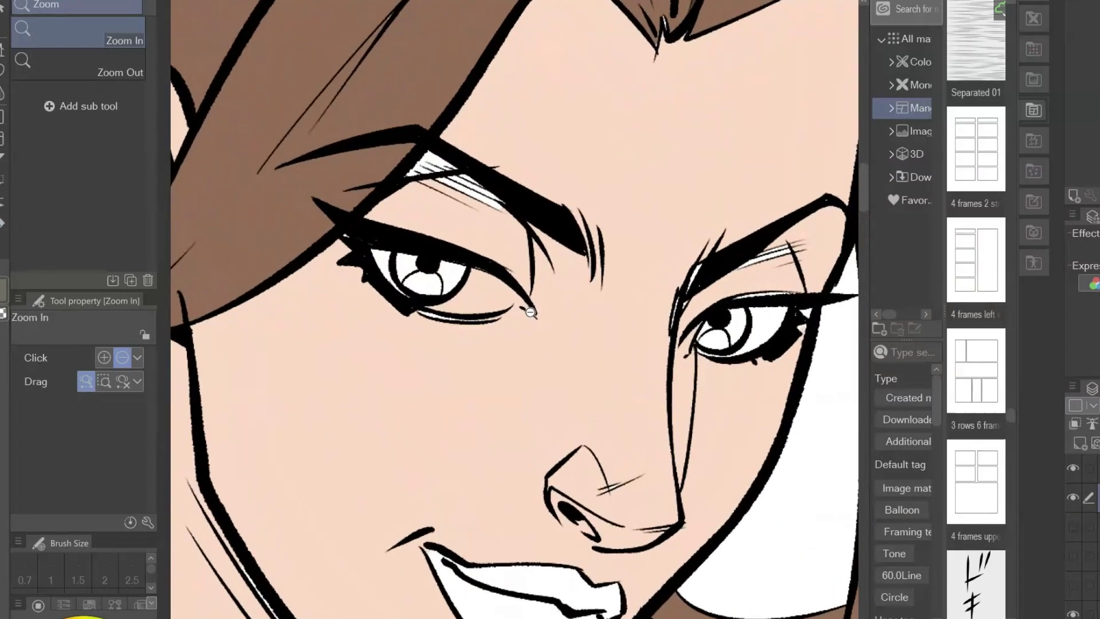
{"action": "key", "text": "i"}
{"action": "key", "text": "p"}
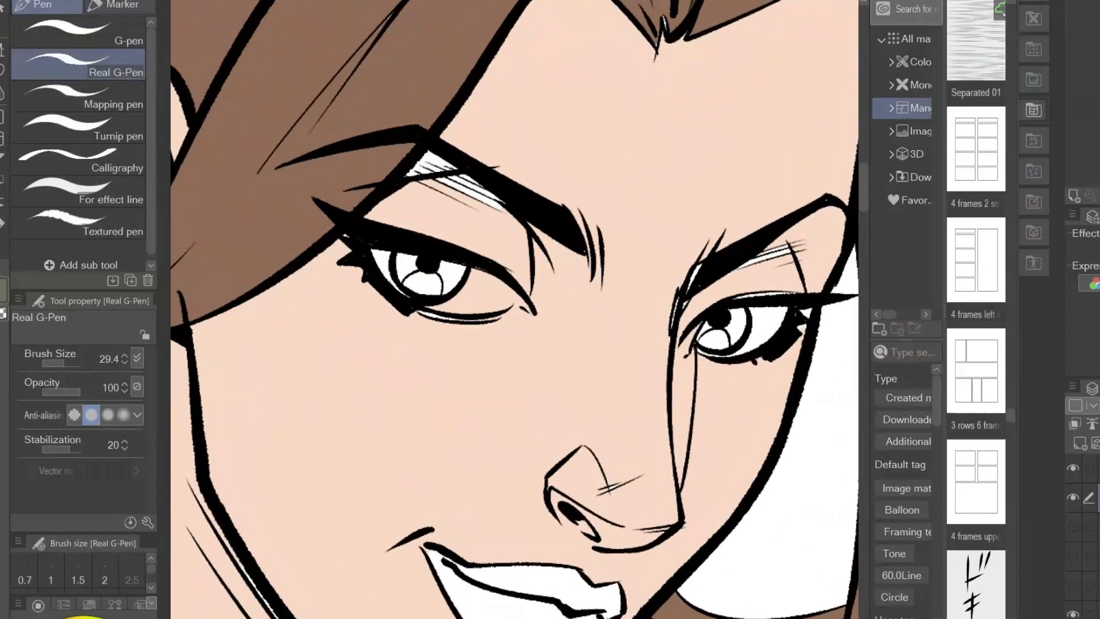
{"action": "left_click_drag", "start_coordinate": [461, 183], "coordinate": [505, 210]}
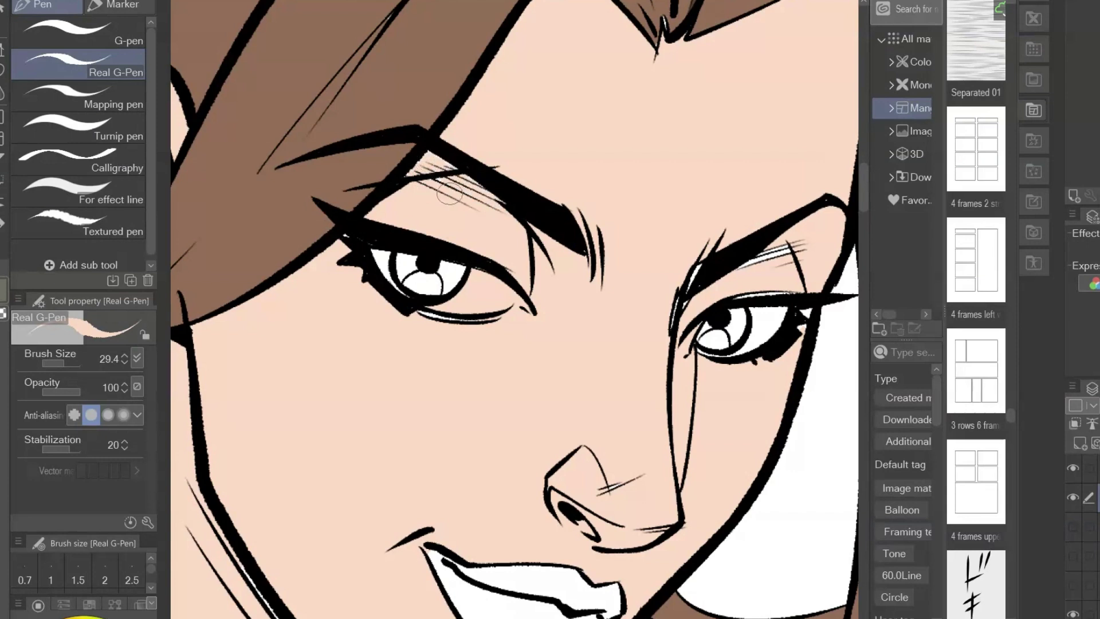
{"action": "key", "text": "ctrl+z"}
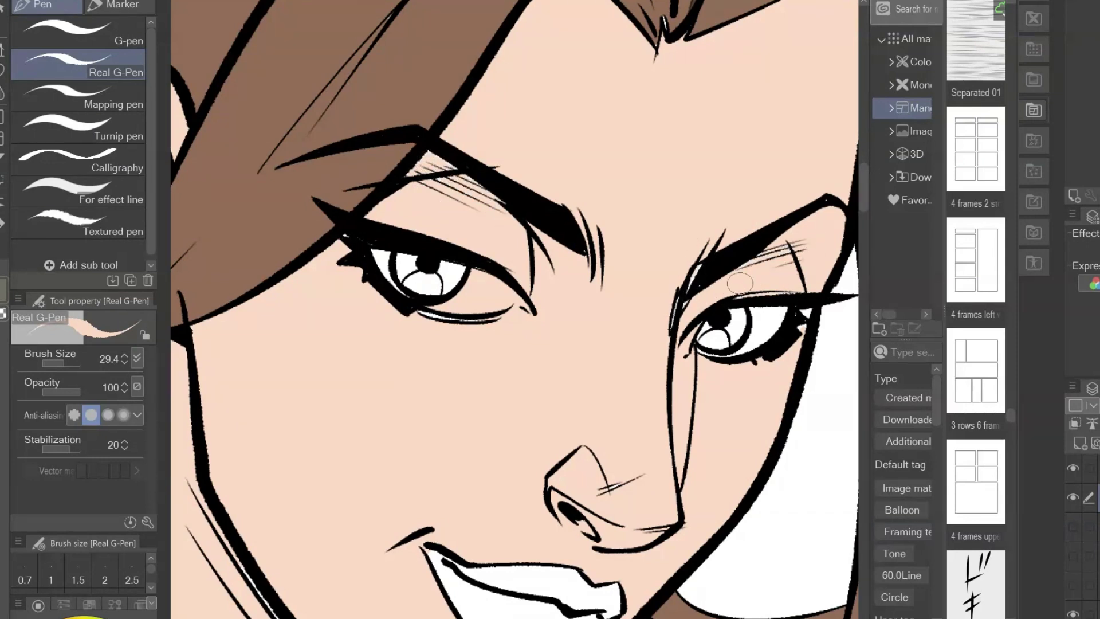
{"action": "scroll", "coordinate": [504, 324], "scroll_direction": "down", "scroll_amount": 3}
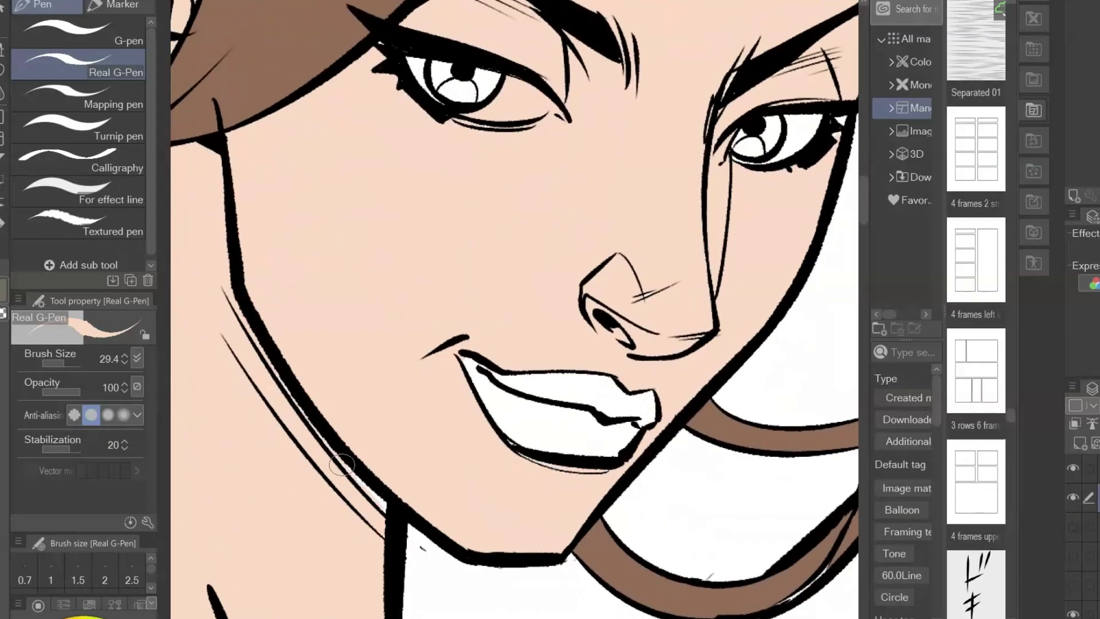
Set the Real G-Pen to size 14 in dark brown and shade the narrow gaps between strand lines above the forehead.
{"action": "scroll", "coordinate": [430, 239], "scroll_direction": "up", "scroll_amount": 6}
{"action": "left_click_drag", "start_coordinate": [716, 326], "coordinate": [523, 526]}
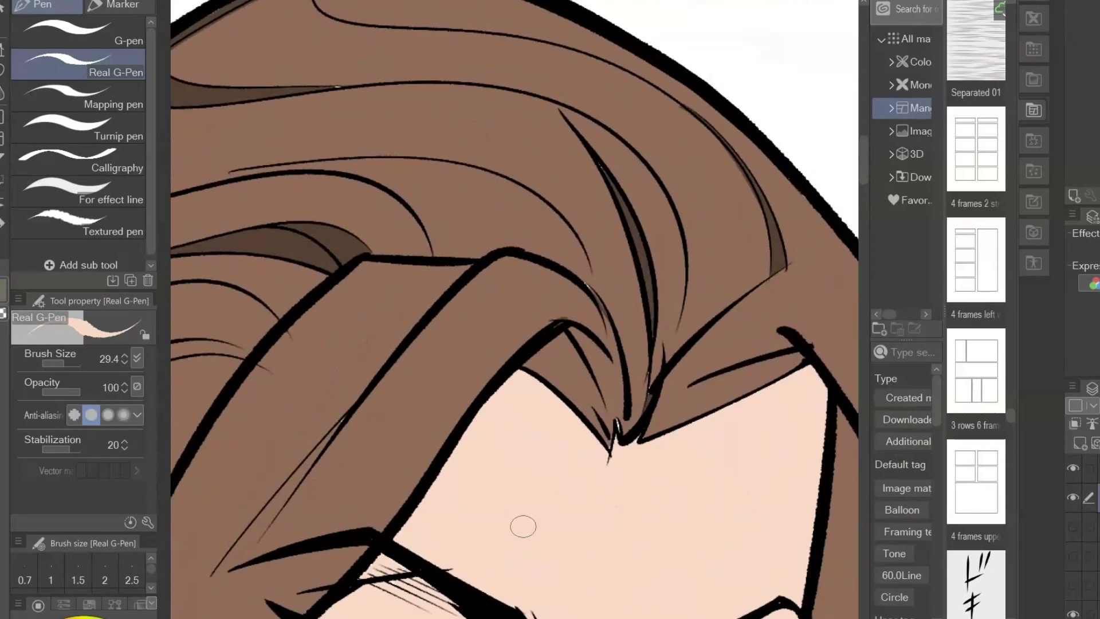
{"action": "key", "text": "slash"}
{"action": "left_click_drag", "start_coordinate": [364, 103], "coordinate": [388, 82]}
{"action": "left_click", "coordinate": [2, 163]}
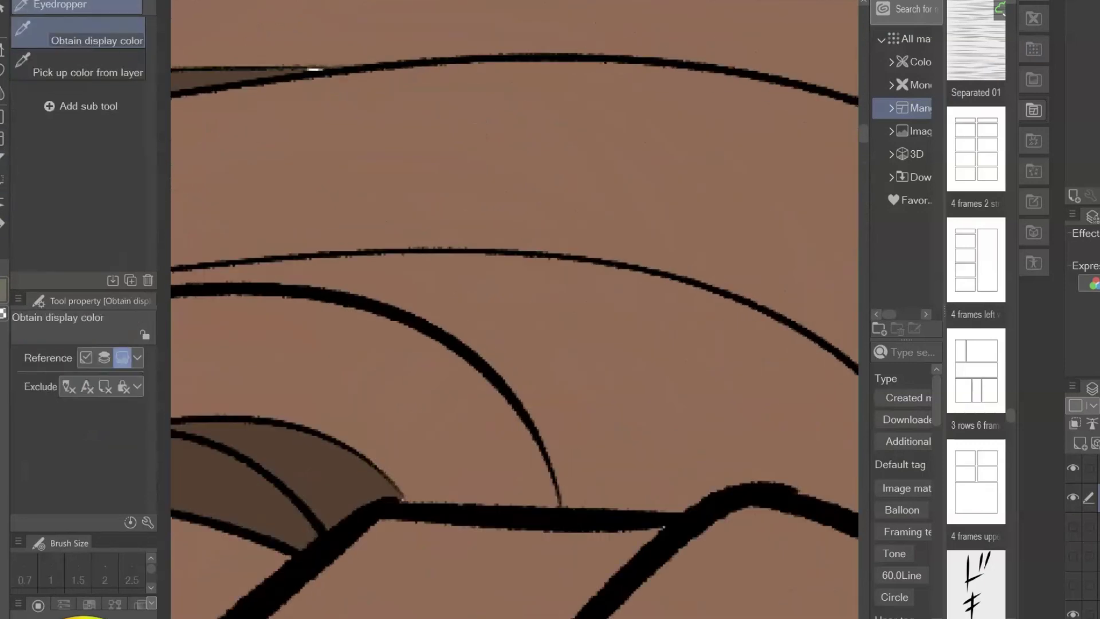
{"action": "key", "text": "p"}
{"action": "left_click", "coordinate": [125, 361]}
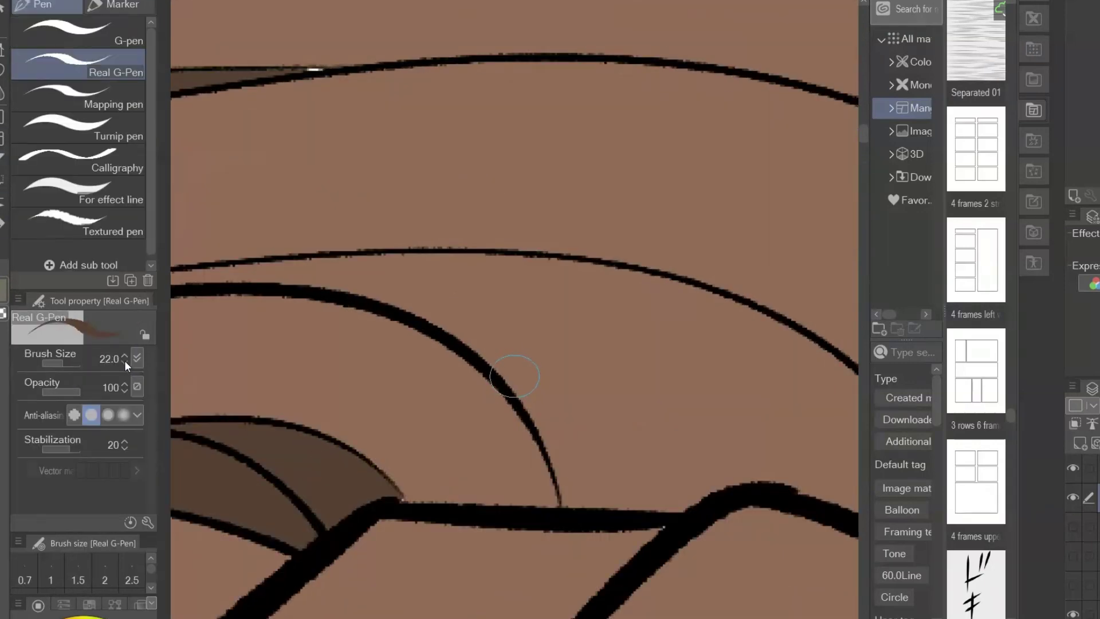
{"action": "left_click_drag", "start_coordinate": [757, 241], "coordinate": [368, 325]}
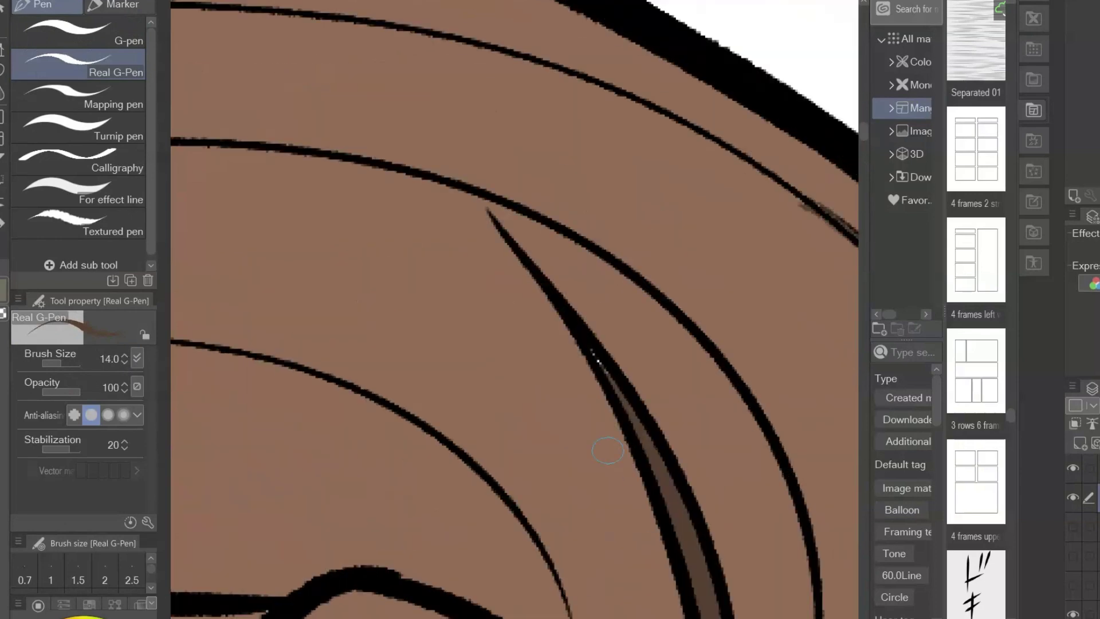
{"action": "left_click_drag", "start_coordinate": [635, 480], "coordinate": [540, 259]}
{"action": "mouse_move", "coordinate": [468, 443]}
{"action": "left_mouse_down"}
{"action": "mouse_move", "coordinate": [530, 540]}
{"action": "mouse_move", "coordinate": [555, 614]}
{"action": "left_mouse_up"}
{"action": "left_click_drag", "start_coordinate": [569, 449], "coordinate": [523, 297]}
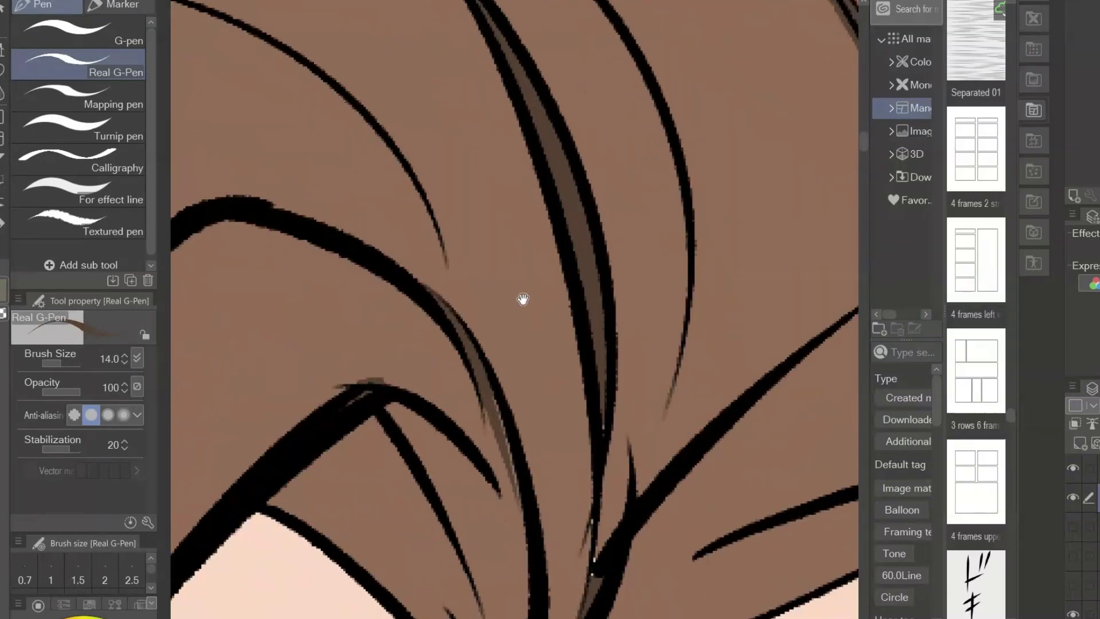
{"action": "key", "text": "ctrl+z"}
{"action": "left_click_drag", "start_coordinate": [434, 302], "coordinate": [514, 485]}
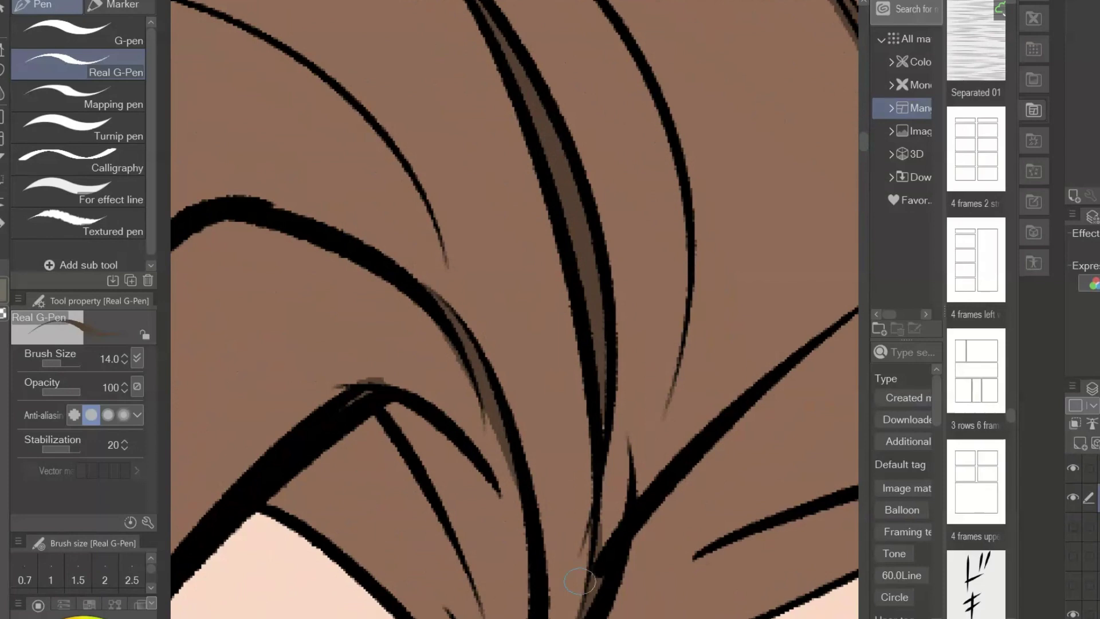
Fill the underside of the fringe with dark brown and add shading strokes along the strands around the parting.
{"action": "left_click_drag", "start_coordinate": [580, 581], "coordinate": [727, 425]}
{"action": "left_click_drag", "start_coordinate": [526, 267], "coordinate": [627, 544]}
{"action": "mouse_move", "coordinate": [415, 344]}
{"action": "left_mouse_down"}
{"action": "mouse_move", "coordinate": [620, 544]}
{"action": "mouse_move", "coordinate": [437, 321]}
{"action": "mouse_move", "coordinate": [509, 368]}
{"action": "mouse_move", "coordinate": [540, 344]}
{"action": "mouse_move", "coordinate": [568, 380]}
{"action": "left_mouse_up"}
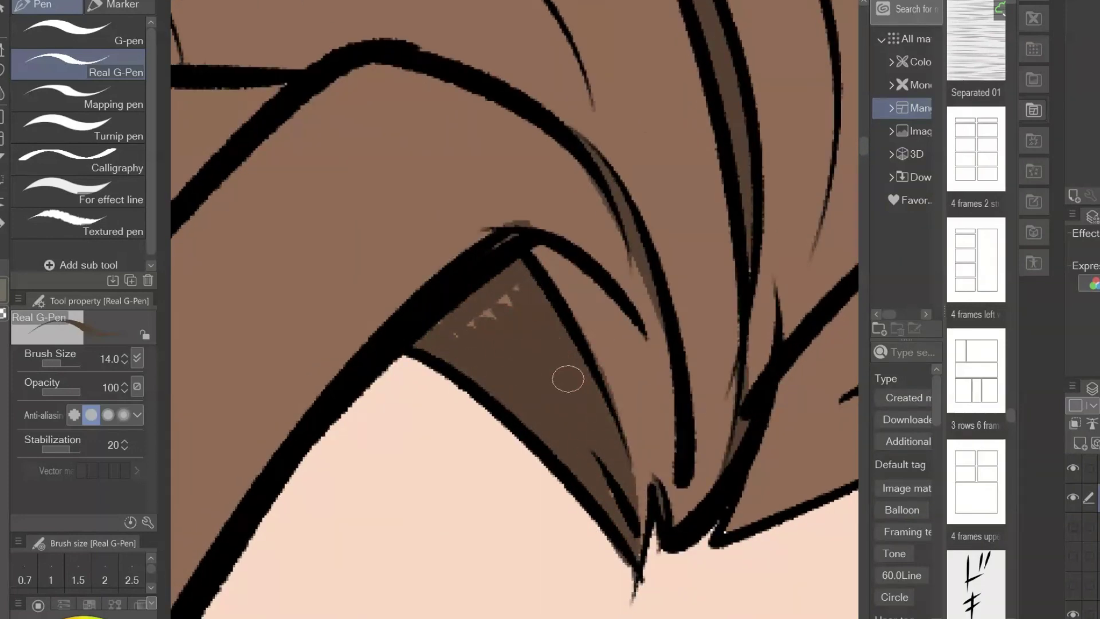
{"action": "left_click_drag", "start_coordinate": [510, 295], "coordinate": [472, 299]}
{"action": "left_click_drag", "start_coordinate": [544, 257], "coordinate": [659, 467]}
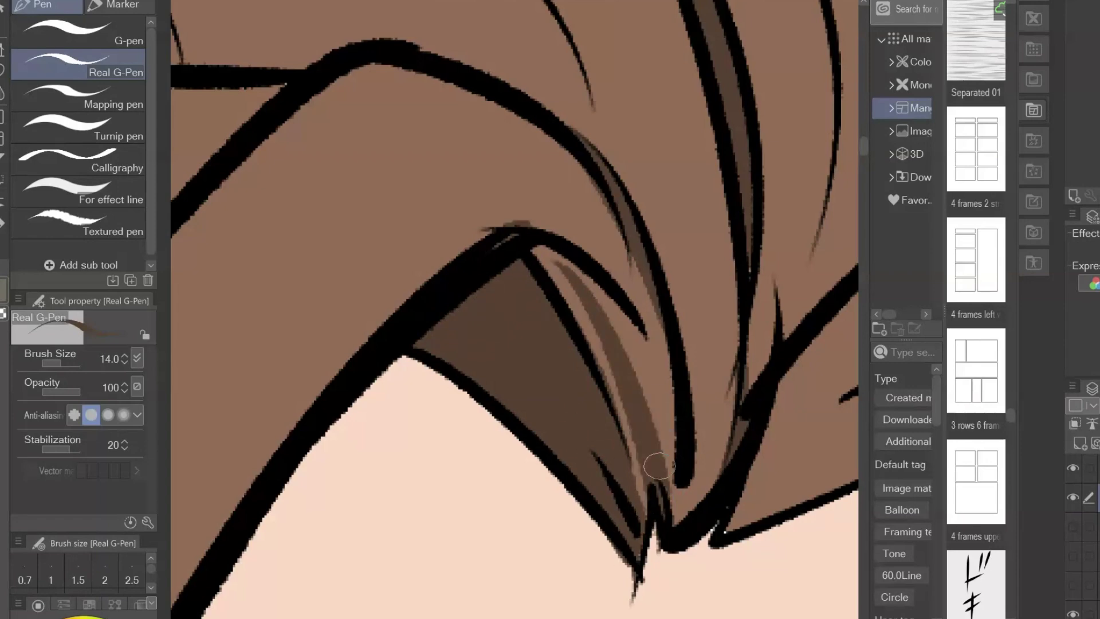
{"action": "left_click_drag", "start_coordinate": [742, 575], "coordinate": [547, 618]}
{"action": "mouse_move", "coordinate": [579, 463]}
{"action": "left_mouse_down"}
{"action": "mouse_move", "coordinate": [541, 599]}
{"action": "mouse_move", "coordinate": [825, 430]}
{"action": "left_mouse_up"}
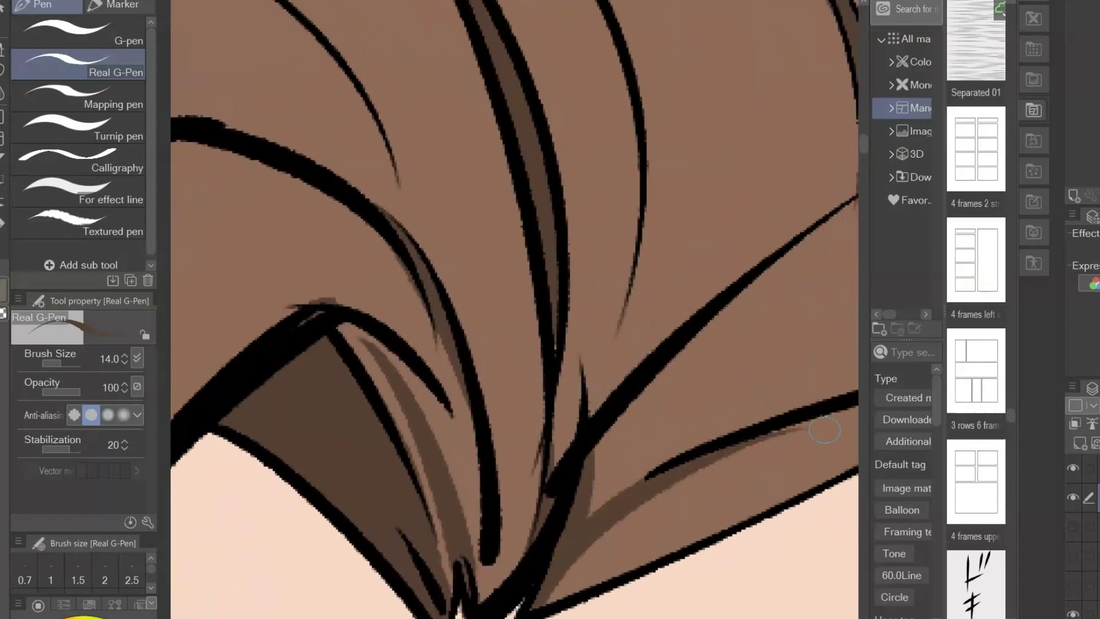
Outline the shadow cast by the hair across the forehead in a darker skin tone.
{"action": "key", "text": "ctrl+space"}
{"action": "left_click_drag", "start_coordinate": [755, 323], "coordinate": [533, 494]}
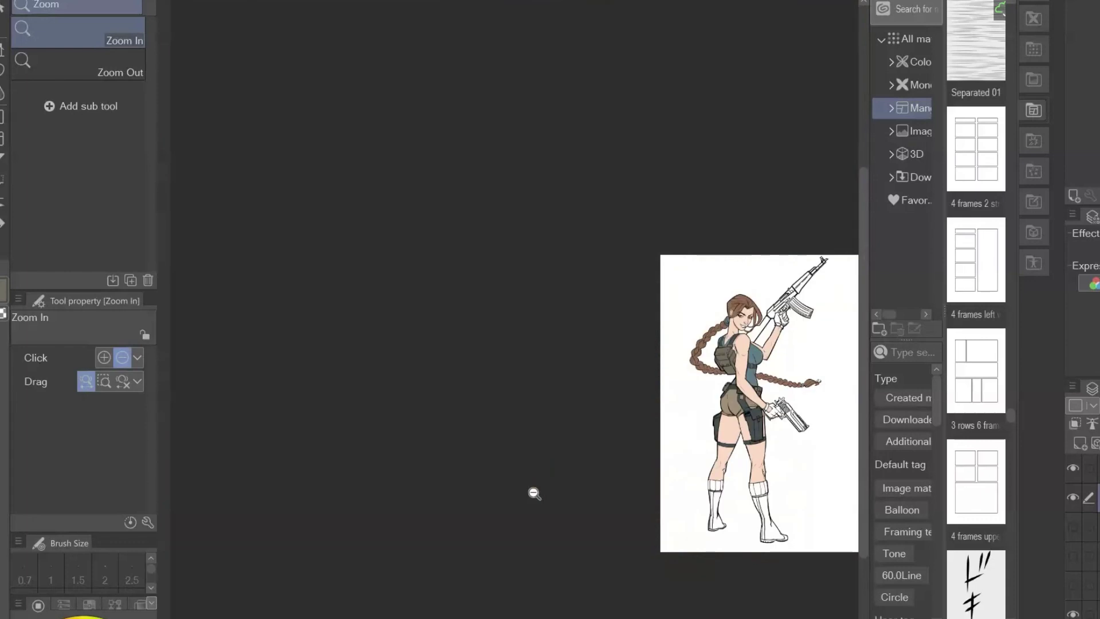
{"action": "left_click_drag", "start_coordinate": [794, 342], "coordinate": [826, 318]}
{"action": "left_click_drag", "start_coordinate": [628, 426], "coordinate": [679, 284]}
{"action": "left_click_drag", "start_coordinate": [648, 125], "coordinate": [648, 370]}
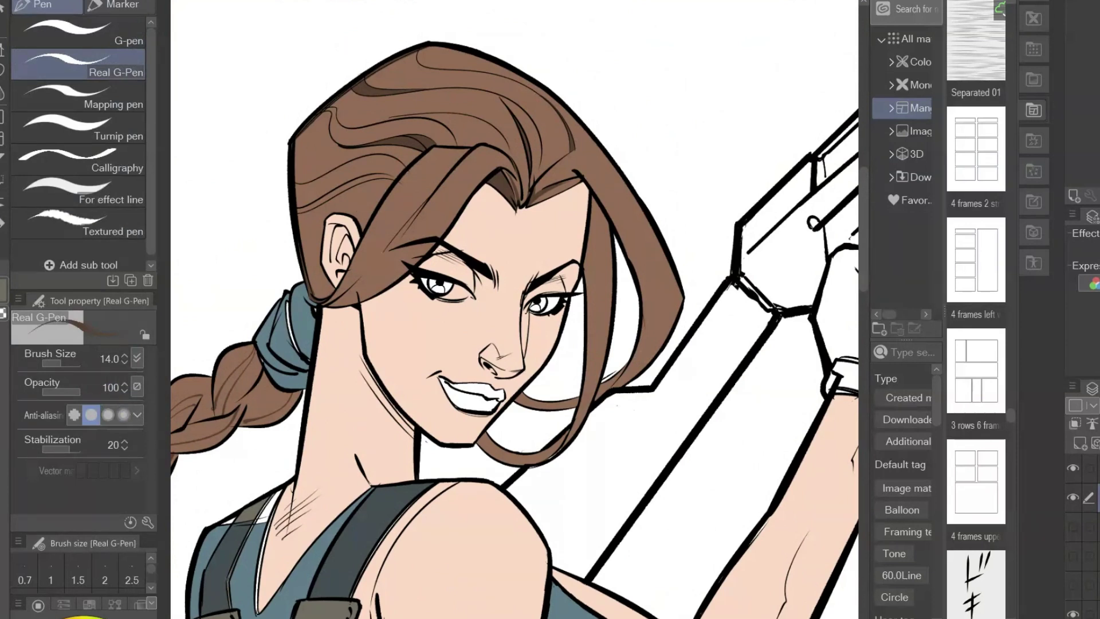
{"action": "key", "text": "i"}
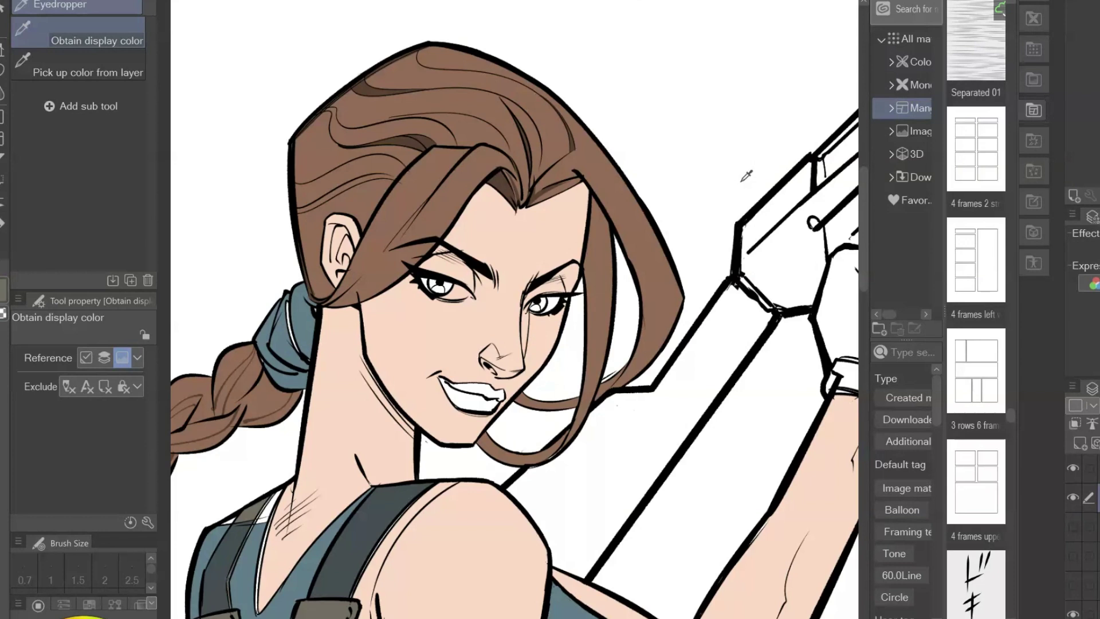
{"action": "key", "text": "p"}
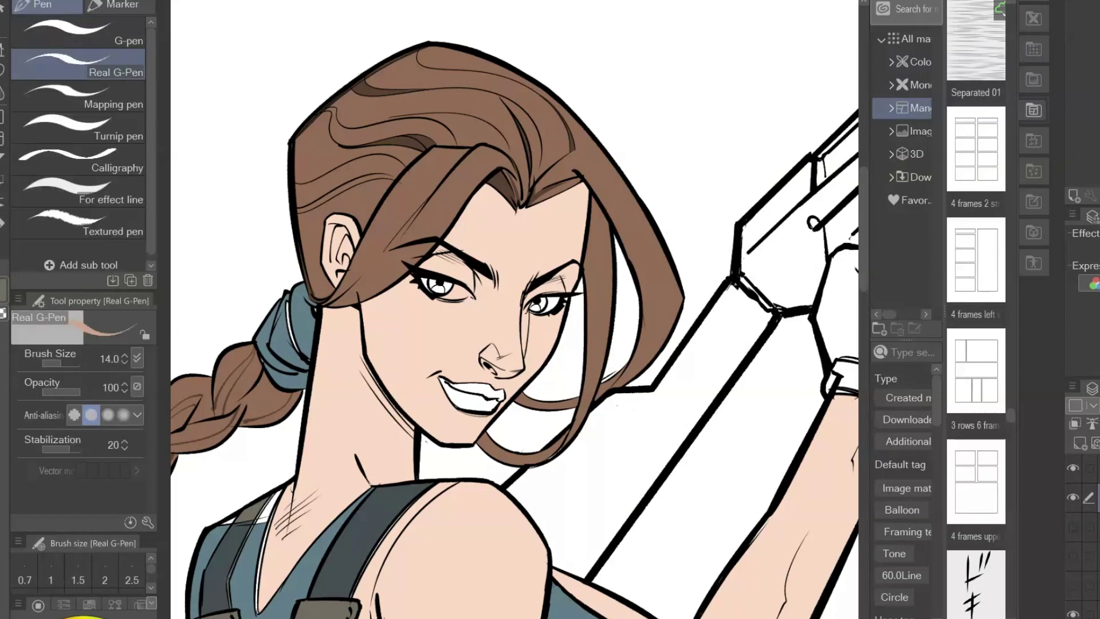
{"action": "left_click_drag", "start_coordinate": [680, 574], "coordinate": [713, 543]}
{"action": "mouse_move", "coordinate": [483, 162]}
{"action": "left_mouse_down"}
{"action": "mouse_move", "coordinate": [517, 105]}
{"action": "mouse_move", "coordinate": [543, 140]}
{"action": "mouse_move", "coordinate": [594, 174]}
{"action": "left_mouse_up"}
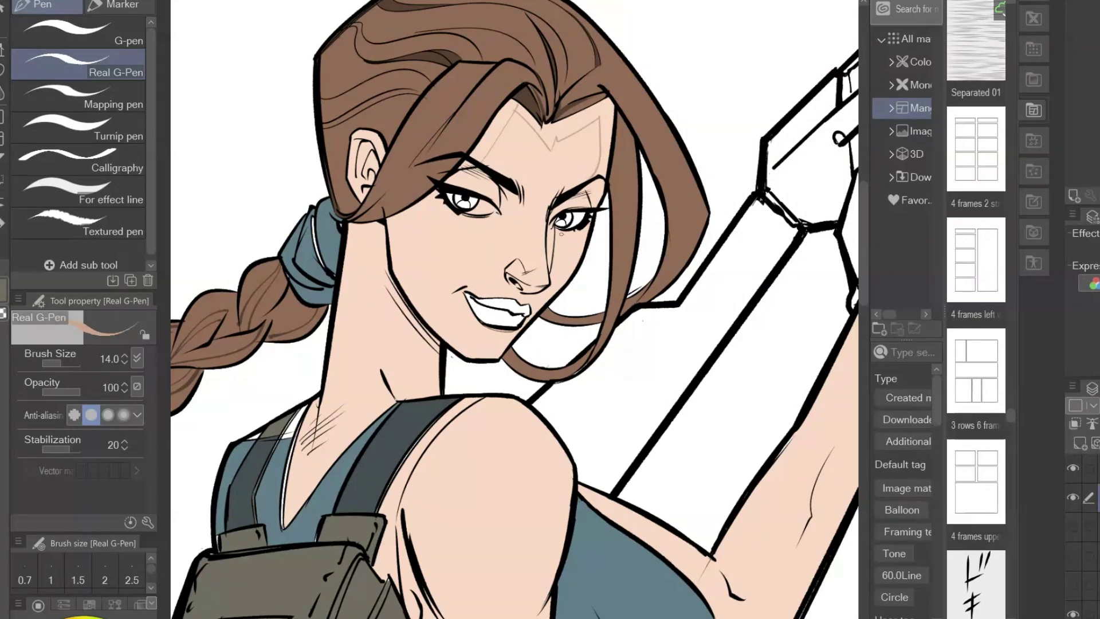
Outline shadow shapes on the far cheek, beside the nose bridge and below the lower lip.
{"action": "left_click_drag", "start_coordinate": [578, 234], "coordinate": [555, 267]}
{"action": "left_click_drag", "start_coordinate": [576, 230], "coordinate": [559, 268]}
{"action": "left_click_drag", "start_coordinate": [543, 210], "coordinate": [545, 266]}
{"action": "left_click_drag", "start_coordinate": [470, 310], "coordinate": [496, 339]}
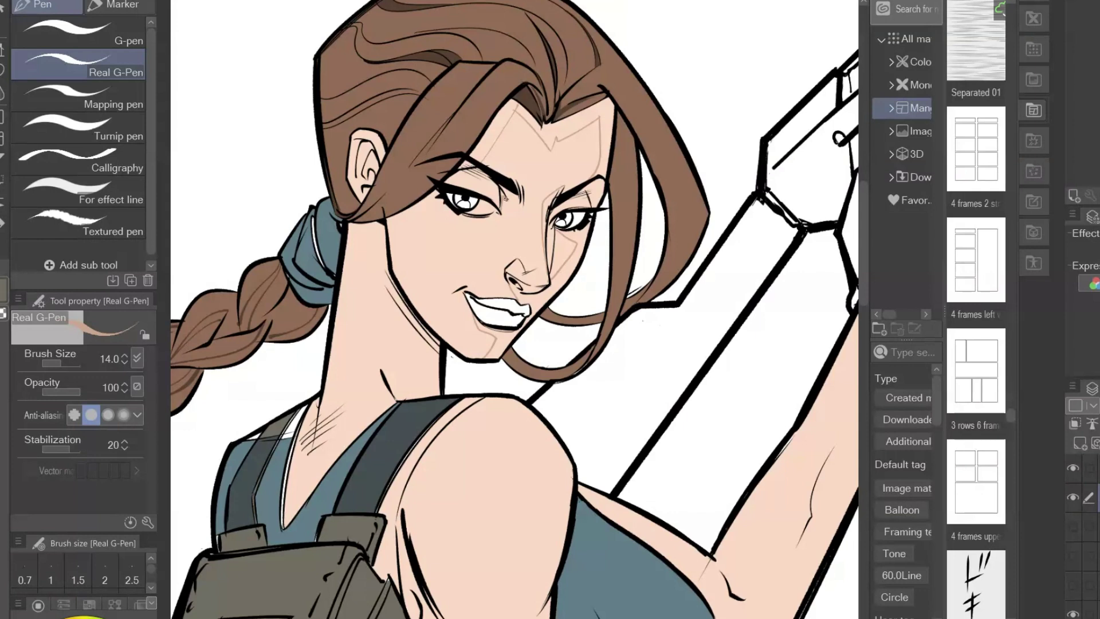
Outline the shadow shapes along the near cheek, under the jaw and on the neck, redrawing unsatisfactory strokes.
{"action": "left_click_drag", "start_coordinate": [445, 199], "coordinate": [401, 264]}
{"action": "key", "text": "ctrl+z"}
{"action": "left_click_drag", "start_coordinate": [439, 202], "coordinate": [392, 245]}
{"action": "key", "text": "ctrl+z"}
{"action": "mouse_move", "coordinate": [446, 201]}
{"action": "left_mouse_down"}
{"action": "mouse_move", "coordinate": [407, 240]}
{"action": "mouse_move", "coordinate": [400, 266]}
{"action": "mouse_move", "coordinate": [407, 231]}
{"action": "mouse_move", "coordinate": [399, 274]}
{"action": "left_mouse_up"}
{"action": "key", "text": "ctrl+z"}
{"action": "mouse_move", "coordinate": [388, 232]}
{"action": "left_mouse_down"}
{"action": "mouse_move", "coordinate": [349, 243]}
{"action": "mouse_move", "coordinate": [441, 357]}
{"action": "left_mouse_up"}
{"action": "key", "text": "ctrl+z"}
{"action": "key", "text": "ctrl+z"}
{"action": "left_click_drag", "start_coordinate": [389, 265], "coordinate": [442, 370]}
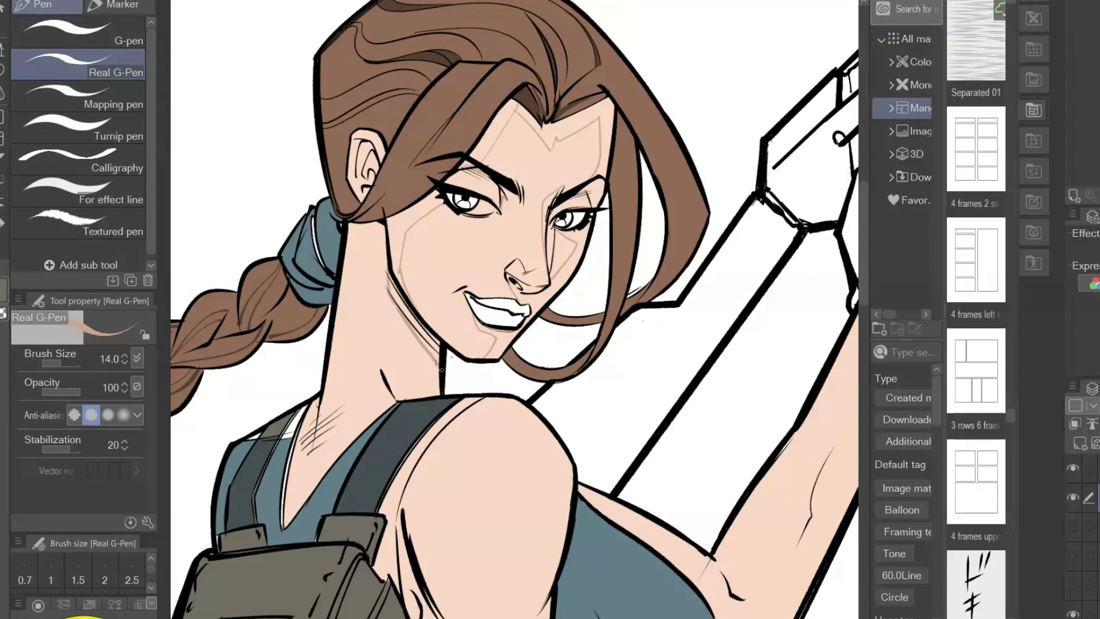
{"action": "mouse_move", "coordinate": [408, 322]}
{"action": "left_mouse_down"}
{"action": "mouse_move", "coordinate": [418, 398]}
{"action": "mouse_move", "coordinate": [402, 396]}
{"action": "left_mouse_up"}
Outline the shadow shape around the near shoulder and upper arm muscle in the darker skin tone, redoing the first attempt.
{"action": "left_click_drag", "start_coordinate": [743, 506], "coordinate": [756, 428]}
{"action": "left_click_drag", "start_coordinate": [579, 353], "coordinate": [508, 192]}
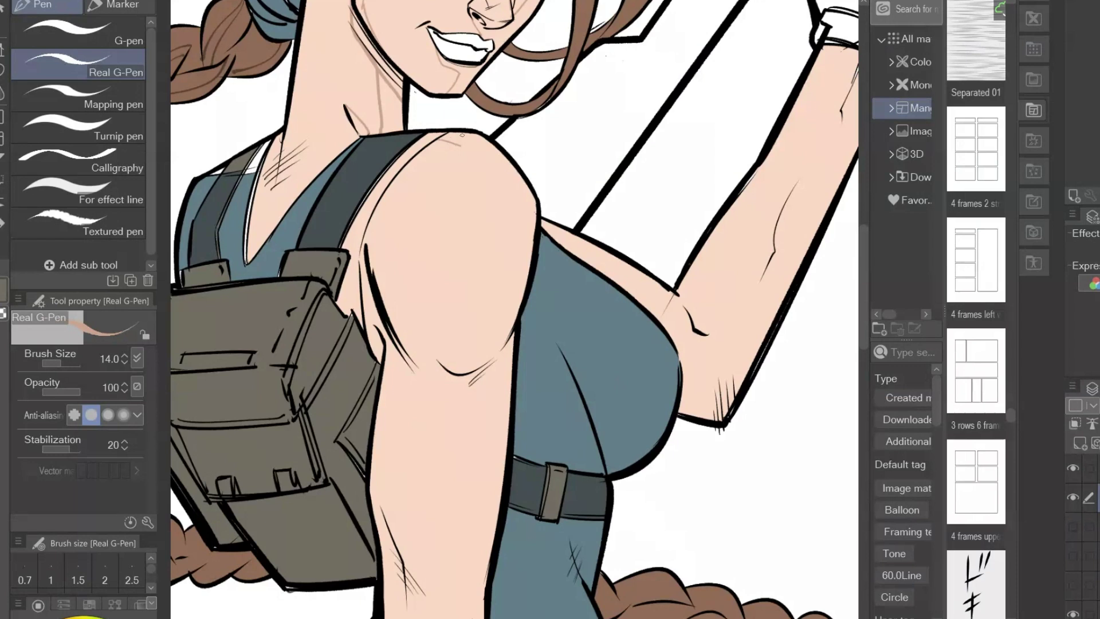
{"action": "mouse_move", "coordinate": [428, 148]}
{"action": "left_mouse_down"}
{"action": "mouse_move", "coordinate": [477, 157]}
{"action": "mouse_move", "coordinate": [514, 201]}
{"action": "mouse_move", "coordinate": [487, 336]}
{"action": "left_mouse_up"}
{"action": "key", "text": "ctrl+z"}
{"action": "key", "text": "ctrl+z"}
{"action": "mouse_move", "coordinate": [514, 202]}
{"action": "left_mouse_down"}
{"action": "mouse_move", "coordinate": [479, 341]}
{"action": "mouse_move", "coordinate": [442, 348]}
{"action": "left_mouse_up"}
Continue the shadow outline down the lowered arm from below the shoulder muscle towards the forearm.
{"action": "scroll", "coordinate": [570, 216], "scroll_direction": "down", "scroll_amount": 5}
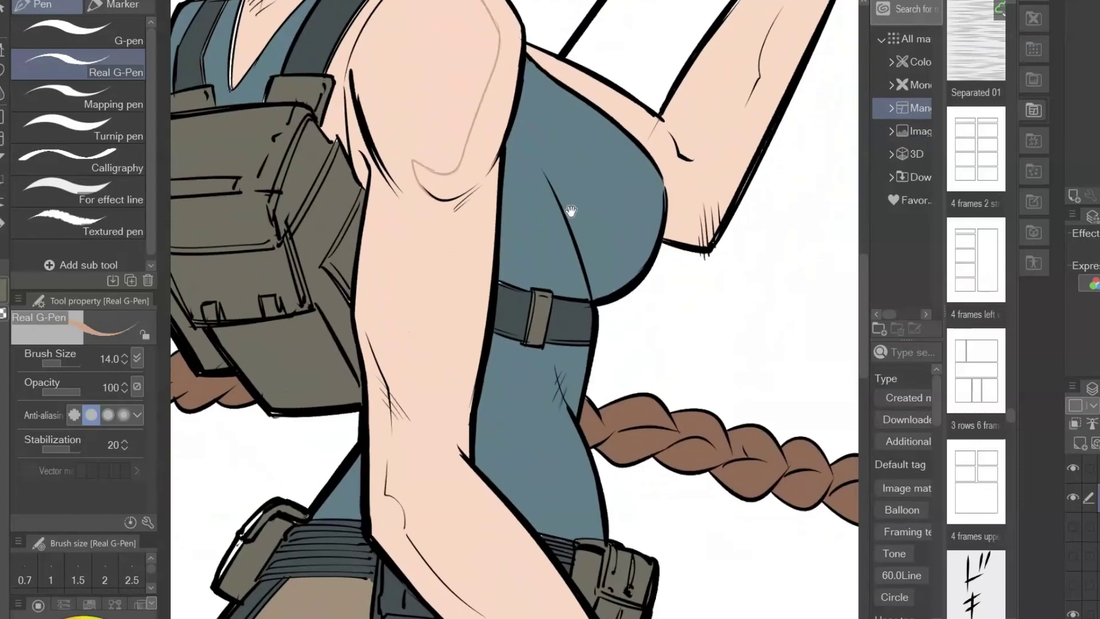
{"action": "left_click_drag", "start_coordinate": [457, 213], "coordinate": [454, 443]}
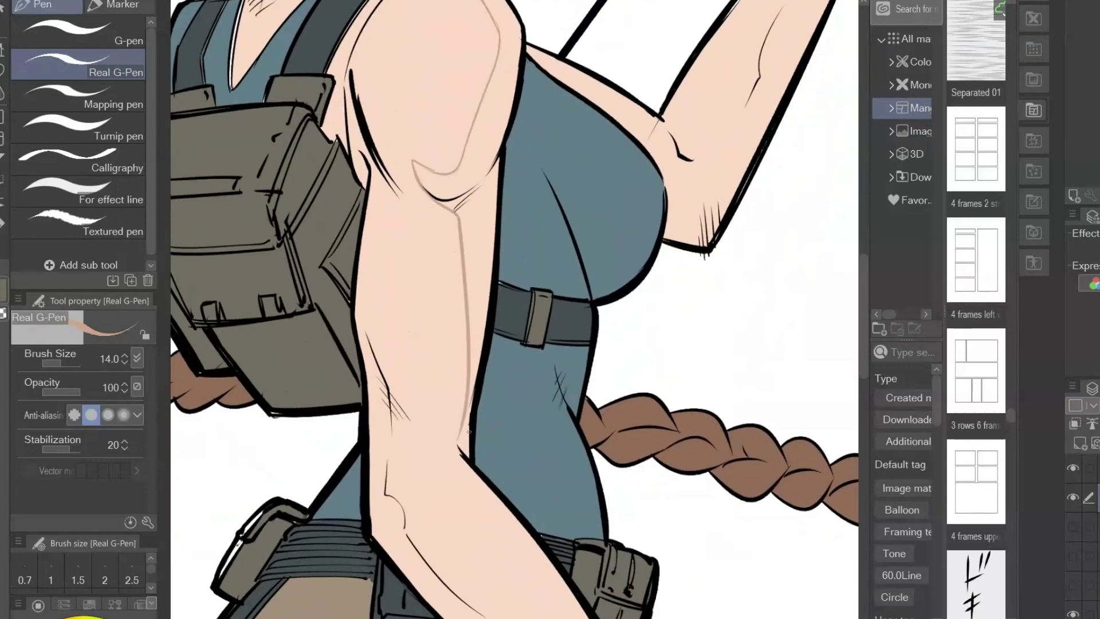
{"action": "left_click_drag", "start_coordinate": [366, 332], "coordinate": [393, 429]}
{"action": "mouse_move", "coordinate": [460, 431]}
{"action": "left_mouse_down"}
{"action": "mouse_move", "coordinate": [437, 444]}
{"action": "mouse_move", "coordinate": [392, 268]}
{"action": "mouse_move", "coordinate": [524, 505]}
{"action": "mouse_move", "coordinate": [630, 616]}
{"action": "left_mouse_up"}
{"action": "left_click_drag", "start_coordinate": [328, 315], "coordinate": [417, 461]}
Outline the shadow along the raised forearm from the glove cuff around the elbow, redrawing the first line.
{"action": "left_click_drag", "start_coordinate": [652, 476], "coordinate": [464, 618]}
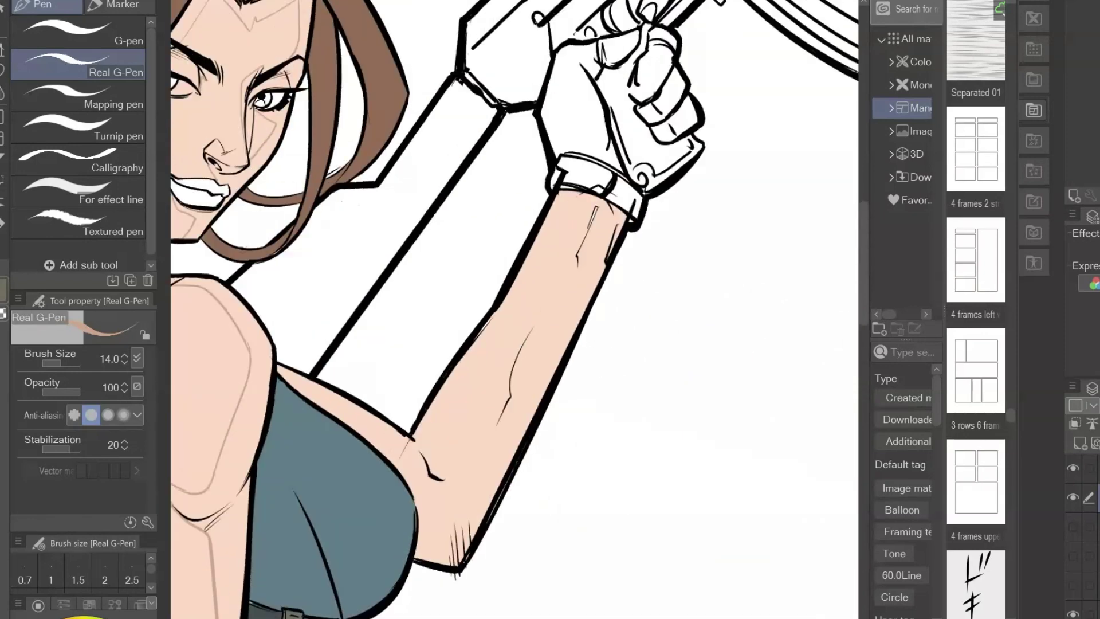
{"action": "mouse_move", "coordinate": [601, 199]}
{"action": "left_mouse_down"}
{"action": "mouse_move", "coordinate": [450, 485]}
{"action": "mouse_move", "coordinate": [587, 404]}
{"action": "left_mouse_up"}
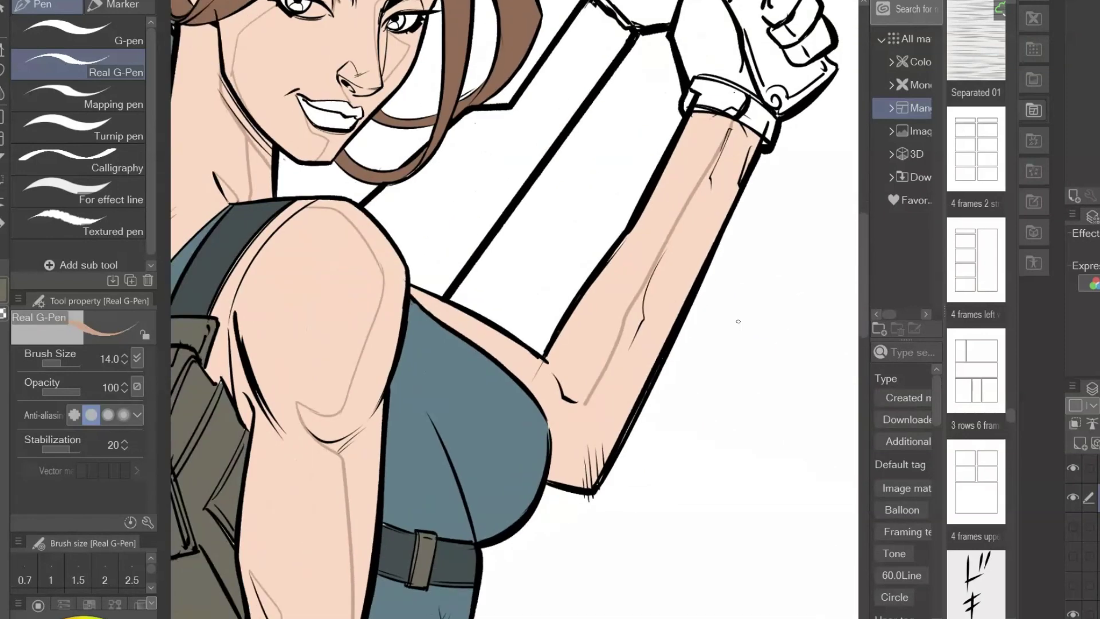
{"action": "key", "text": "ctrl+z"}
{"action": "mouse_move", "coordinate": [735, 127]}
{"action": "left_mouse_down"}
{"action": "mouse_move", "coordinate": [576, 436]}
{"action": "mouse_move", "coordinate": [549, 428]}
{"action": "left_mouse_up"}
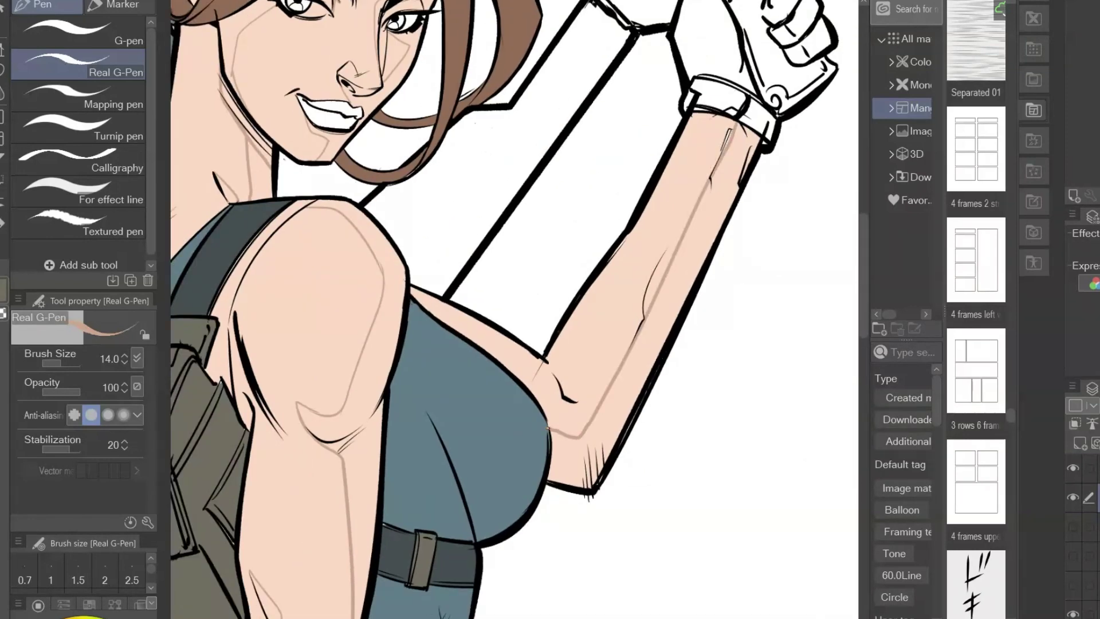
{"action": "left_click_drag", "start_coordinate": [552, 367], "coordinate": [579, 404]}
{"action": "left_click_drag", "start_coordinate": [601, 333], "coordinate": [606, 521]}
Select the outlined shadow areas on the forehead and beside the nose bridge, fill them with the darker skin tone and deselect.
{"action": "left_click_drag", "start_coordinate": [370, 470], "coordinate": [645, 292]}
{"action": "left_click_drag", "start_coordinate": [738, 436], "coordinate": [655, 534]}
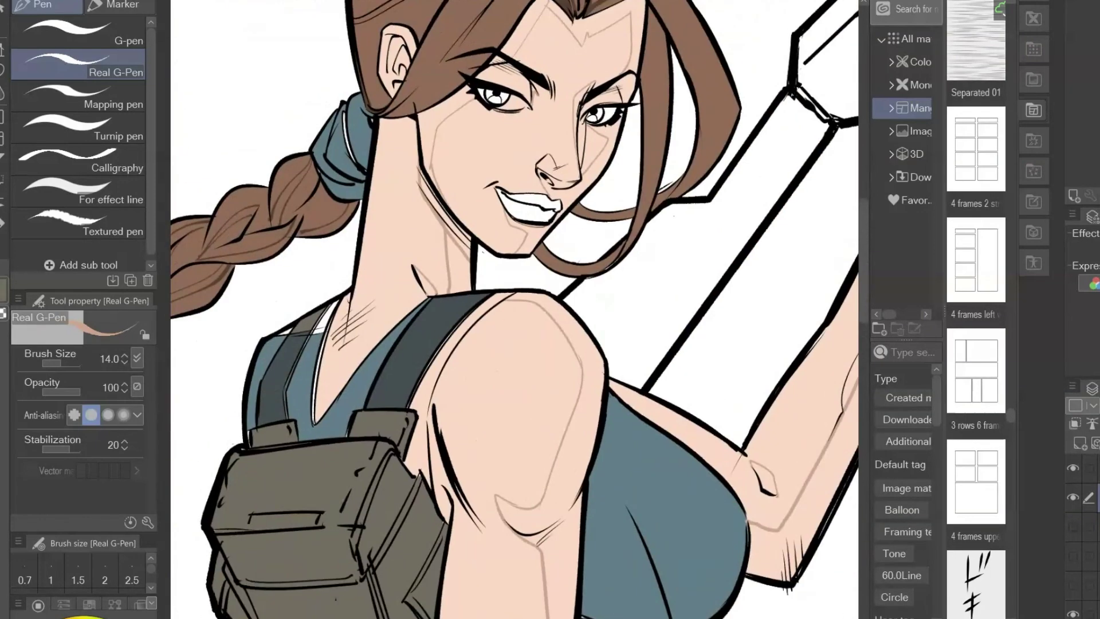
{"action": "key", "text": "w"}
{"action": "left_click", "coordinate": [637, 18]}
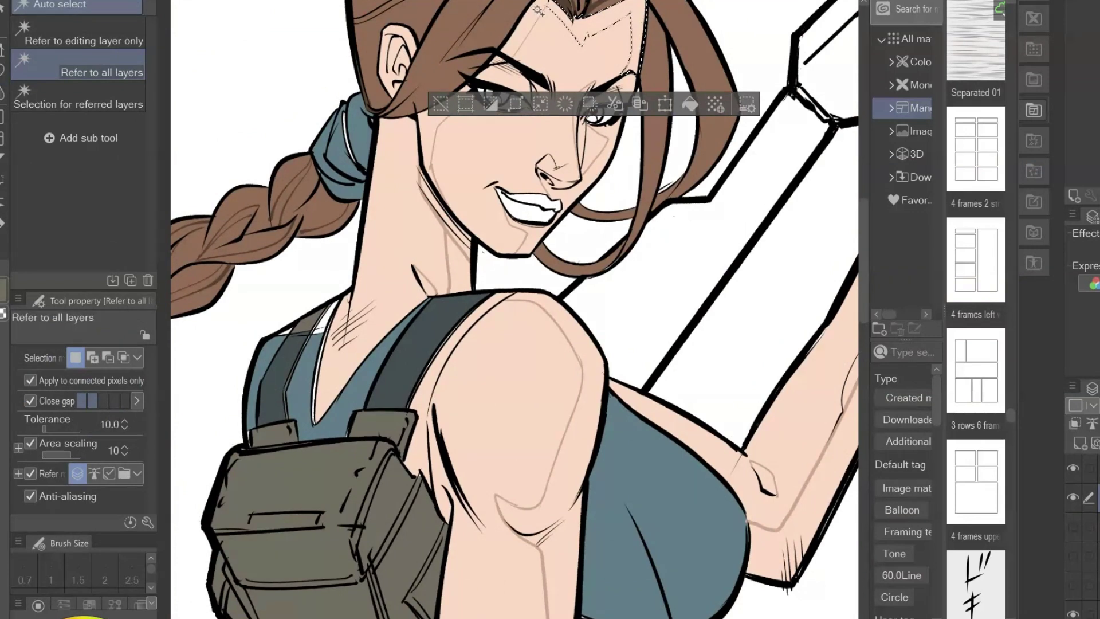
{"action": "left_click", "coordinate": [585, 93], "text": "shift"}
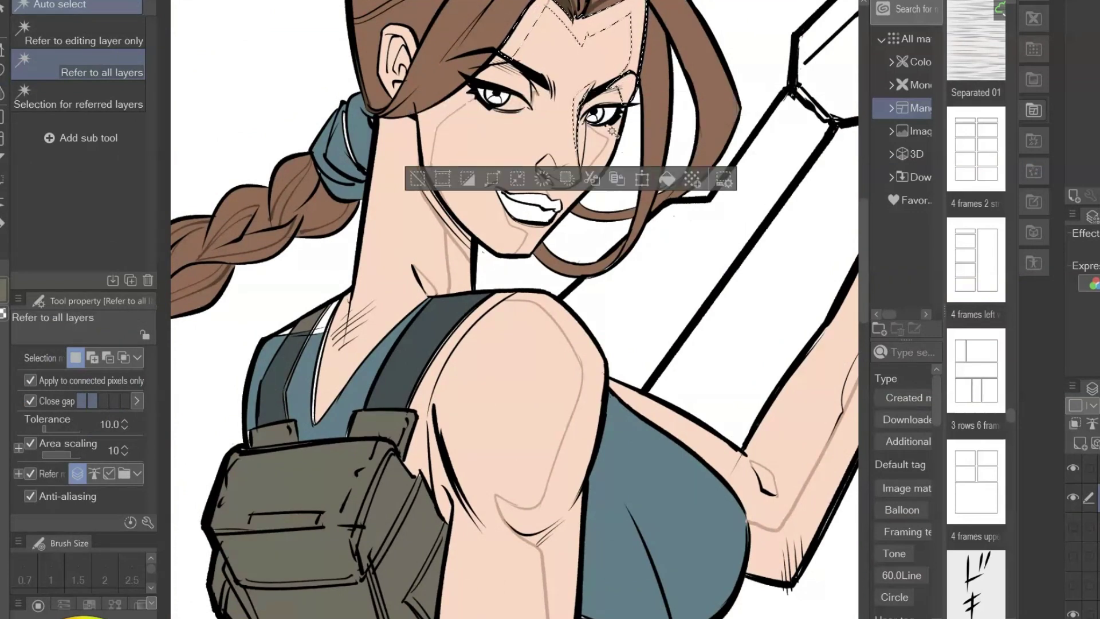
{"action": "left_click", "coordinate": [536, 237], "text": "shift"}
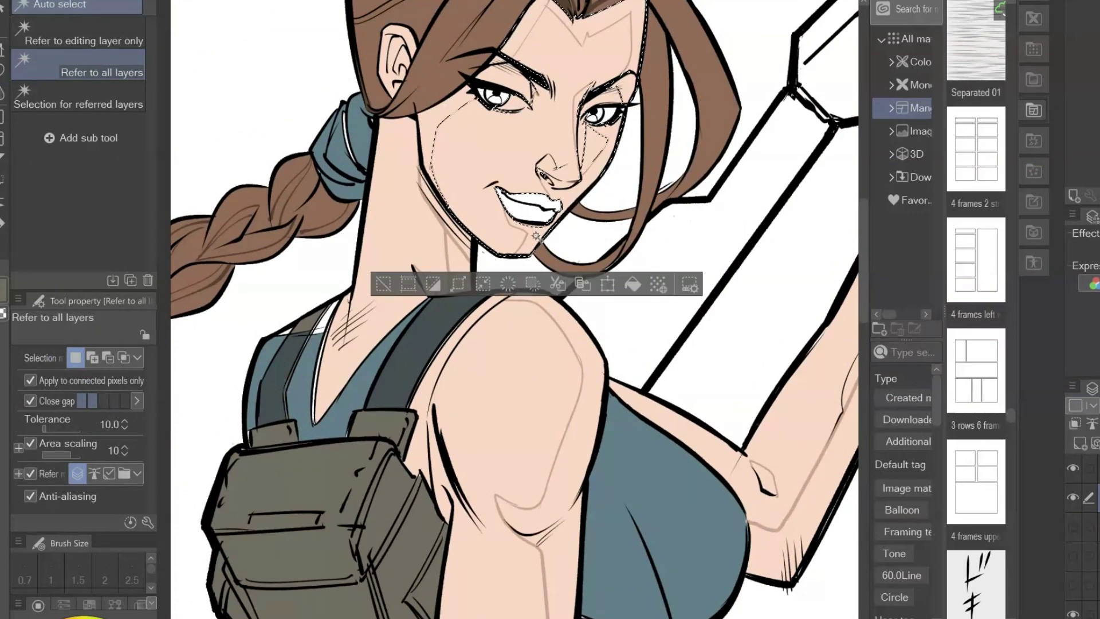
{"action": "left_click", "coordinate": [539, 23]}
{"action": "left_click", "coordinate": [671, 178]}
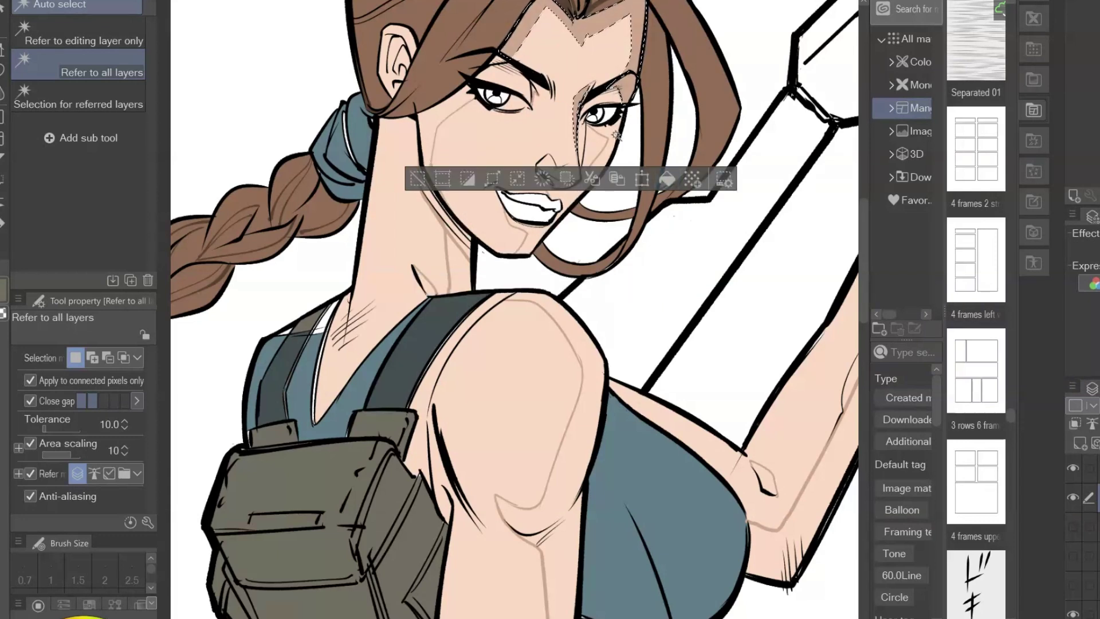
{"action": "key", "text": "ctrl+d"}
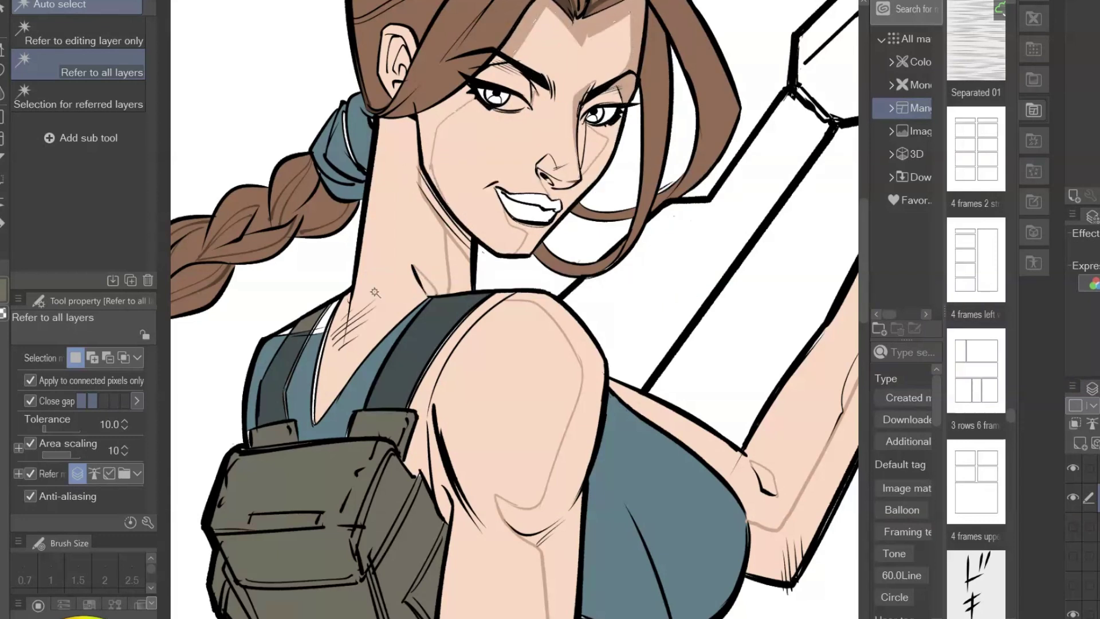
Select the shadow areas on the eyelids and near cheek and fill them with the darker skin tone.
{"action": "left_click", "coordinate": [611, 97]}
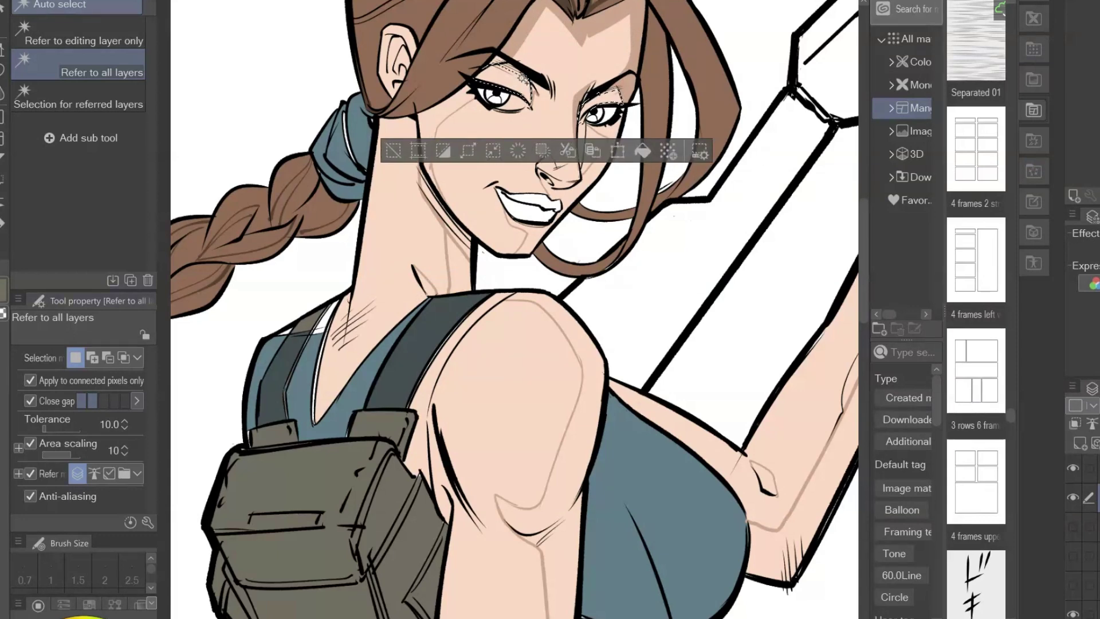
{"action": "left_click", "coordinate": [518, 81], "text": "shift"}
{"action": "left_click", "coordinate": [617, 222]}
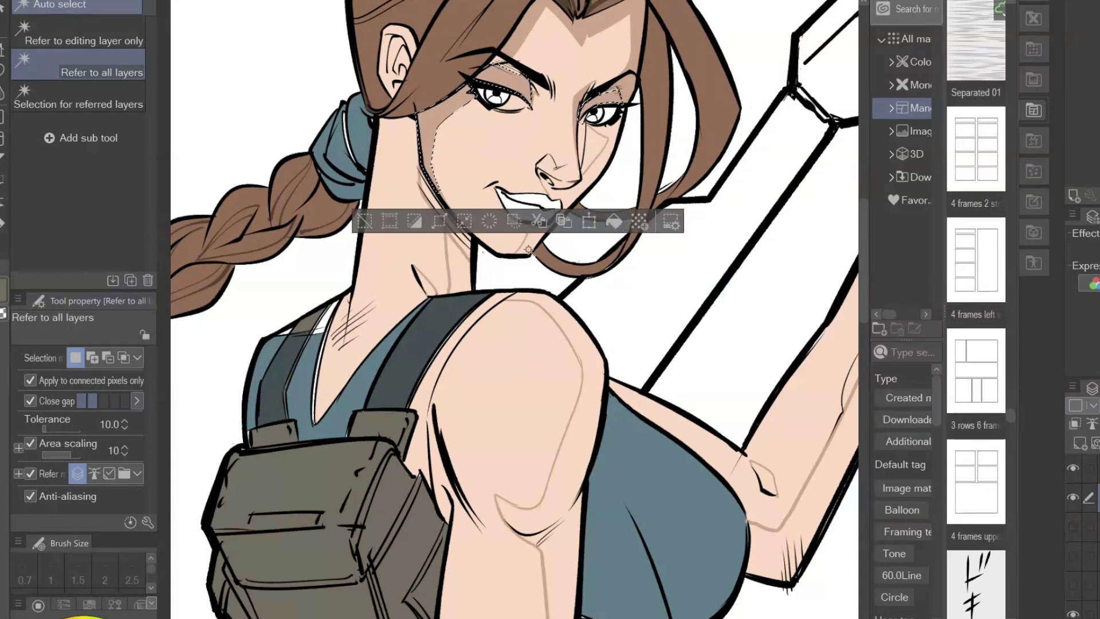
Deselect the cheek area and paint darker skin shadow beneath the nose and along the far side of the nose bridge.
{"action": "left_click", "coordinate": [516, 241]}
{"action": "key", "text": "ctrl+d"}
{"action": "key", "text": "alt+space"}
{"action": "left_click_drag", "start_coordinate": [565, 211], "coordinate": [650, 317]}
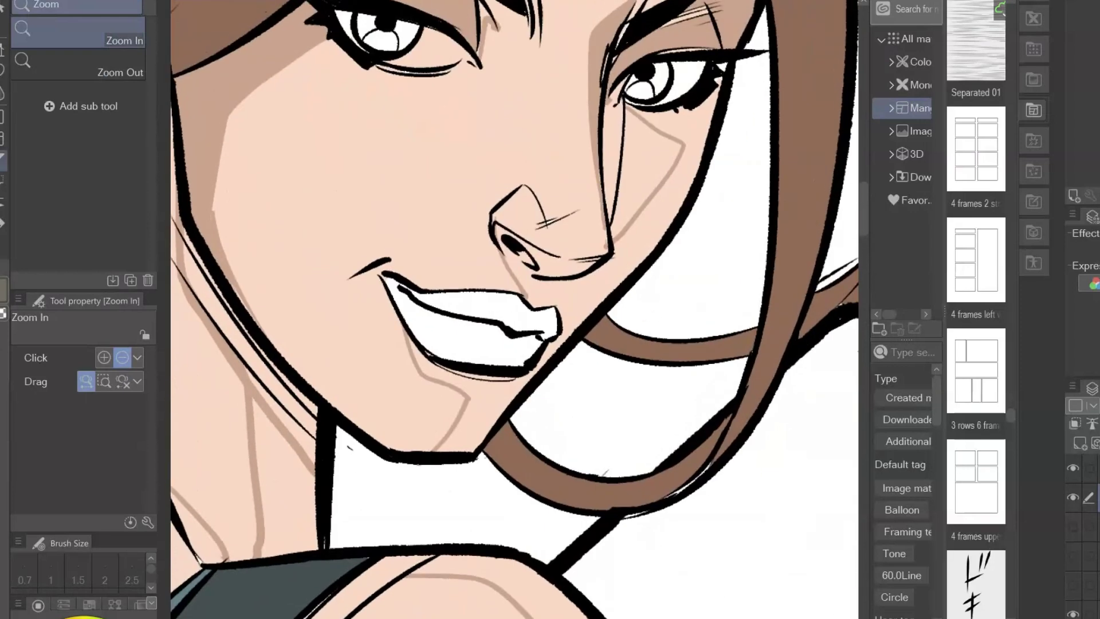
{"action": "key", "text": "p"}
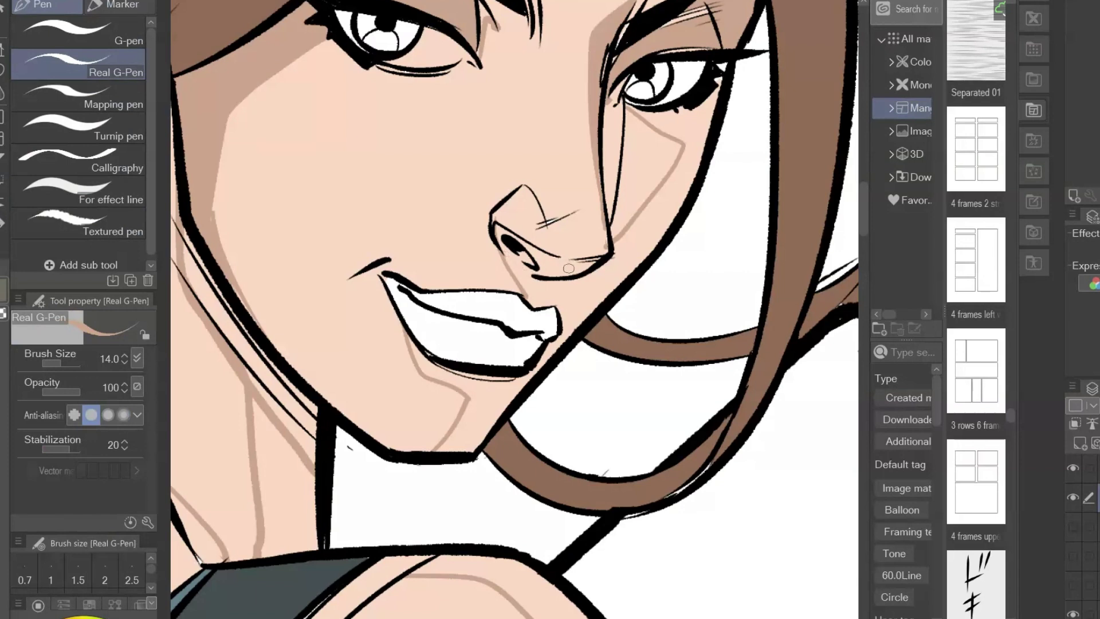
{"action": "mouse_move", "coordinate": [551, 256]}
{"action": "left_mouse_down"}
{"action": "mouse_move", "coordinate": [596, 255]}
{"action": "mouse_move", "coordinate": [614, 242]}
{"action": "mouse_move", "coordinate": [597, 269]}
{"action": "mouse_move", "coordinate": [533, 298]}
{"action": "left_mouse_up"}
{"action": "left_click_drag", "start_coordinate": [627, 86], "coordinate": [614, 196]}
{"action": "left_click_drag", "start_coordinate": [613, 108], "coordinate": [606, 213]}
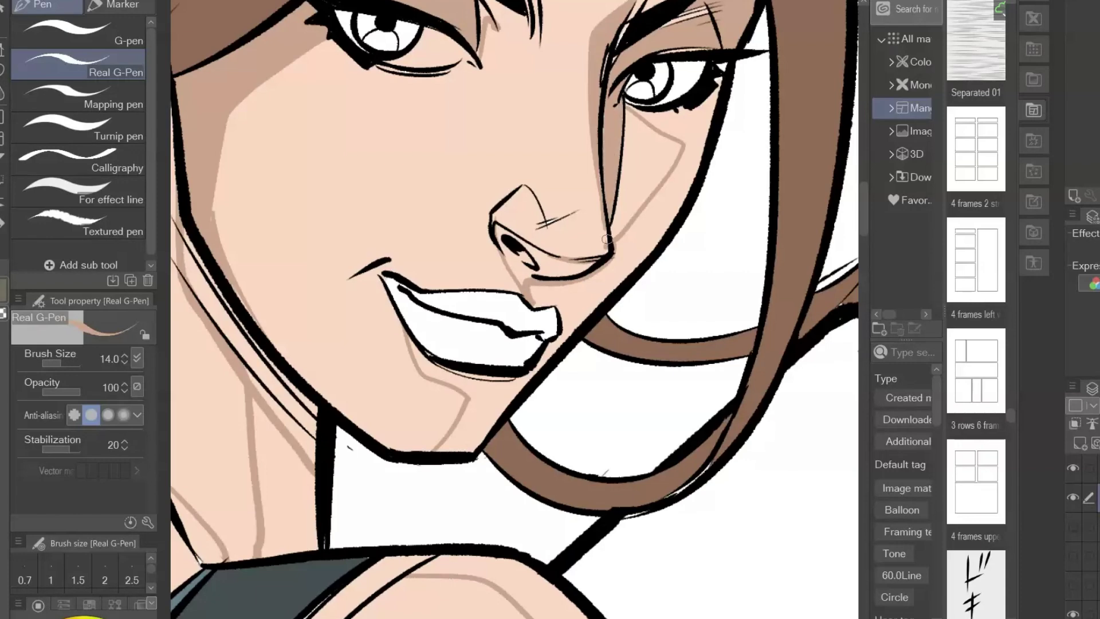
Select the outlined shadow areas on the far cheek and chin, fill them with the darker skin tone and deselect.
{"action": "left_click_drag", "start_coordinate": [722, 146], "coordinate": [640, 322]}
{"action": "left_click_drag", "start_coordinate": [650, 137], "coordinate": [540, 208]}
{"action": "left_click_drag", "start_coordinate": [564, 171], "coordinate": [539, 218]}
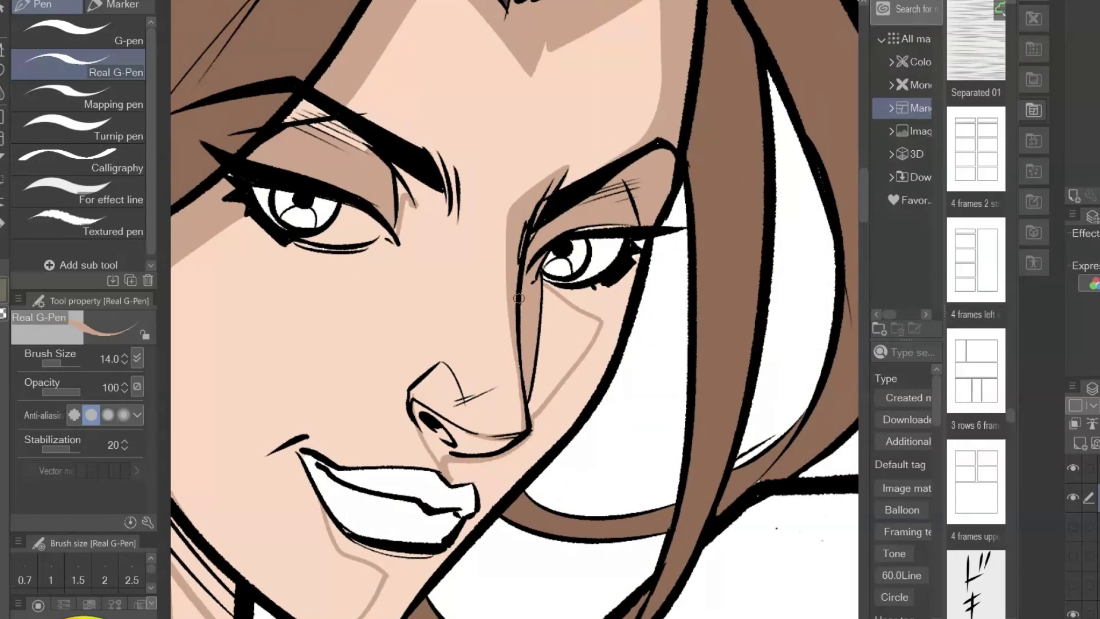
{"action": "key", "text": "w"}
{"action": "left_click", "coordinate": [618, 298]}
{"action": "key", "text": "alt+Delete"}
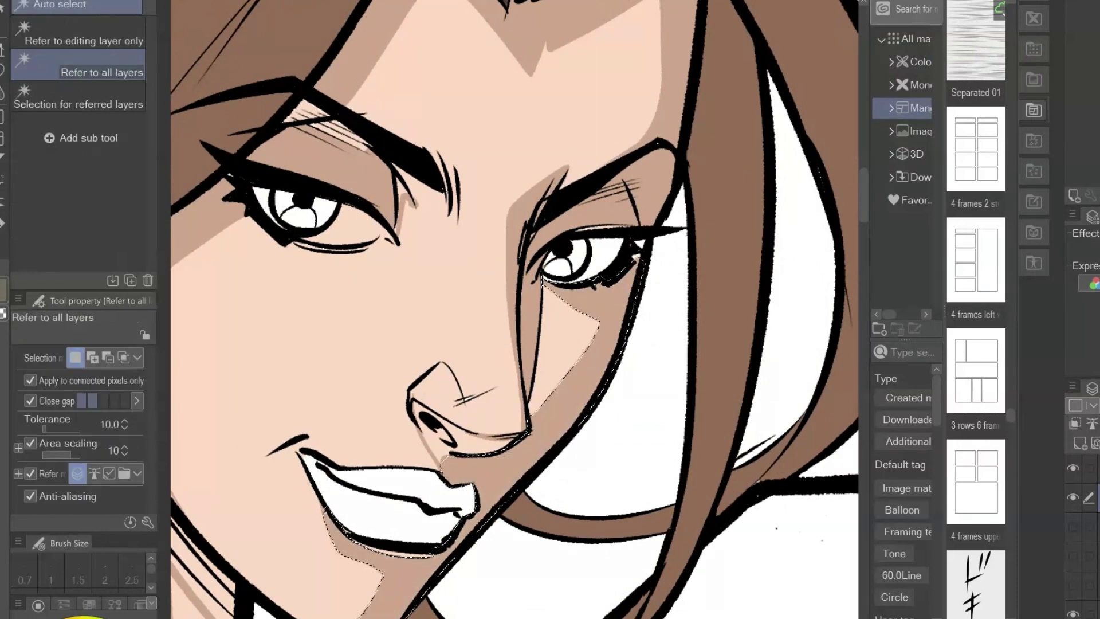
{"action": "key", "text": "Delete"}
{"action": "key", "text": "ctrl+d"}
Select the shadow area under the nose, fill it with the darker skin tone and deselect.
{"action": "left_click", "coordinate": [480, 447]}
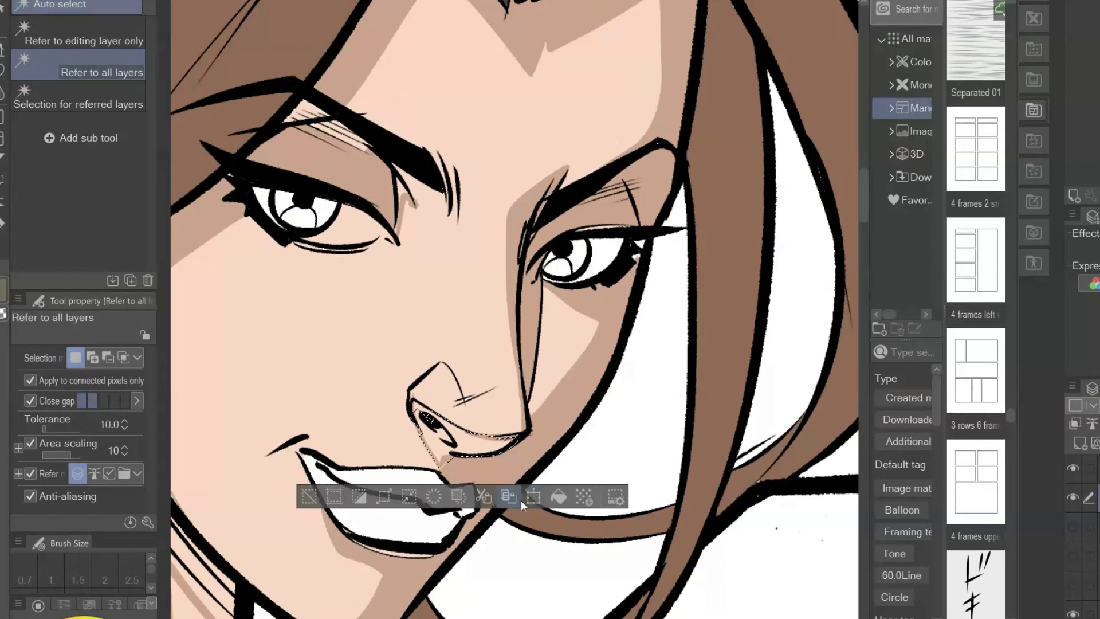
{"action": "left_click", "coordinate": [557, 499]}
{"action": "key", "text": "ctrl+d"}
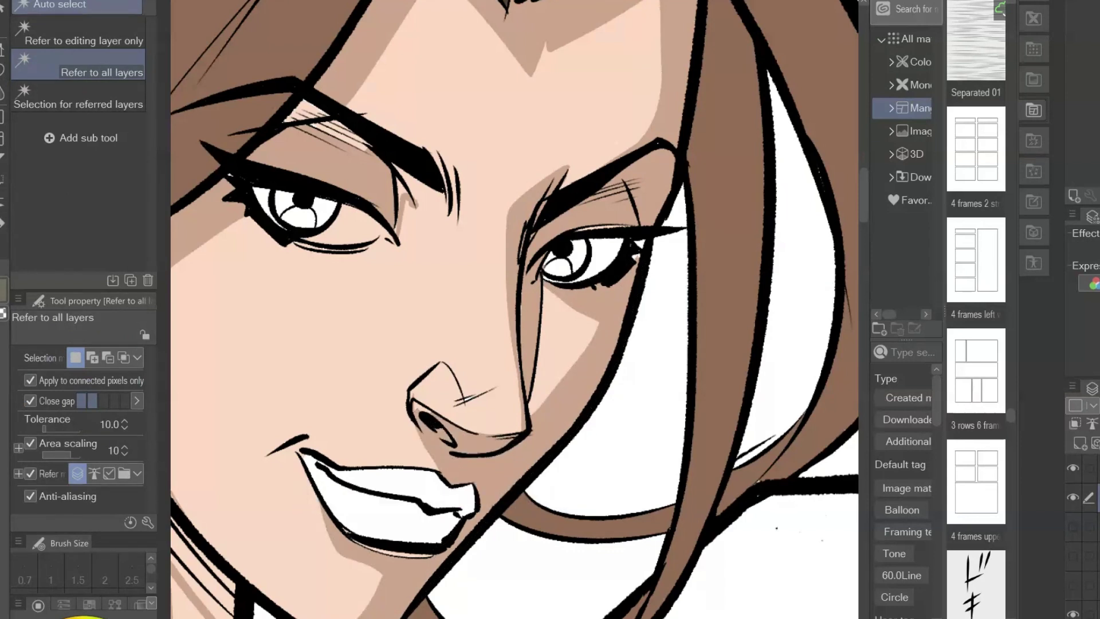
Paint darker skin tone into the near eye's inner-corner shadow and the unfilled gaps between the eyelid hatching lines.
{"action": "key", "text": "p"}
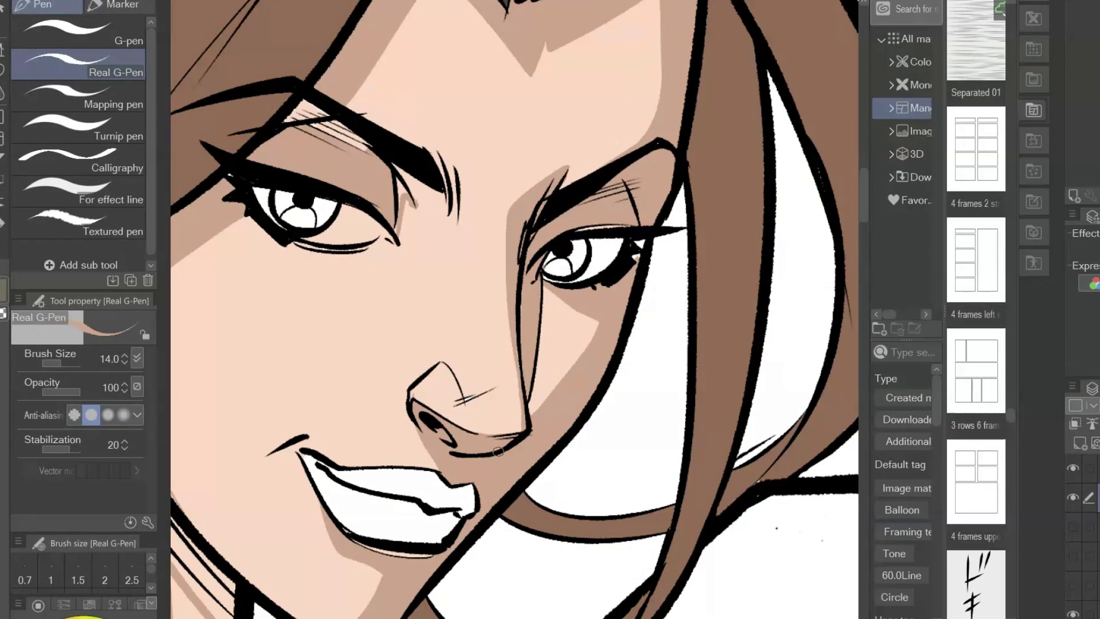
{"action": "left_click_drag", "start_coordinate": [407, 197], "coordinate": [429, 251]}
{"action": "left_click_drag", "start_coordinate": [399, 167], "coordinate": [430, 249]}
{"action": "left_click_drag", "start_coordinate": [487, 117], "coordinate": [569, 200]}
{"action": "key", "text": "ctrl+z"}
{"action": "left_click_drag", "start_coordinate": [481, 250], "coordinate": [516, 330]}
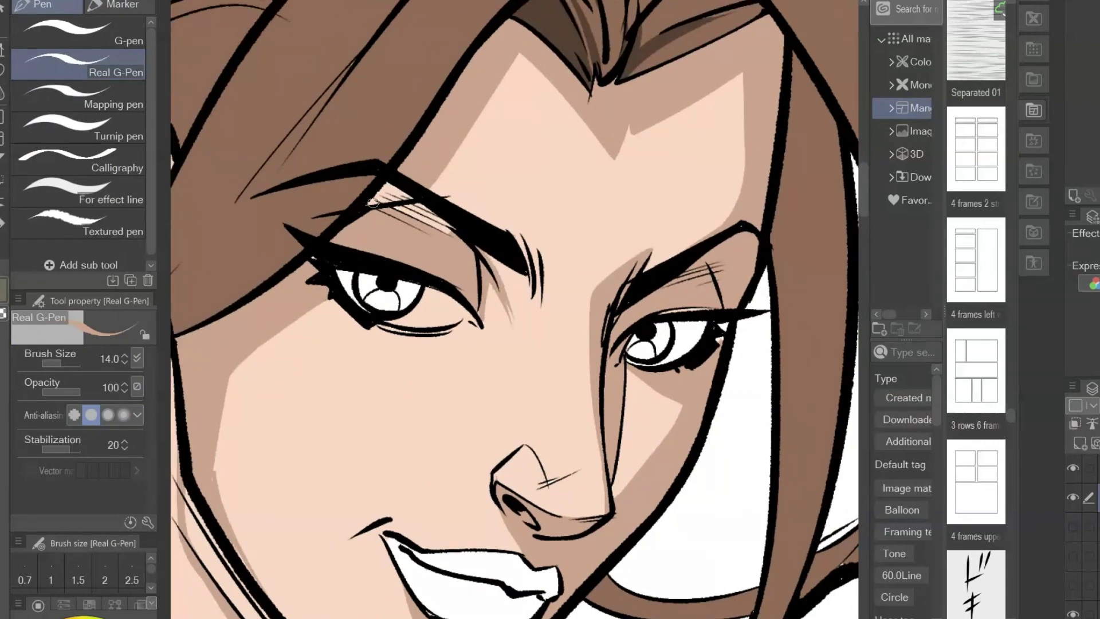
{"action": "mouse_move", "coordinate": [371, 191]}
{"action": "left_mouse_down"}
{"action": "mouse_move", "coordinate": [439, 234]}
{"action": "mouse_move", "coordinate": [409, 220]}
{"action": "mouse_move", "coordinate": [385, 186]}
{"action": "mouse_move", "coordinate": [419, 204]}
{"action": "mouse_move", "coordinate": [454, 233]}
{"action": "left_mouse_up"}
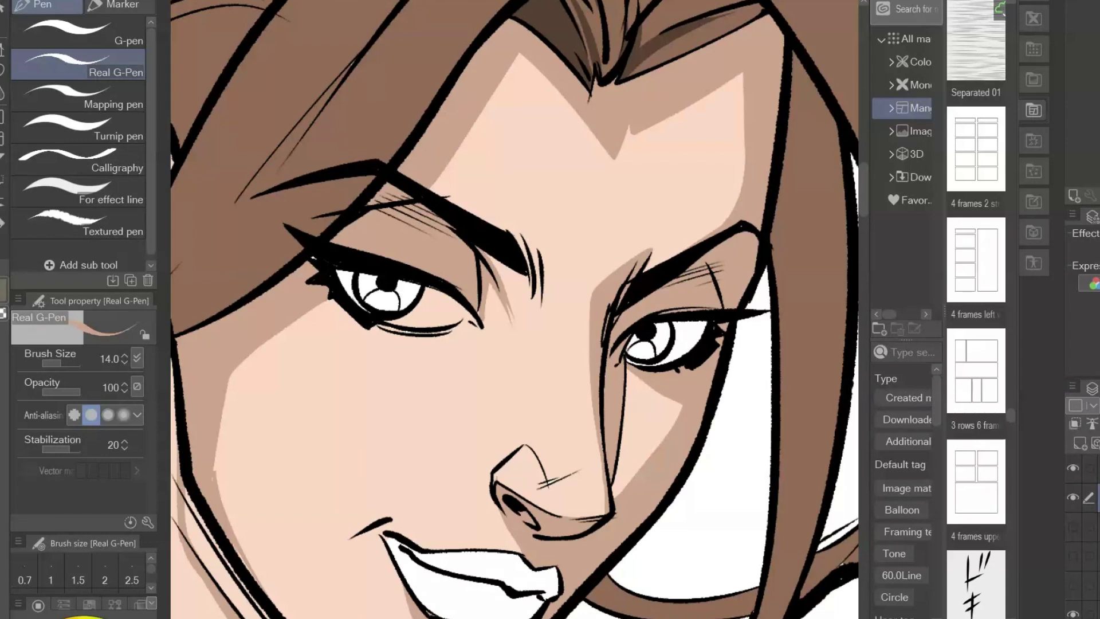
Paint darker skin shadows inside the ear and along its upper rim with the Real G-Pen.
{"action": "mouse_move", "coordinate": [580, 470]}
{"action": "left_mouse_down"}
{"action": "mouse_move", "coordinate": [542, 485]}
{"action": "mouse_move", "coordinate": [701, 527]}
{"action": "left_mouse_up"}
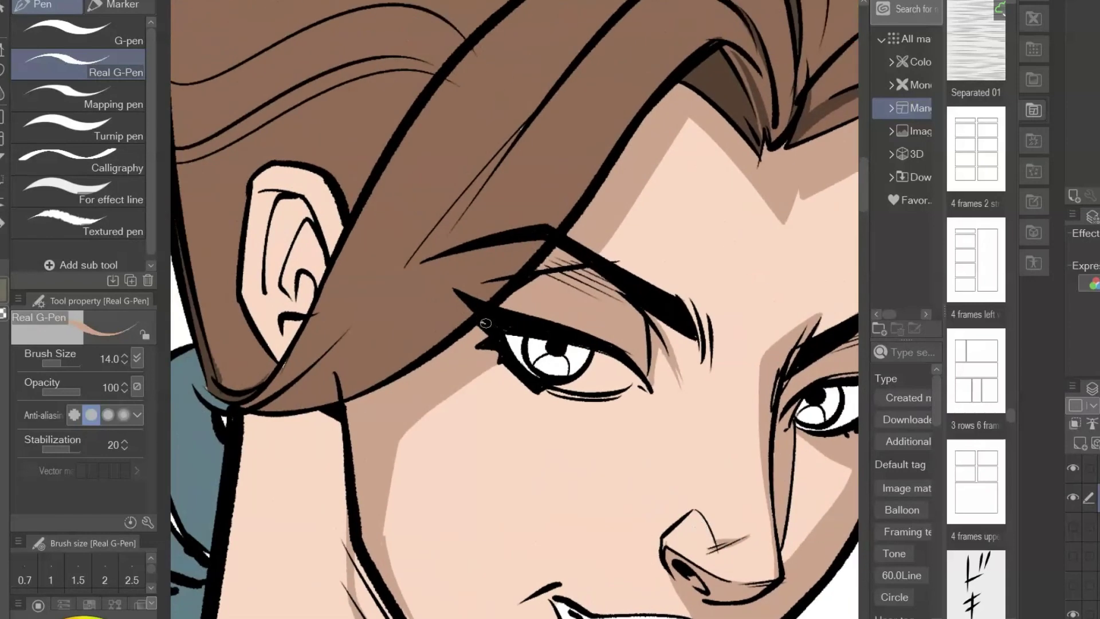
{"action": "mouse_move", "coordinate": [478, 427]}
{"action": "left_mouse_down"}
{"action": "mouse_move", "coordinate": [583, 226]}
{"action": "mouse_move", "coordinate": [553, 371]}
{"action": "left_mouse_up"}
{"action": "mouse_move", "coordinate": [344, 232]}
{"action": "left_mouse_down"}
{"action": "mouse_move", "coordinate": [376, 154]}
{"action": "mouse_move", "coordinate": [393, 204]}
{"action": "mouse_move", "coordinate": [370, 190]}
{"action": "mouse_move", "coordinate": [368, 241]}
{"action": "mouse_move", "coordinate": [387, 193]}
{"action": "mouse_move", "coordinate": [350, 173]}
{"action": "mouse_move", "coordinate": [354, 149]}
{"action": "left_mouse_up"}
{"action": "left_click_drag", "start_coordinate": [379, 157], "coordinate": [359, 153]}
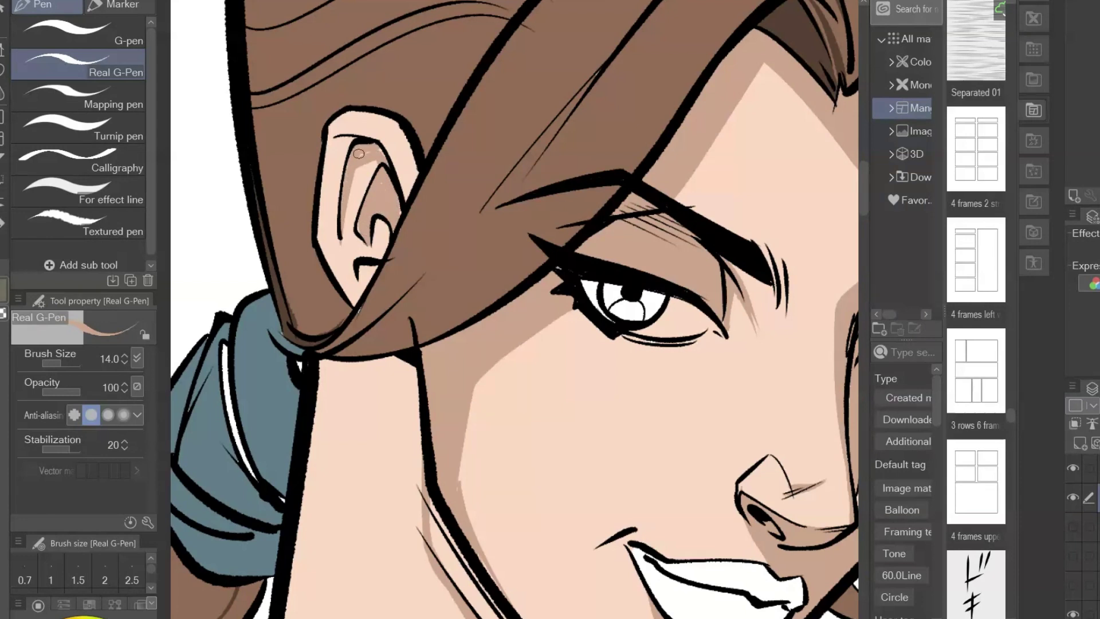
{"action": "mouse_move", "coordinate": [346, 113]}
{"action": "left_mouse_down"}
{"action": "mouse_move", "coordinate": [383, 114]}
{"action": "mouse_move", "coordinate": [410, 176]}
{"action": "mouse_move", "coordinate": [348, 114]}
{"action": "mouse_move", "coordinate": [391, 126]}
{"action": "left_mouse_up"}
{"action": "mouse_move", "coordinate": [391, 126]}
{"action": "left_mouse_down"}
{"action": "mouse_move", "coordinate": [341, 117]}
{"action": "mouse_move", "coordinate": [381, 117]}
{"action": "mouse_move", "coordinate": [408, 184]}
{"action": "left_mouse_up"}
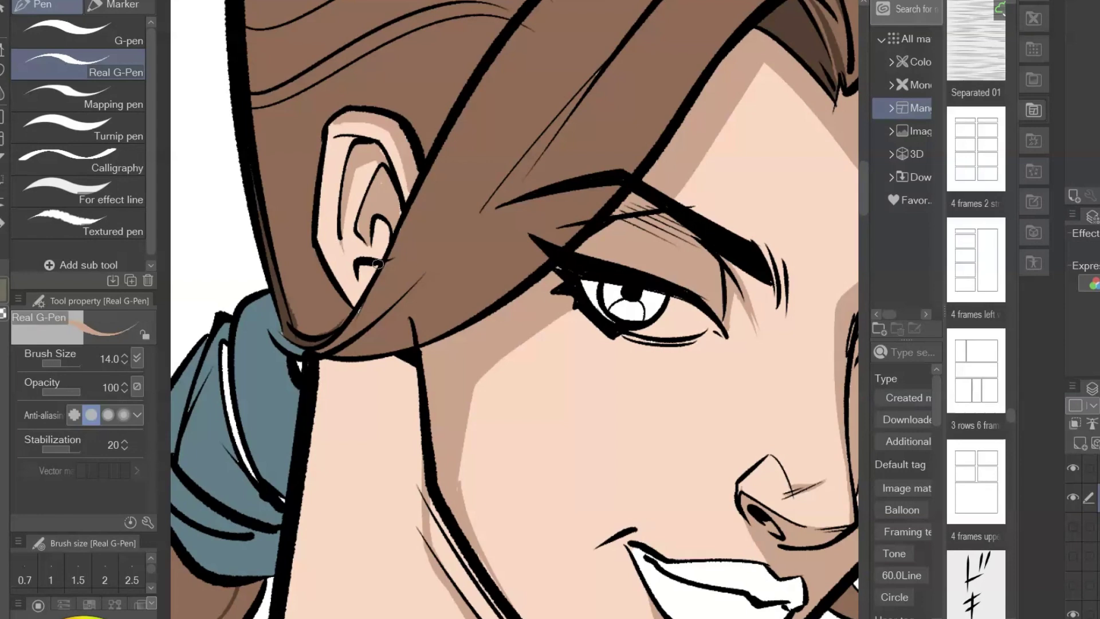
Paint in the shadow beside the neck crease above the strap and the neck shadow beneath the jaw.
{"action": "scroll", "coordinate": [355, 301], "scroll_direction": "down", "scroll_amount": 8}
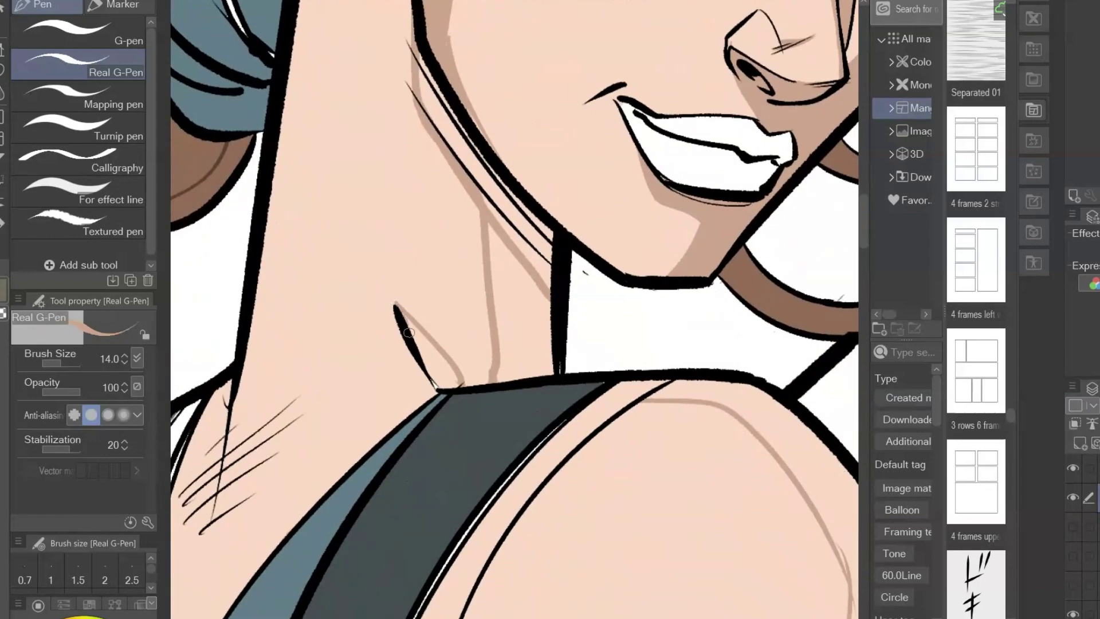
{"action": "left_click_drag", "start_coordinate": [409, 332], "coordinate": [450, 384]}
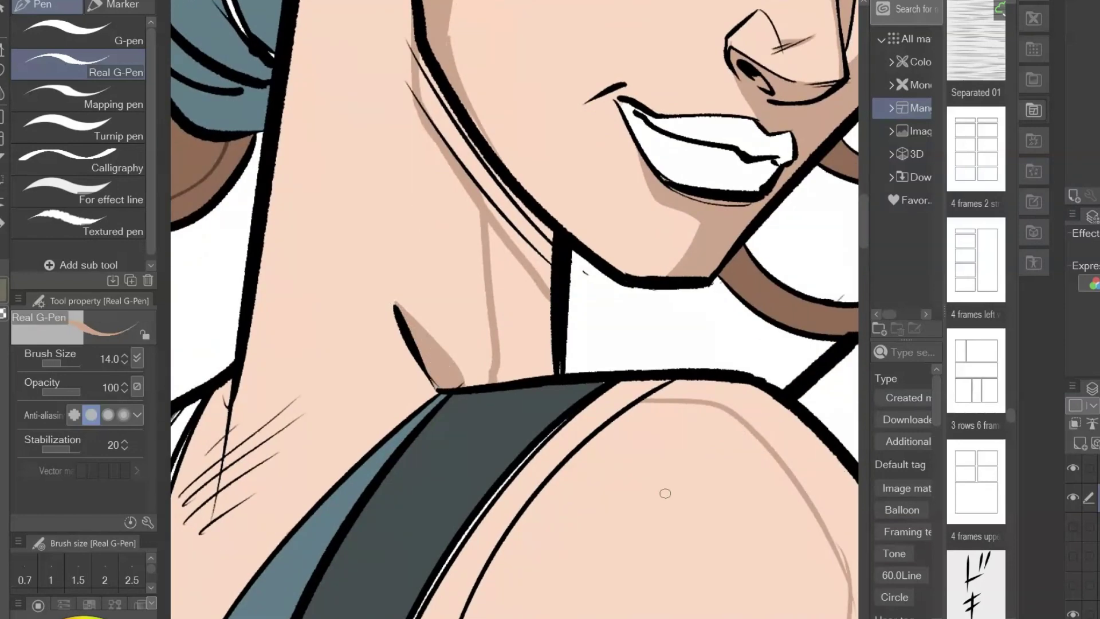
{"action": "left_click_drag", "start_coordinate": [664, 493], "coordinate": [634, 550]}
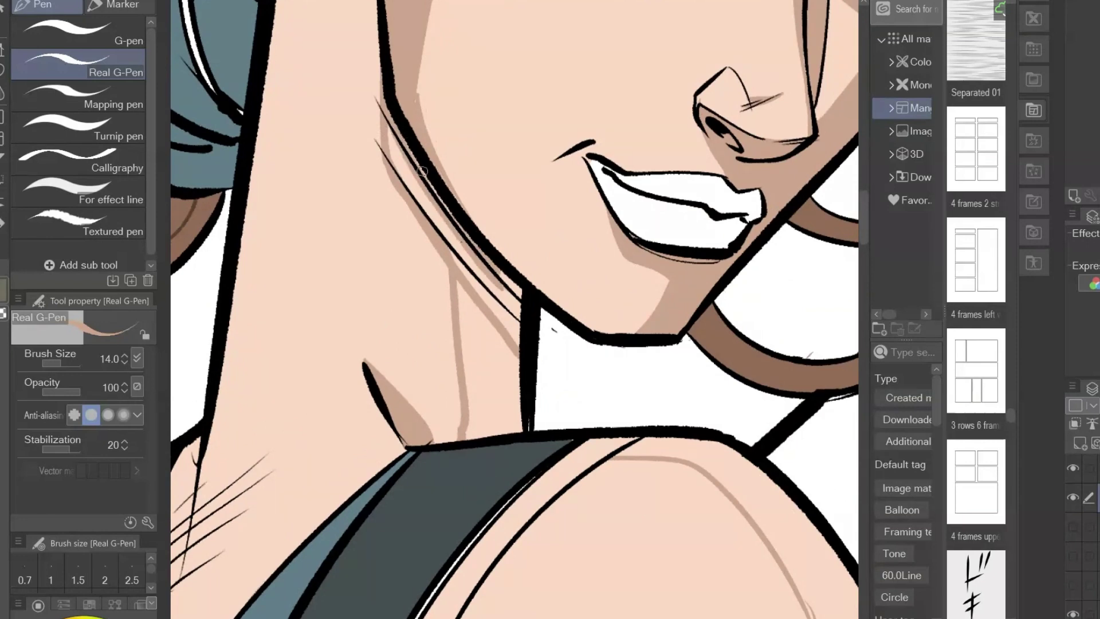
{"action": "left_click_drag", "start_coordinate": [417, 165], "coordinate": [468, 267]}
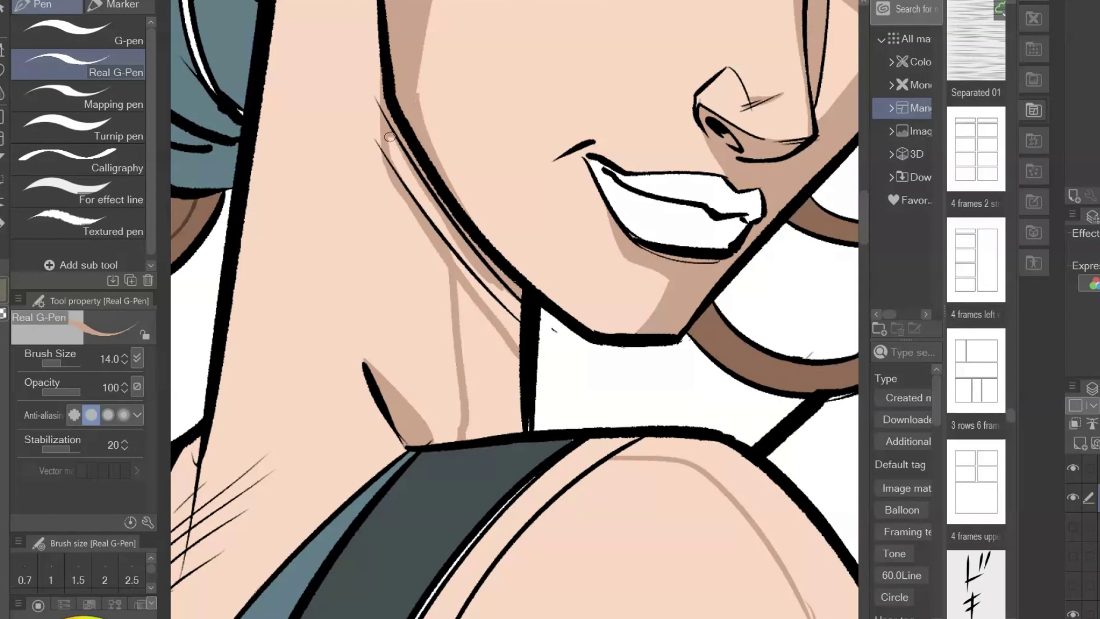
{"action": "left_click_drag", "start_coordinate": [389, 137], "coordinate": [516, 327]}
{"action": "left_click_drag", "start_coordinate": [398, 150], "coordinate": [515, 315]}
{"action": "mouse_move", "coordinate": [421, 186]}
{"action": "left_mouse_down"}
{"action": "mouse_move", "coordinate": [511, 304]}
{"action": "mouse_move", "coordinate": [510, 329]}
{"action": "left_mouse_up"}
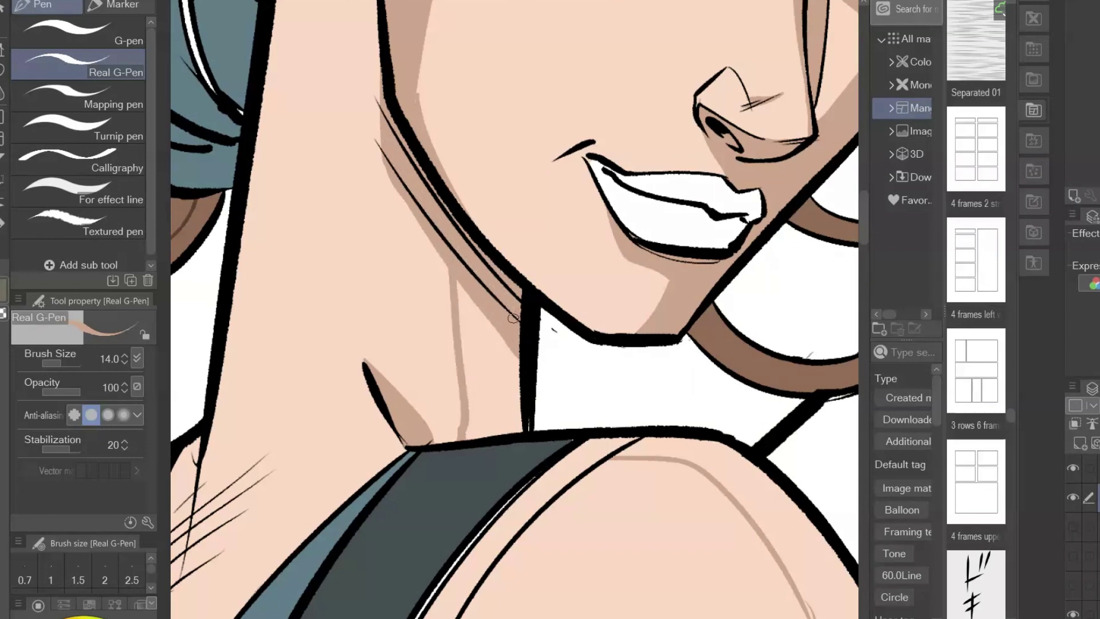
{"action": "mouse_move", "coordinate": [459, 295]}
{"action": "left_mouse_down"}
{"action": "mouse_move", "coordinate": [473, 384]}
{"action": "mouse_move", "coordinate": [516, 424]}
{"action": "mouse_move", "coordinate": [475, 376]}
{"action": "mouse_move", "coordinate": [465, 424]}
{"action": "mouse_move", "coordinate": [477, 431]}
{"action": "mouse_move", "coordinate": [489, 418]}
{"action": "left_mouse_up"}
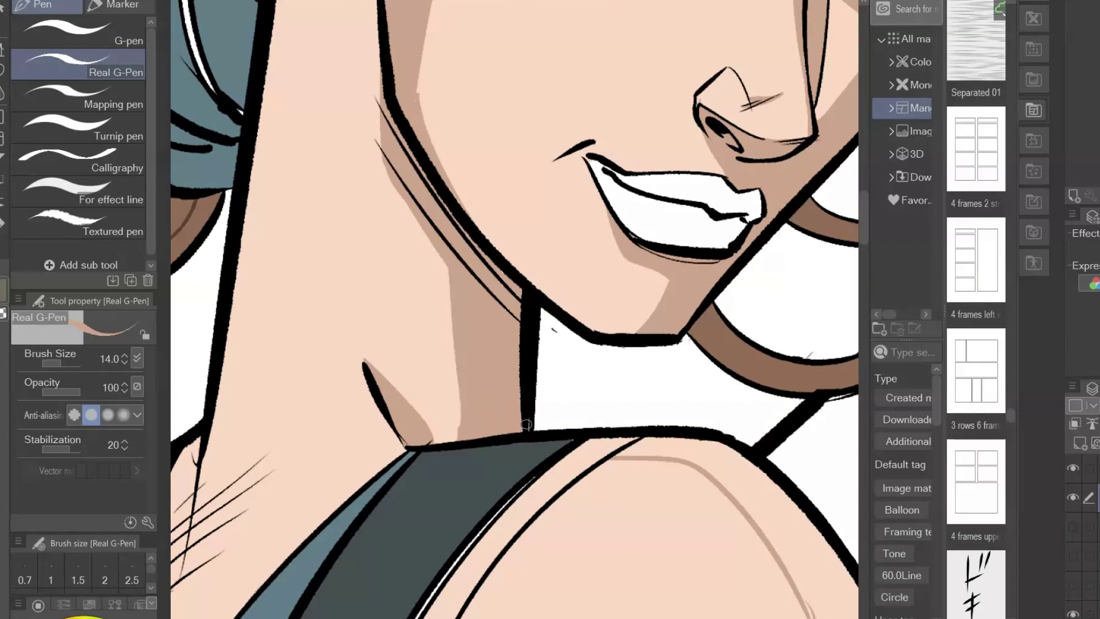
Select the outlined shadow area on the lowered arm and shoulder, fill it with the darker skin tone and deselect.
{"action": "left_click_drag", "start_coordinate": [666, 385], "coordinate": [506, 475]}
{"action": "left_click_drag", "start_coordinate": [560, 314], "coordinate": [485, 460]}
{"action": "key", "text": "w"}
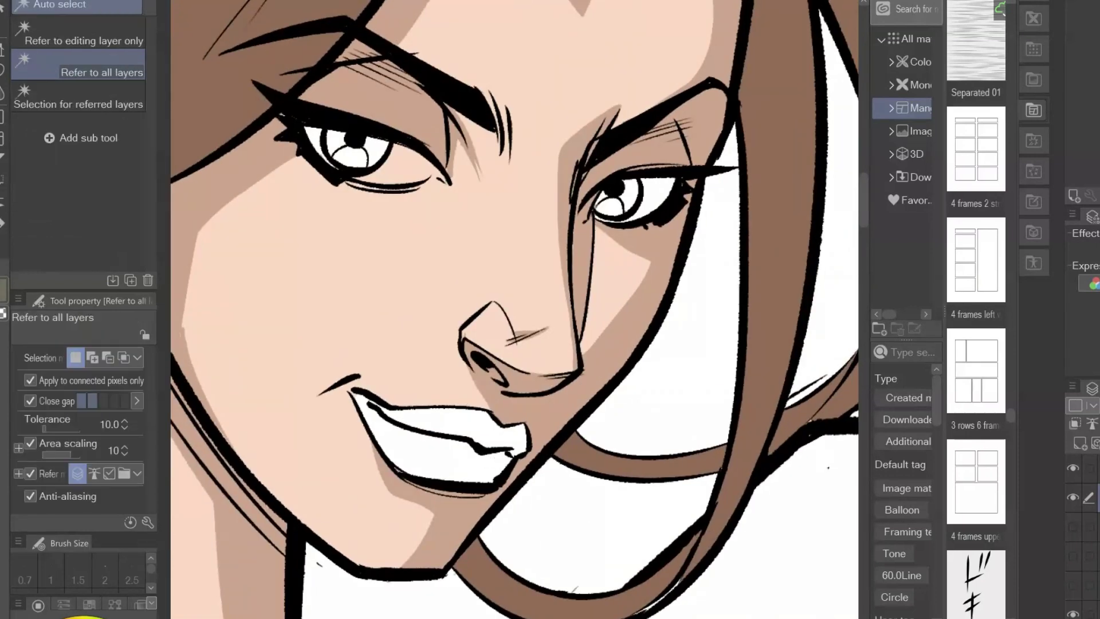
{"action": "left_click_drag", "start_coordinate": [664, 537], "coordinate": [651, 131]}
{"action": "left_click", "coordinate": [608, 478]}
{"action": "mouse_move", "coordinate": [672, 582]}
{"action": "left_mouse_down"}
{"action": "mouse_move", "coordinate": [678, 368]}
{"action": "mouse_move", "coordinate": [712, 143]}
{"action": "left_mouse_up"}
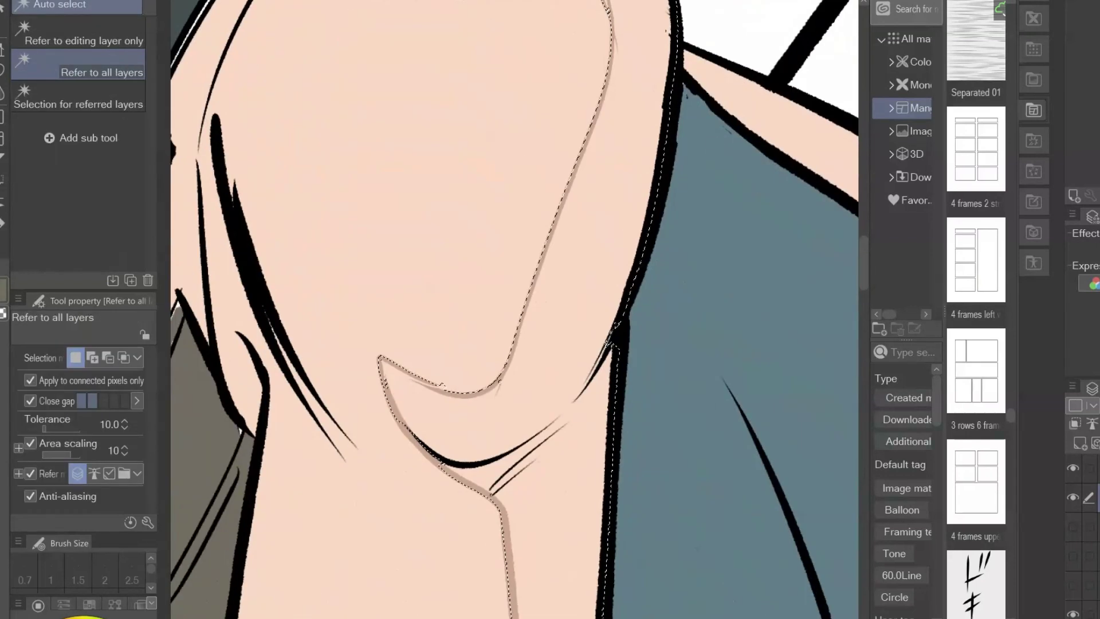
{"action": "key", "text": "alt+Delete"}
{"action": "key", "text": "ctrl+d"}
Select the outlined shadow along the raised forearm and elbow and fill it with the darker skin tone.
{"action": "key", "text": "/"}
{"action": "left_click_drag", "start_coordinate": [594, 248], "coordinate": [516, 253]}
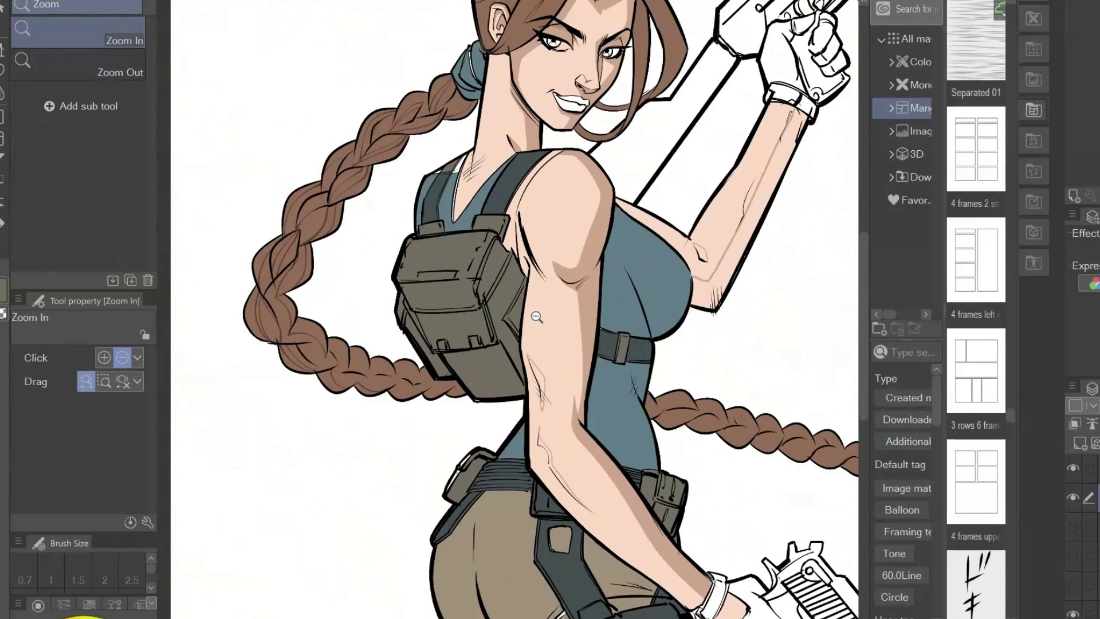
{"action": "left_click_drag", "start_coordinate": [665, 304], "coordinate": [591, 355]}
{"action": "scroll", "coordinate": [592, 355], "scroll_direction": "down", "scroll_amount": 2}
{"action": "scroll", "coordinate": [625, 320], "scroll_direction": "up", "scroll_amount": 4}
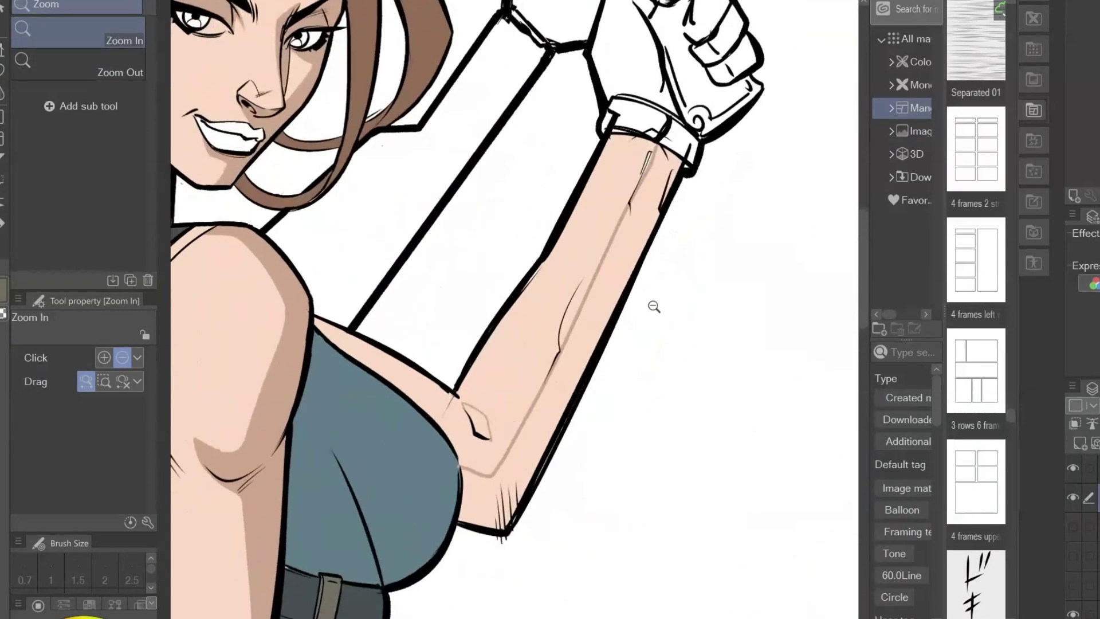
{"action": "key", "text": "w"}
{"action": "left_click", "coordinate": [629, 243]}
{"action": "key", "text": "alt+BackSpace"}
{"action": "left_click", "coordinate": [415, 564]}
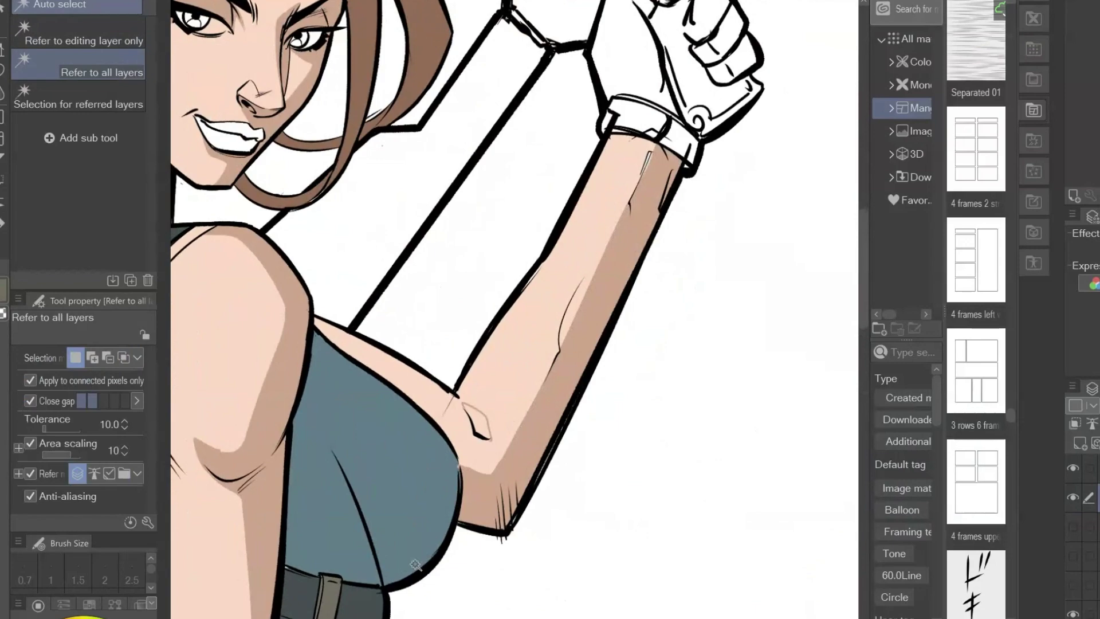
Select the small shadow area at the raised arm's inner elbow, fill it with the darker skin tone and deselect.
{"action": "left_click", "coordinate": [486, 417]}
{"action": "key", "text": "alt+BackSpace"}
{"action": "key", "text": "ctrl+d"}
{"action": "scroll", "coordinate": [320, 463], "scroll_direction": "down", "scroll_amount": 5}
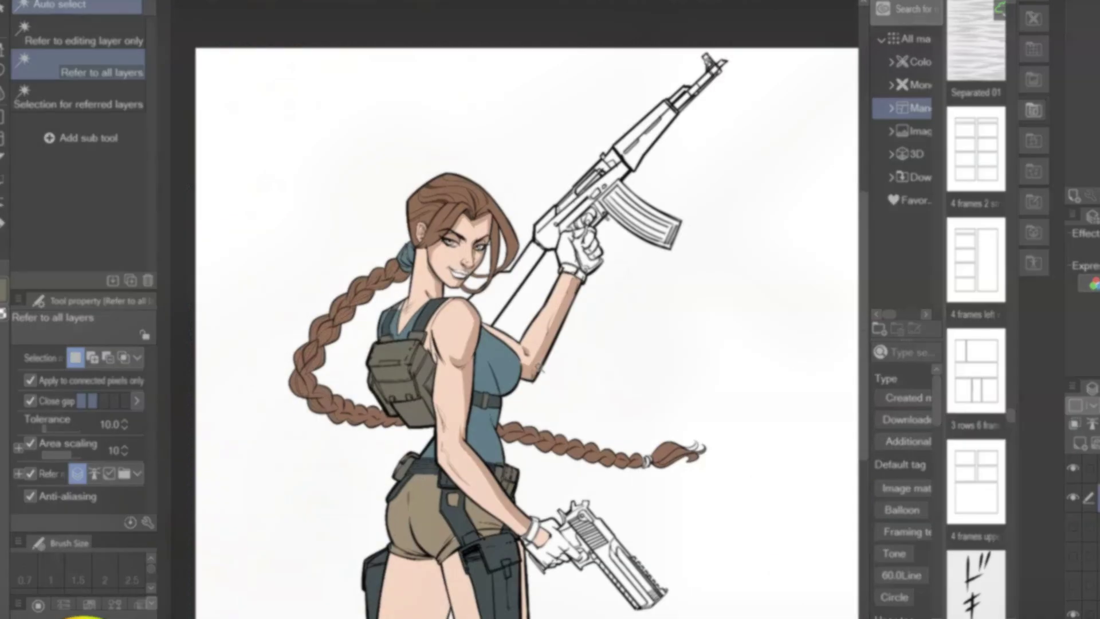